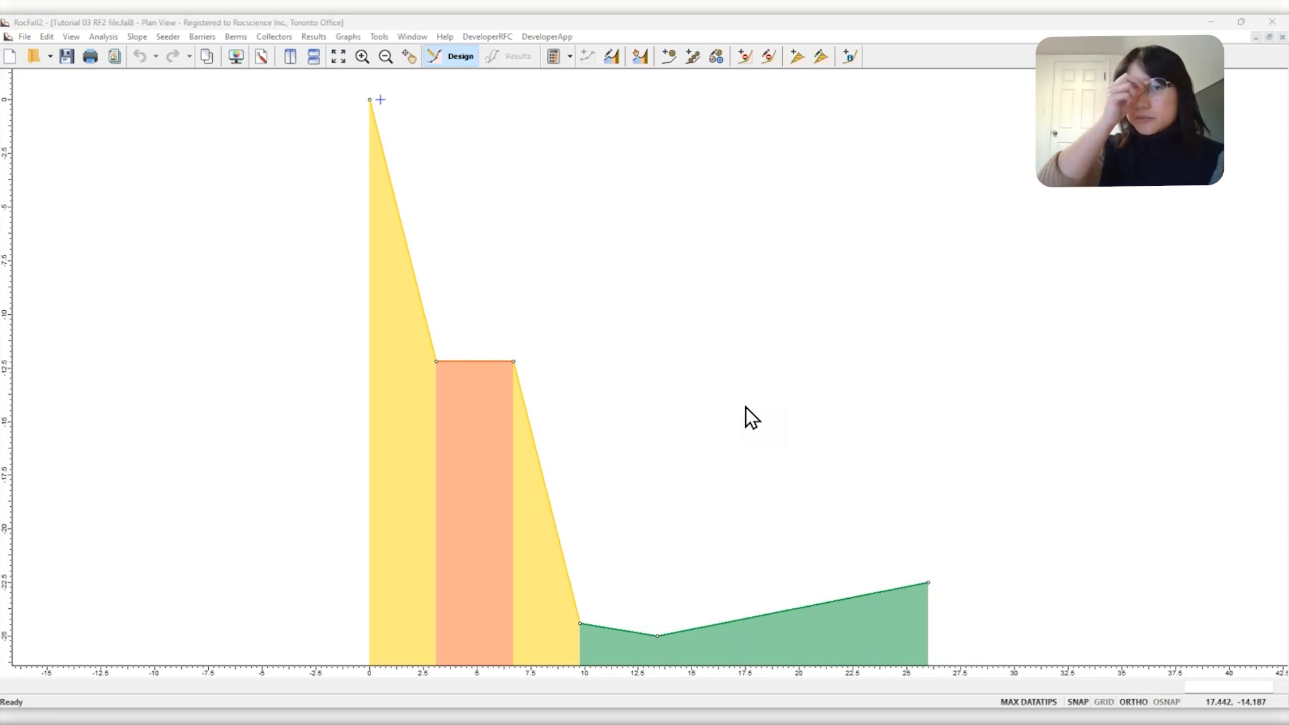
Set the project's analysis method to Rigid Body in the project settings
{"action": "scroll", "coordinate": [483, 316], "scroll_direction": "down", "scroll_amount": 2}
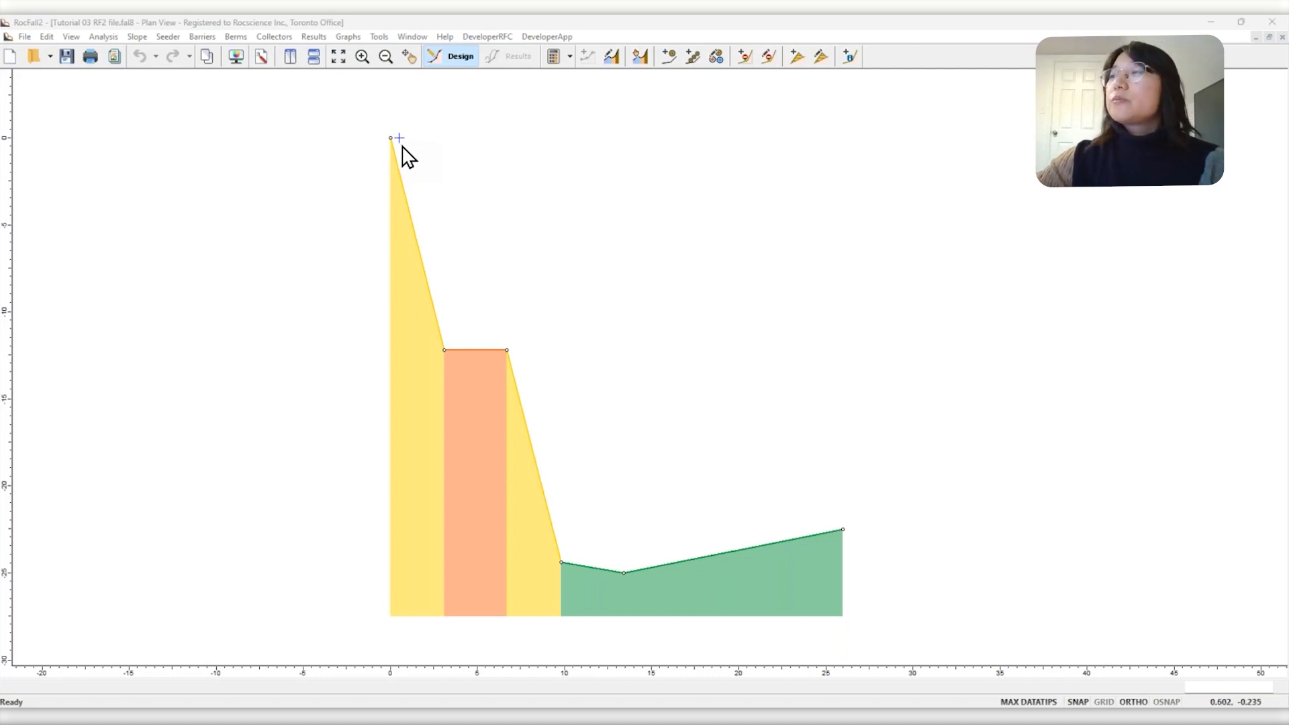
{"action": "left_click", "coordinate": [106, 38]}
{"action": "left_click", "coordinate": [119, 52]}
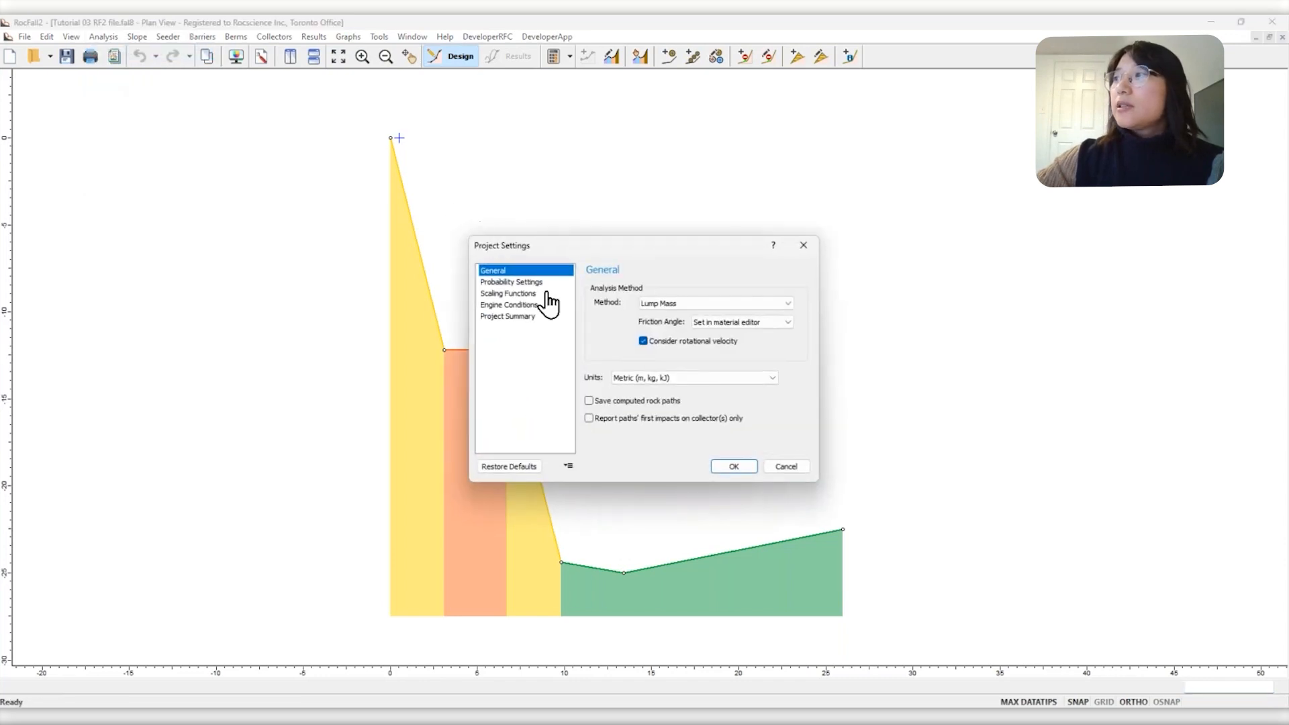
{"action": "left_click", "coordinate": [660, 307]}
{"action": "left_click", "coordinate": [666, 319]}
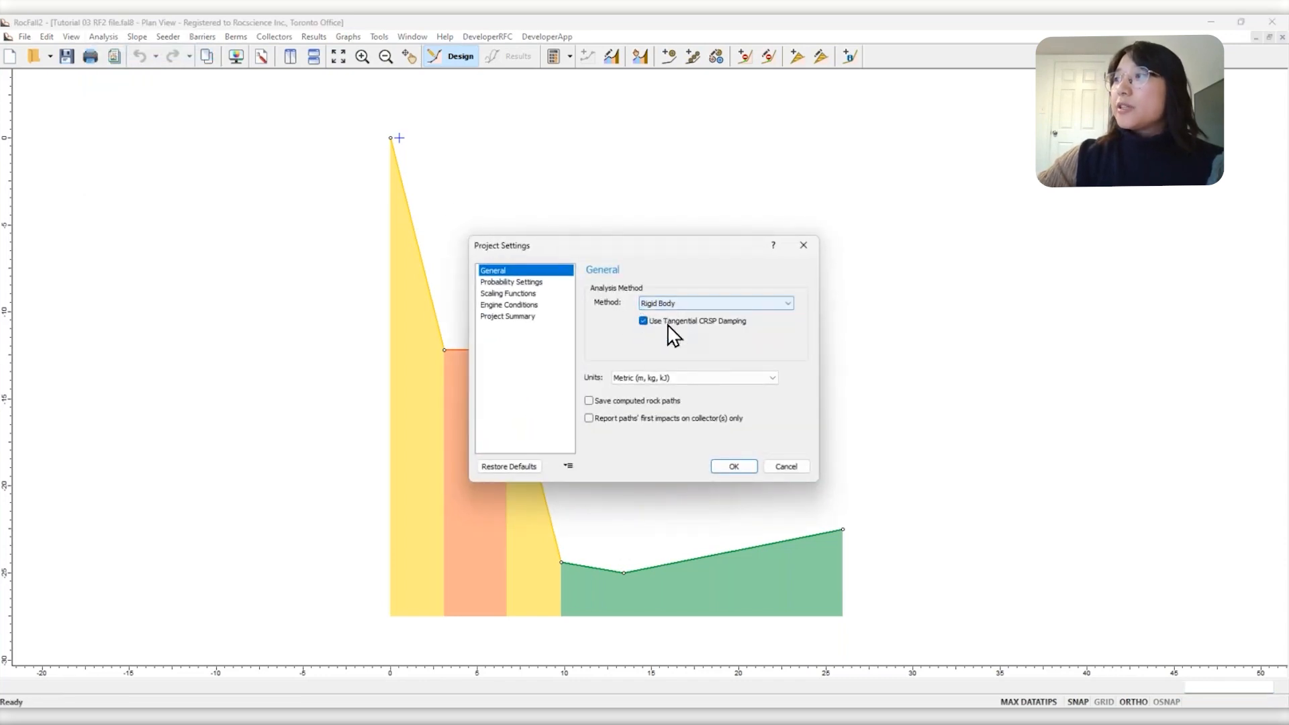
{"action": "left_click", "coordinate": [724, 466]}
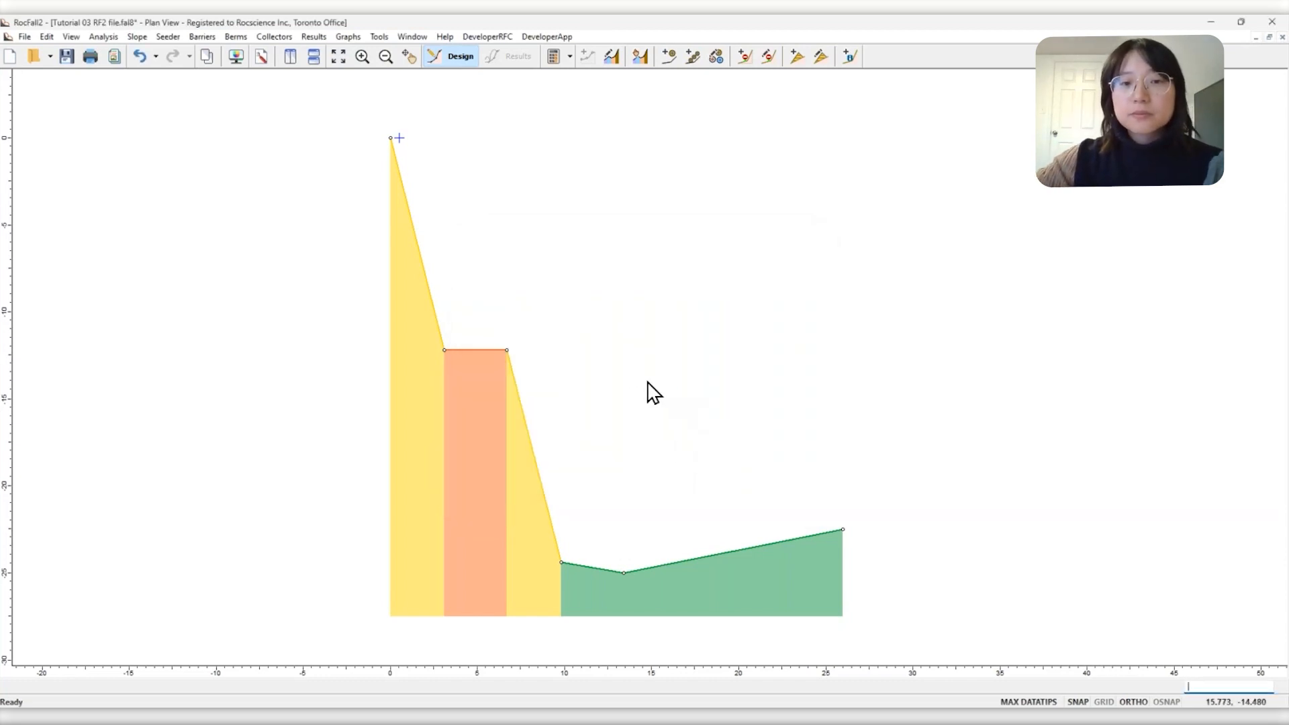
Review the properties of slope materials Type One, Type Two and Type Three, including Type Three's normal restitution distribution
{"action": "right_click", "coordinate": [417, 328]}
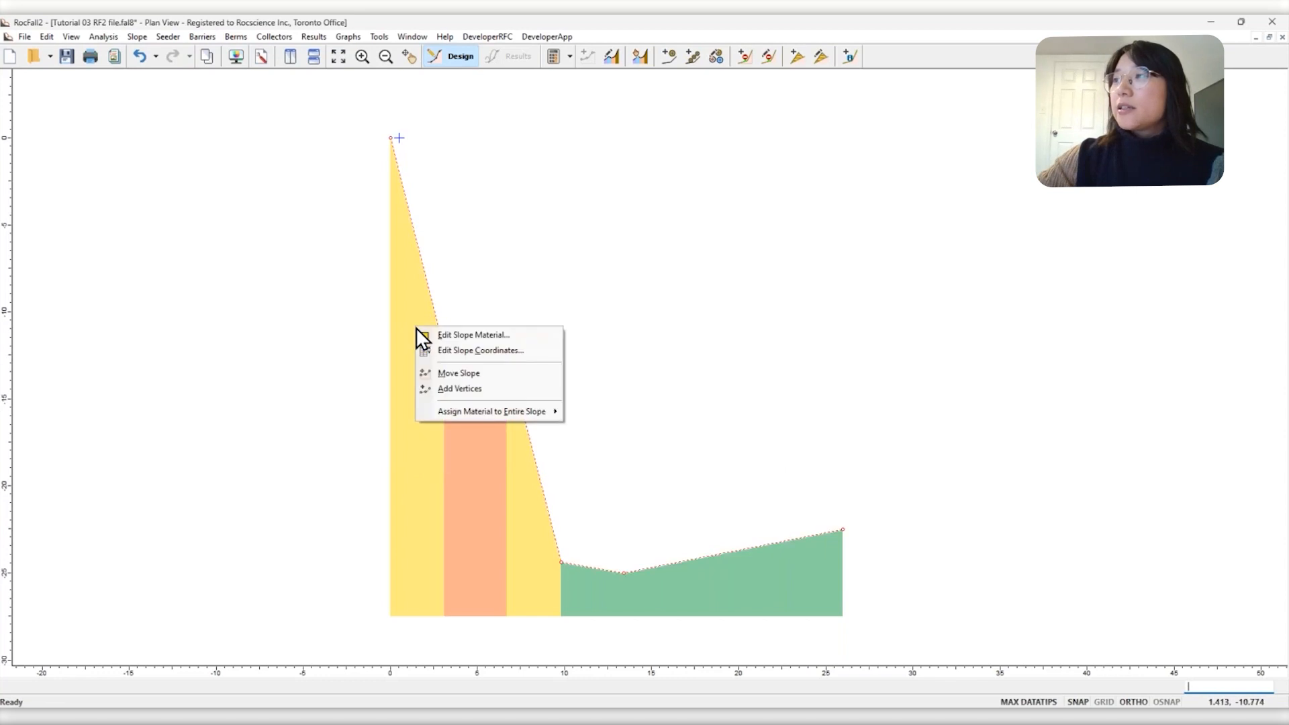
{"action": "left_click", "coordinate": [463, 335]}
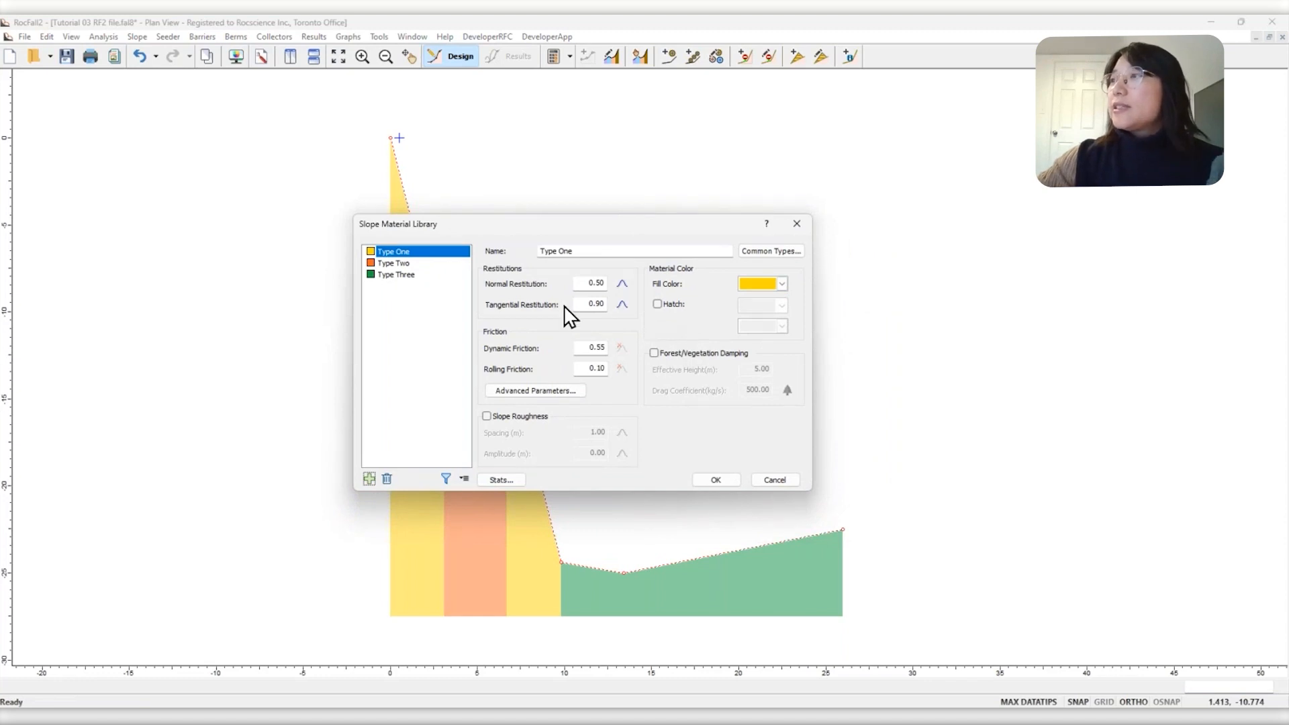
{"action": "left_click", "coordinate": [401, 264]}
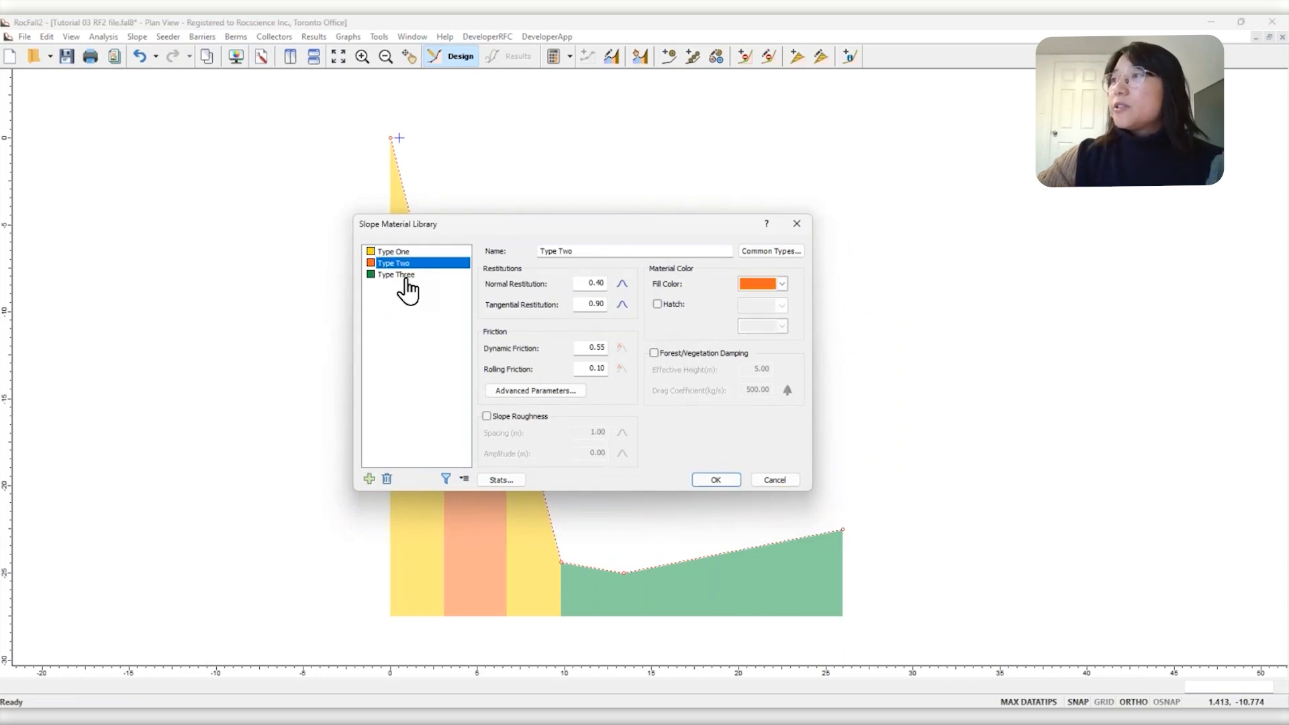
{"action": "left_click", "coordinate": [403, 274]}
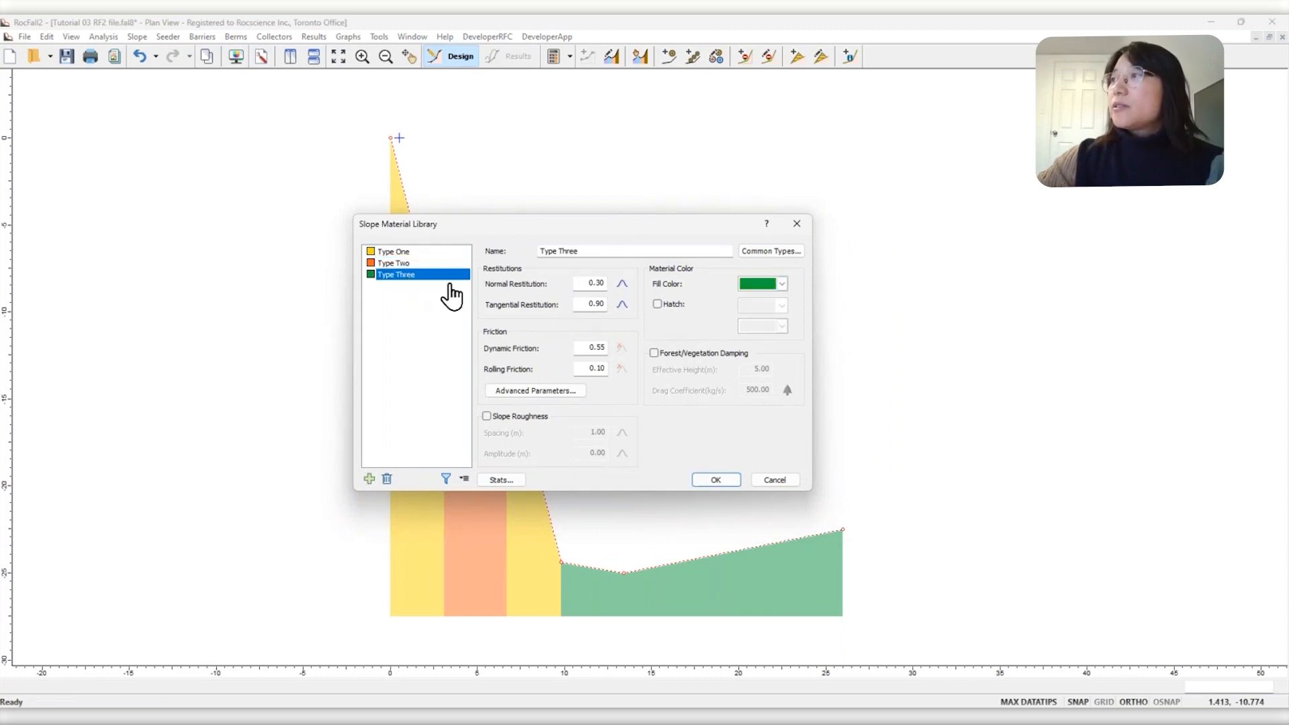
{"action": "left_click", "coordinate": [623, 285]}
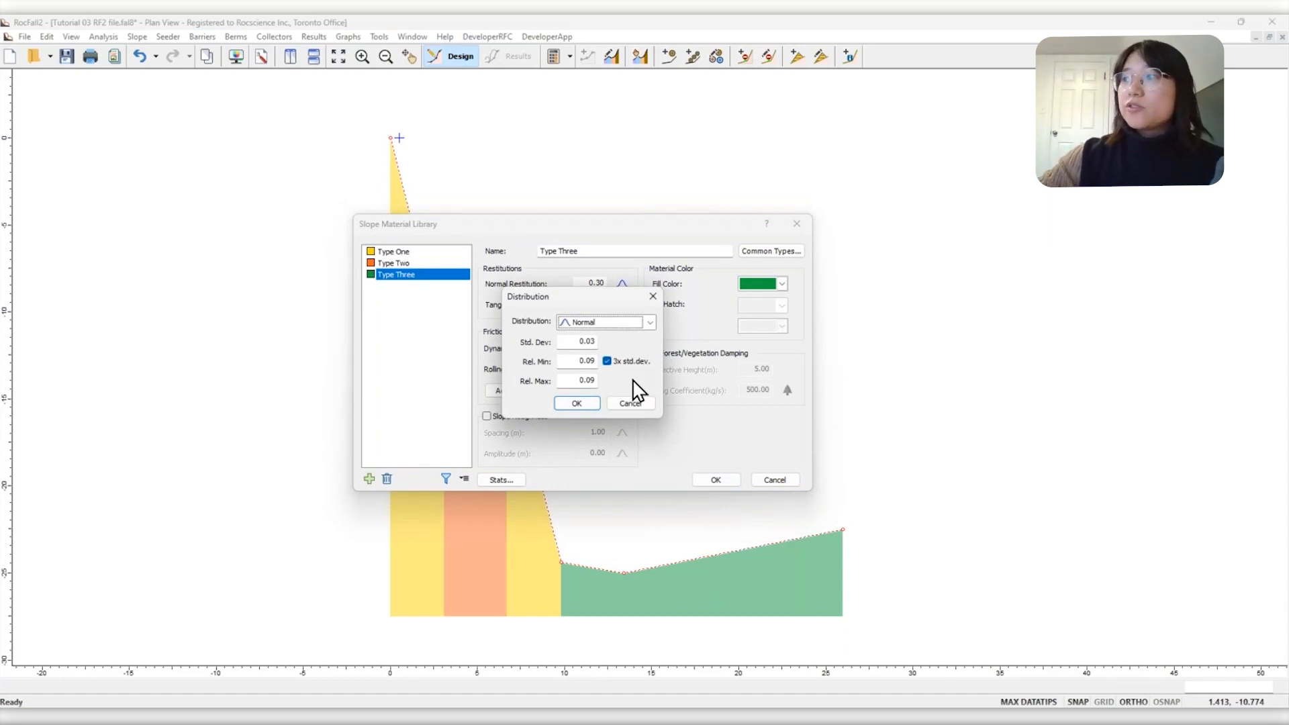
{"action": "left_click", "coordinate": [640, 404]}
{"action": "left_click", "coordinate": [774, 480]}
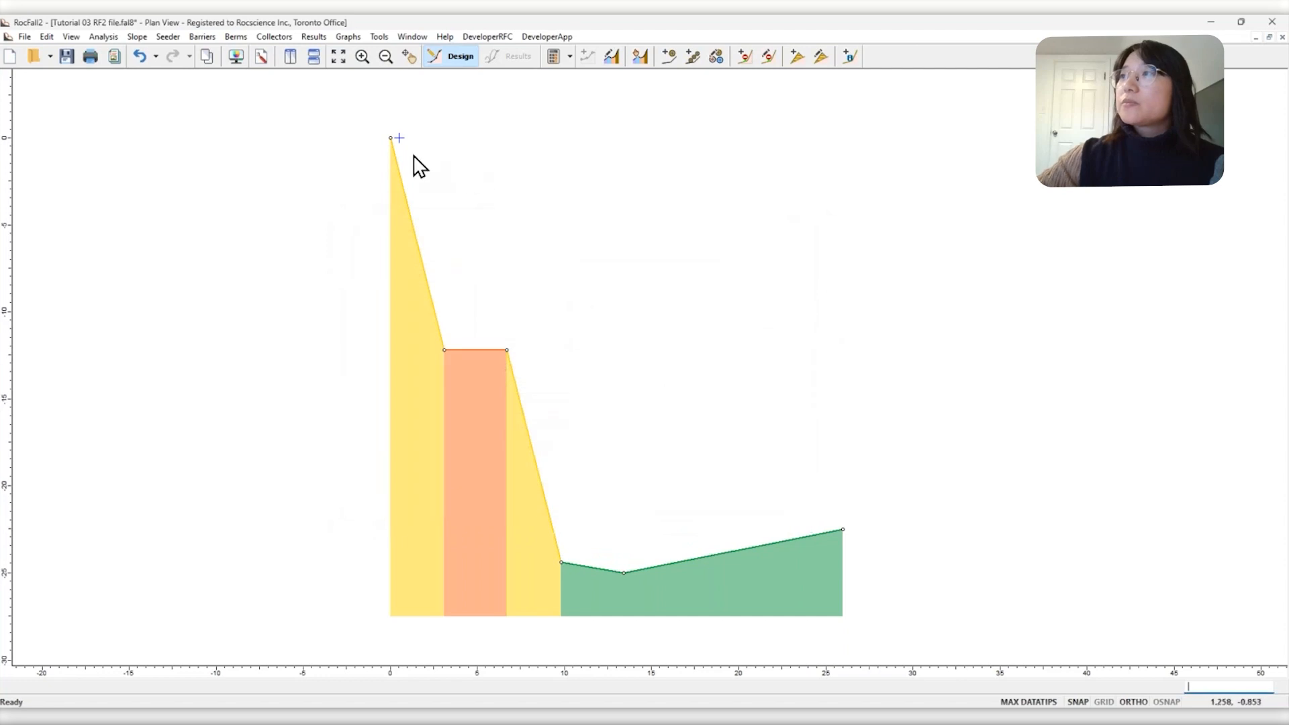
Set the number of rocks to throw from the seeder at the slope crest to 100 overall
{"action": "right_click", "coordinate": [401, 140]}
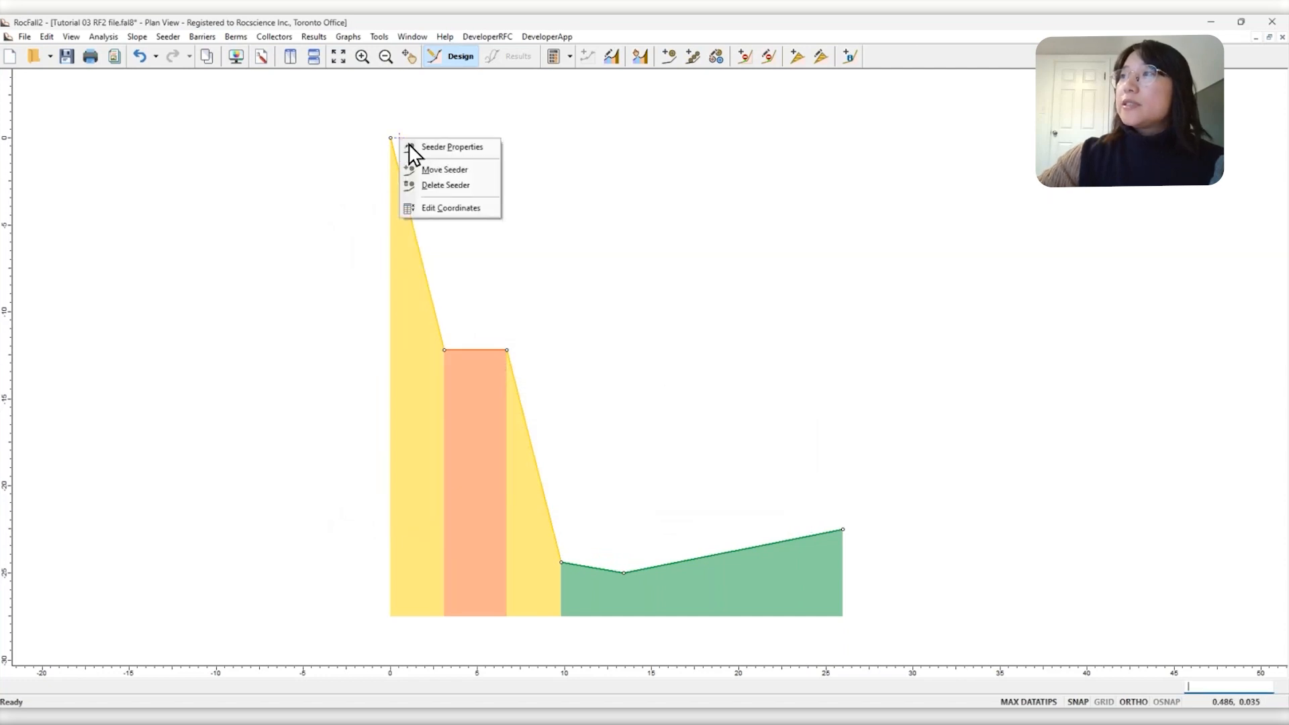
{"action": "left_click", "coordinate": [423, 146]}
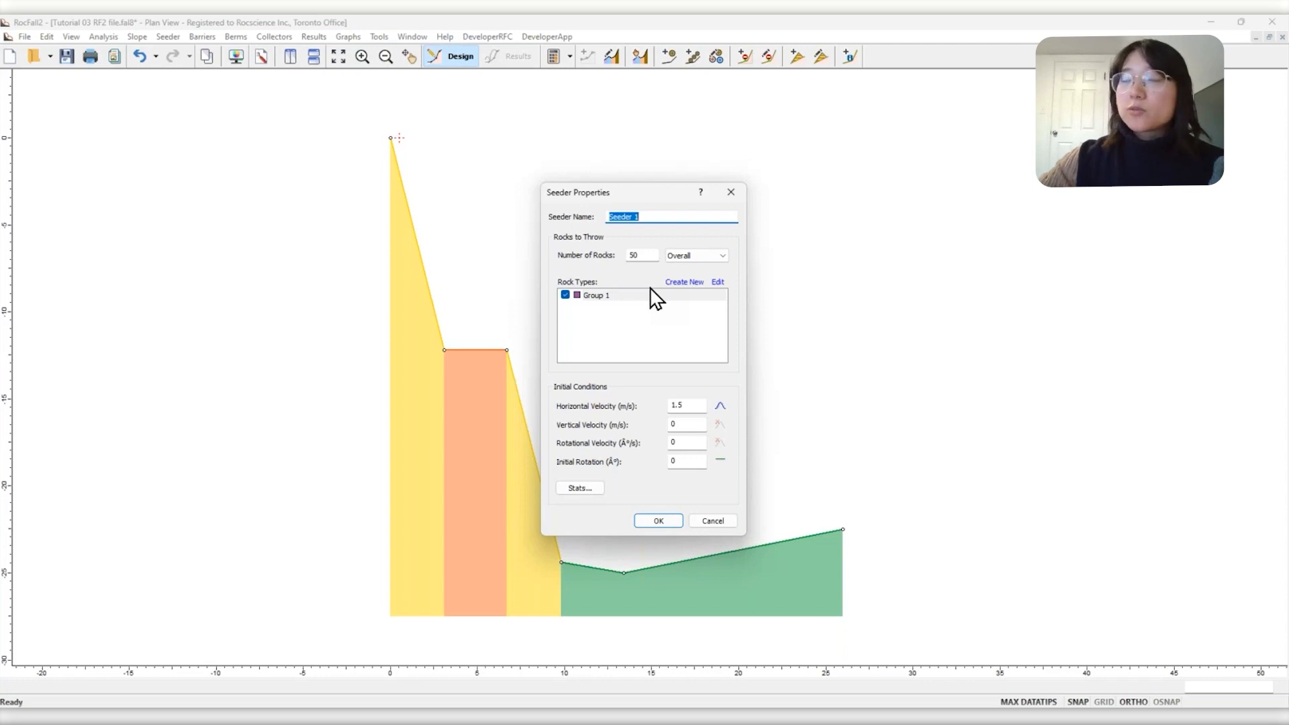
{"action": "double_click", "coordinate": [632, 255]}
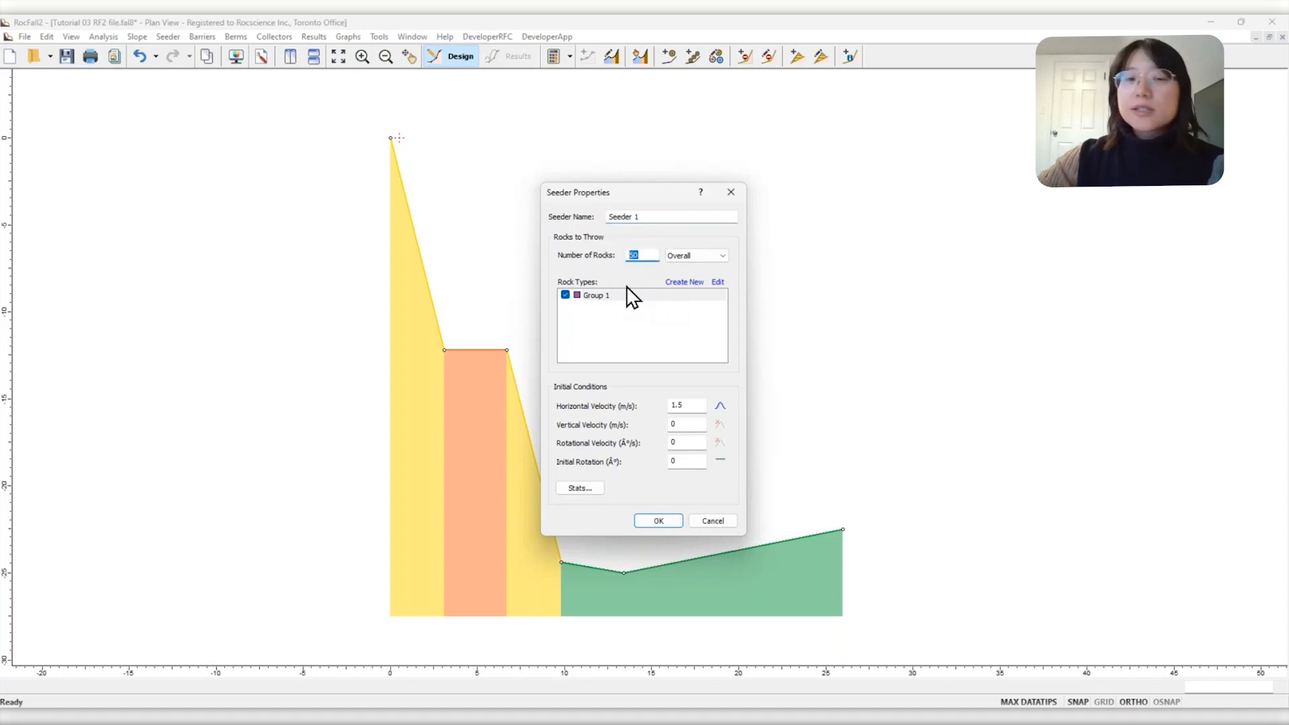
{"action": "type", "text": "100"}
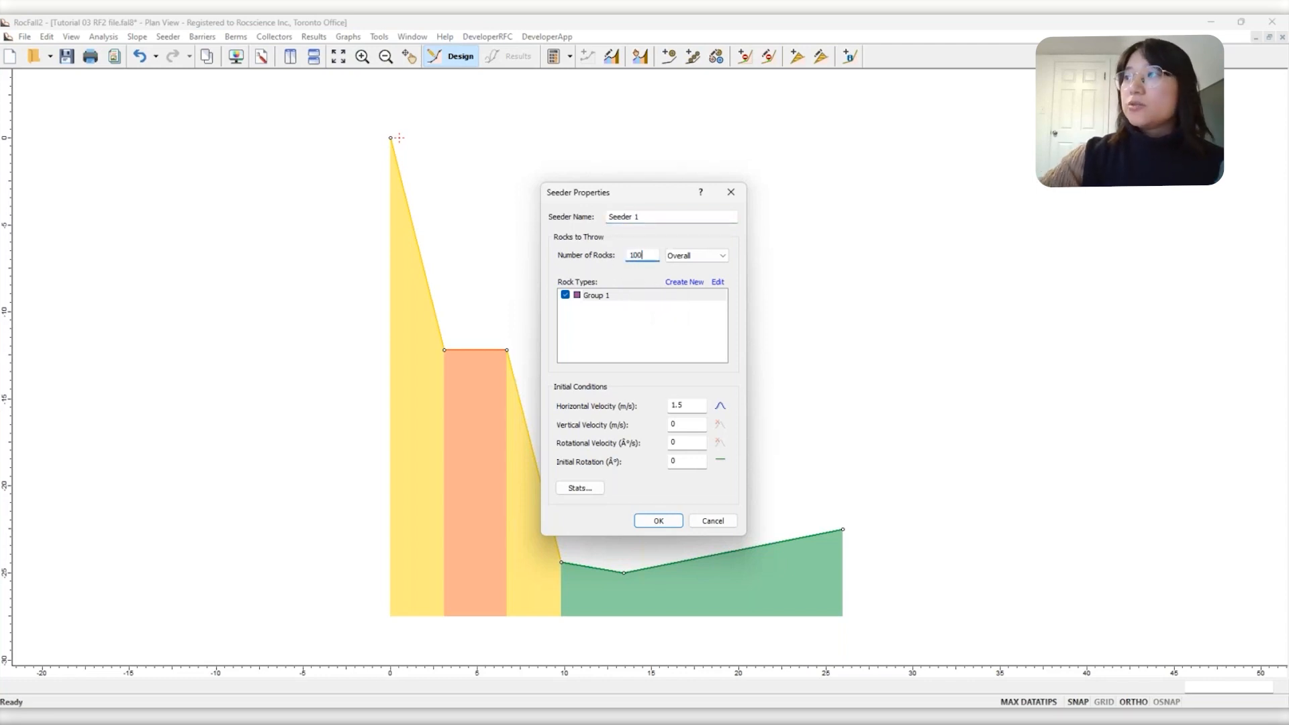
Replace the Sphere shape of rock type Group 1 with Polygon Square, Polygon Pentagon and Polygon Rectangle (5:6)
{"action": "left_click", "coordinate": [717, 282]}
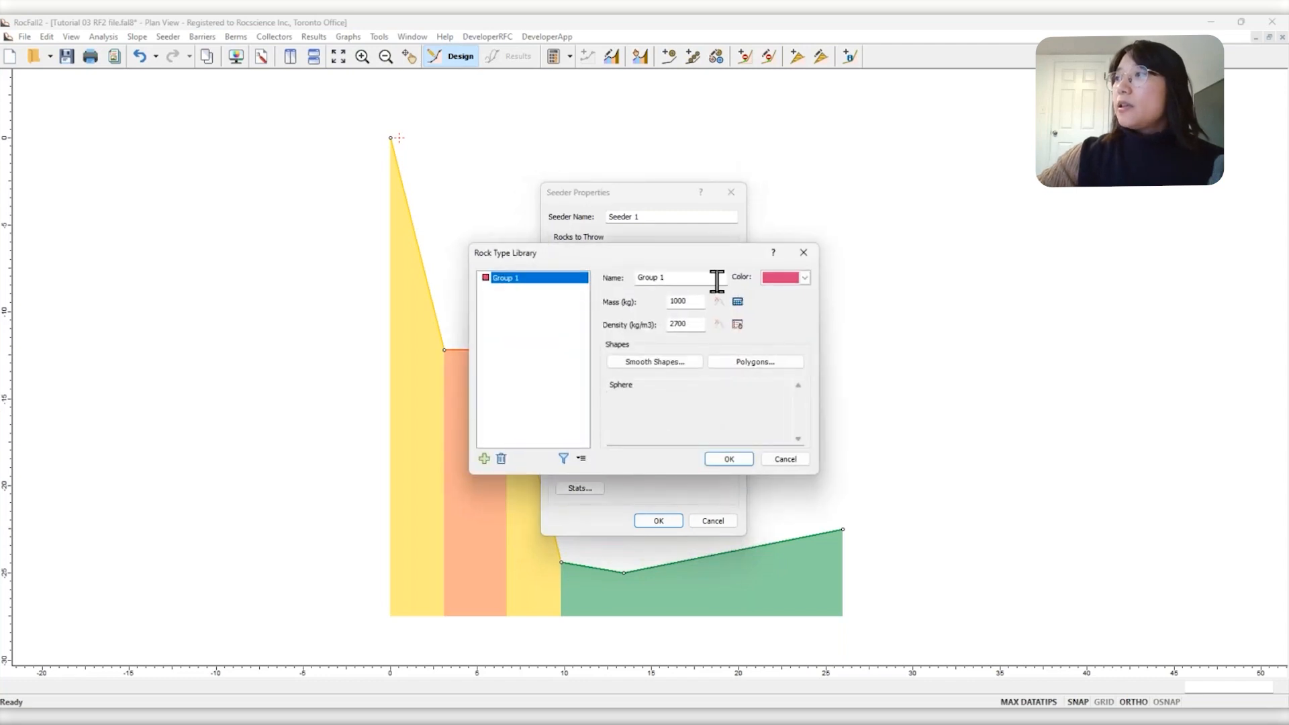
{"action": "left_click", "coordinate": [673, 362]}
{"action": "left_click", "coordinate": [493, 275]}
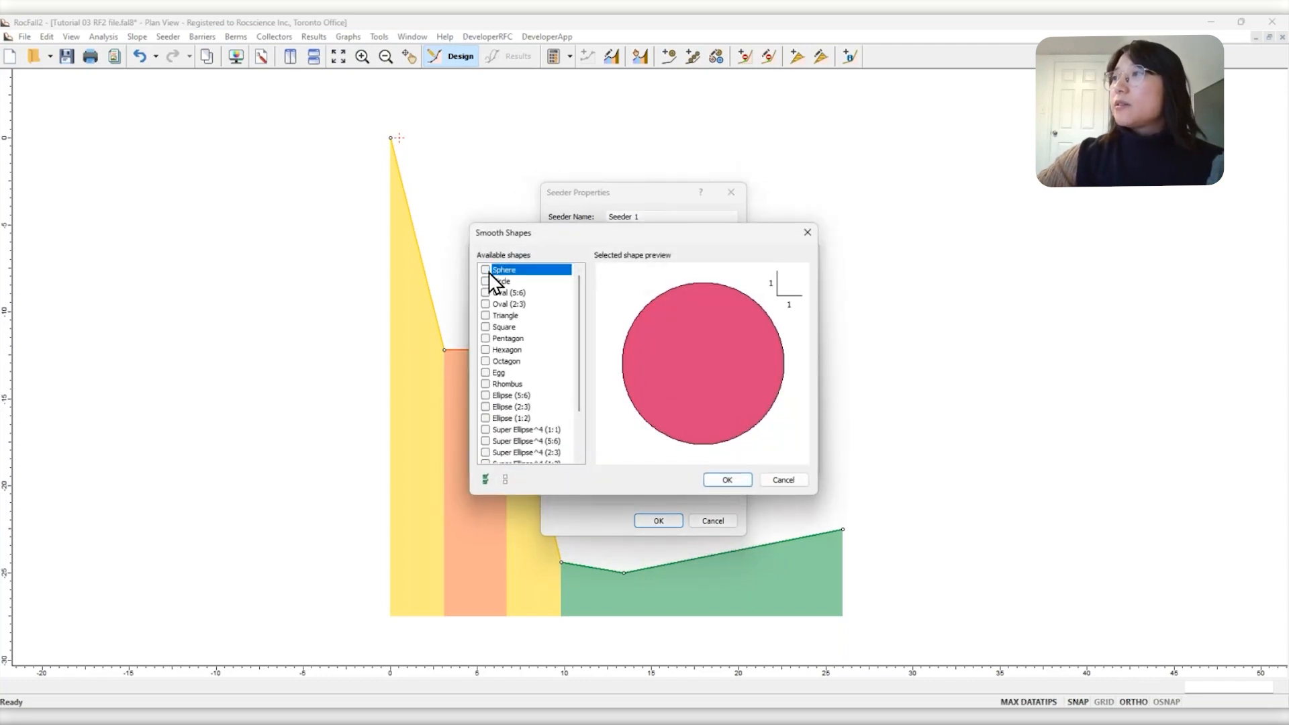
{"action": "left_click", "coordinate": [723, 477]}
{"action": "left_click", "coordinate": [766, 364]}
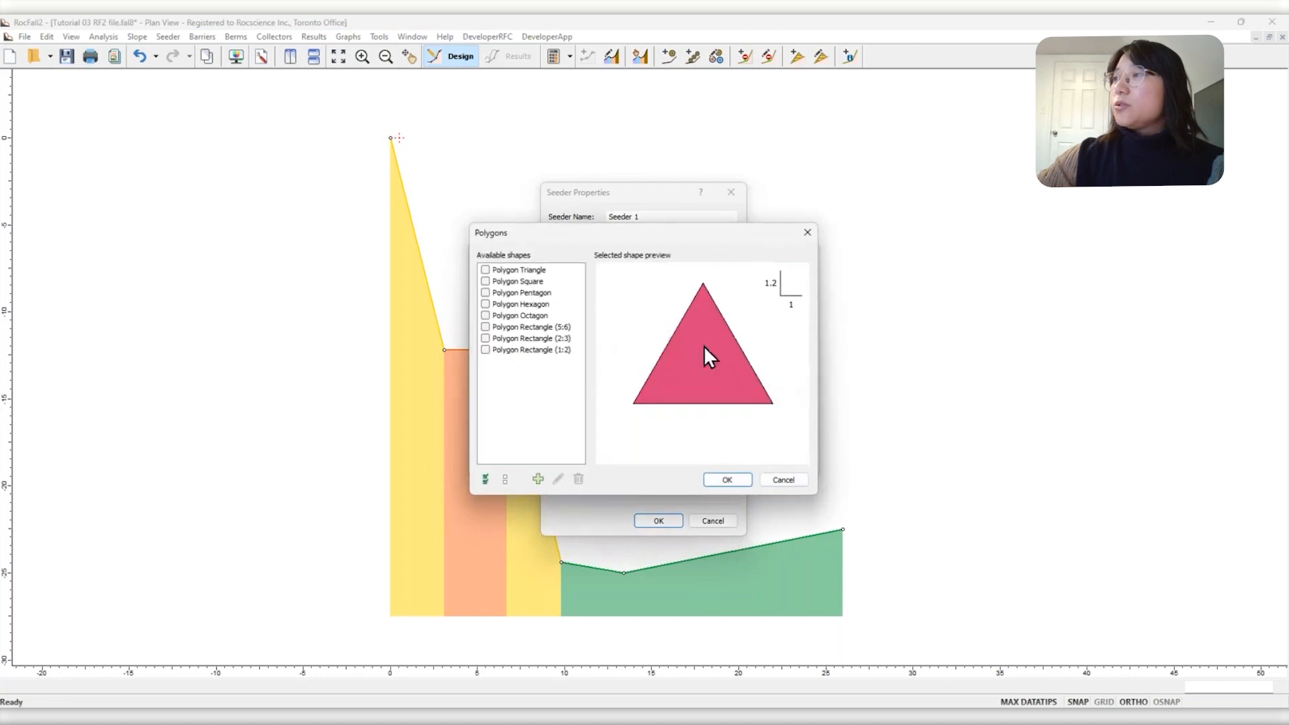
{"action": "left_click", "coordinate": [486, 281]}
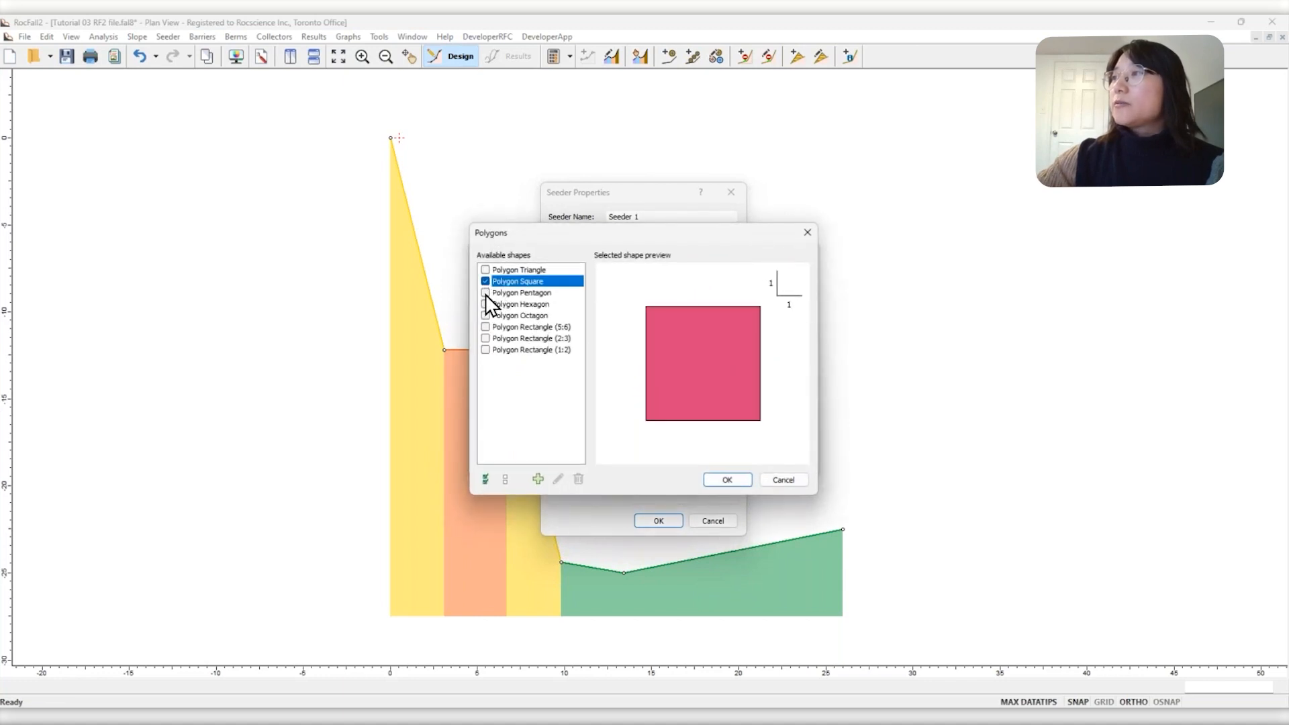
{"action": "left_click", "coordinate": [486, 293]}
{"action": "left_click", "coordinate": [485, 327]}
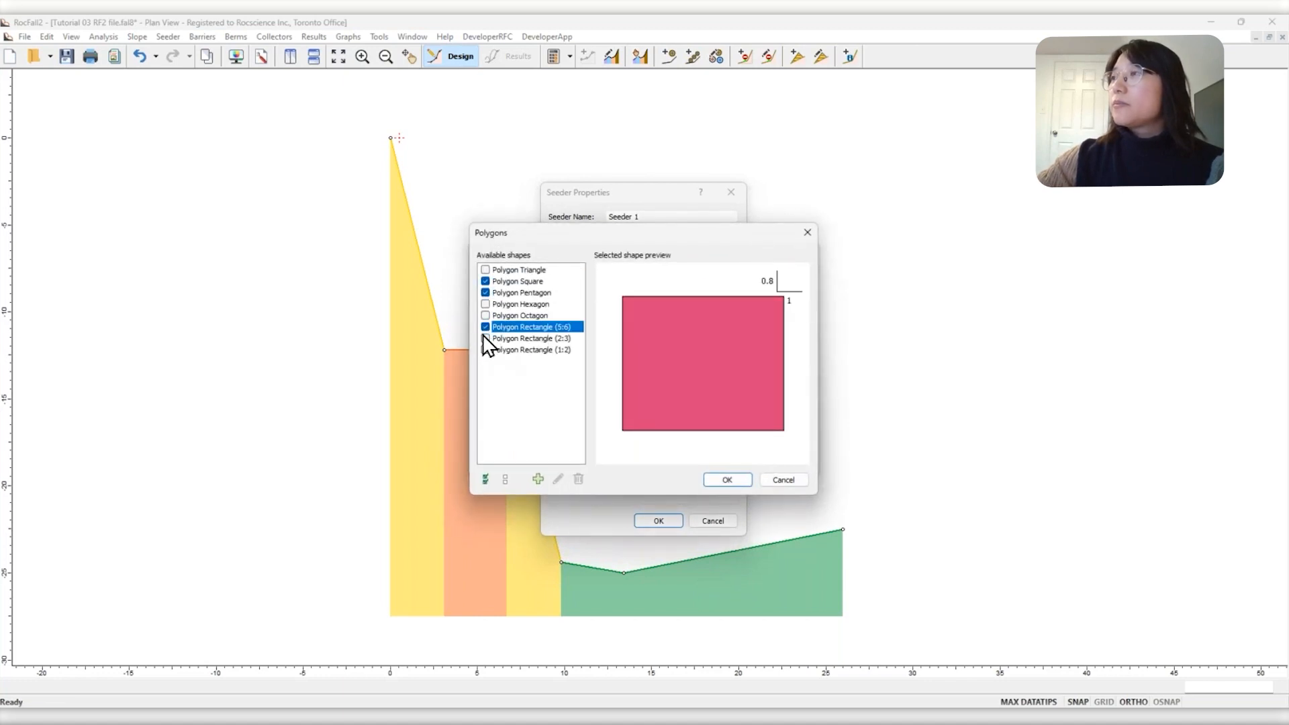
{"action": "left_click", "coordinate": [731, 480]}
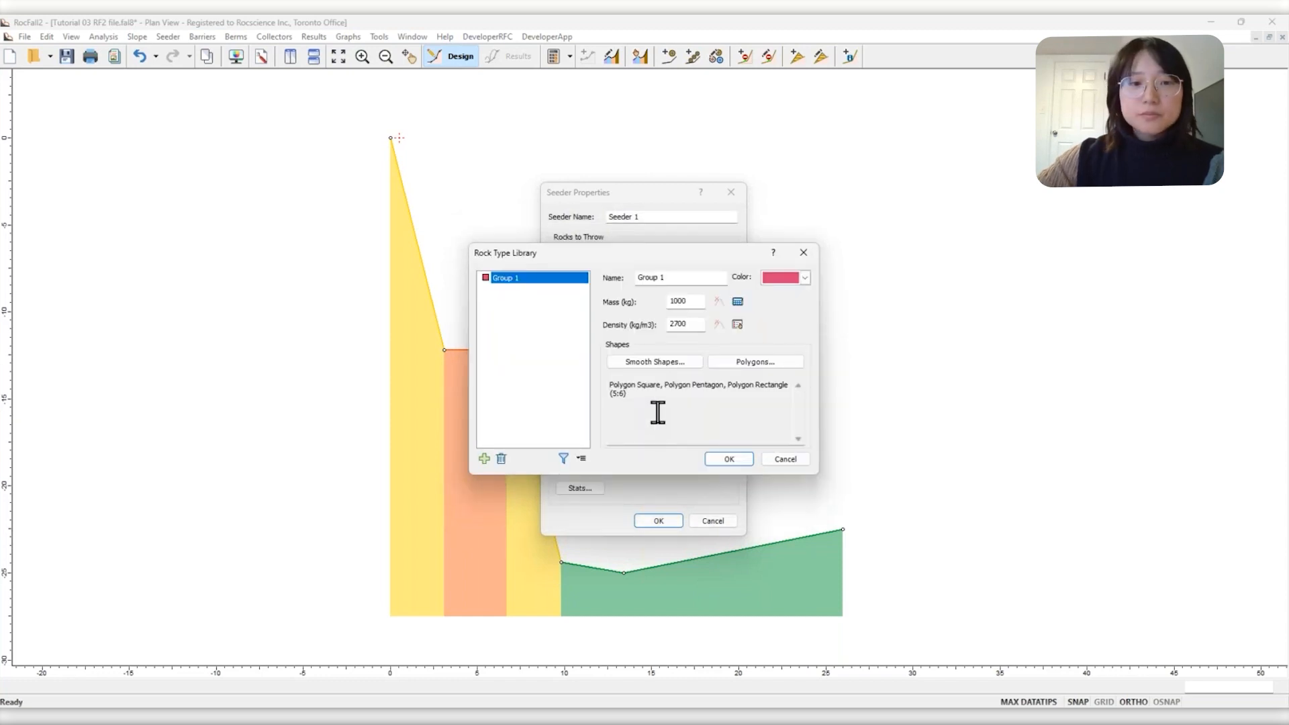
Give rock type Group 1 a mass of 500 kg with a Normal distribution and a standard deviation of 100
{"action": "double_click", "coordinate": [696, 304]}
{"action": "type", "text": "500"}
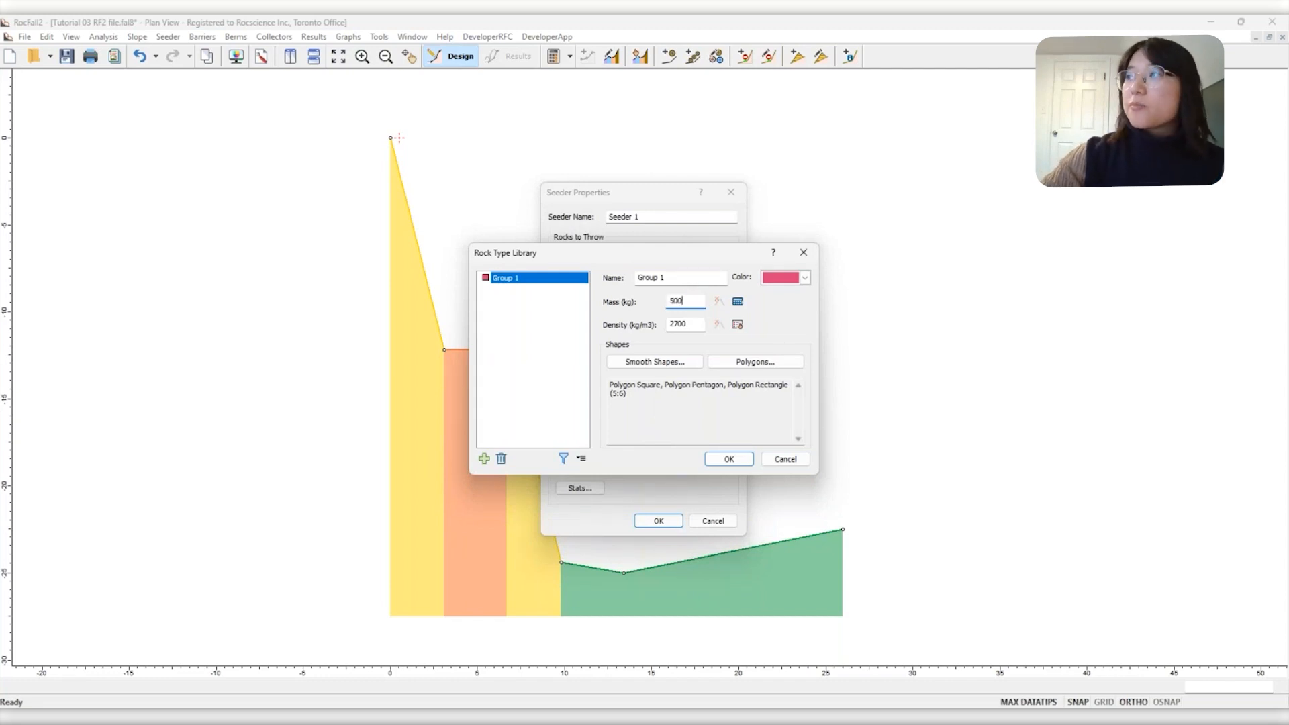
{"action": "left_click", "coordinate": [718, 302]}
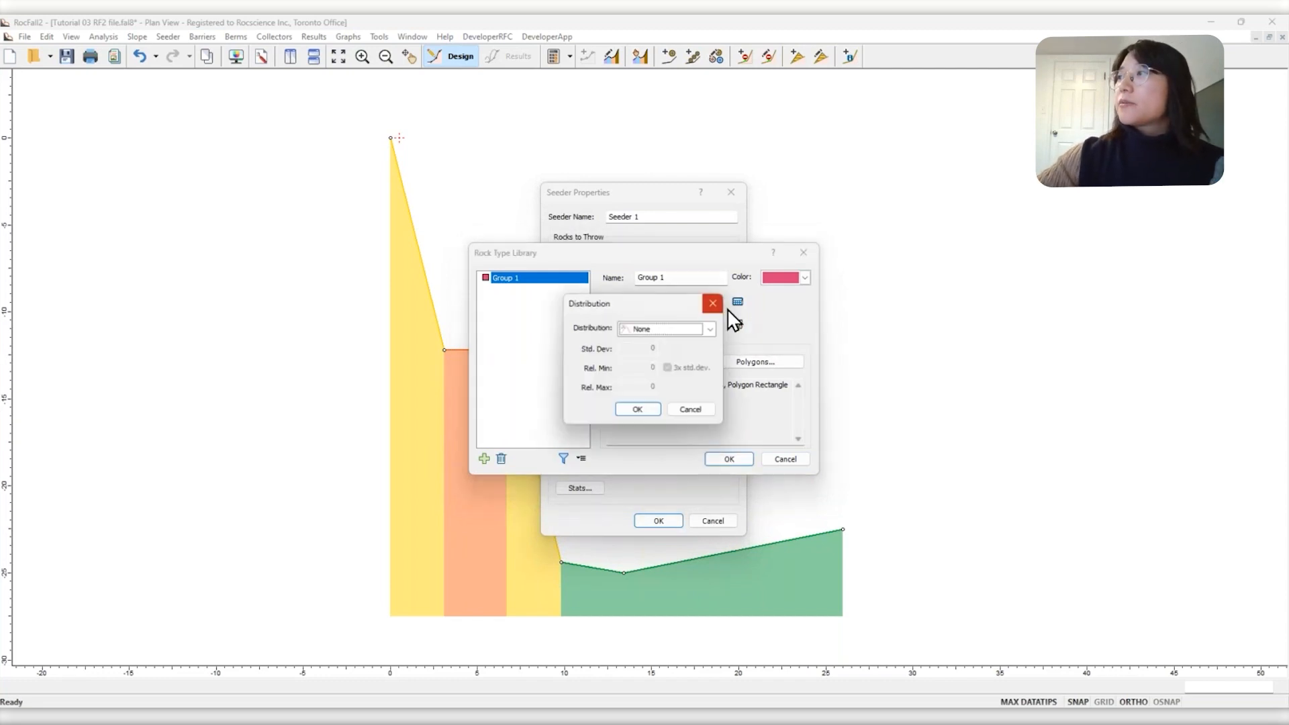
{"action": "left_click", "coordinate": [685, 335]}
{"action": "left_click", "coordinate": [663, 356]}
{"action": "double_click", "coordinate": [655, 349]}
{"action": "type", "text": "100"}
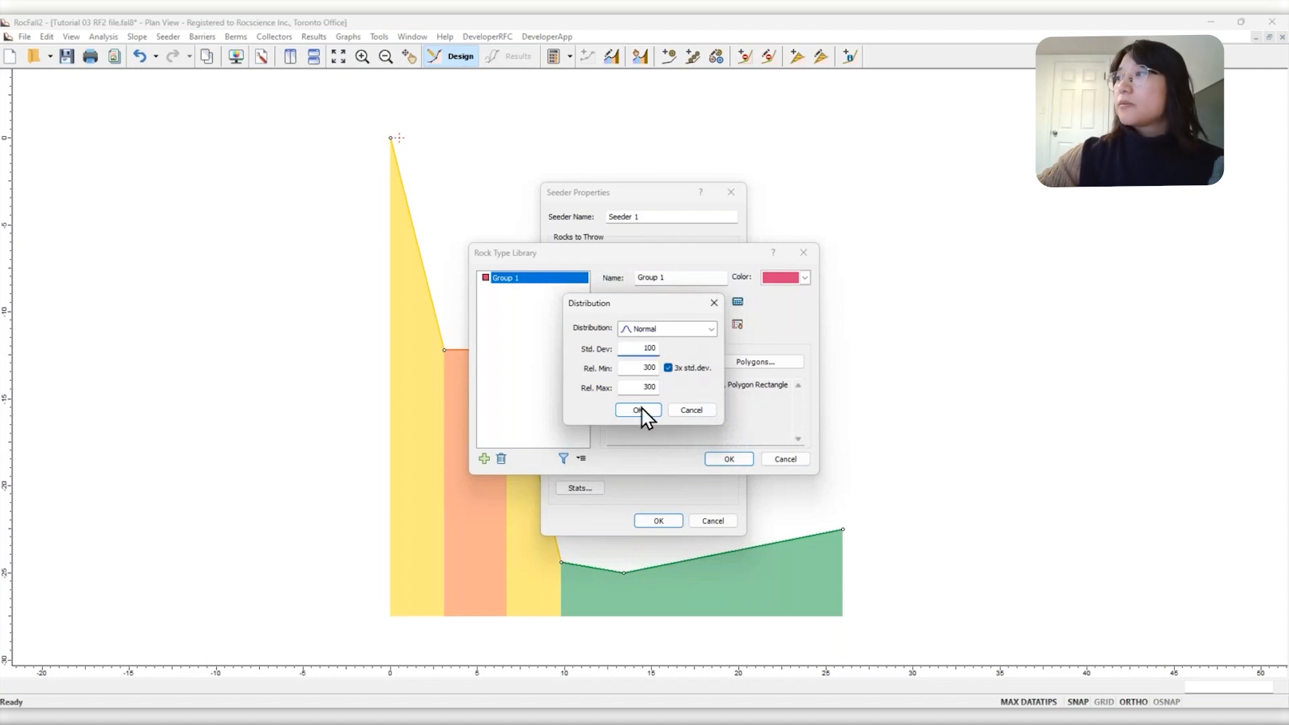
{"action": "left_click", "coordinate": [642, 407]}
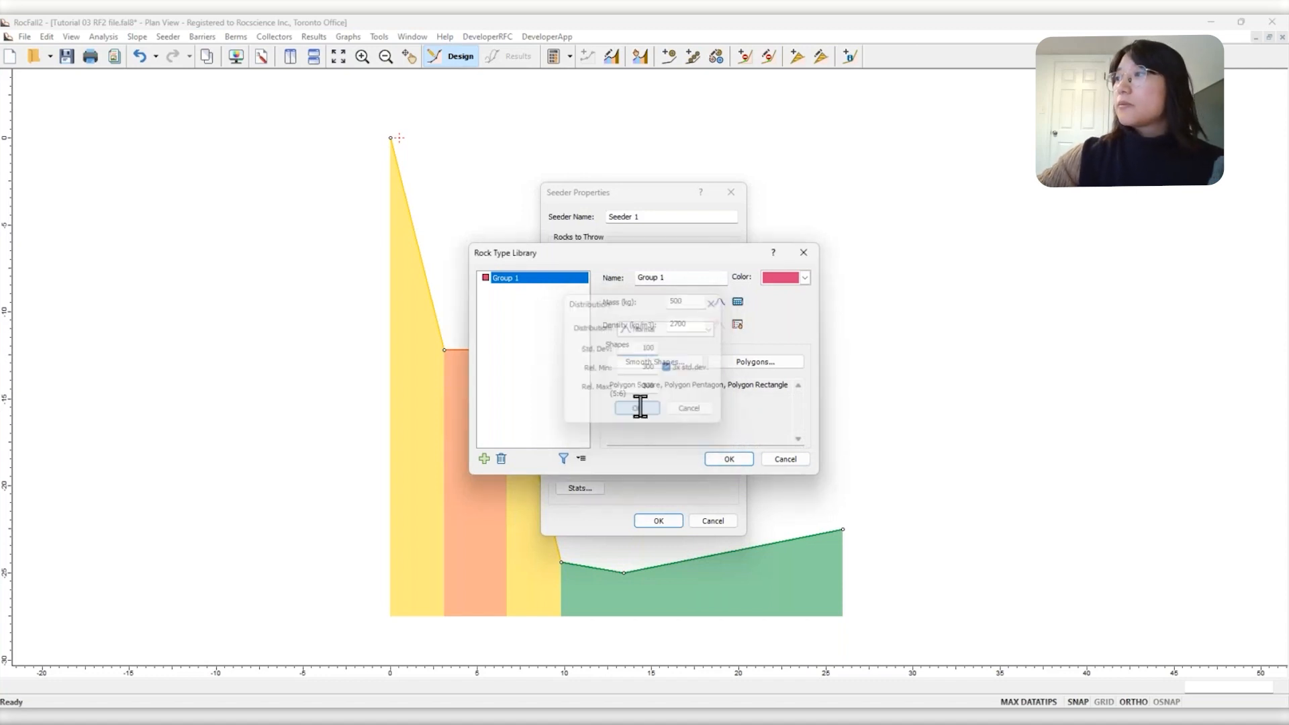
{"action": "left_click", "coordinate": [729, 459]}
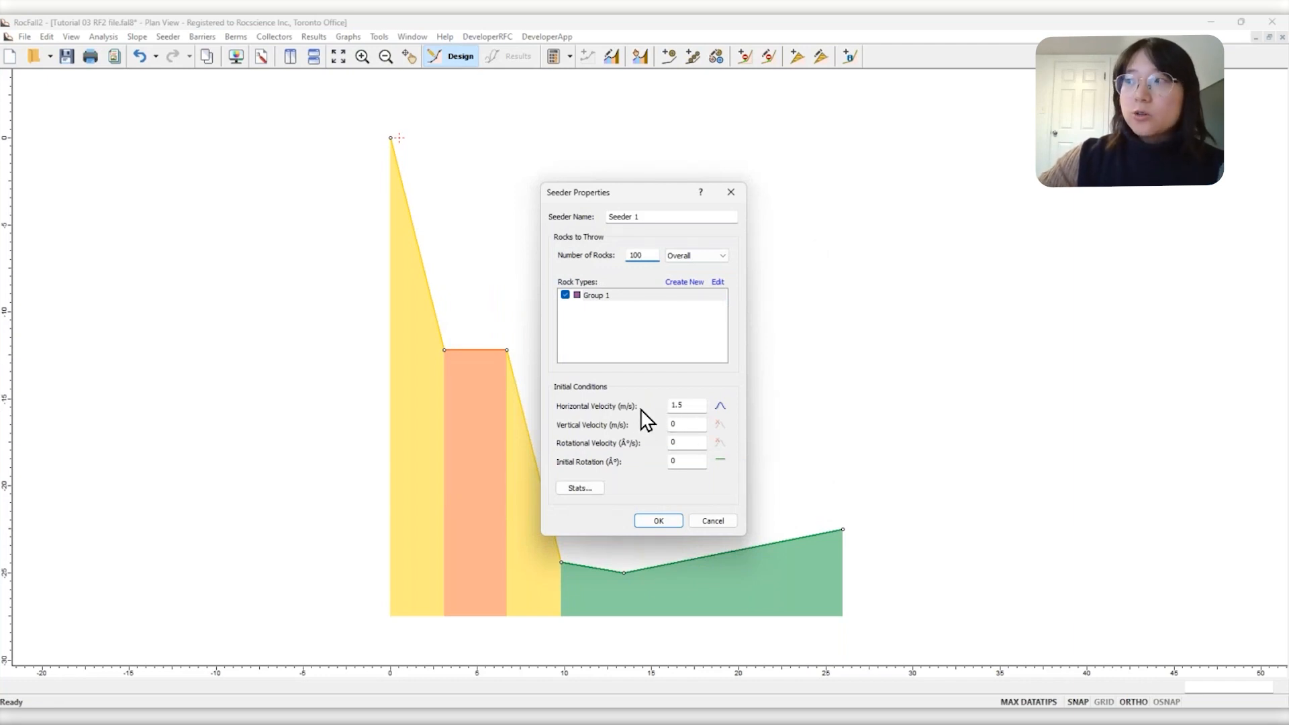
Check the seeder's horizontal velocity distribution and accept the seeder properties
{"action": "left_click", "coordinate": [720, 405]}
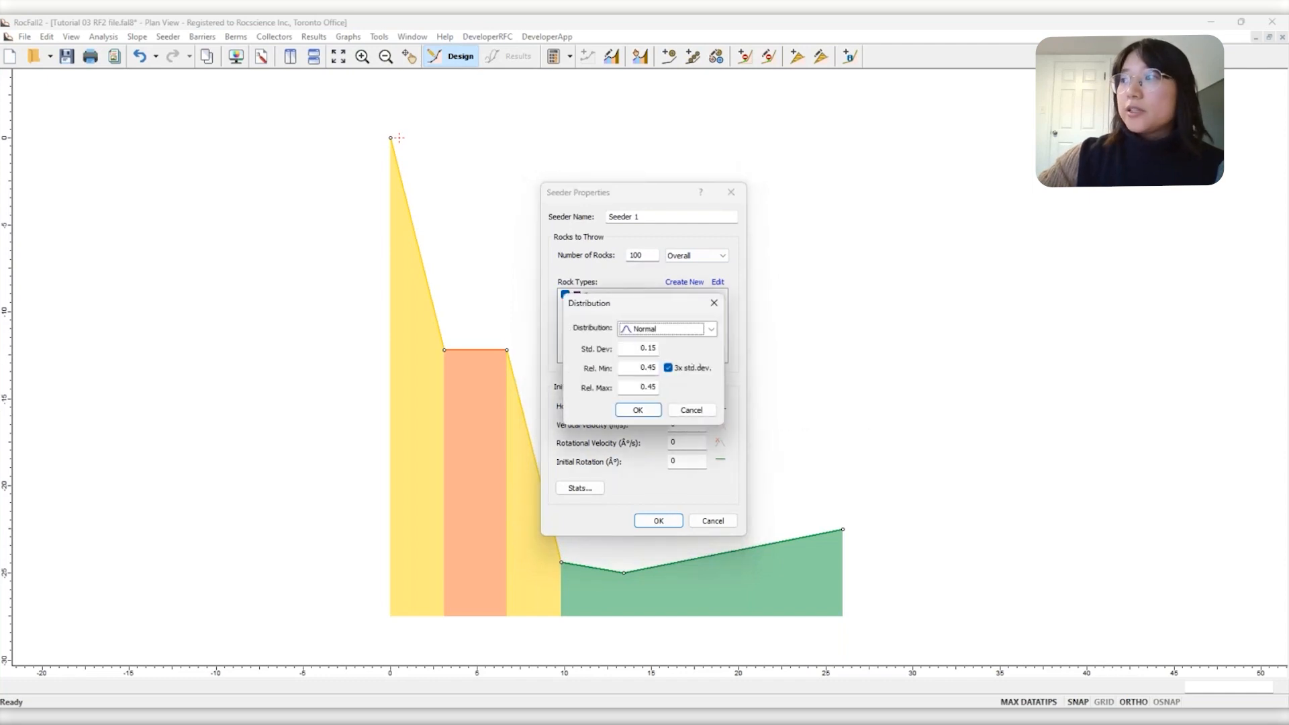
{"action": "left_click", "coordinate": [692, 411]}
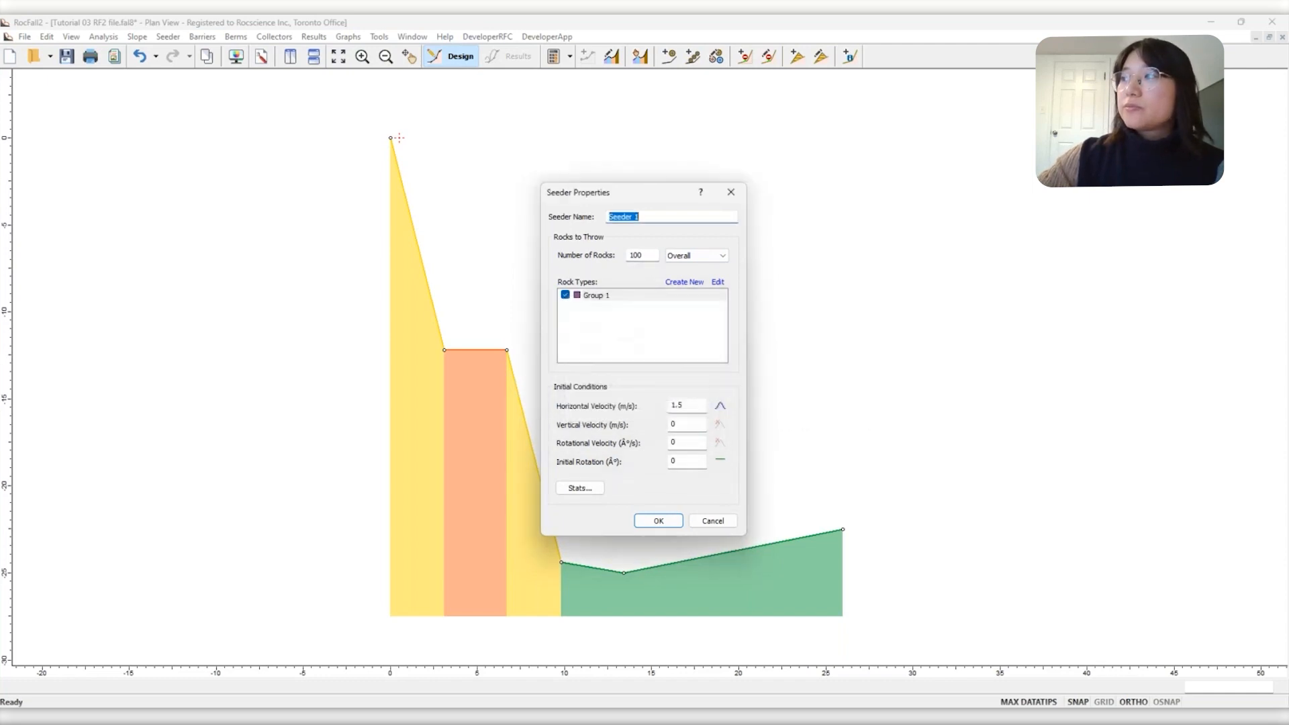
{"action": "left_click", "coordinate": [658, 522]}
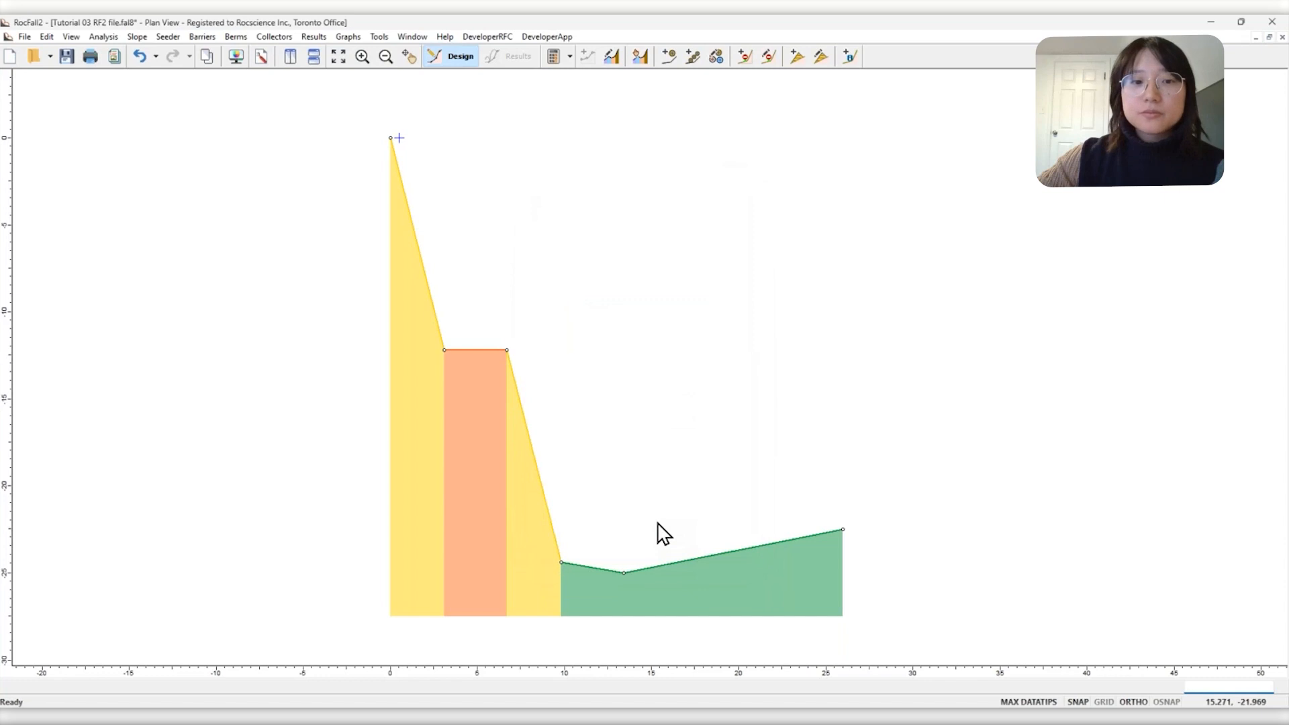
Compute the rockfall analysis and plot the endpoint graph of Runout Distance for all rock paths
{"action": "left_click", "coordinate": [552, 57]}
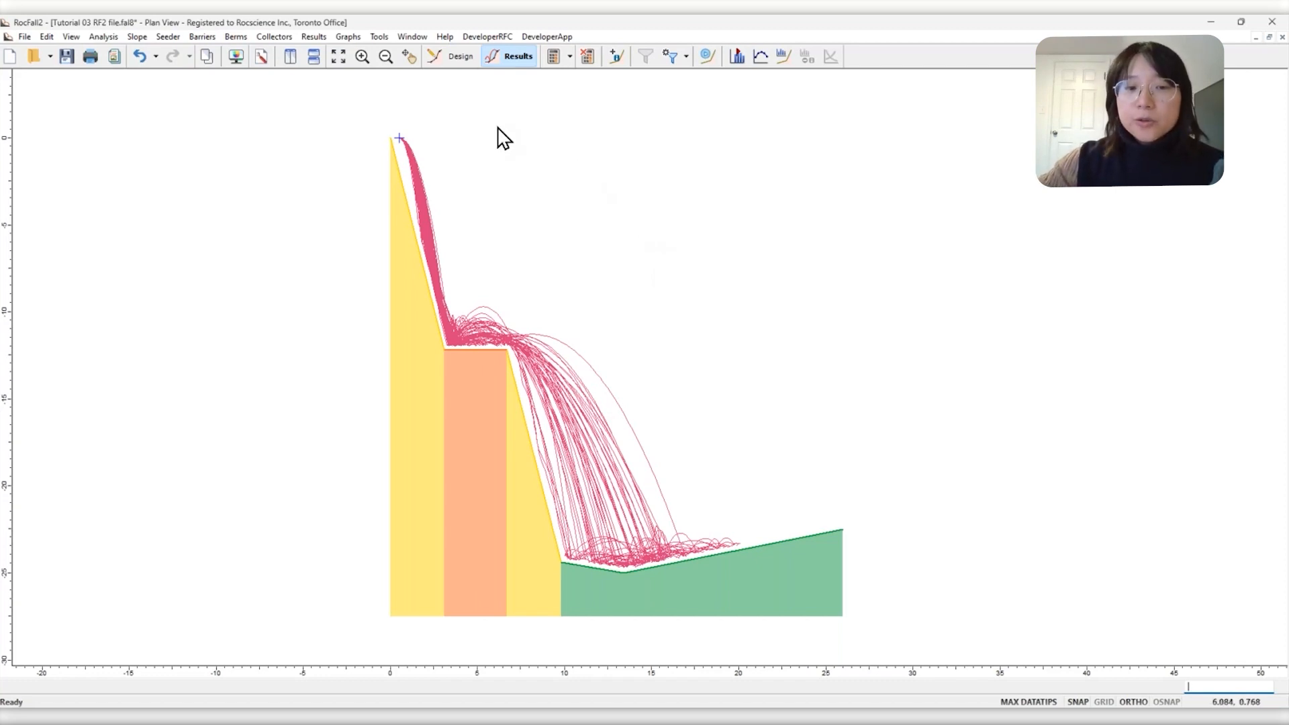
{"action": "left_click", "coordinate": [349, 37]}
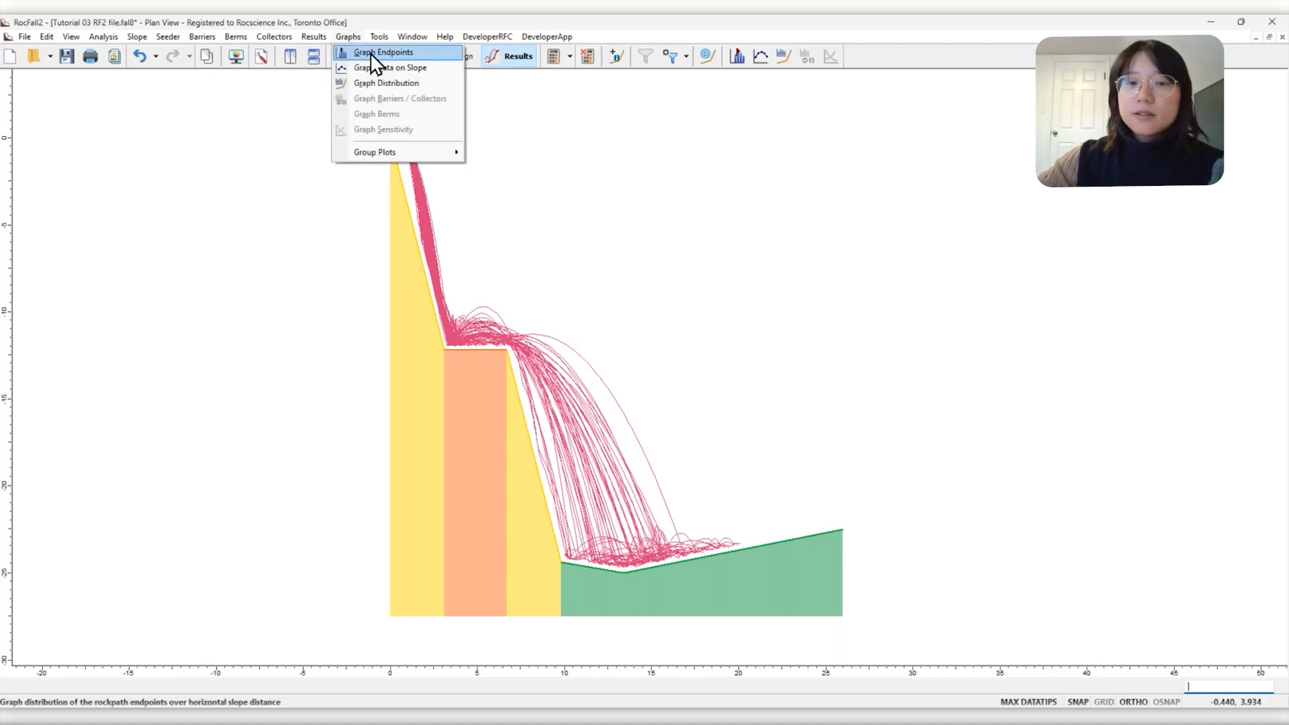
{"action": "left_click", "coordinate": [369, 53]}
{"action": "left_click", "coordinate": [681, 290]}
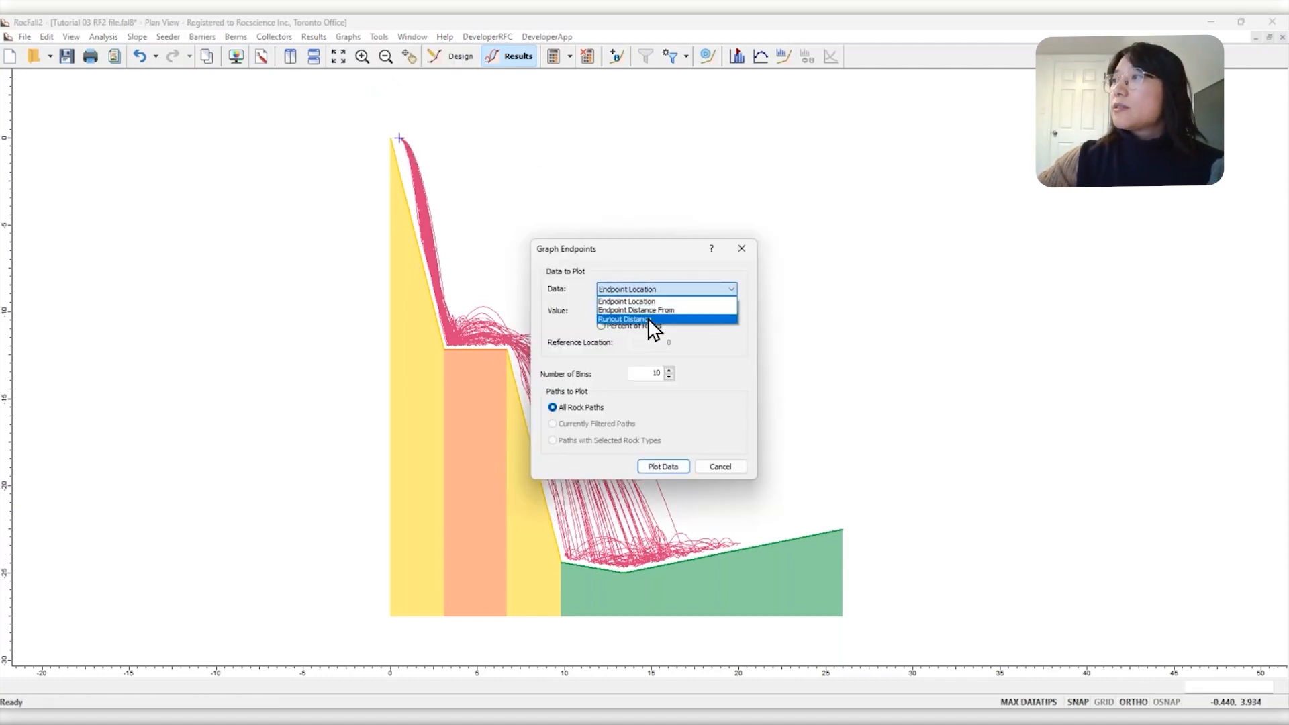
{"action": "left_click", "coordinate": [647, 320]}
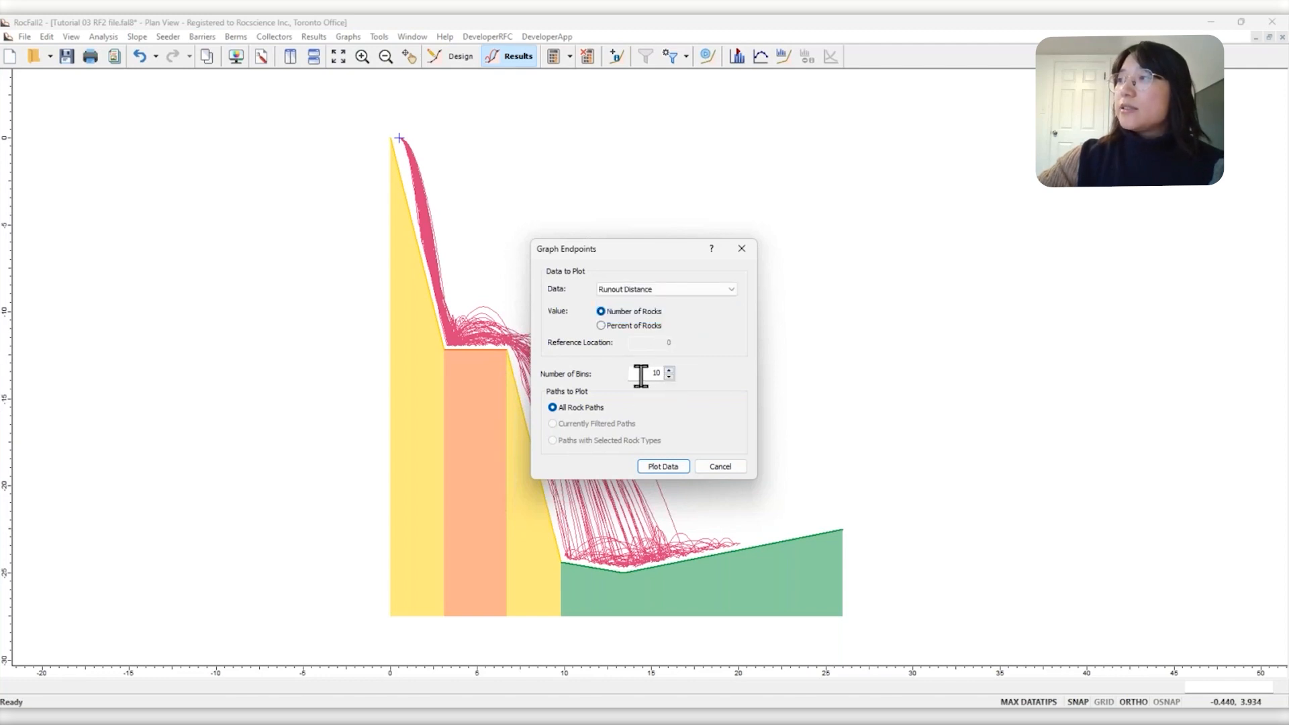
{"action": "left_click", "coordinate": [665, 467]}
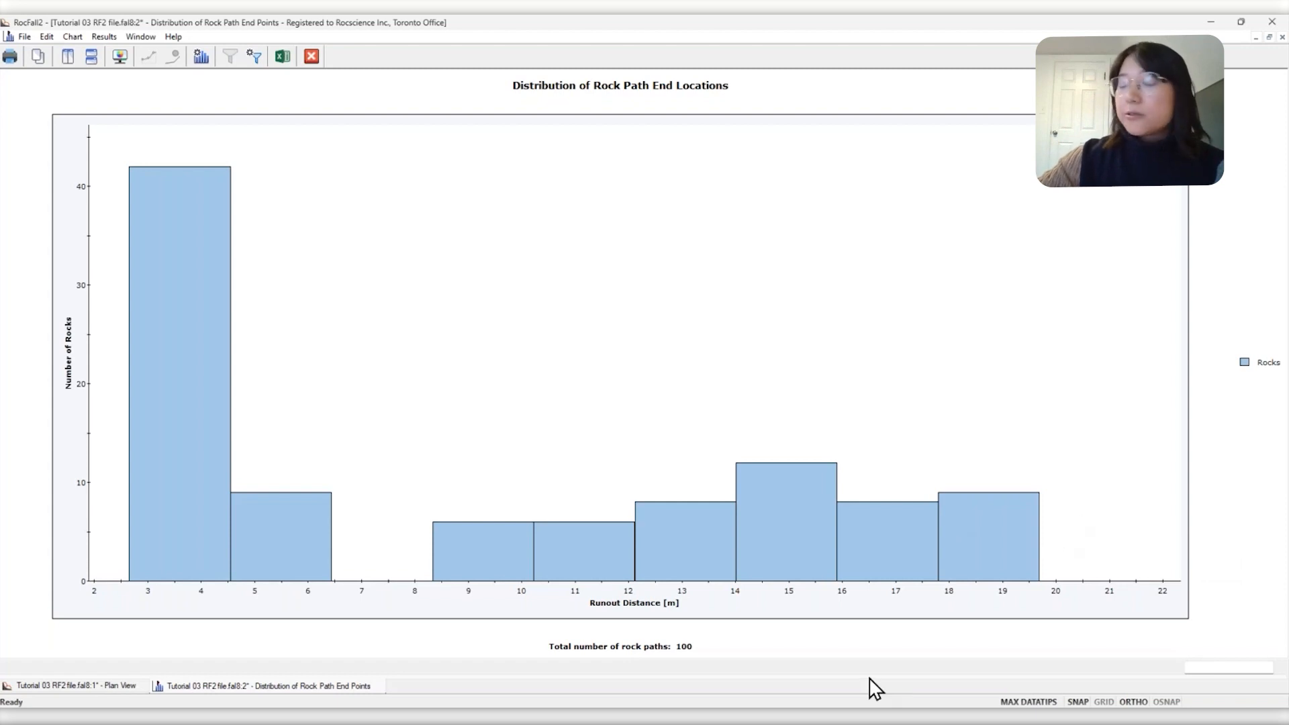
Switch to RocFall3 and import the RocFall2 file RF2 example 1 final.fal8 into the empty project
{"action": "left_click", "coordinate": [865, 713]}
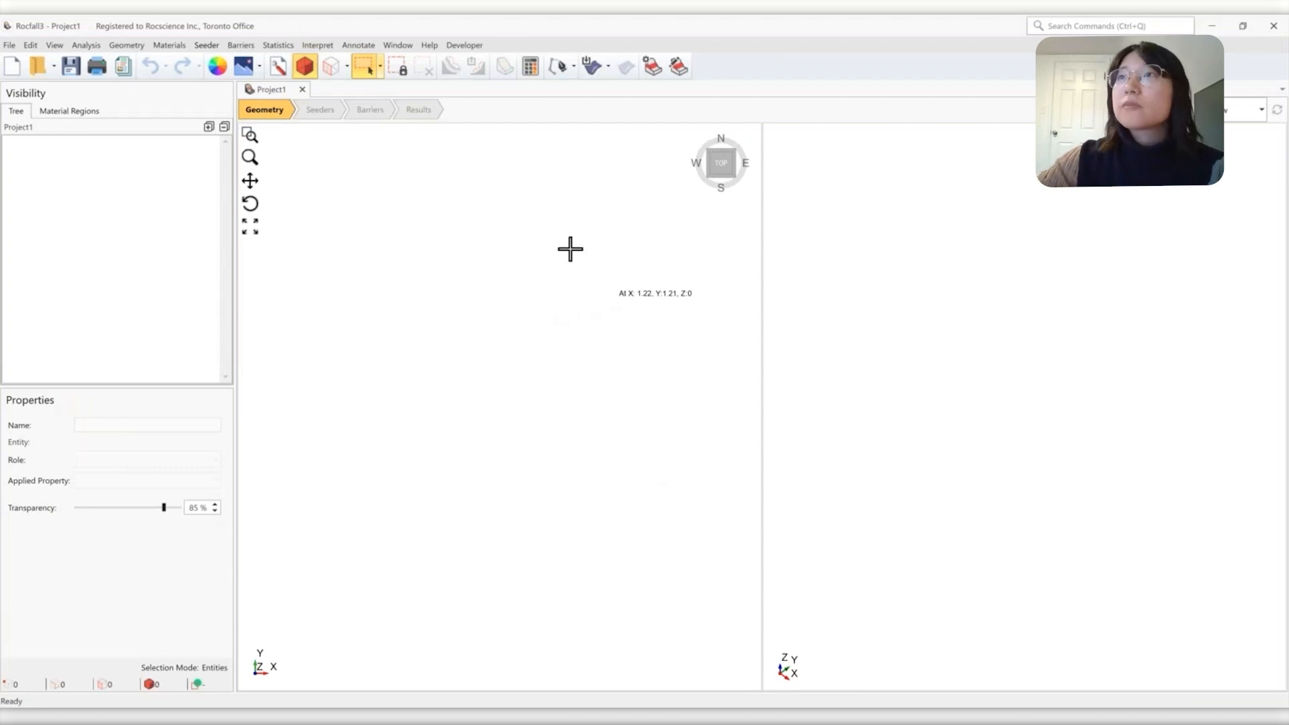
{"action": "left_click", "coordinate": [10, 47]}
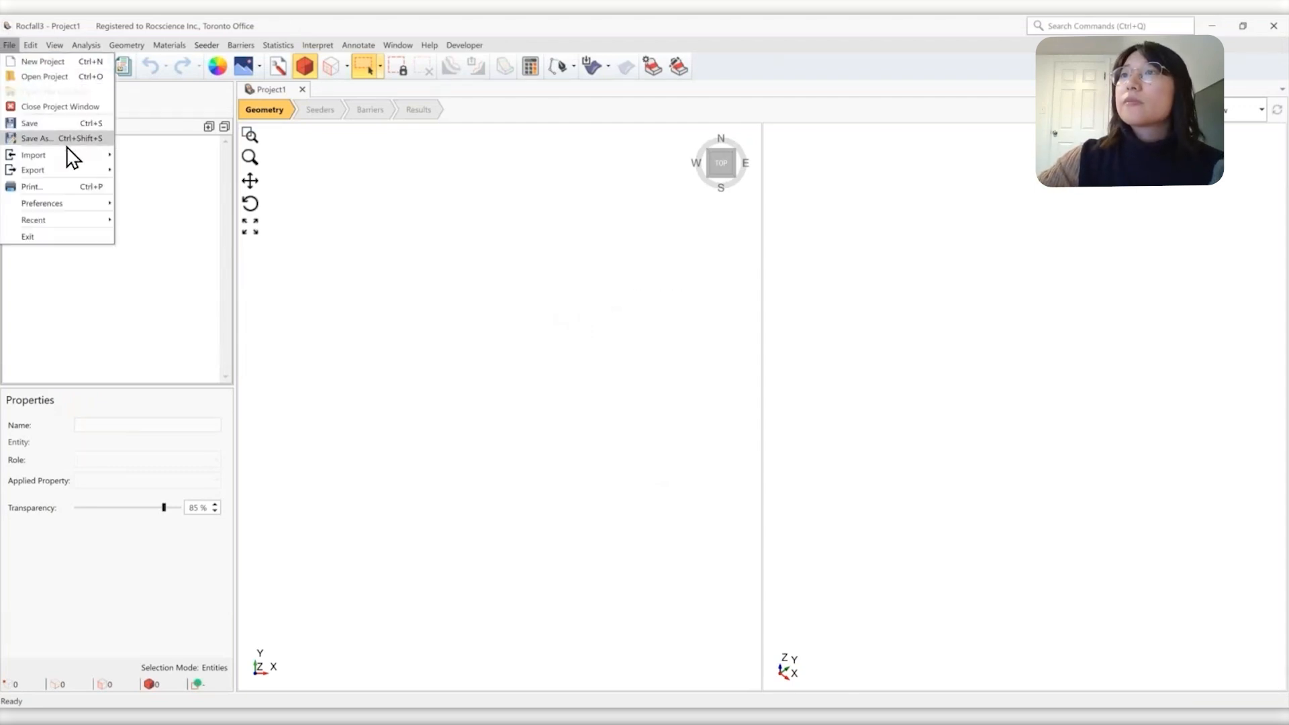
{"action": "mouse_move", "coordinate": [73, 156]}
{"action": "left_click", "coordinate": [158, 173]}
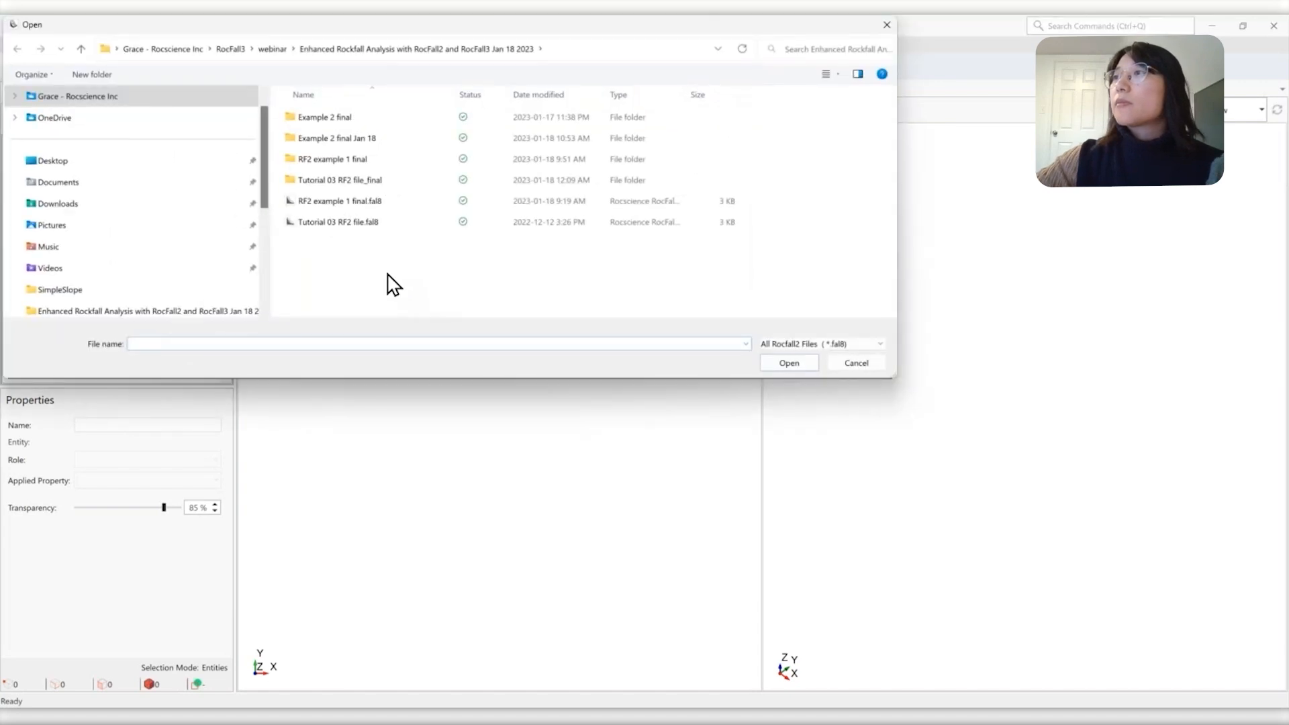
{"action": "left_click", "coordinate": [368, 223]}
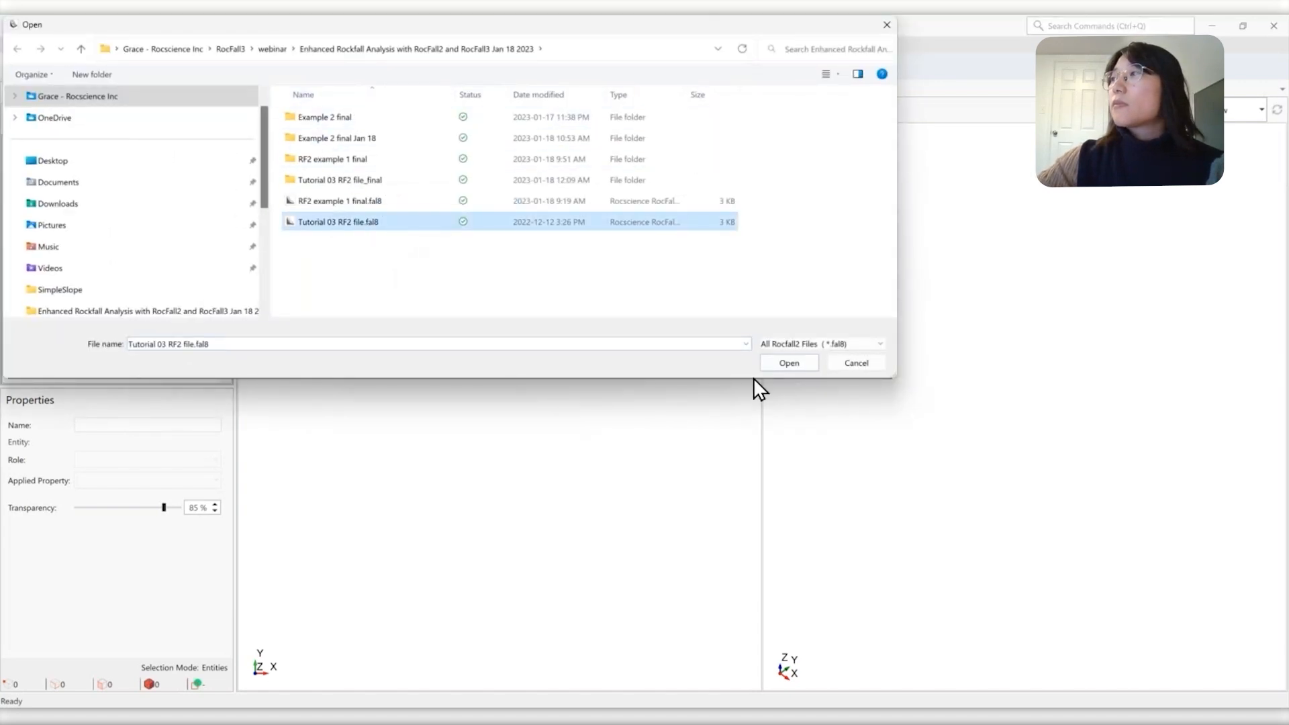
{"action": "left_click", "coordinate": [373, 201]}
{"action": "left_click", "coordinate": [791, 364]}
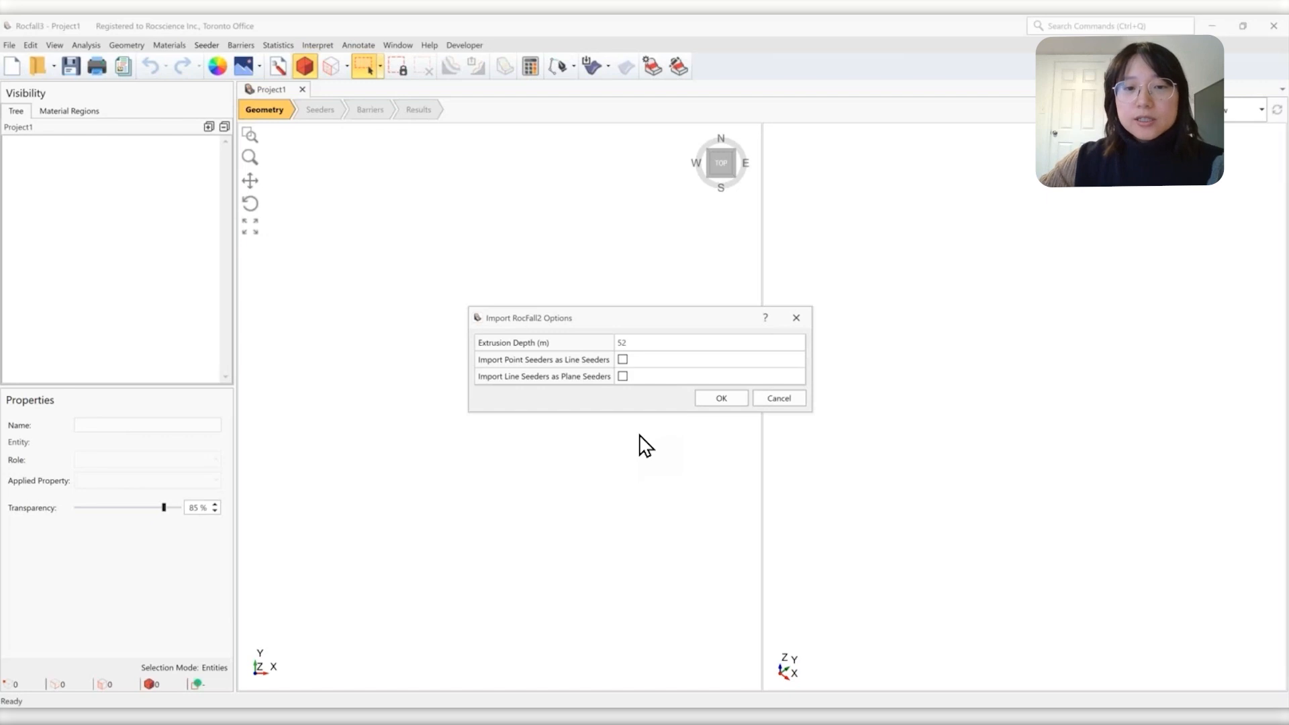
Import the slope with an extrusion depth of 50 m and point seeders converted to line seeders
{"action": "left_click", "coordinate": [624, 343]}
{"action": "double_click", "coordinate": [625, 343]}
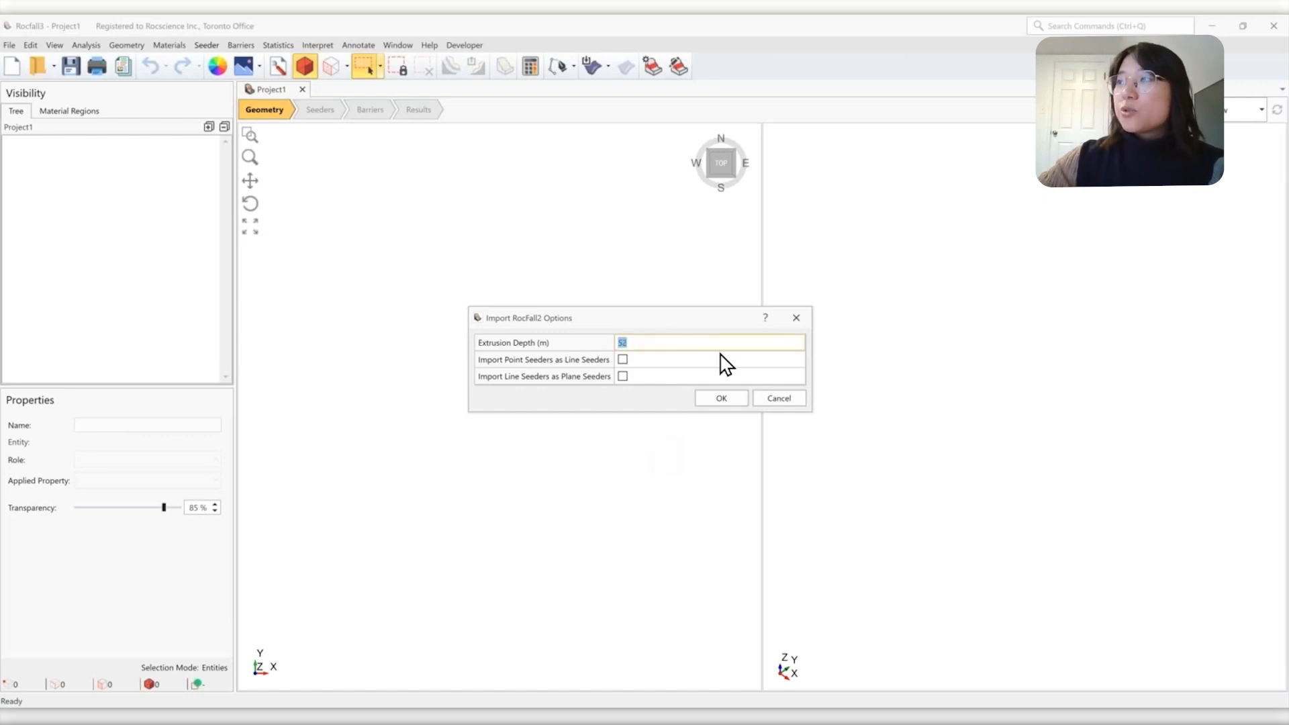
{"action": "type", "text": "50"}
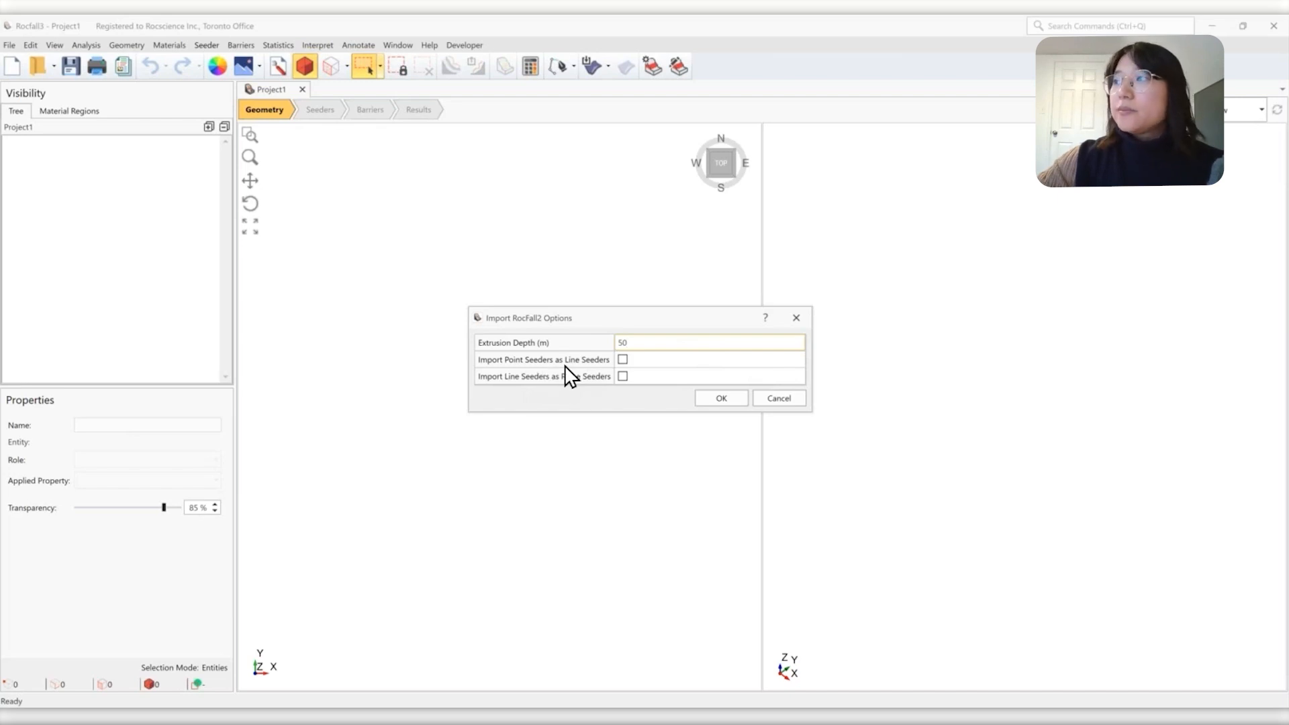
{"action": "left_click", "coordinate": [621, 359]}
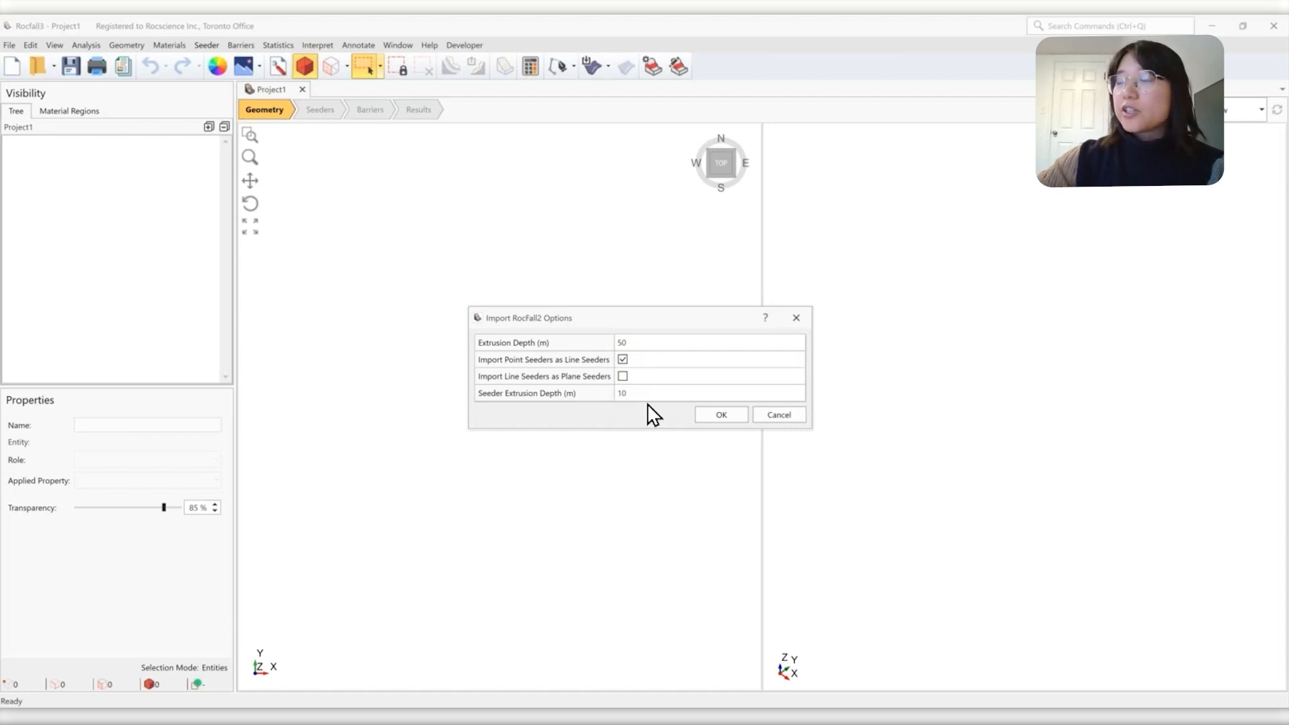
{"action": "left_click", "coordinate": [721, 414]}
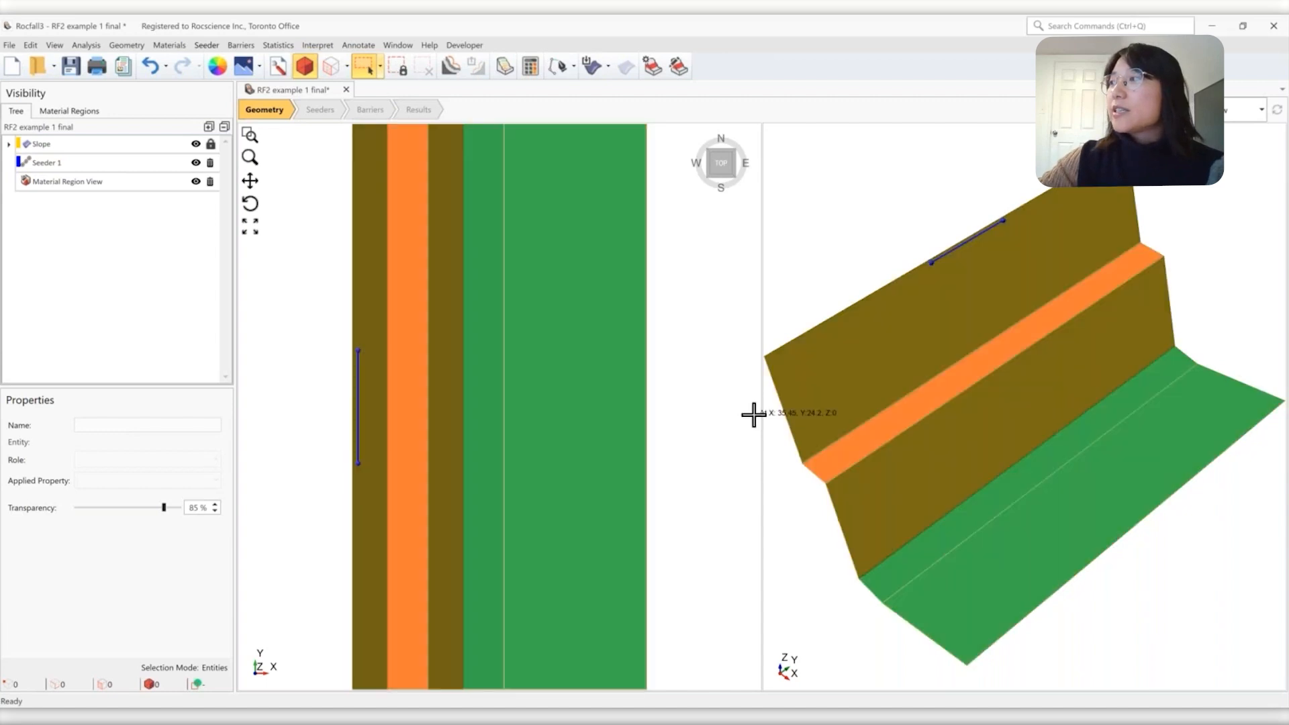
Lock entity selection and review the rock shapes available for Group 1 in Seeder 1's properties
{"action": "left_click", "coordinate": [397, 66]}
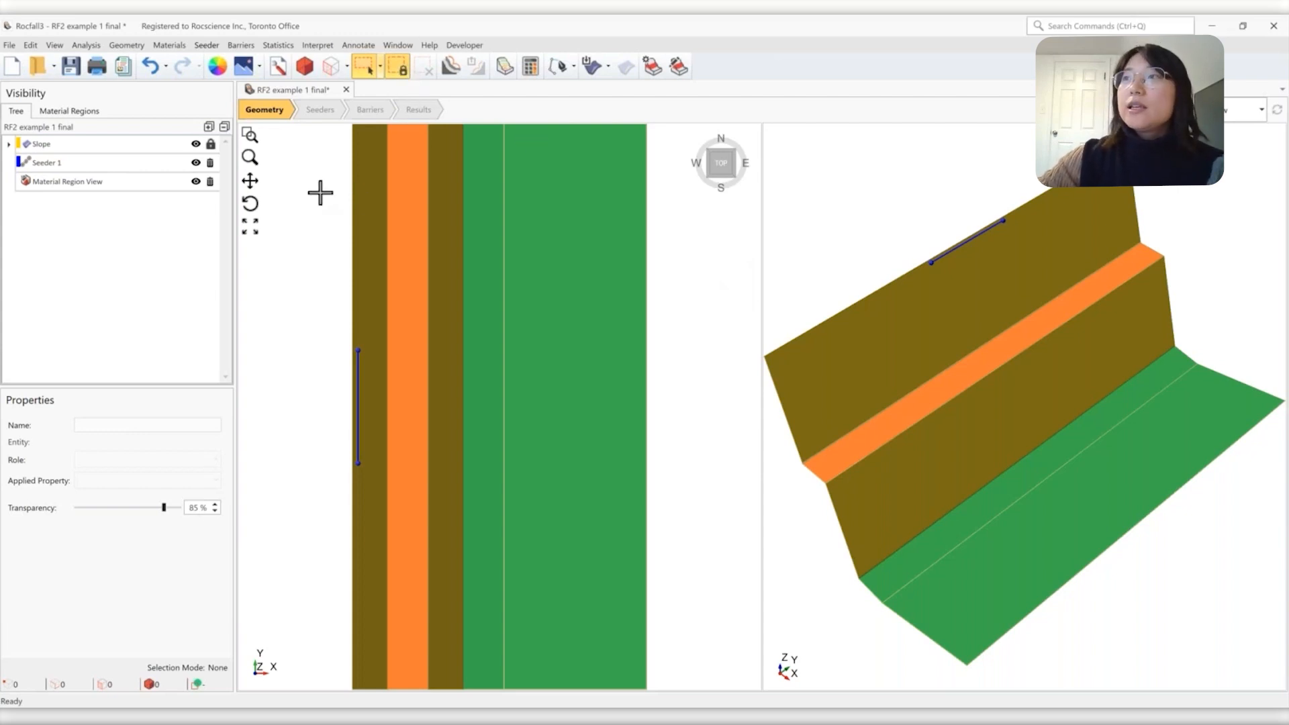
{"action": "left_click", "coordinate": [201, 45]}
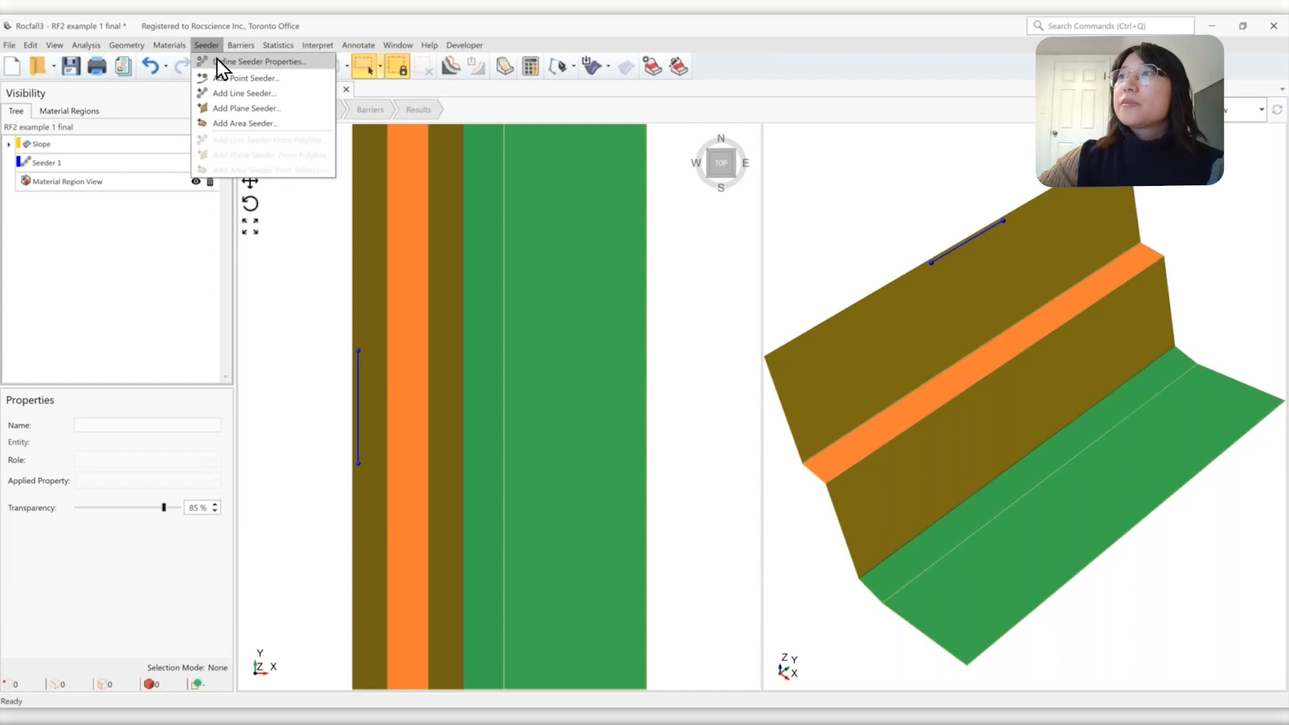
{"action": "left_click", "coordinate": [216, 58]}
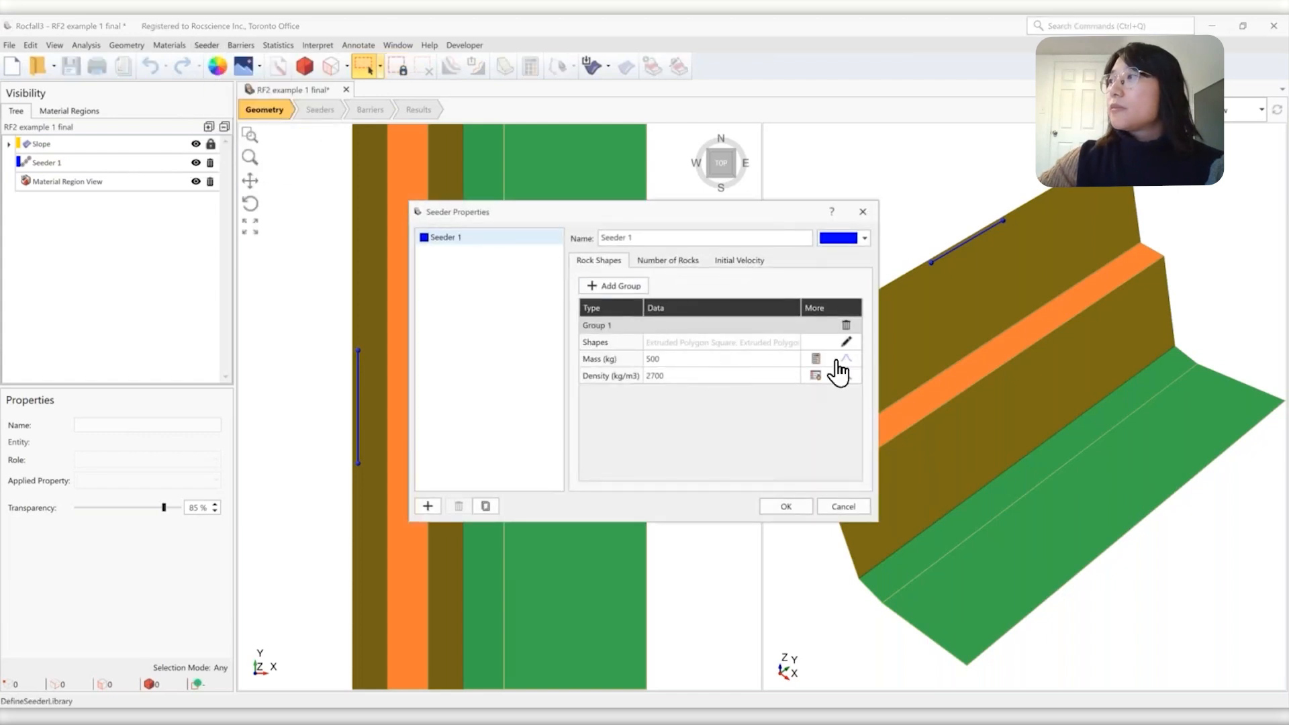
{"action": "left_click", "coordinate": [846, 344]}
{"action": "left_click_drag", "start_coordinate": [590, 290], "coordinate": [592, 338]}
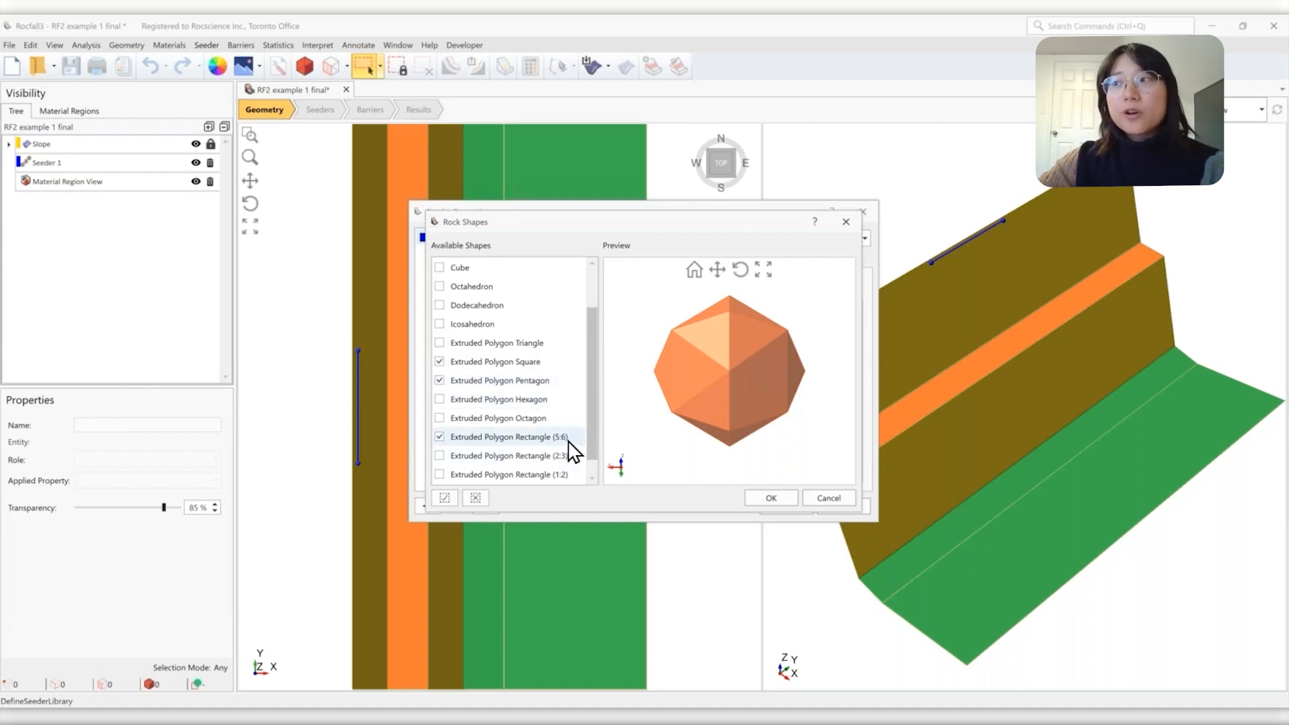
{"action": "left_click_drag", "start_coordinate": [590, 455], "coordinate": [593, 381]}
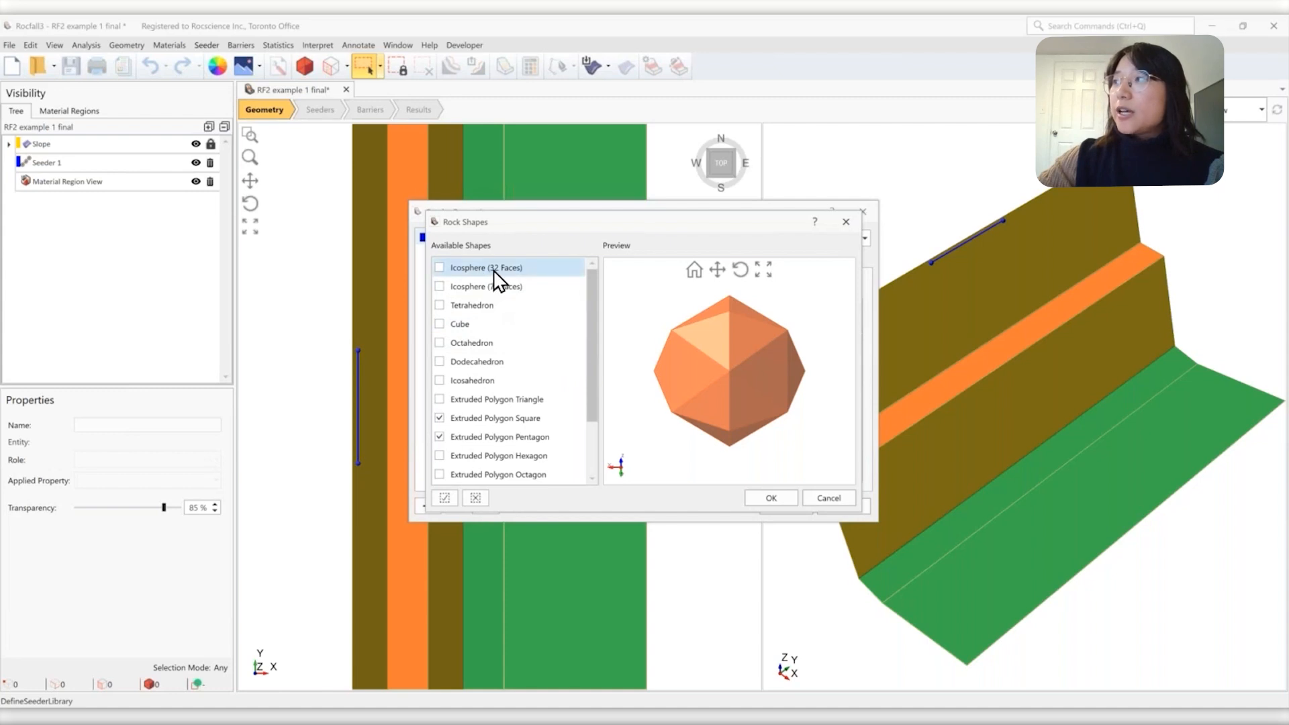
Preview the Tetrahedron, Octahedron and Dodecahedron rock shapes in 3D and leave the shape selection without changes
{"action": "left_click", "coordinate": [492, 308]}
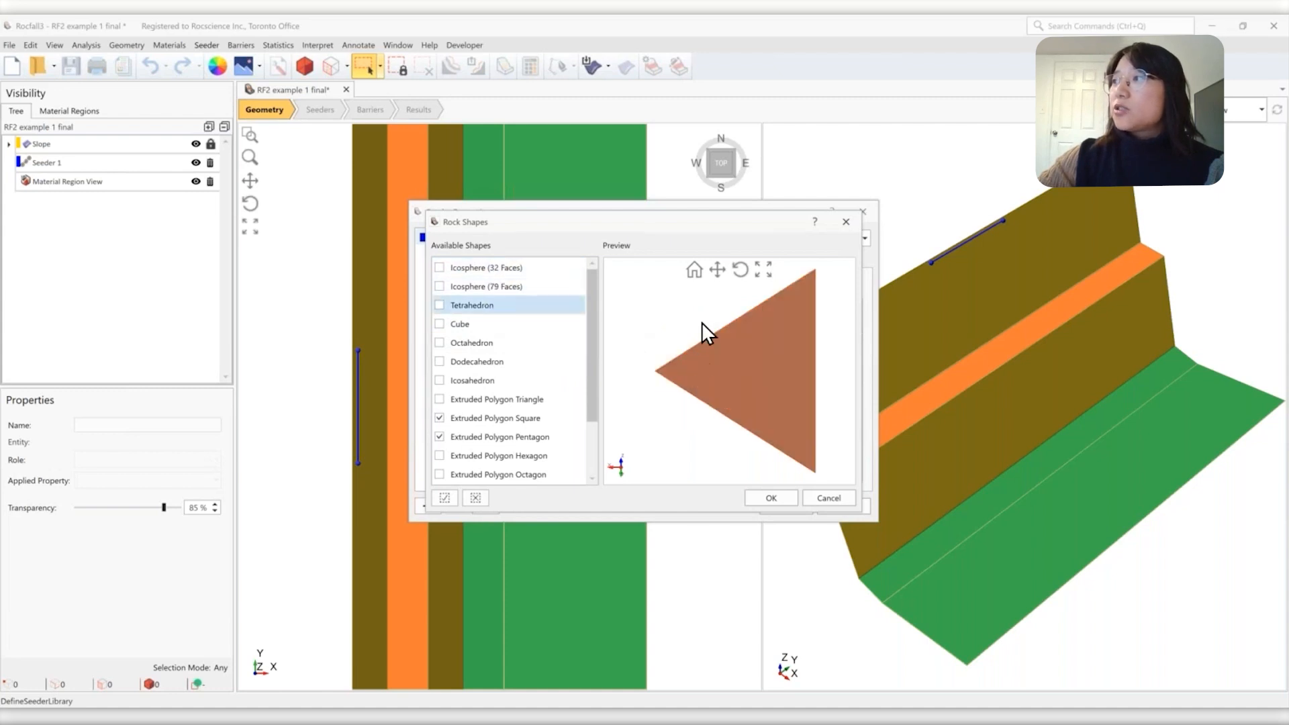
{"action": "left_click", "coordinate": [740, 269]}
{"action": "left_click_drag", "start_coordinate": [768, 411], "coordinate": [725, 366]}
{"action": "left_click", "coordinate": [492, 345]}
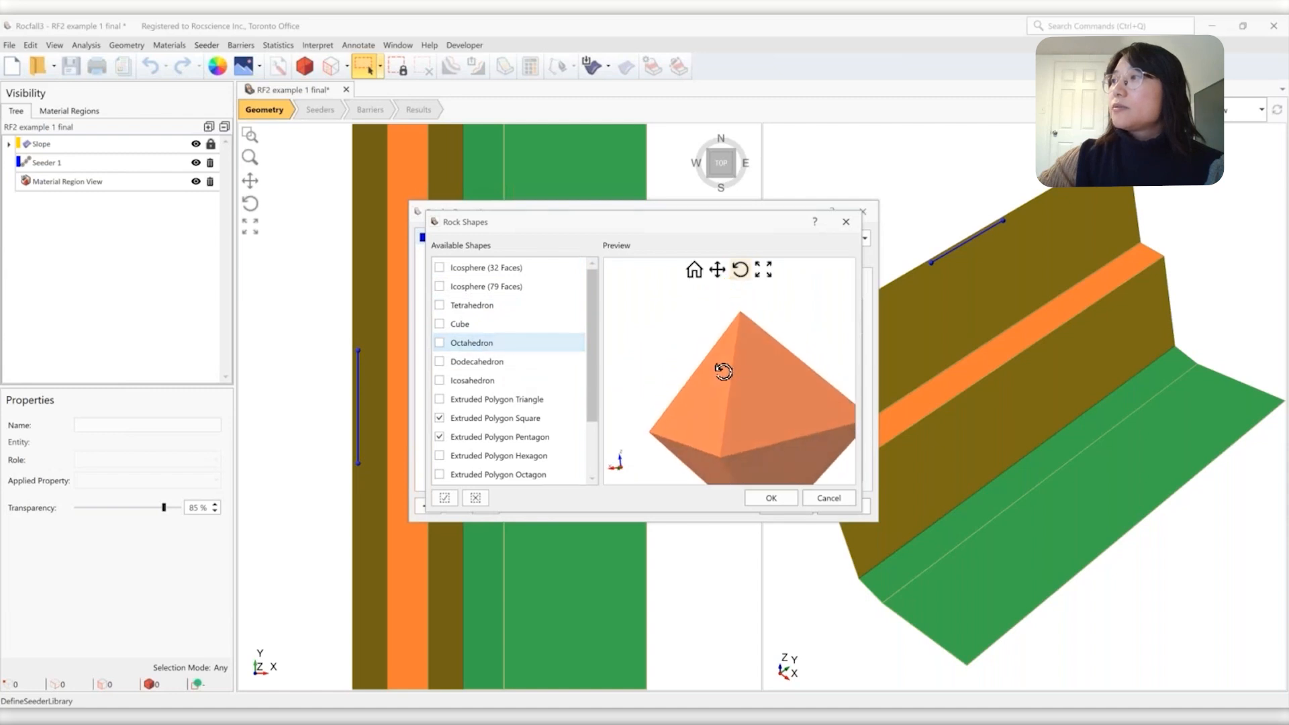
{"action": "left_click", "coordinate": [481, 366]}
{"action": "left_click_drag", "start_coordinate": [754, 420], "coordinate": [759, 445]}
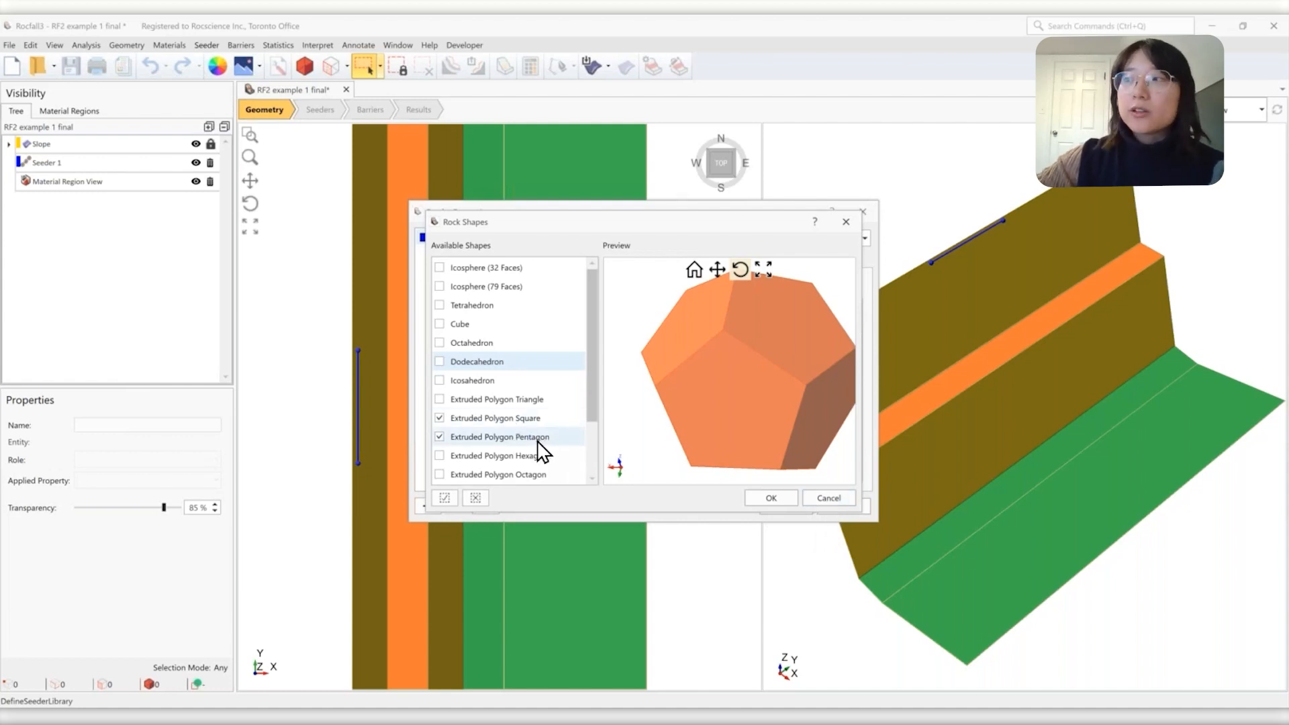
{"action": "left_click", "coordinate": [827, 498]}
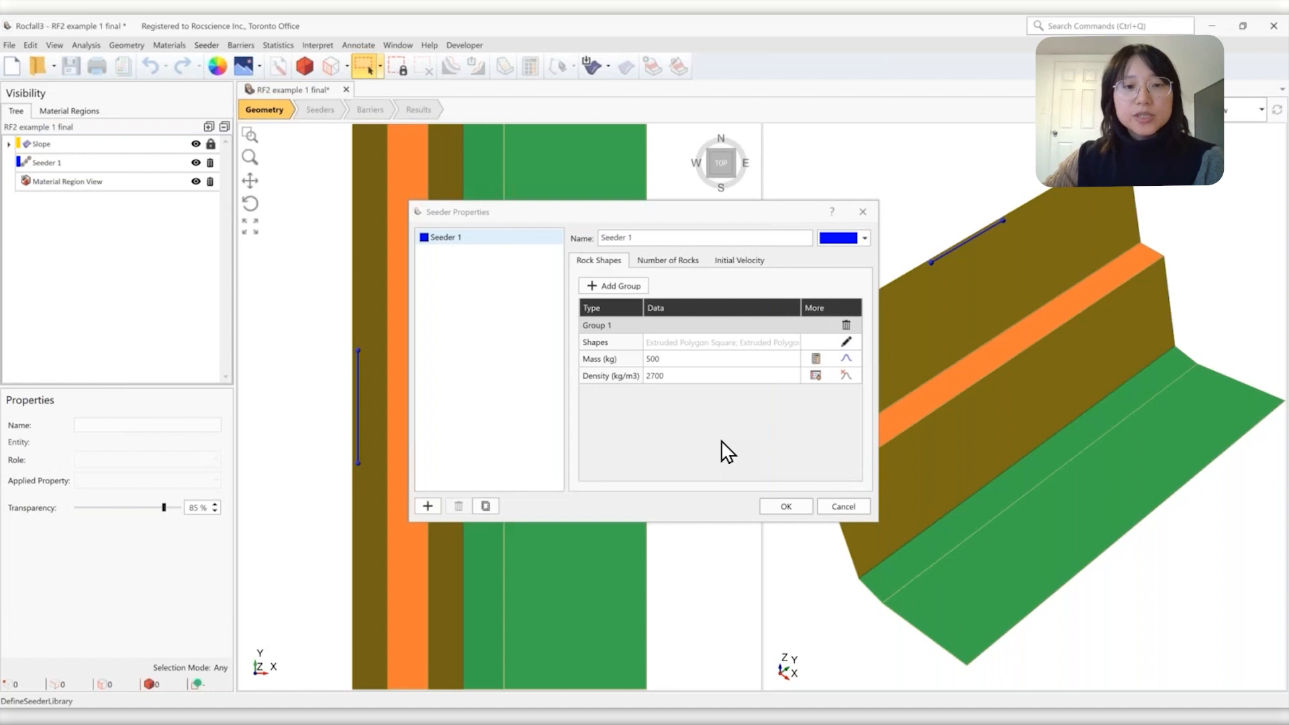
Give Seeder 1's translational velocity trend a Normal distribution with standard deviation 15 and relative minimum and maximum of 45
{"action": "left_click", "coordinate": [752, 263]}
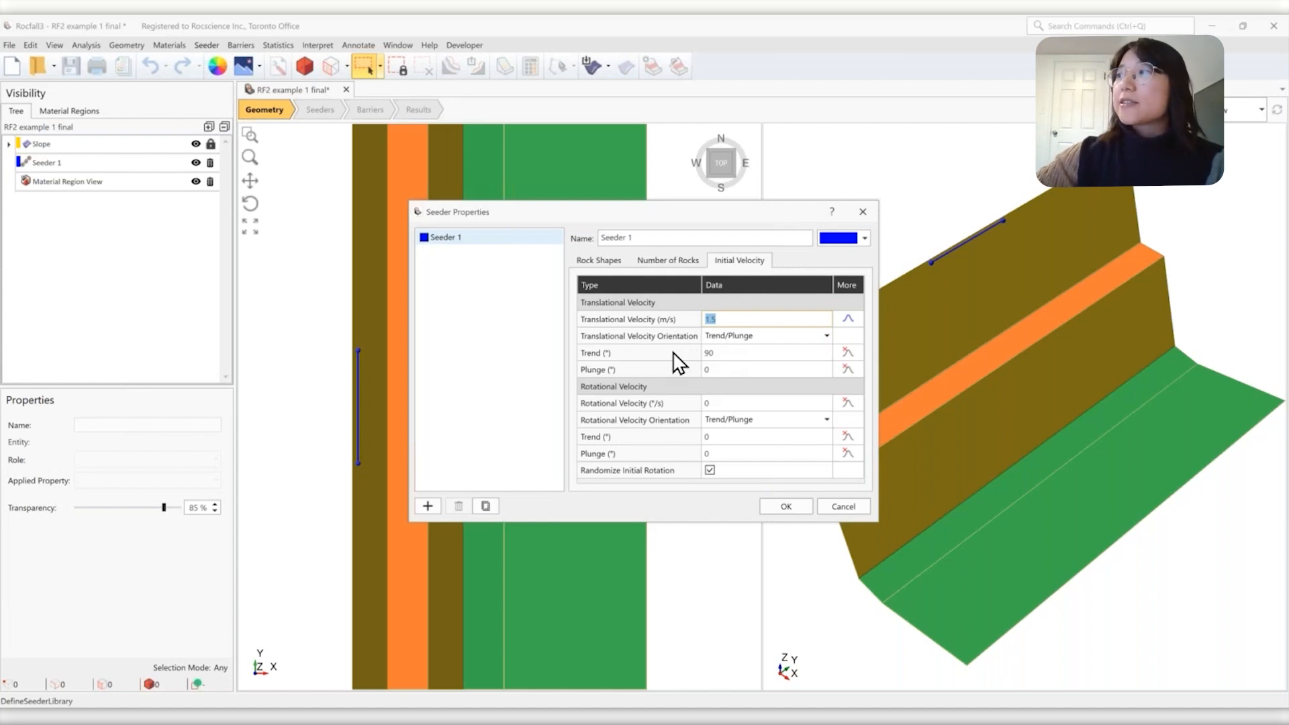
{"action": "left_click", "coordinate": [849, 356]}
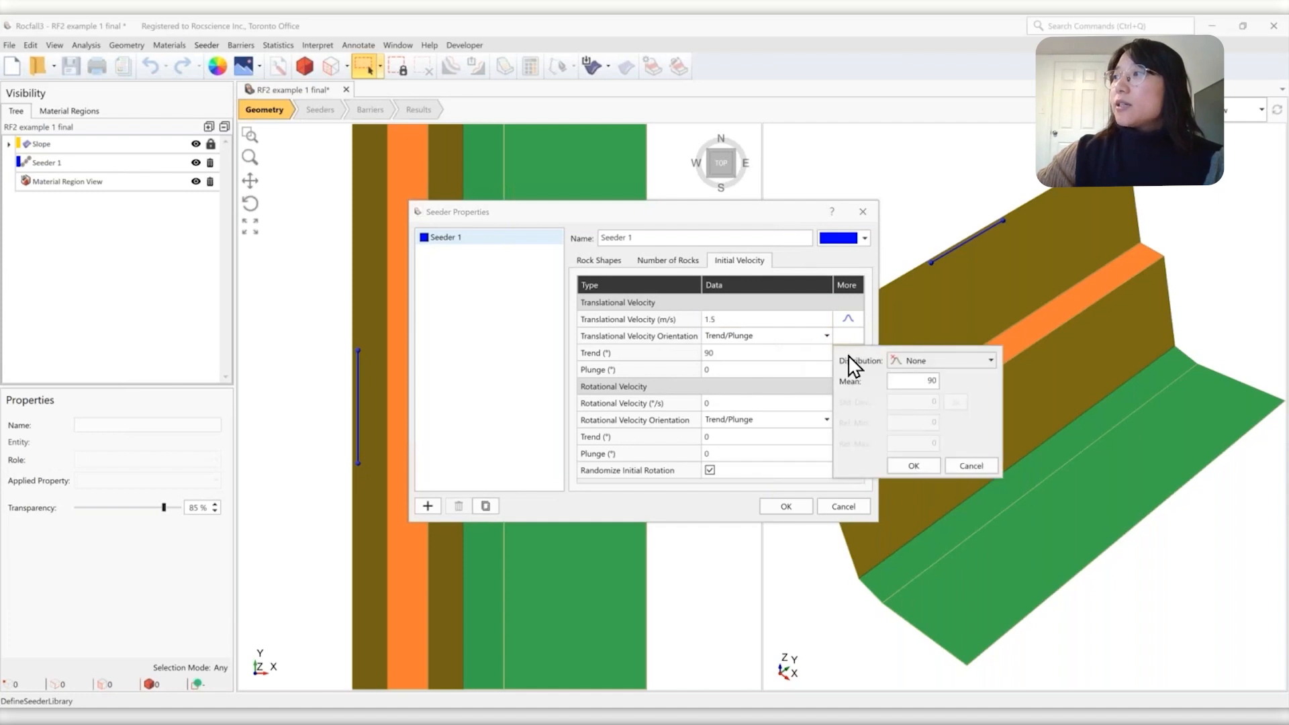
{"action": "left_click", "coordinate": [939, 373]}
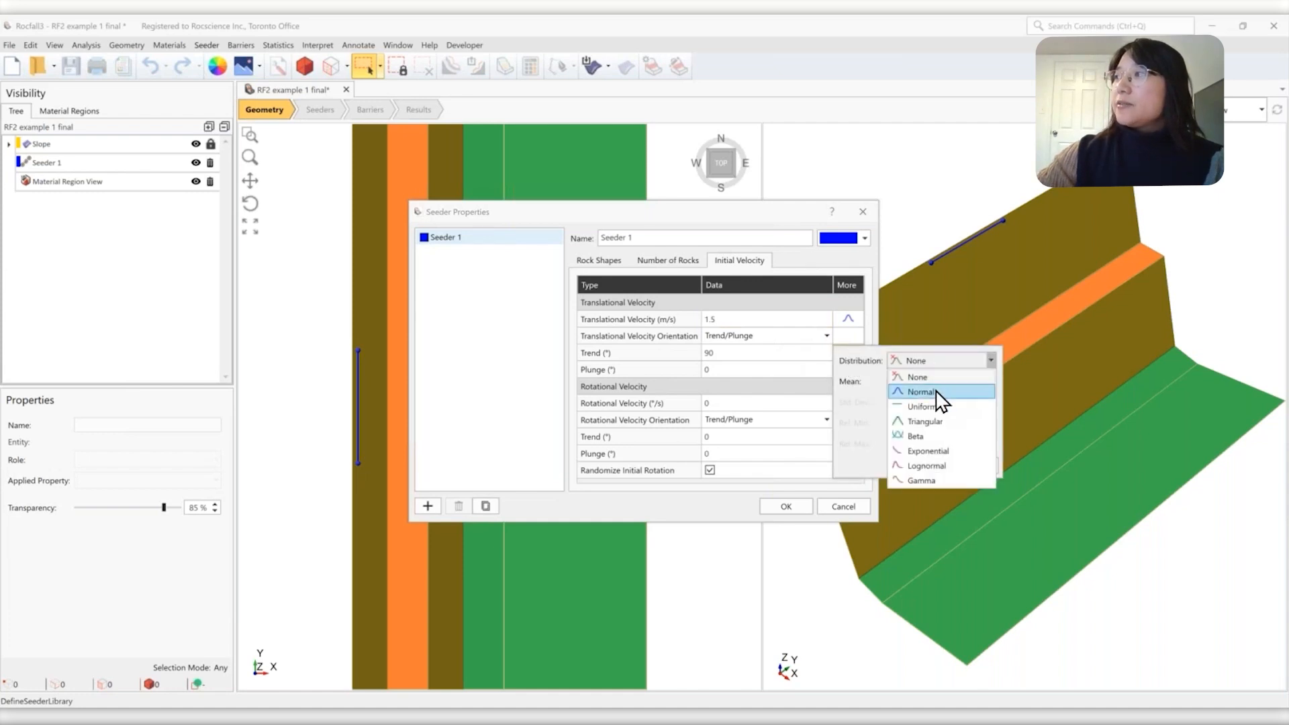
{"action": "left_click", "coordinate": [938, 389]}
{"action": "left_click", "coordinate": [911, 403]}
{"action": "left_click_drag", "start_coordinate": [912, 403], "coordinate": [967, 417]}
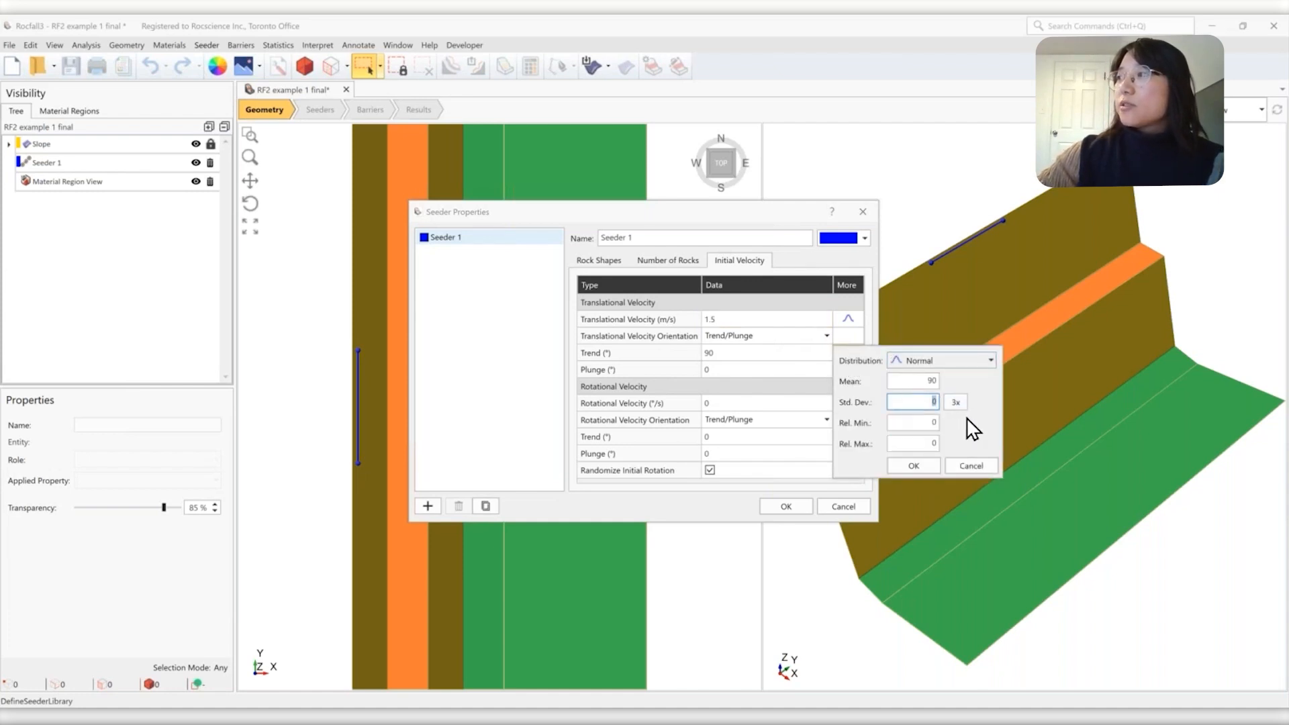
{"action": "type", "text": "15"}
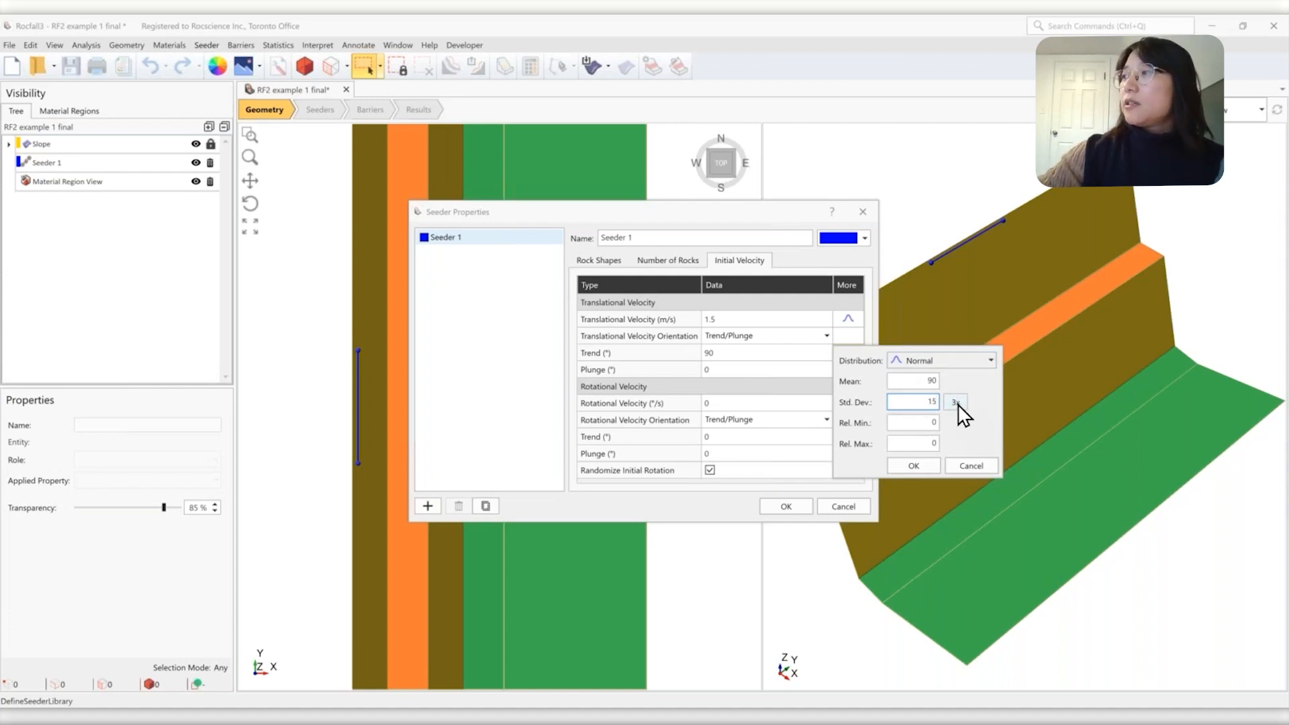
{"action": "left_click", "coordinate": [956, 402]}
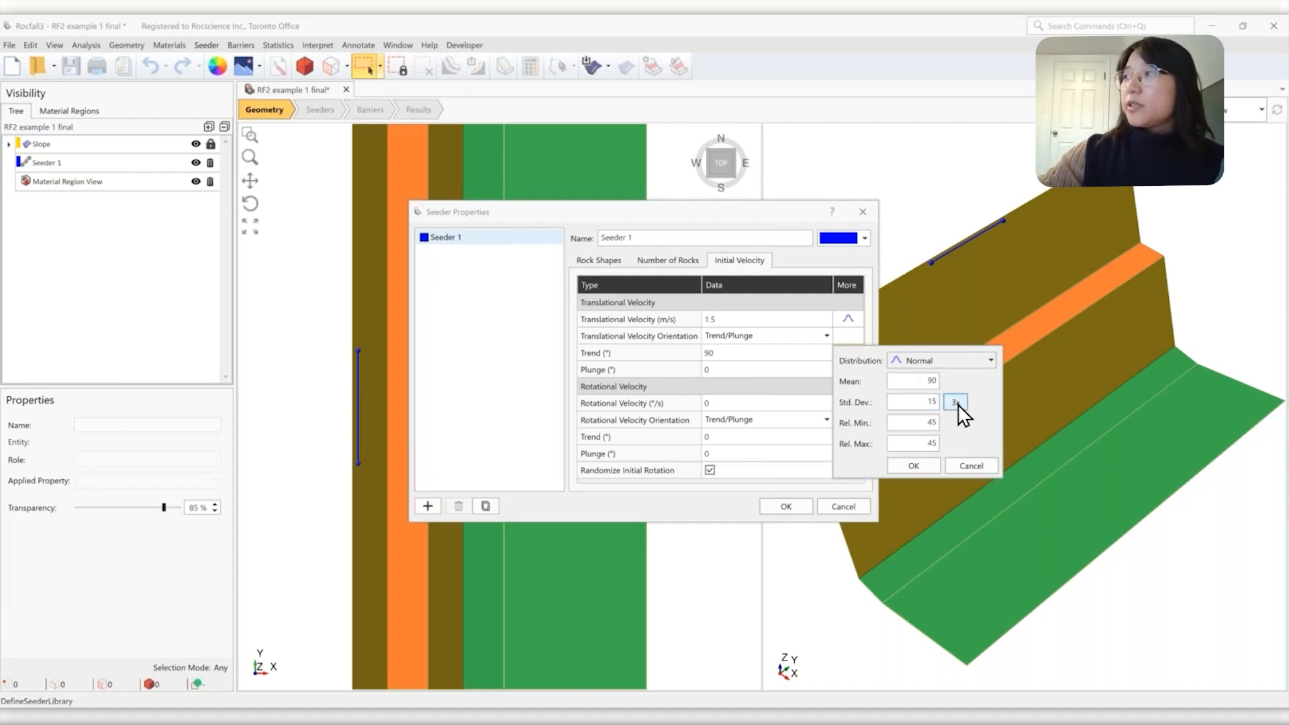
{"action": "left_click", "coordinate": [914, 466]}
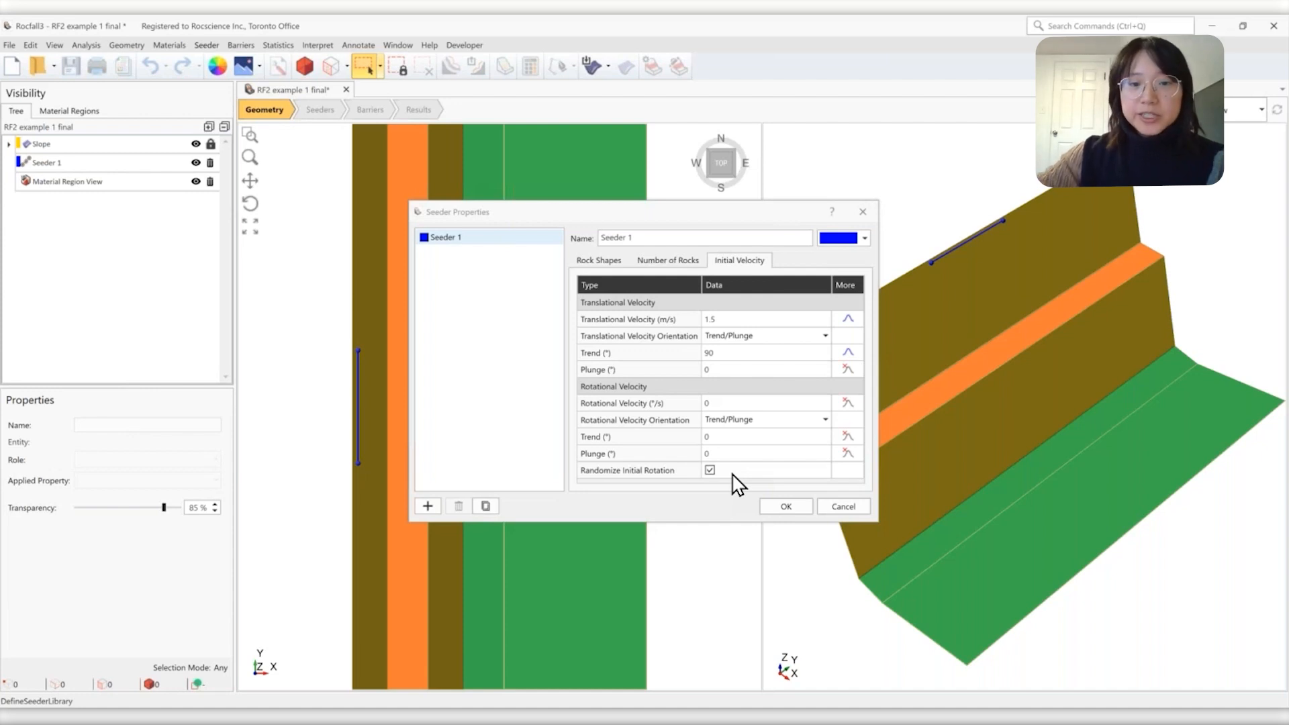
{"action": "left_click", "coordinate": [782, 507]}
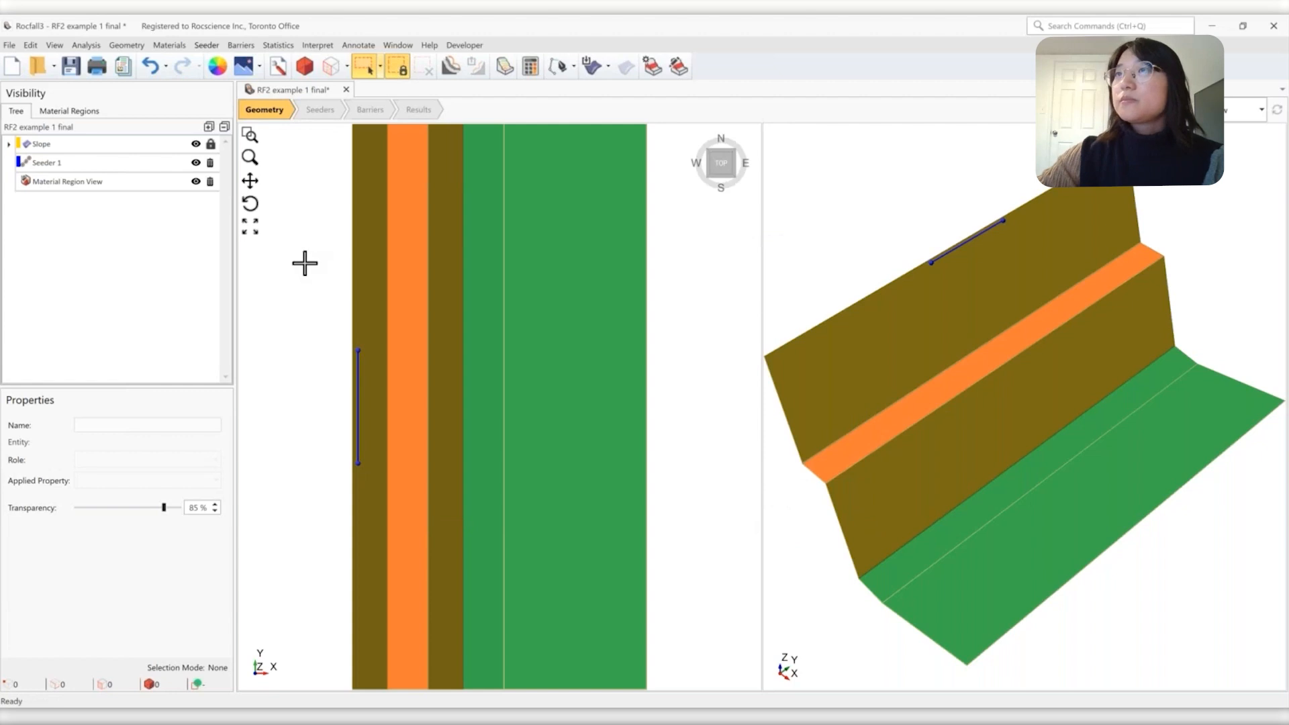
Draw a six-sided material region with property Type One on the green lower part of the slope
{"action": "left_click", "coordinate": [87, 112]}
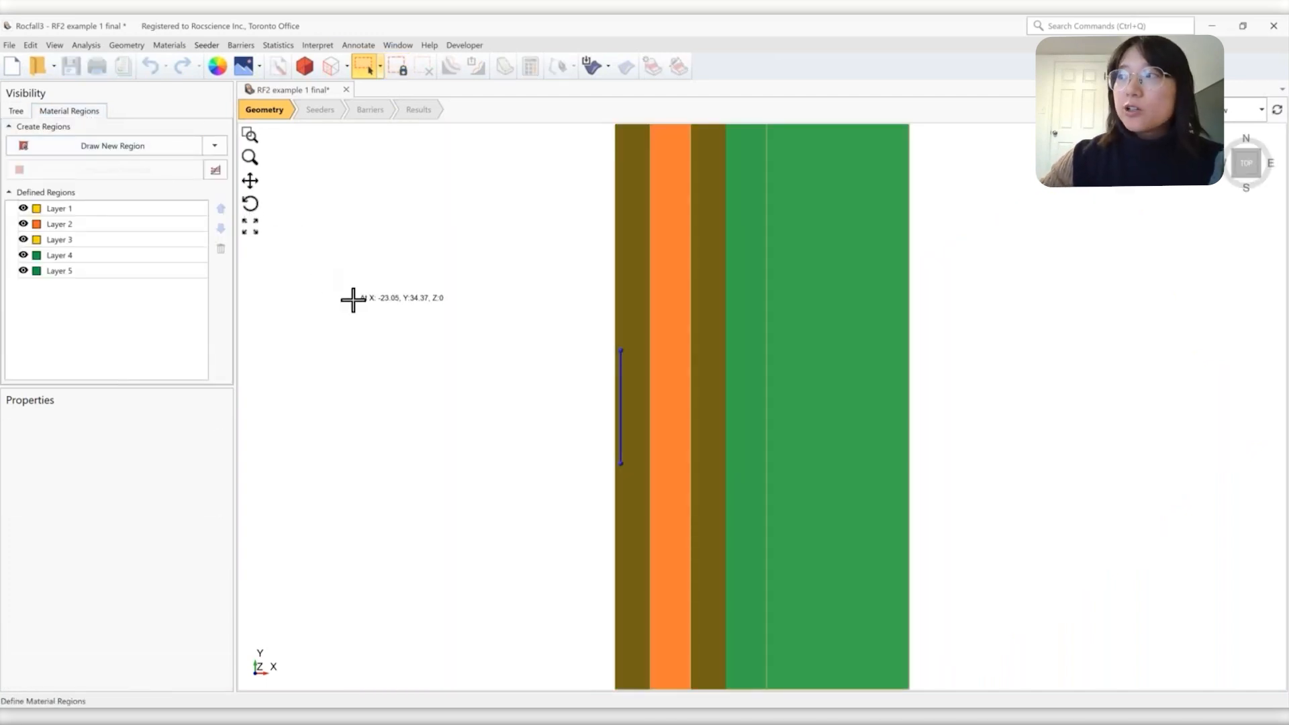
{"action": "left_click", "coordinate": [141, 156]}
{"action": "left_click_drag", "start_coordinate": [660, 344], "coordinate": [472, 236]}
{"action": "left_click", "coordinate": [474, 275]}
{"action": "left_click", "coordinate": [741, 368]}
{"action": "left_click", "coordinate": [741, 303]}
{"action": "left_click", "coordinate": [835, 304]}
{"action": "left_click", "coordinate": [874, 365]}
{"action": "left_click", "coordinate": [874, 455]}
{"action": "left_click", "coordinate": [768, 423]}
{"action": "right_click", "coordinate": [804, 451]}
{"action": "left_click", "coordinate": [810, 460]}
Draw a six-sided Type Two material region across the boundary between the lower brown slope face and the green area
{"action": "left_click", "coordinate": [127, 151]}
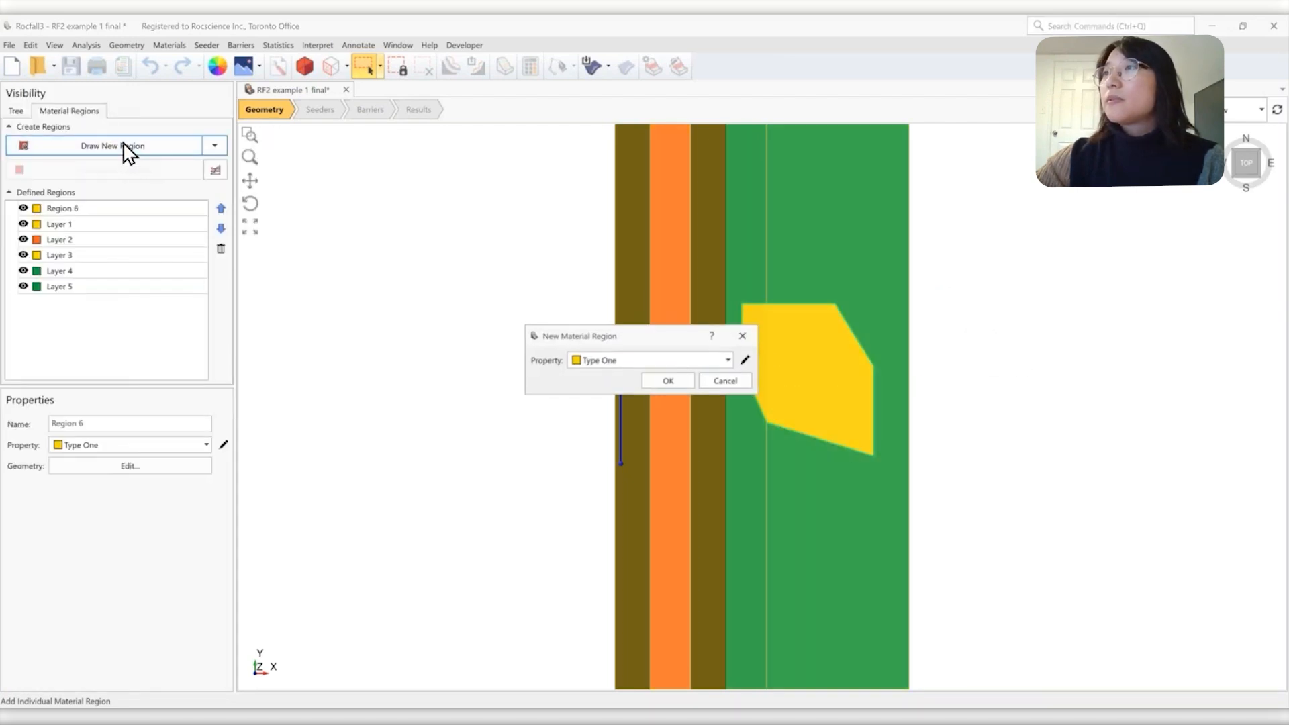
{"action": "left_click", "coordinate": [587, 362]}
{"action": "left_click", "coordinate": [607, 396]}
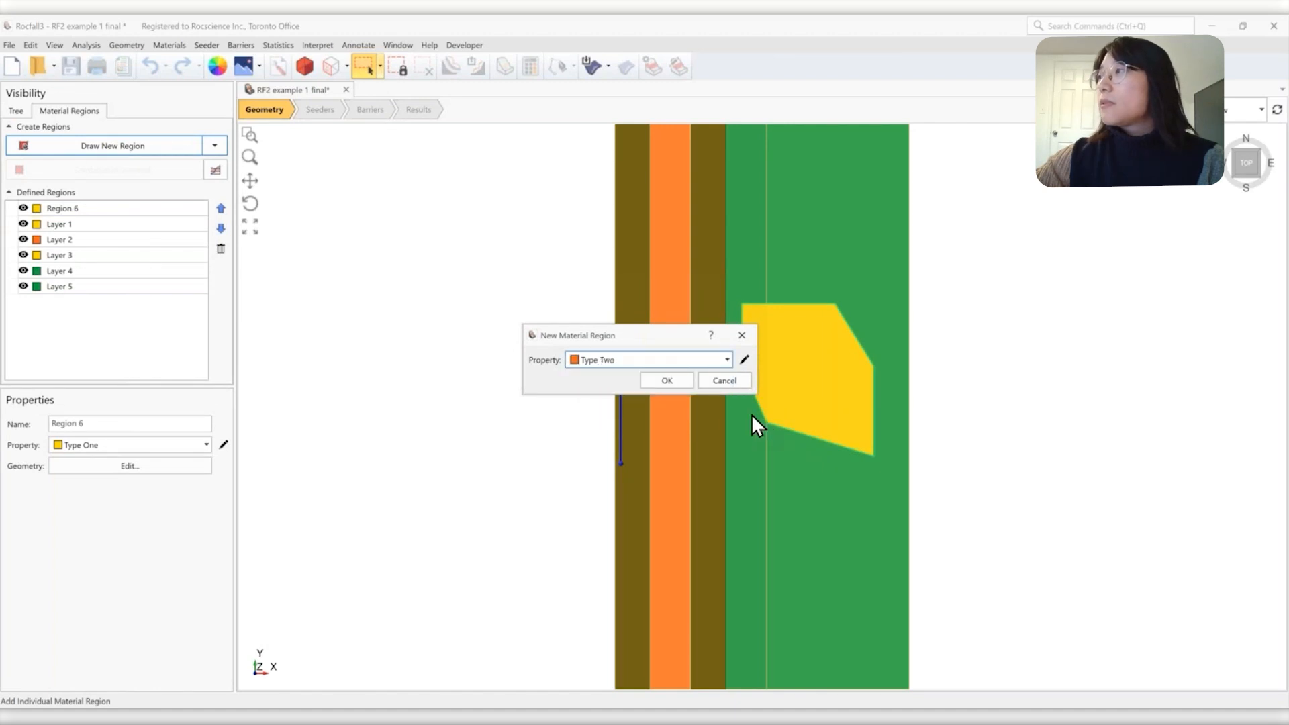
{"action": "left_click", "coordinate": [676, 385]}
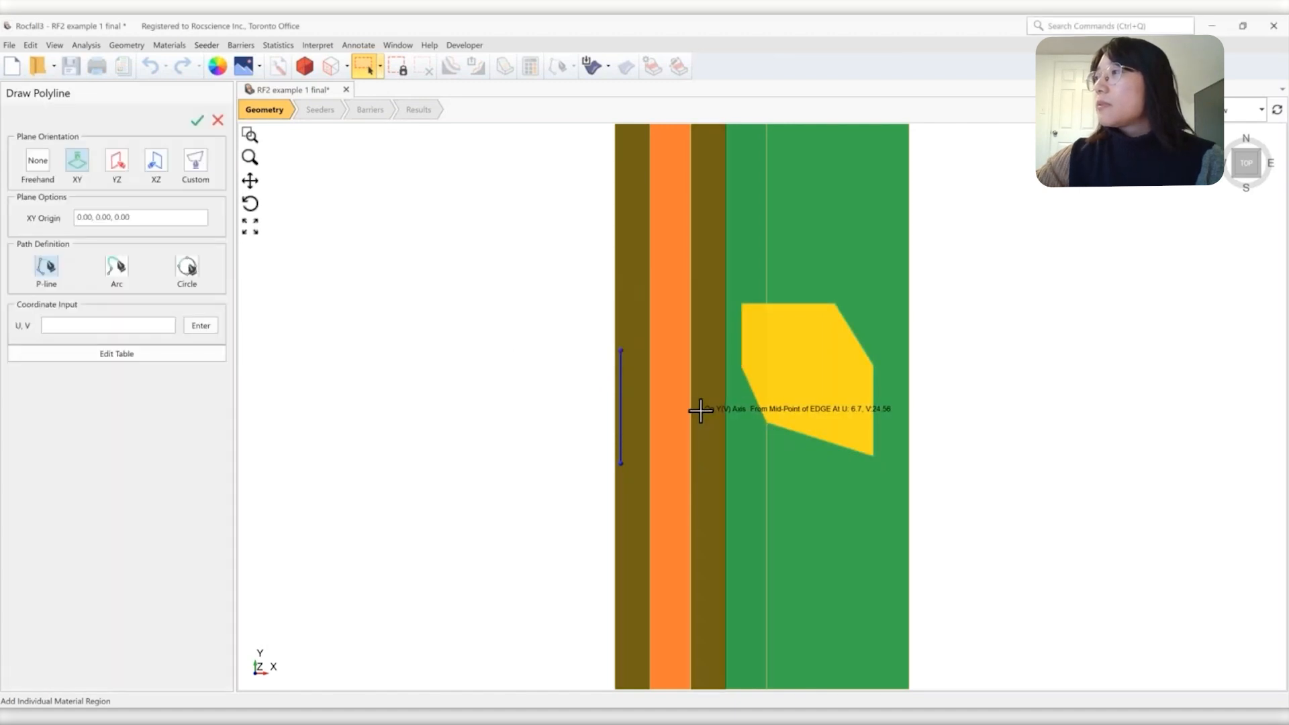
{"action": "left_click", "coordinate": [700, 411]}
{"action": "left_click", "coordinate": [705, 394]}
{"action": "left_click", "coordinate": [725, 438]}
{"action": "left_click", "coordinate": [767, 468]}
{"action": "left_click", "coordinate": [749, 525]}
{"action": "left_click", "coordinate": [705, 525]}
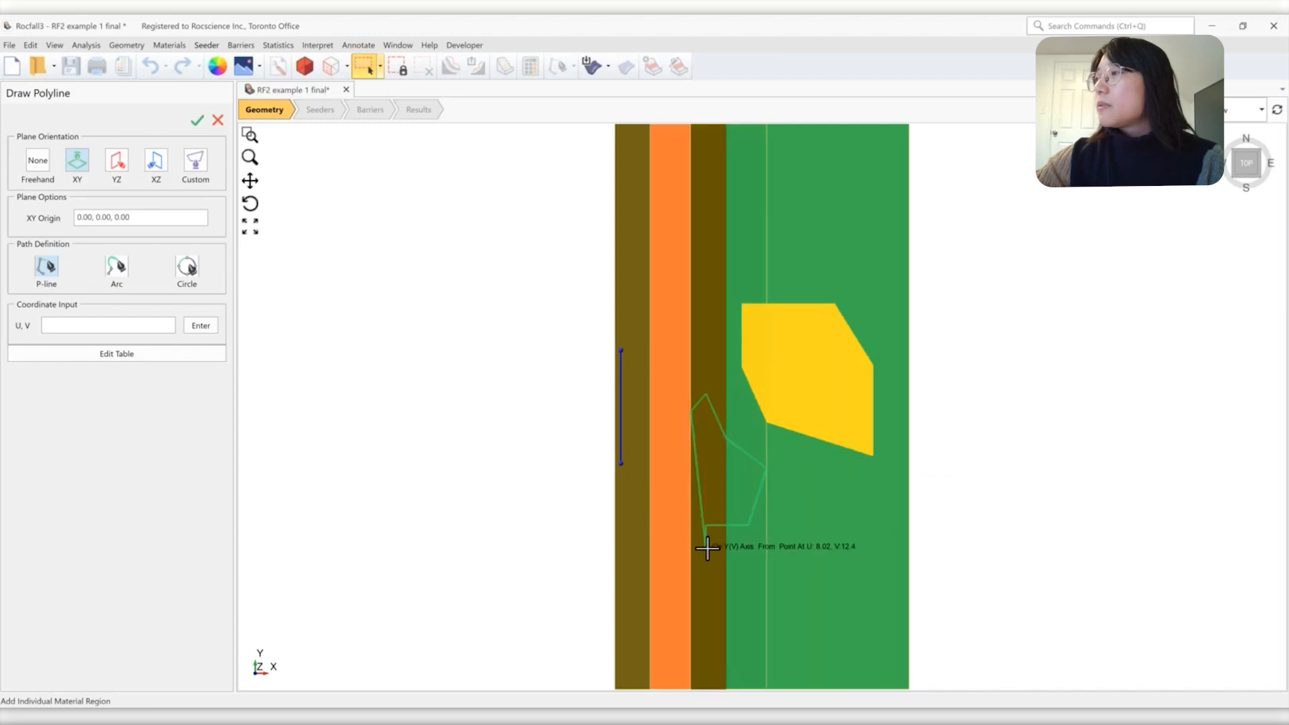
{"action": "right_click", "coordinate": [707, 549]}
{"action": "left_click", "coordinate": [725, 557]}
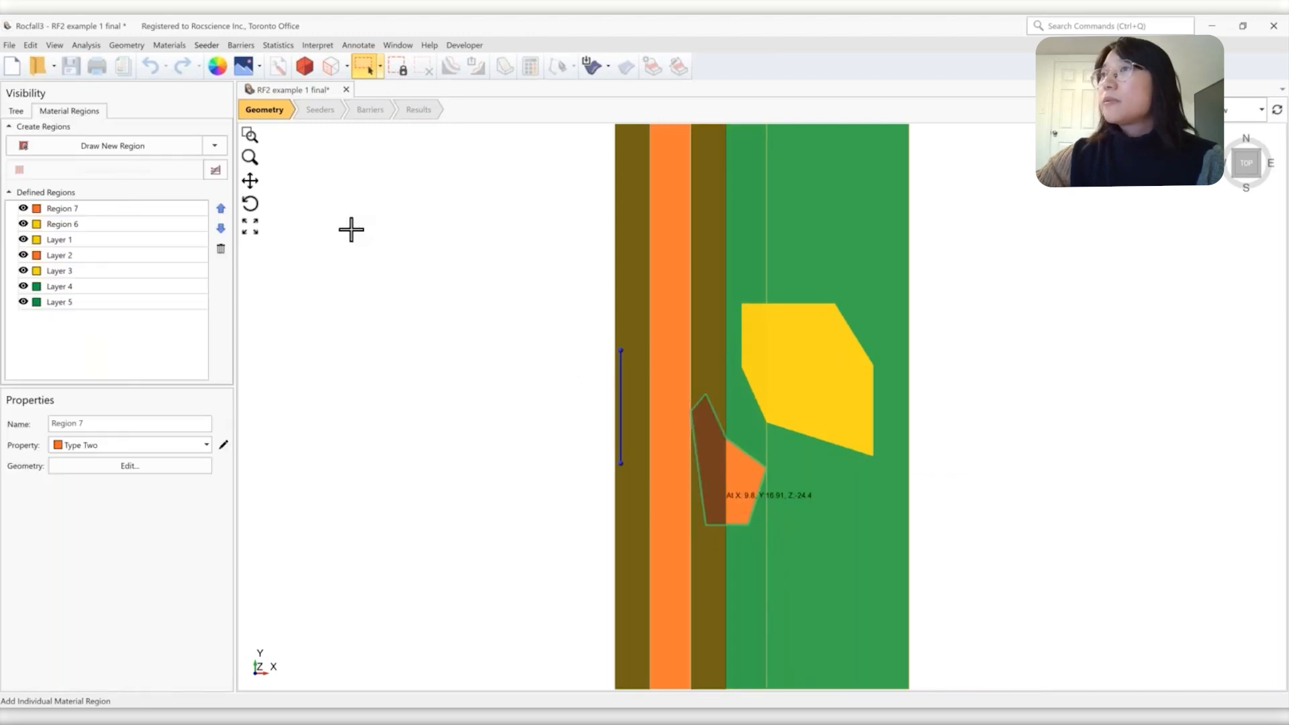
Leave material region editing, check the regions in the 3D view and compute the rock paths
{"action": "left_click", "coordinate": [16, 111]}
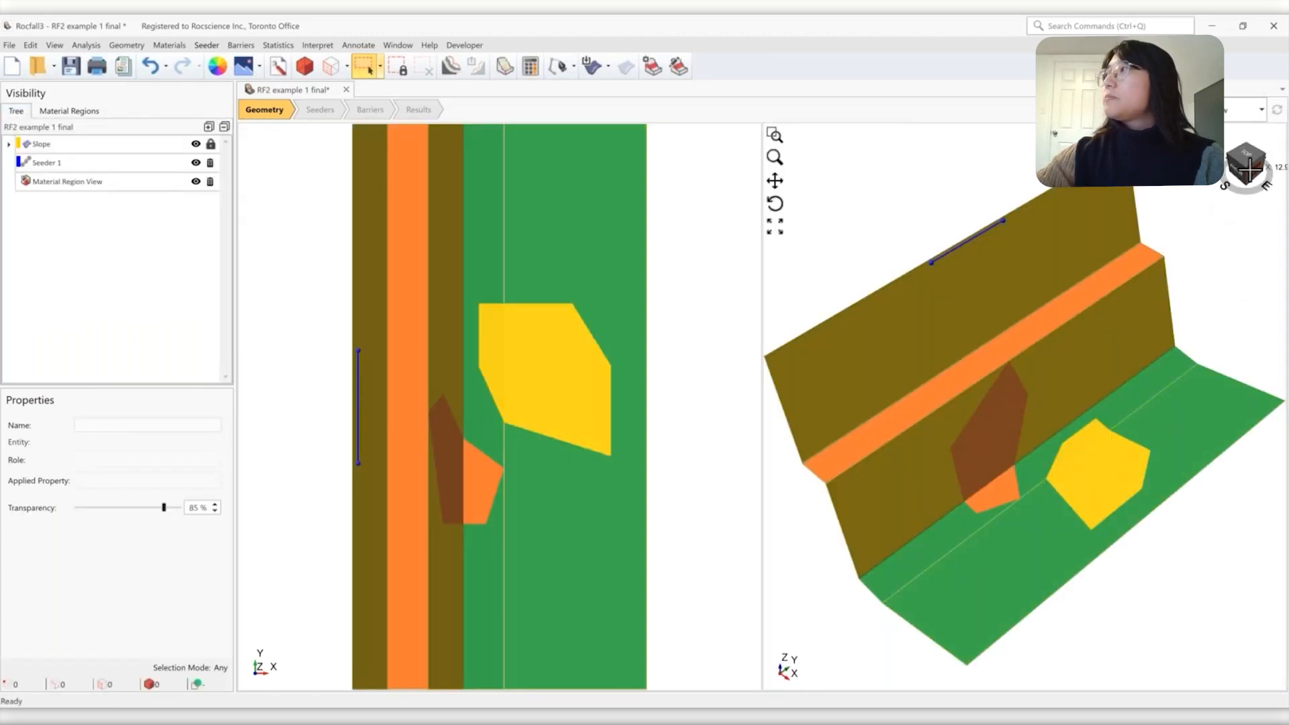
{"action": "left_click_drag", "start_coordinate": [1249, 170], "coordinate": [1244, 168]}
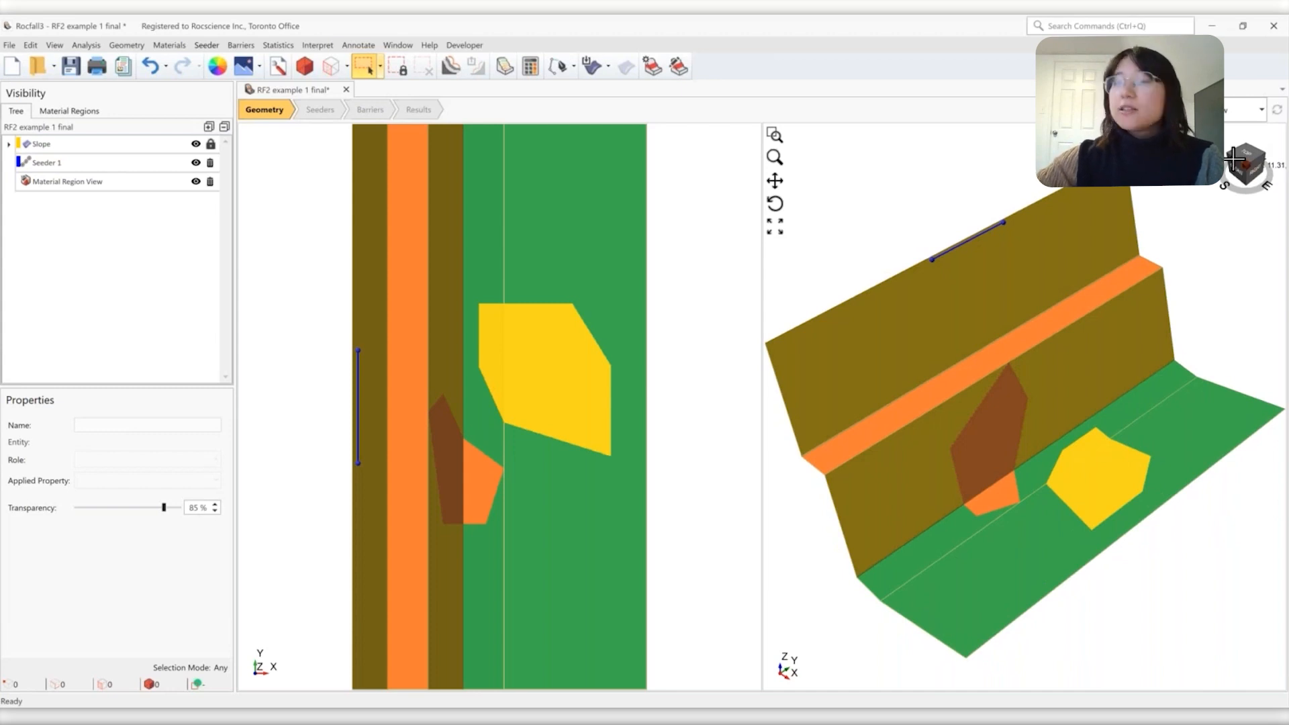
{"action": "left_click", "coordinate": [528, 70]}
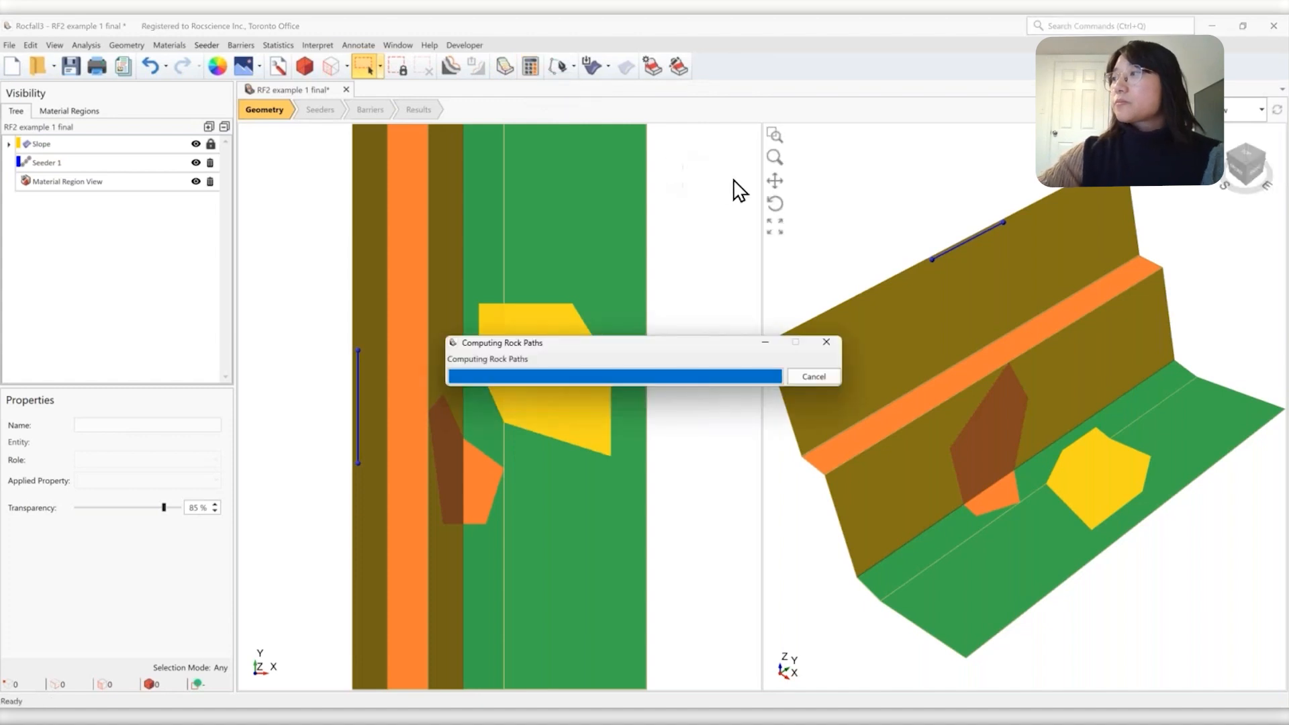
Show the results and add a length dimension along the line seeder in the plan view
{"action": "left_click", "coordinate": [420, 109]}
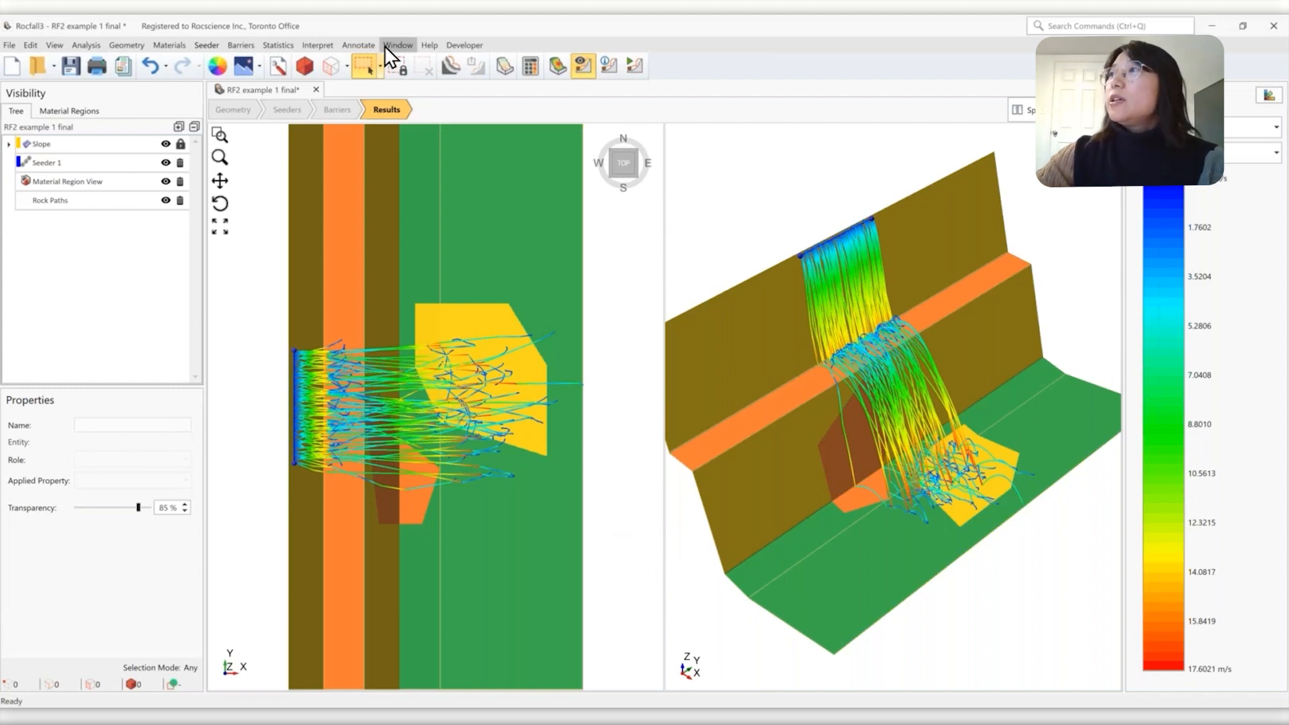
{"action": "left_click", "coordinate": [363, 45]}
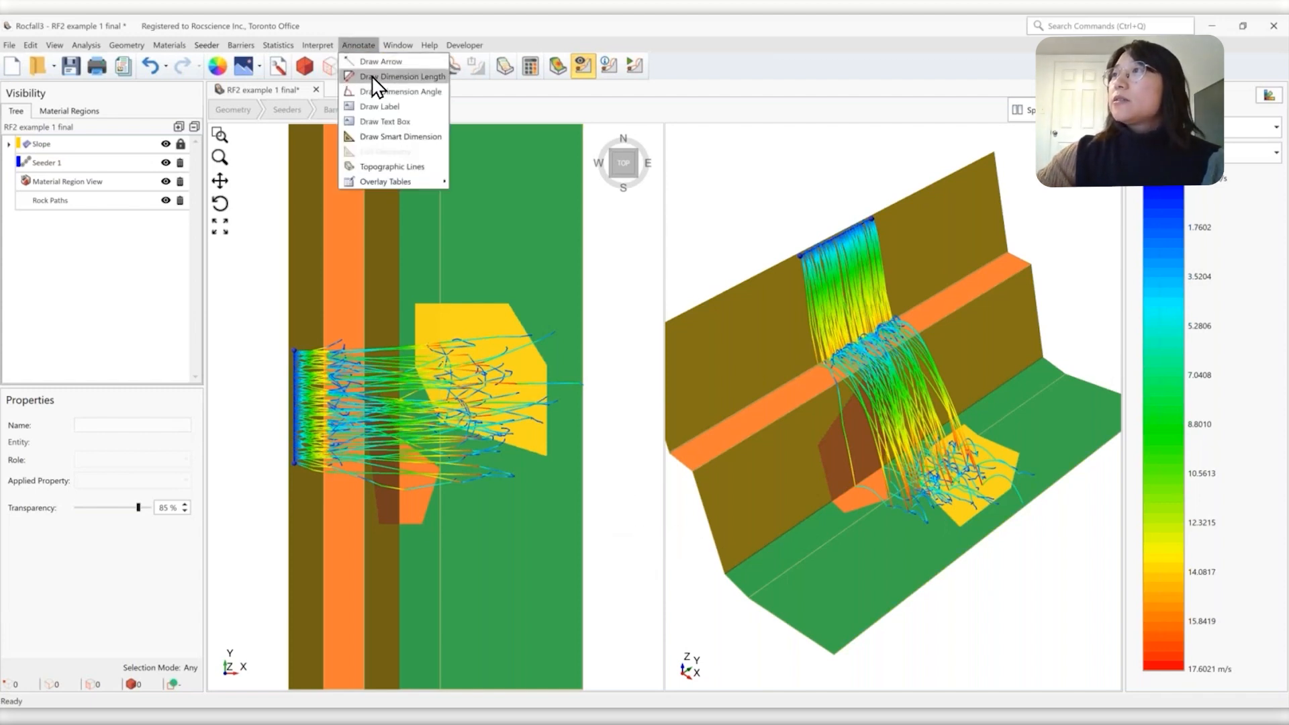
{"action": "left_click", "coordinate": [372, 76]}
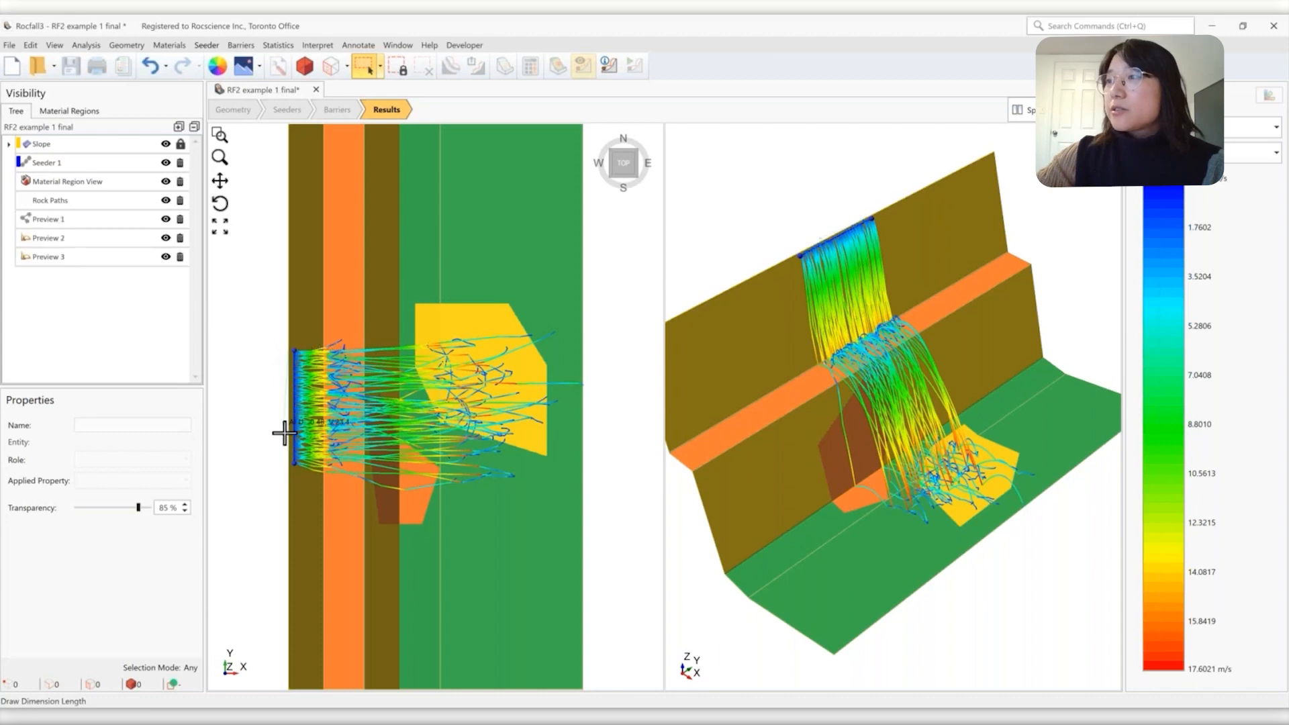
{"action": "left_click", "coordinate": [295, 462]}
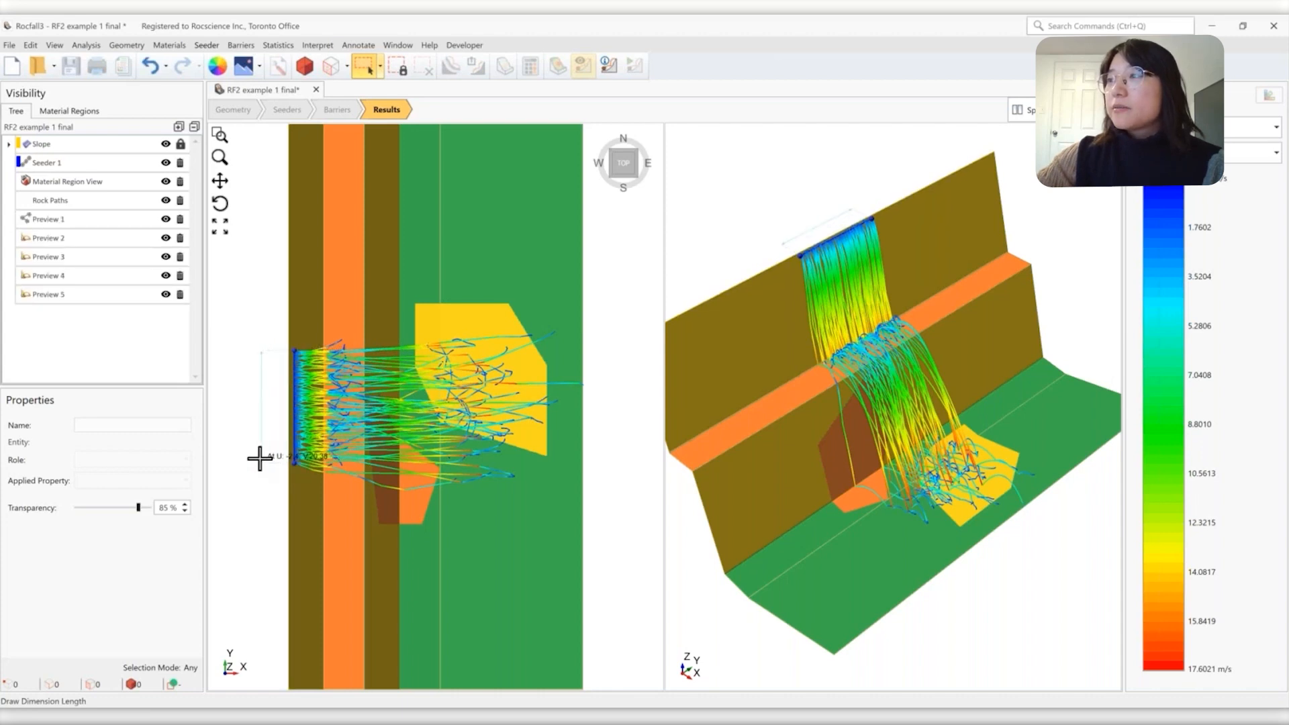
{"action": "left_click", "coordinate": [259, 458]}
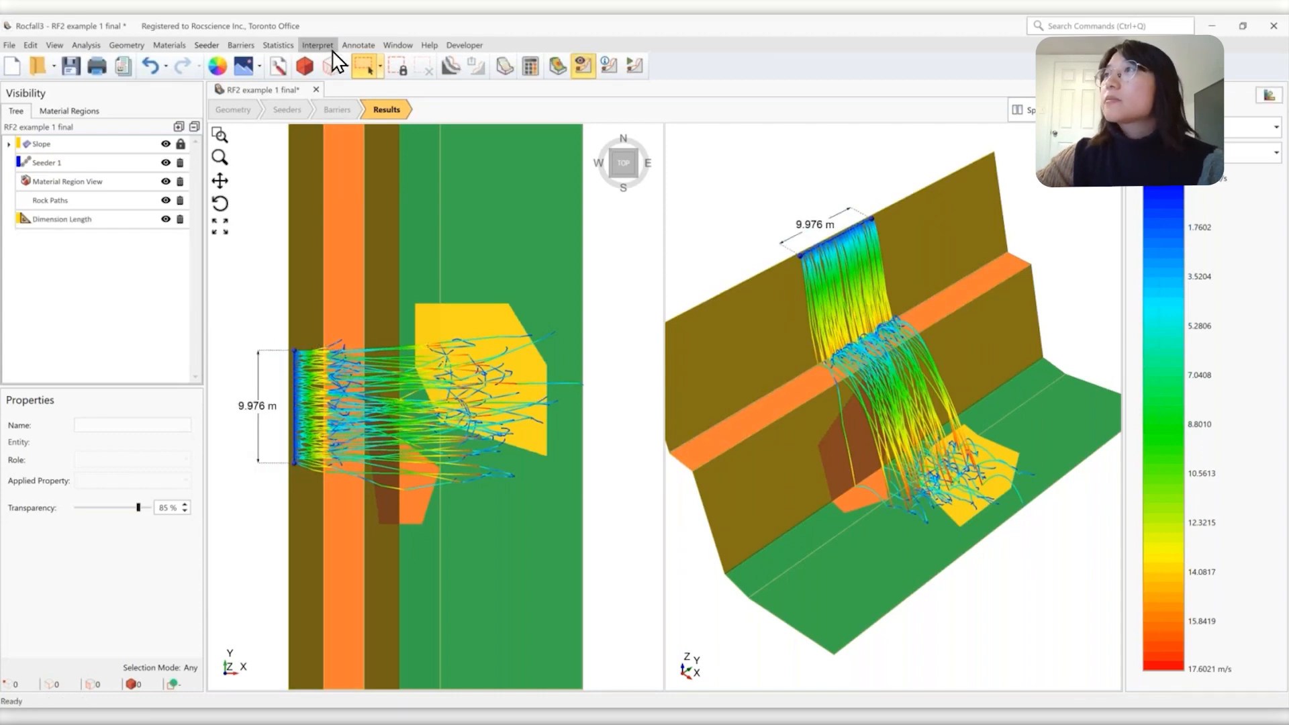
Add a length dimension across the lateral spread of the rock paths on the lower green slope in the plan view
{"action": "left_click", "coordinate": [359, 44]}
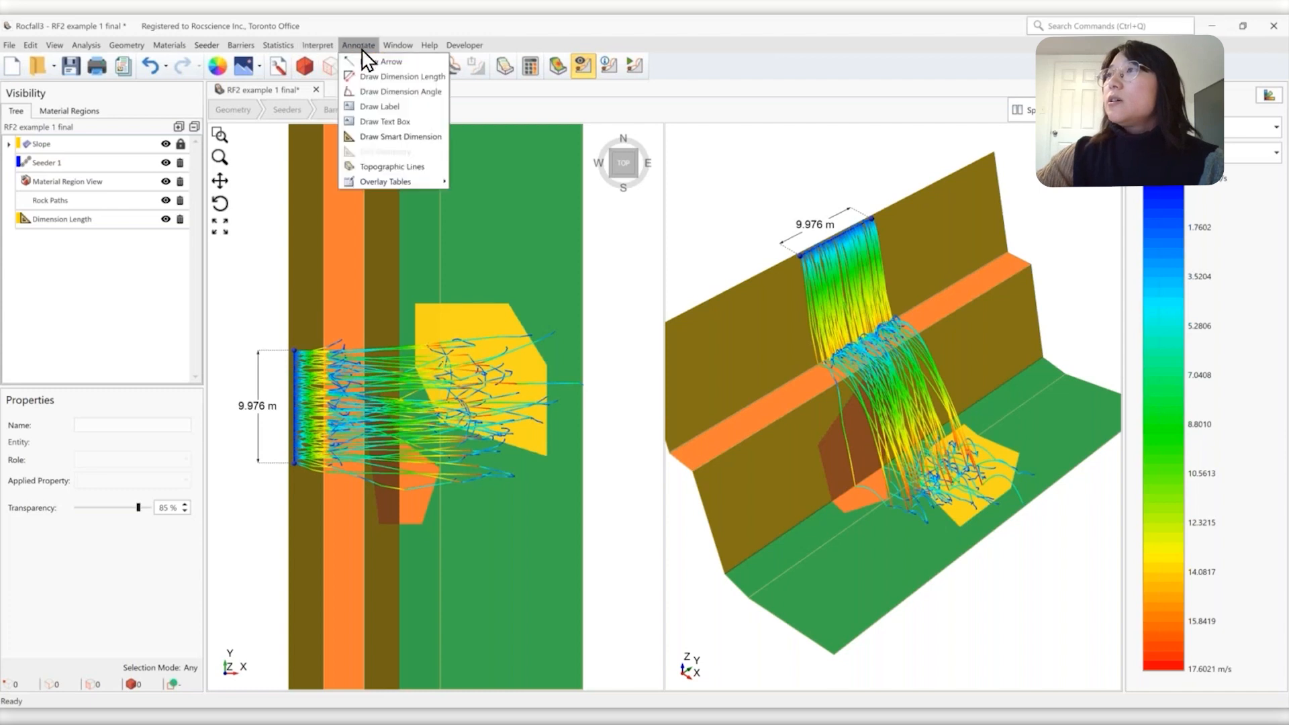
{"action": "left_click", "coordinate": [392, 79]}
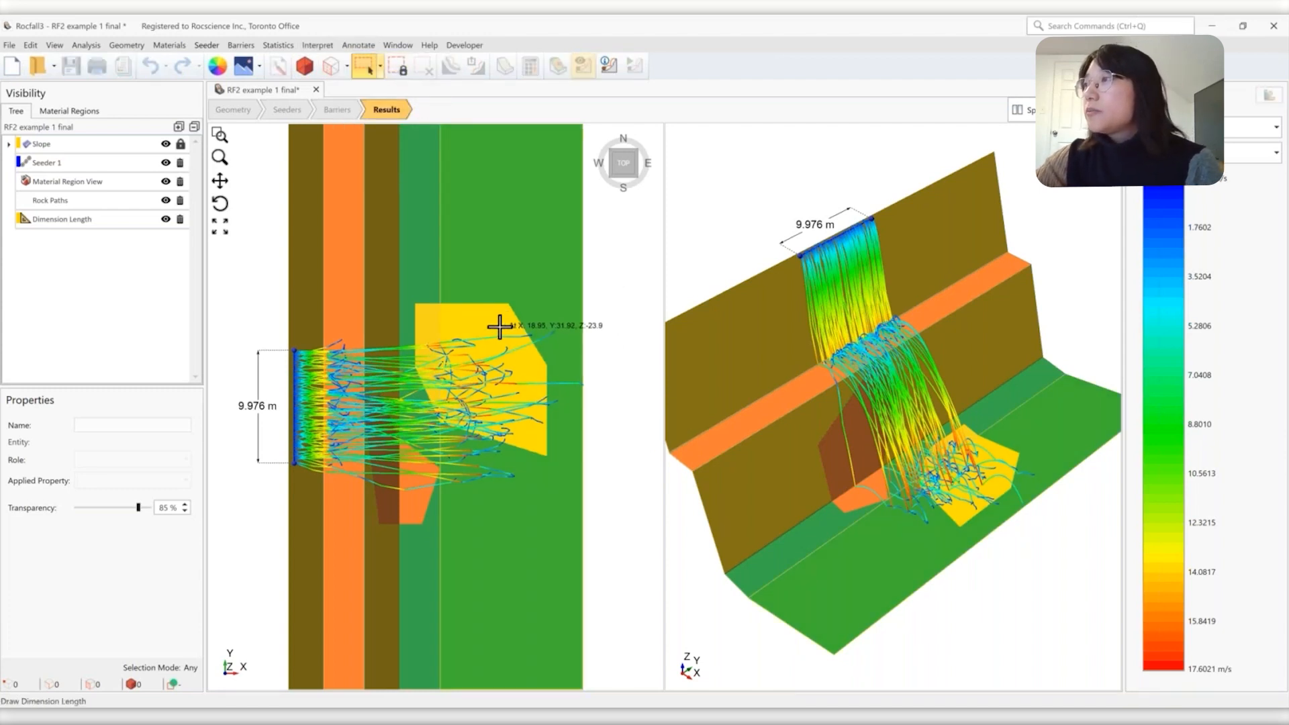
{"action": "left_click", "coordinate": [442, 329]}
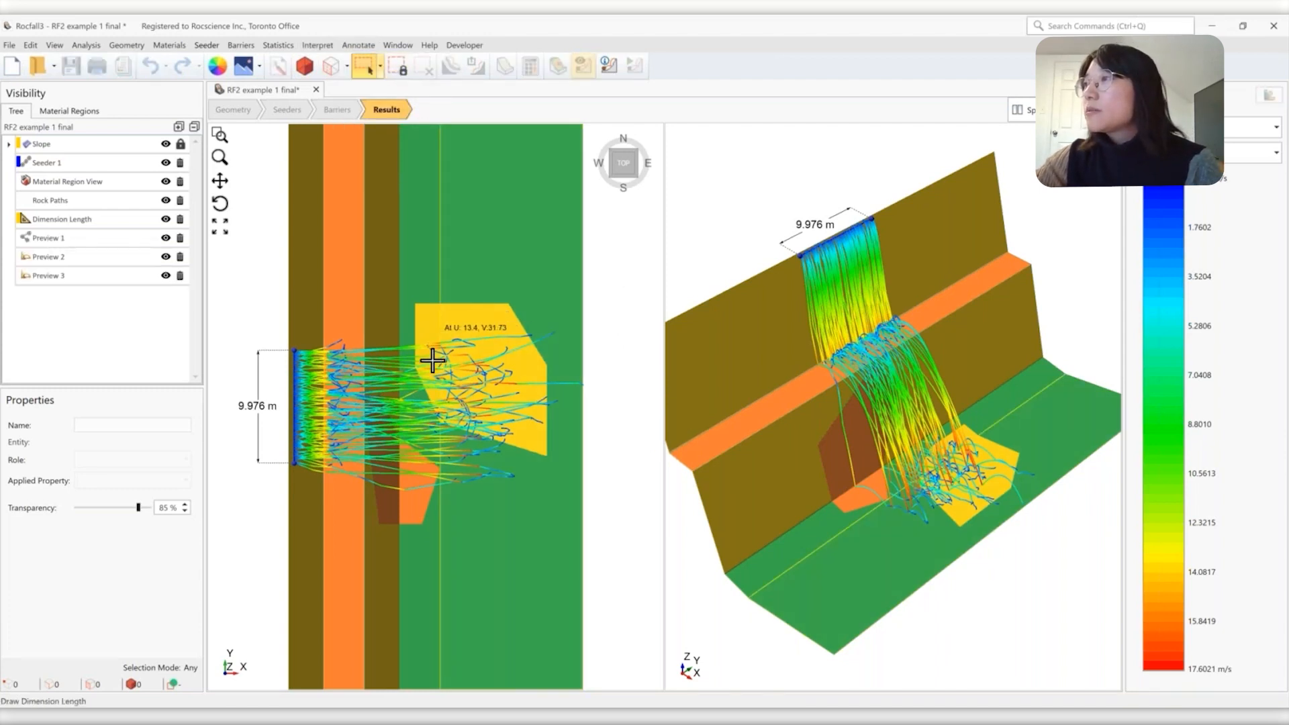
{"action": "left_click", "coordinate": [439, 496]}
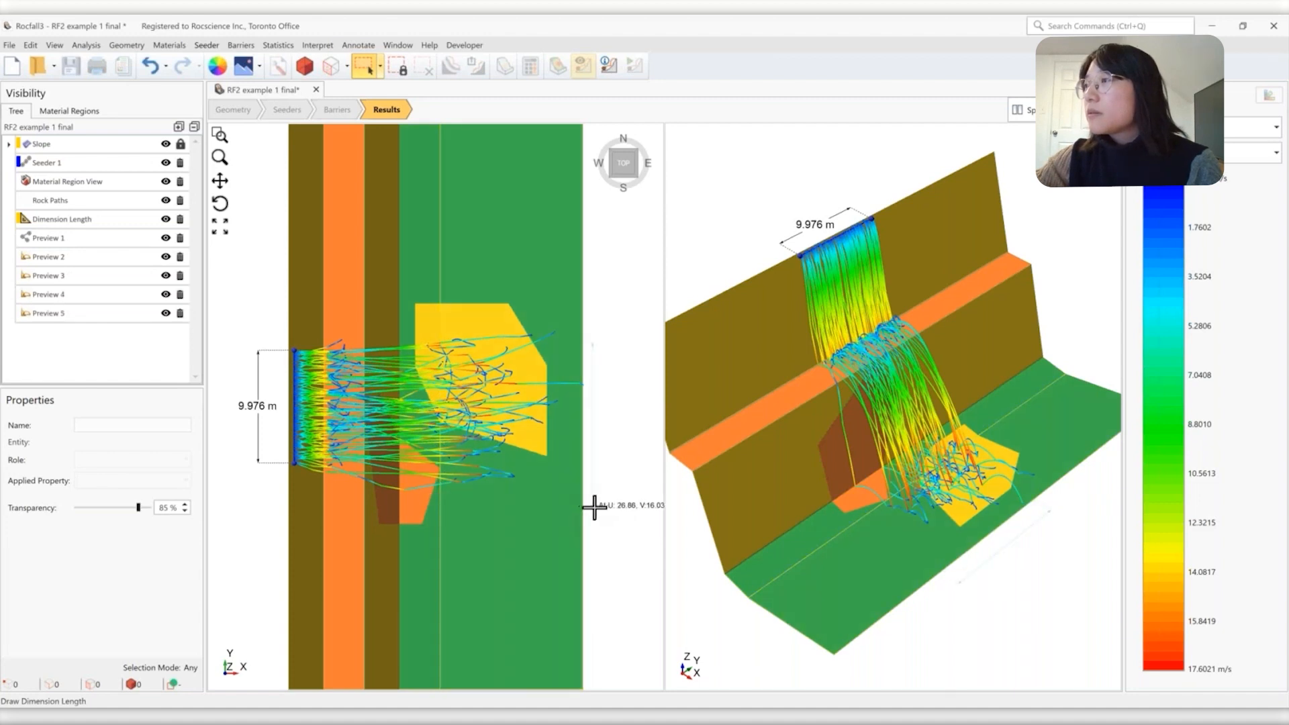
{"action": "left_click", "coordinate": [621, 507]}
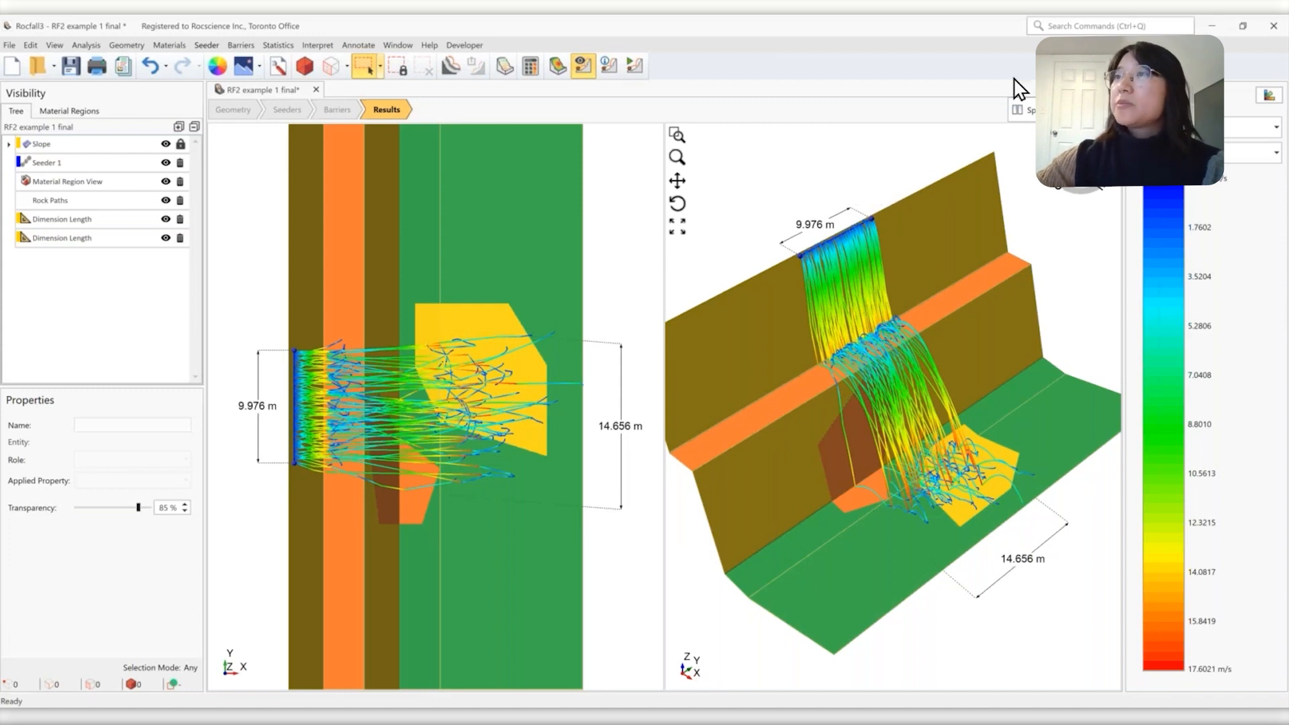
Contour the slope surface with an End Points histogram heat map at resolution 32 and hide the rock paths to examine it
{"action": "left_click", "coordinate": [1275, 126]}
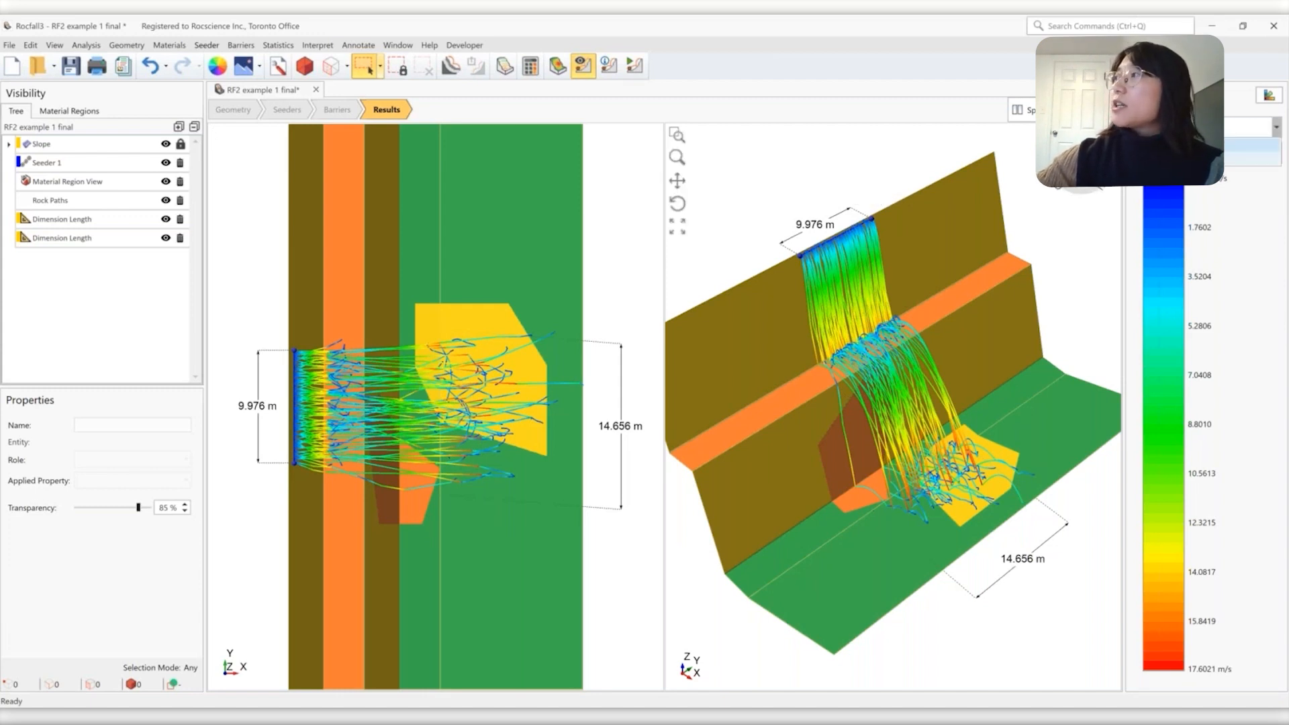
{"action": "left_click", "coordinate": [1242, 151]}
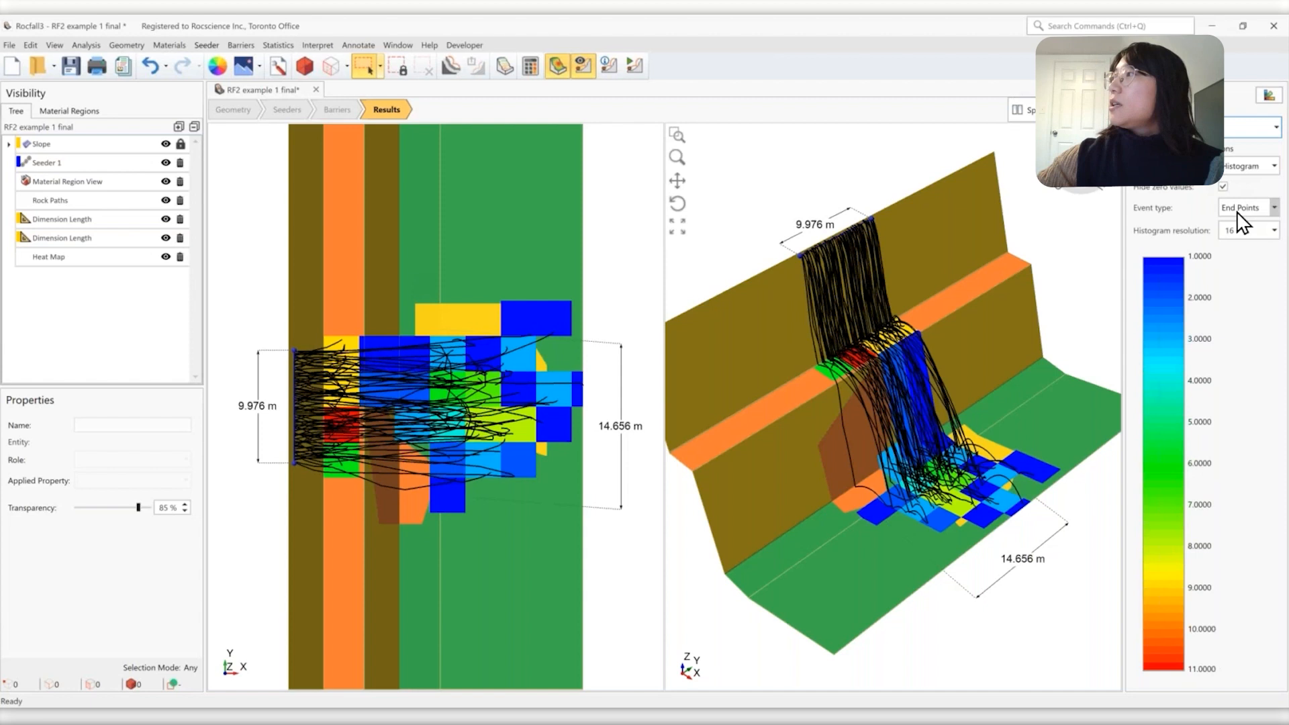
{"action": "left_click", "coordinate": [1242, 232]}
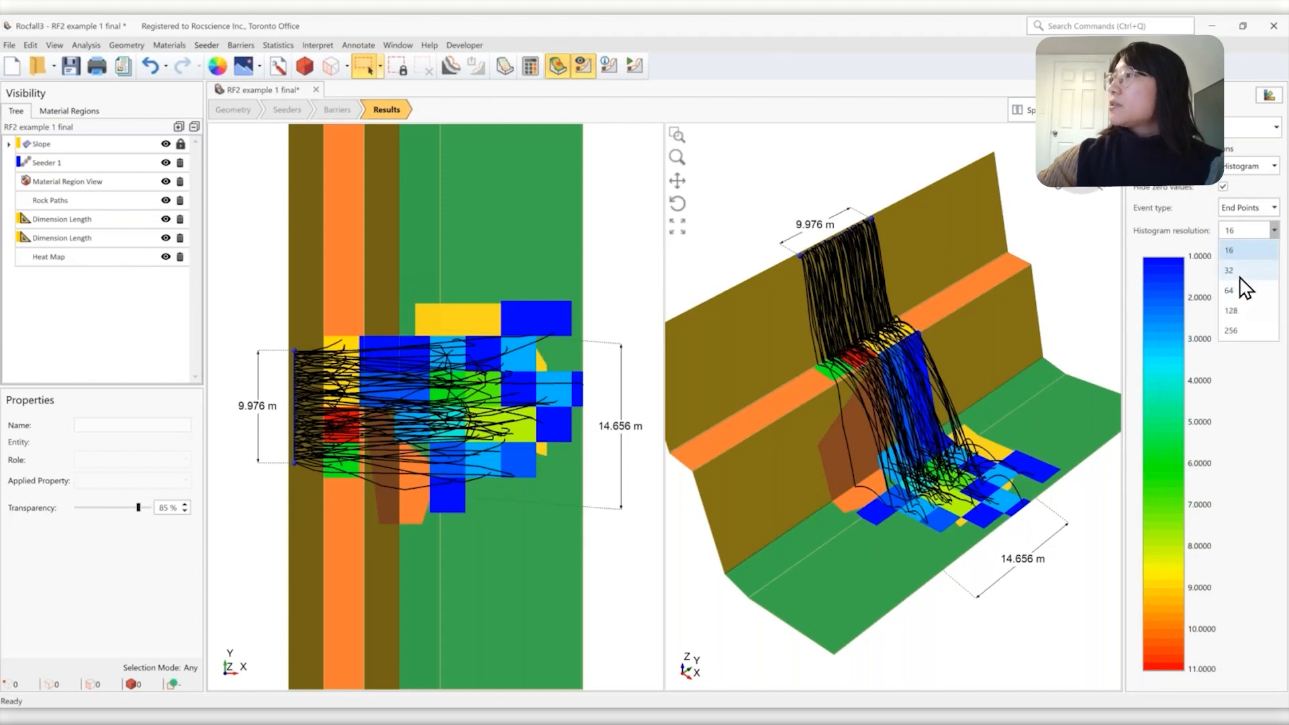
{"action": "left_click", "coordinate": [1240, 271]}
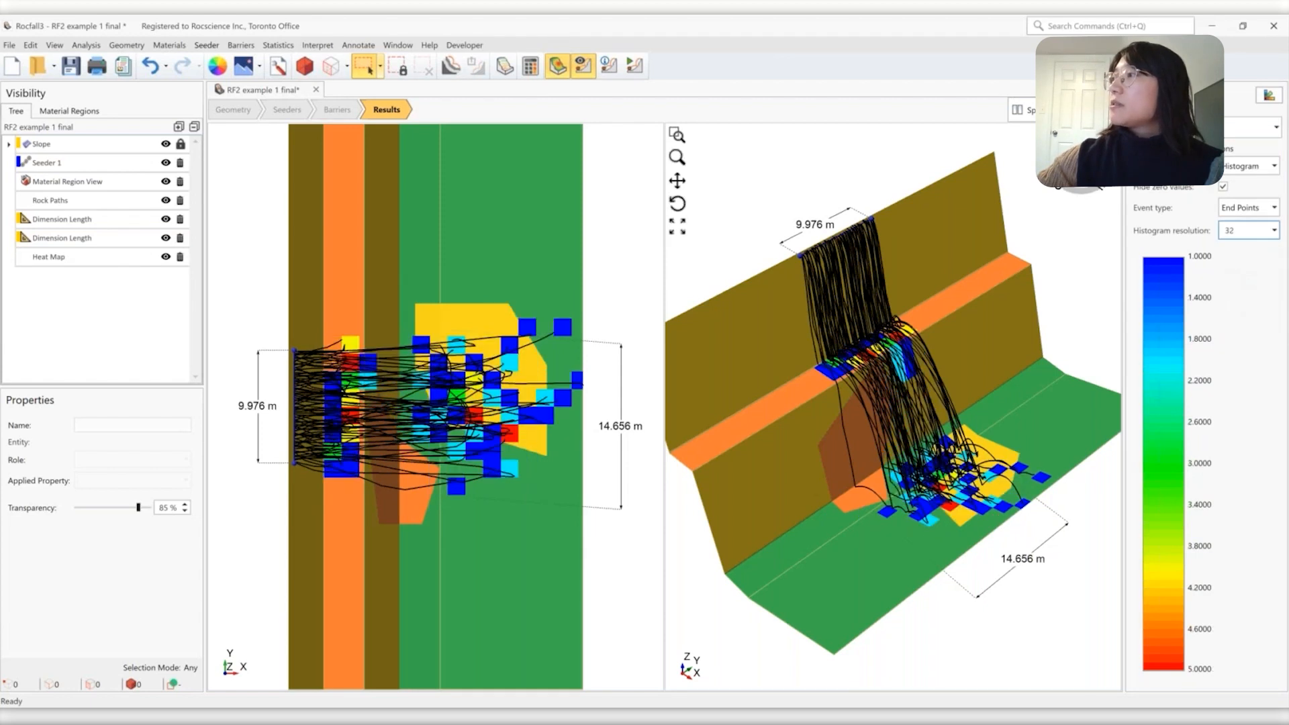
{"action": "left_click", "coordinate": [166, 201]}
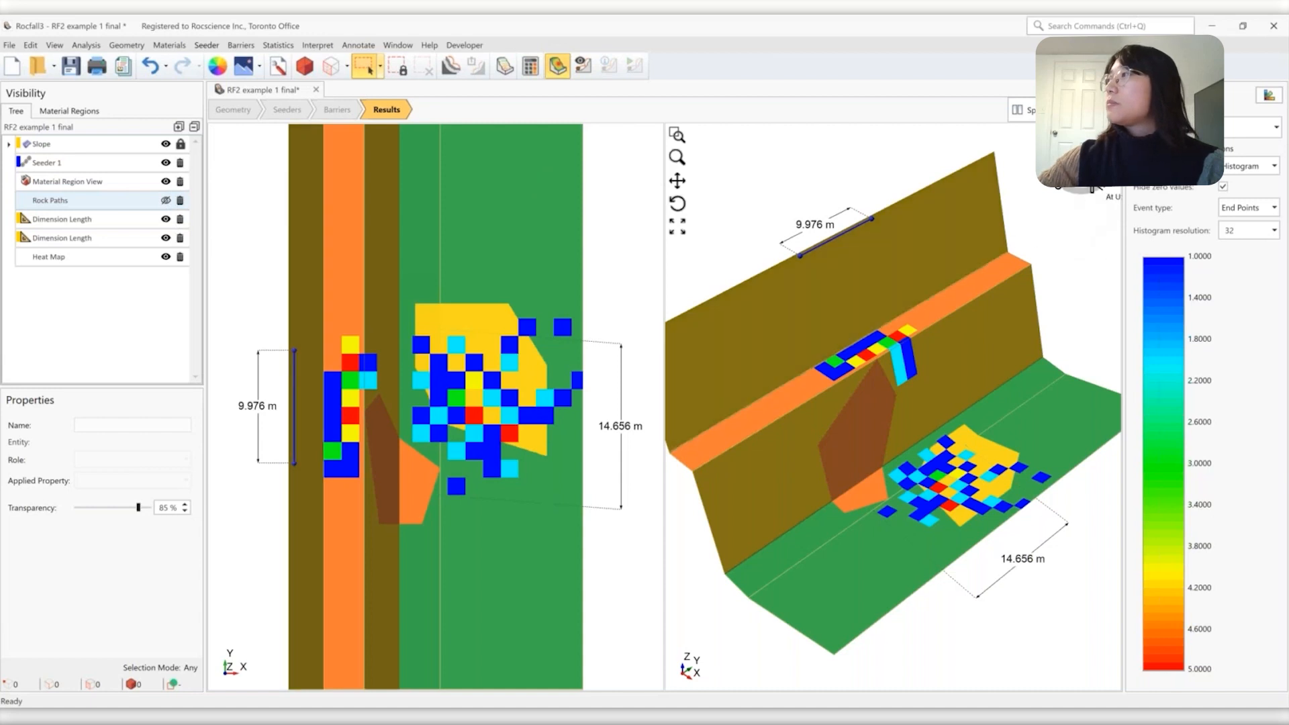
{"action": "middle_click_drag", "start_coordinate": [1005, 443], "coordinate": [1004, 457]}
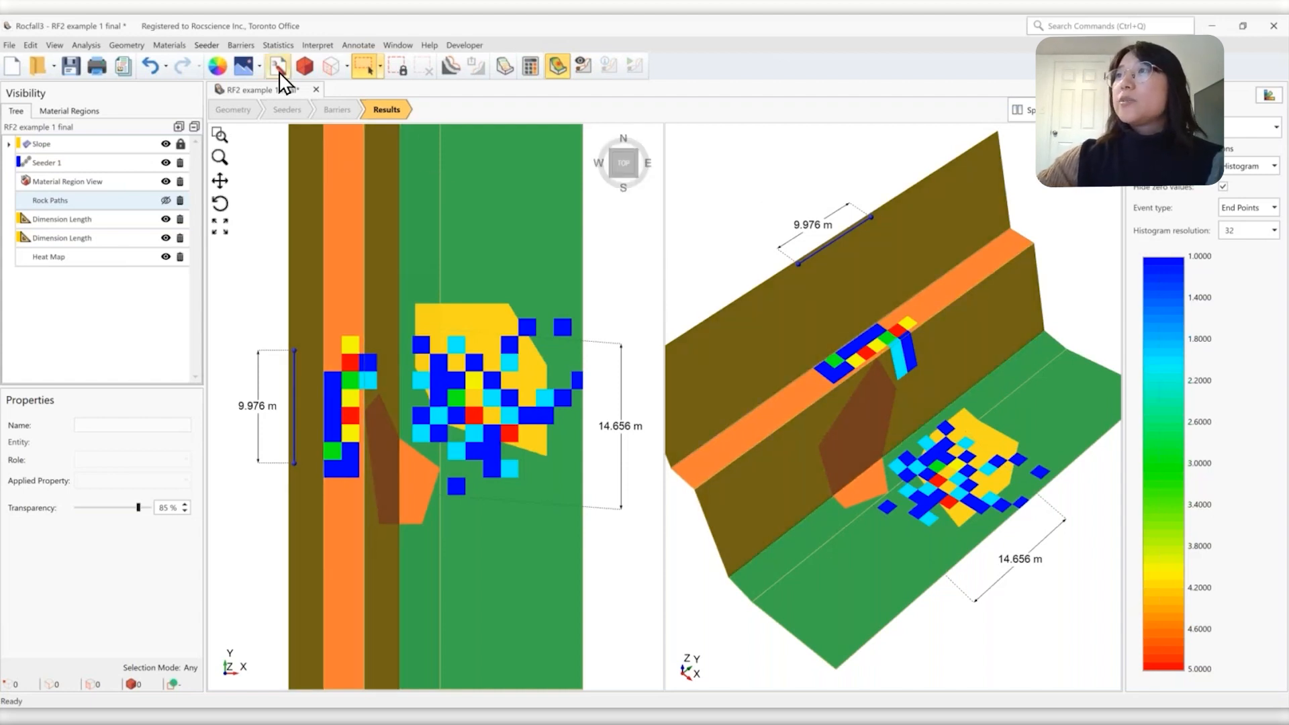
Try a Custom capacity for the Default Barrier property, and set its fence model type to Predefined
{"action": "left_click", "coordinate": [242, 46]}
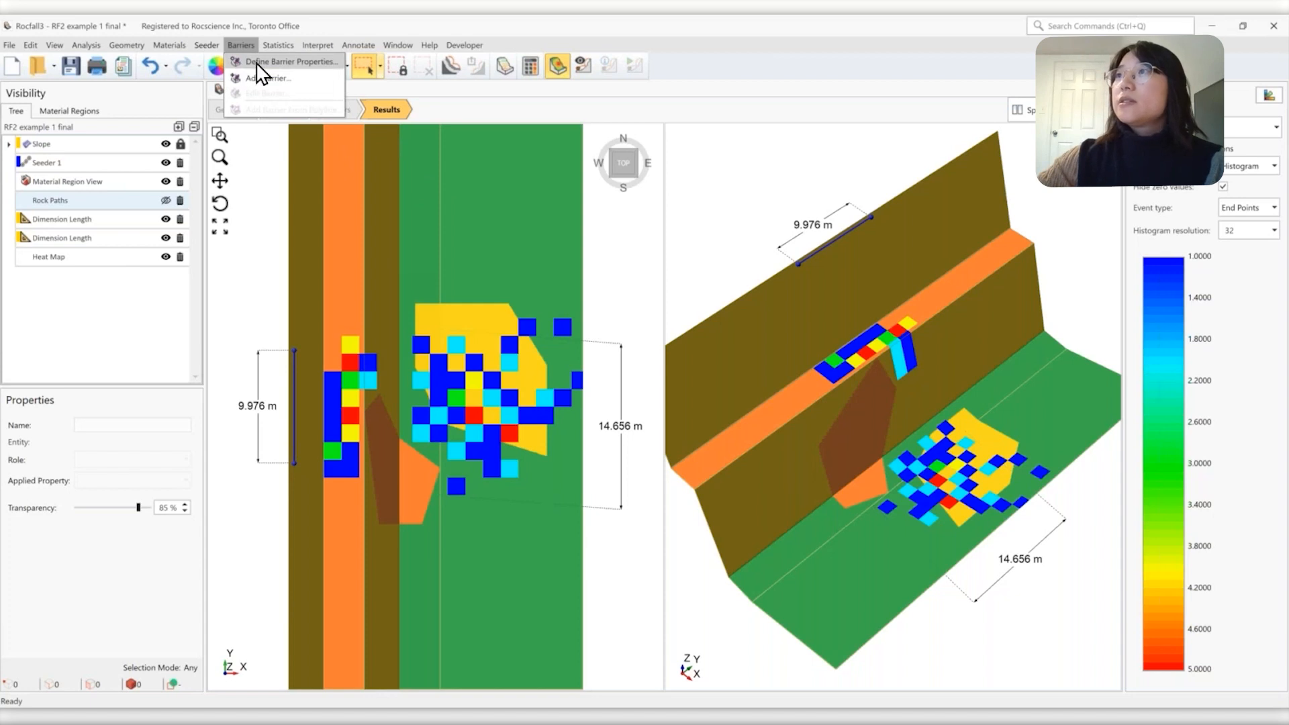
{"action": "left_click", "coordinate": [258, 62]}
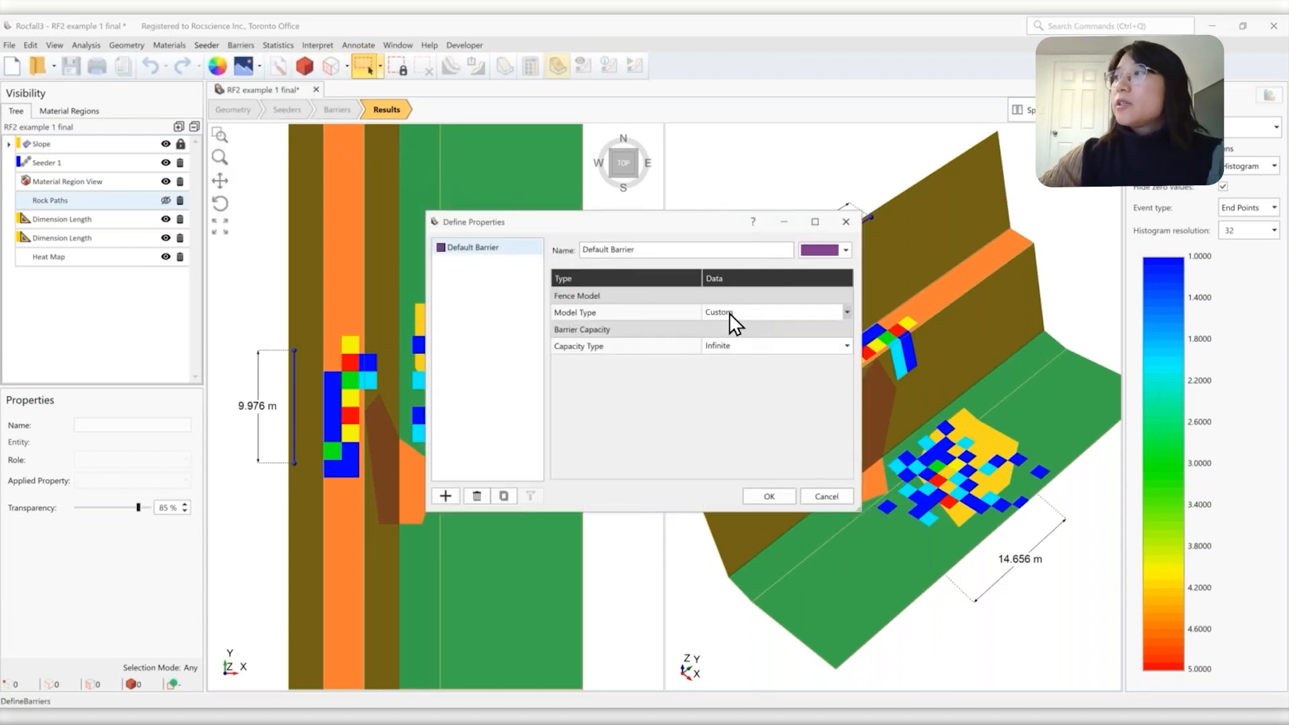
{"action": "left_click", "coordinate": [746, 348]}
{"action": "left_click", "coordinate": [736, 380]}
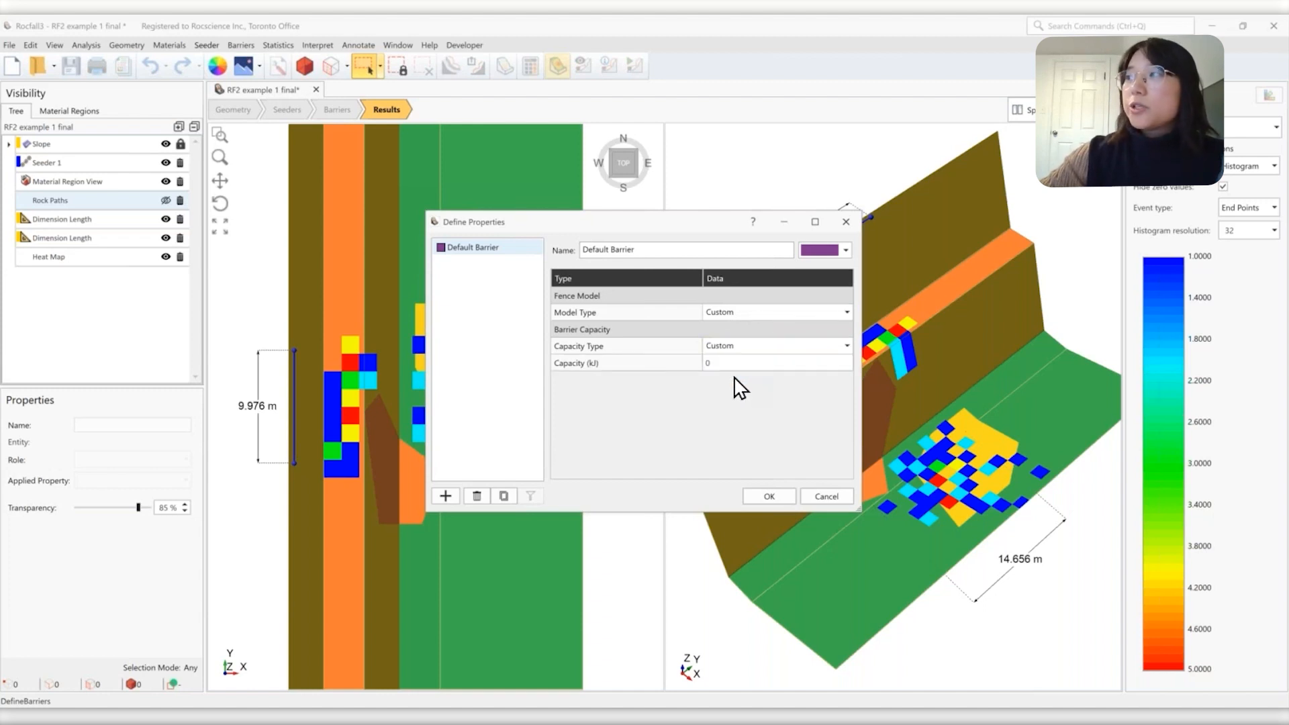
{"action": "left_click", "coordinate": [740, 312]}
{"action": "left_click", "coordinate": [735, 345]}
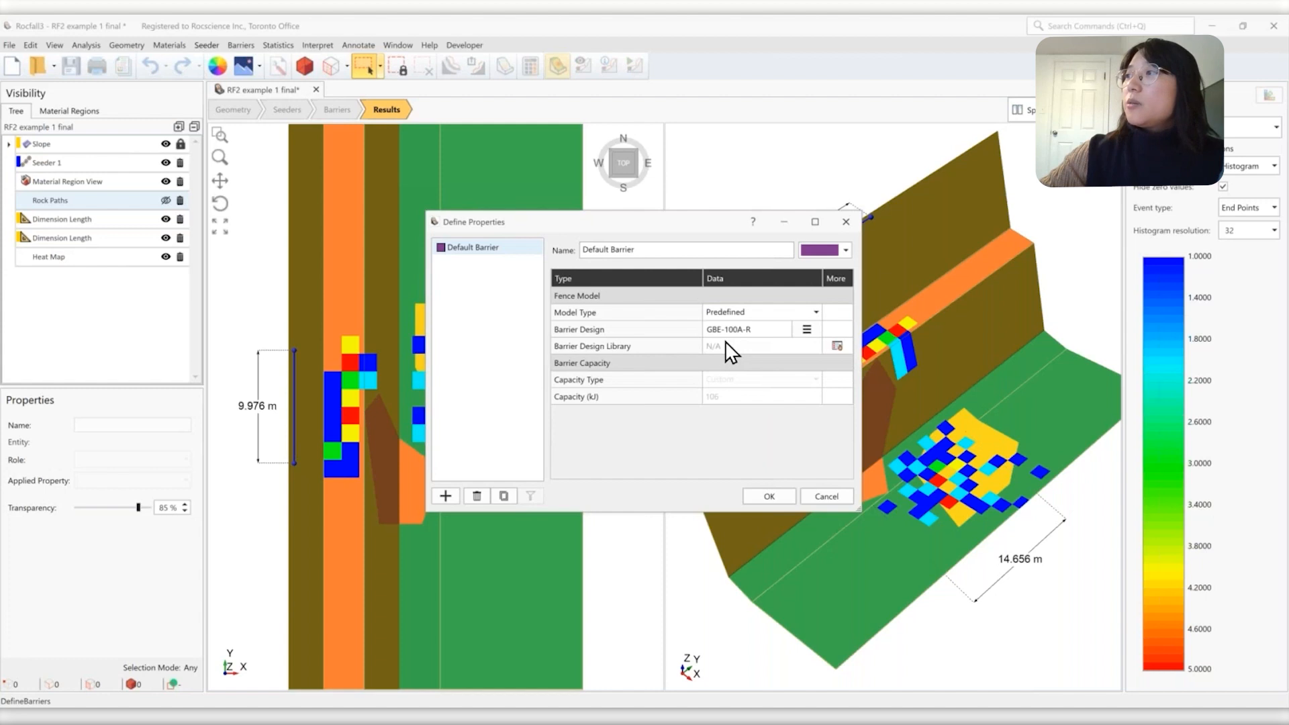
Review the manufacturers in the barrier design library, accept Geobrugg's GBE-100A-R design and apply the barrier properties
{"action": "left_click", "coordinate": [836, 346]}
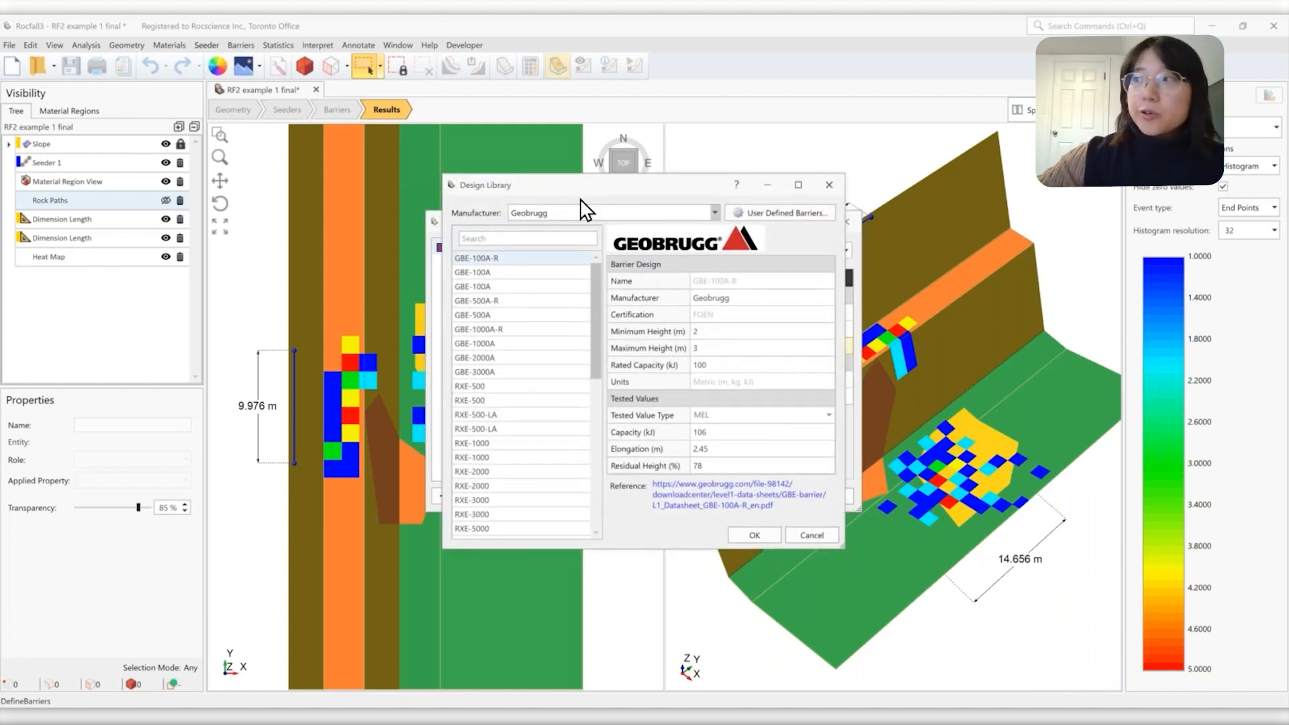
{"action": "left_click", "coordinate": [646, 214]}
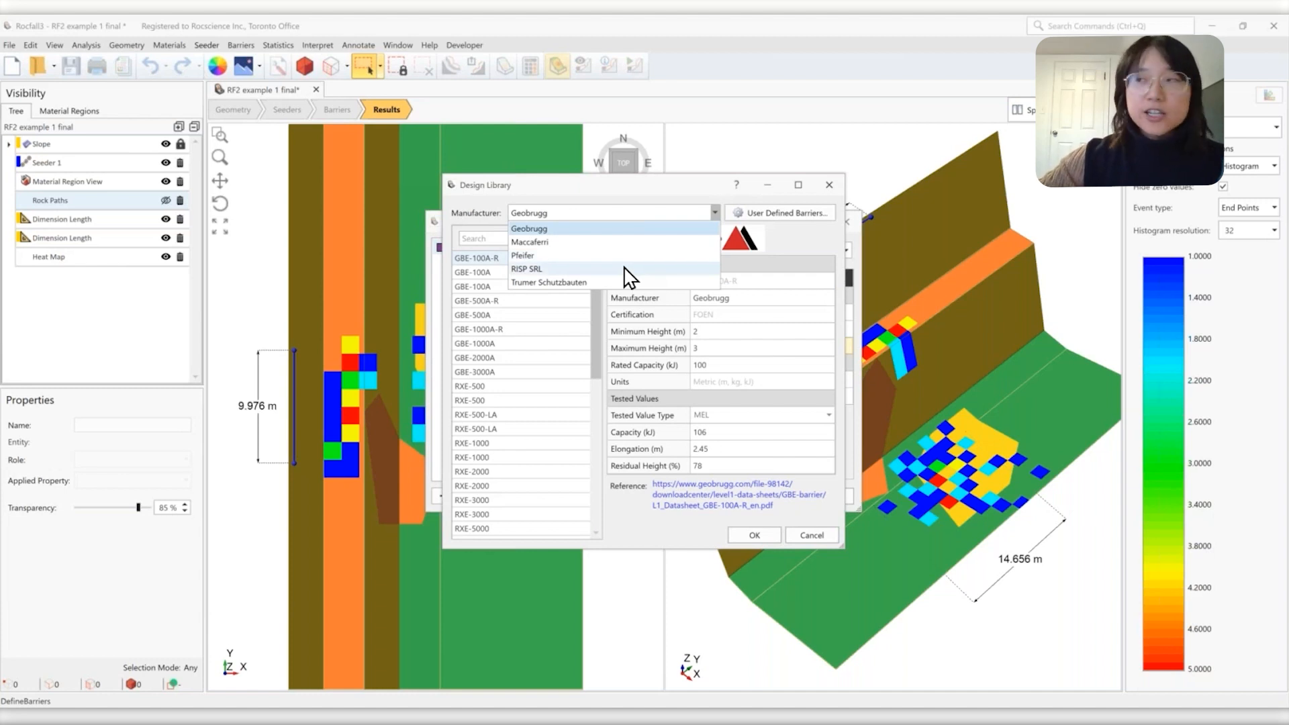
{"action": "left_click", "coordinate": [781, 254]}
{"action": "left_click", "coordinate": [744, 536]}
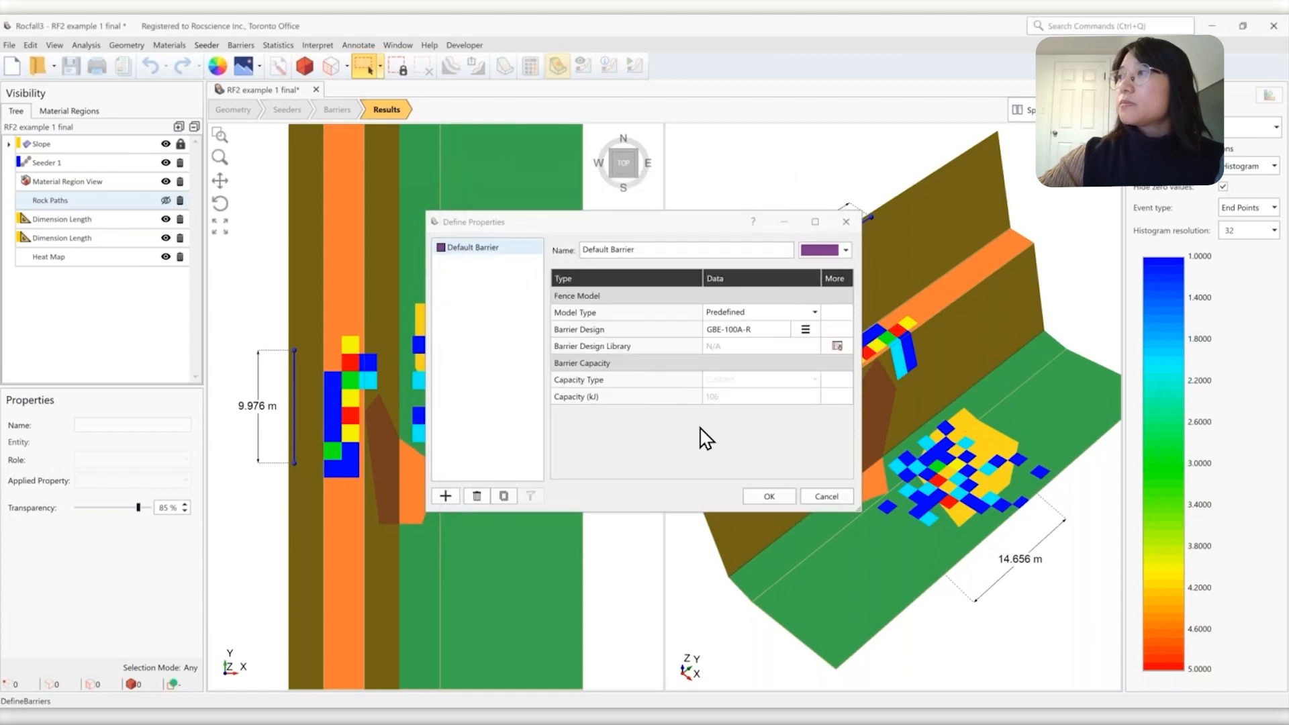
{"action": "left_click", "coordinate": [766, 496]}
Add a Default Barrier as a four-point U shape about 15 m by 6 m at the slope's toe, opening toward the slope face
{"action": "left_click", "coordinate": [235, 45]}
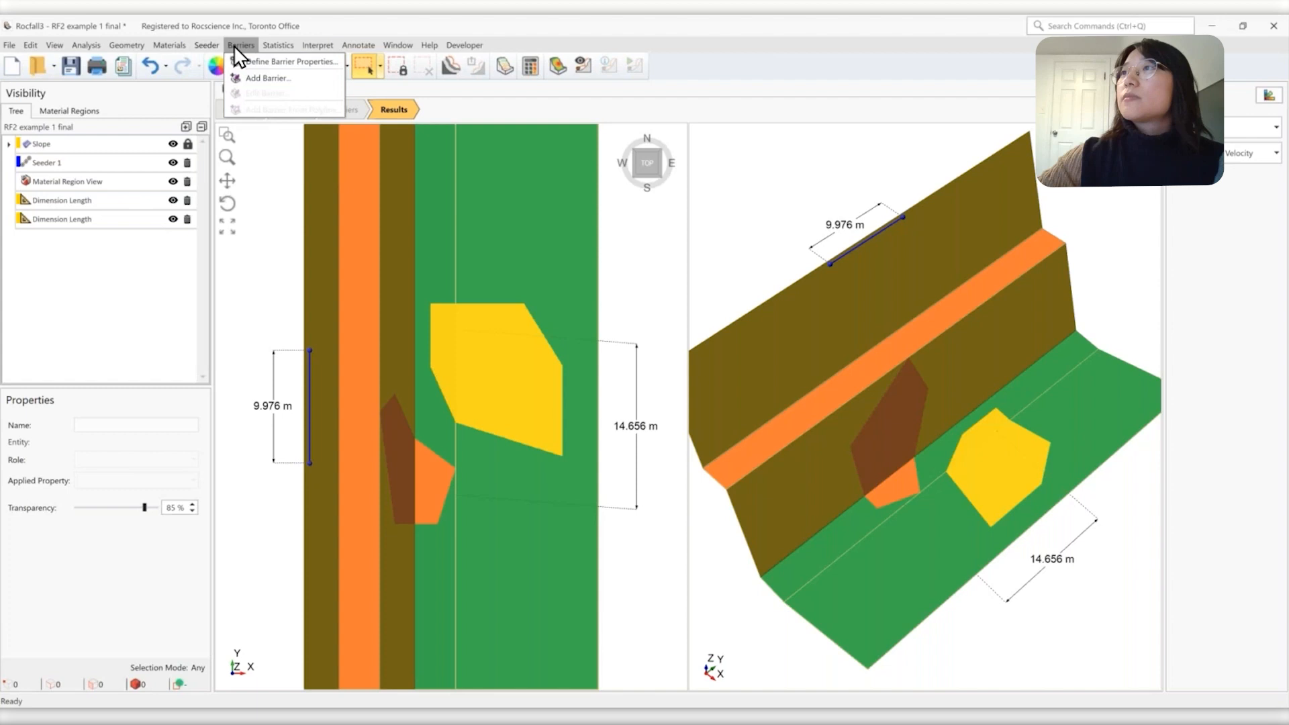
{"action": "left_click", "coordinate": [258, 78]}
{"action": "left_click_drag", "start_coordinate": [591, 268], "coordinate": [162, 30]}
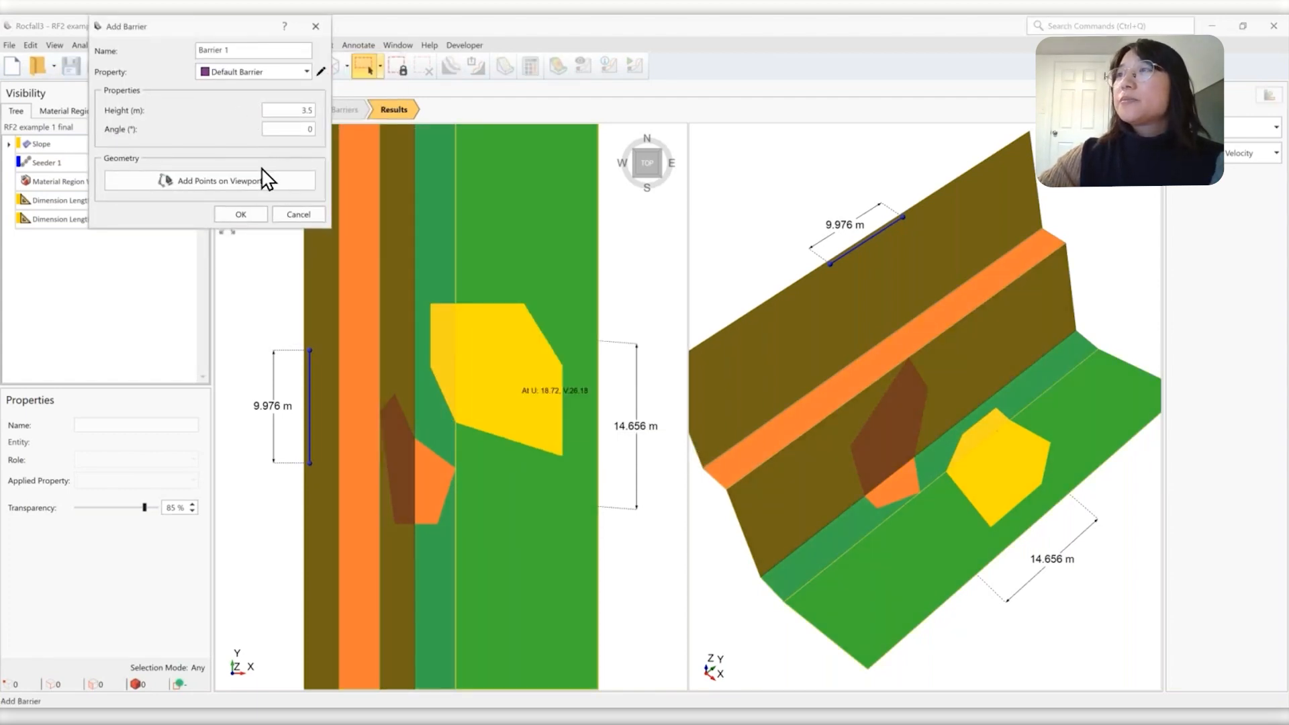
{"action": "left_click", "coordinate": [215, 180]}
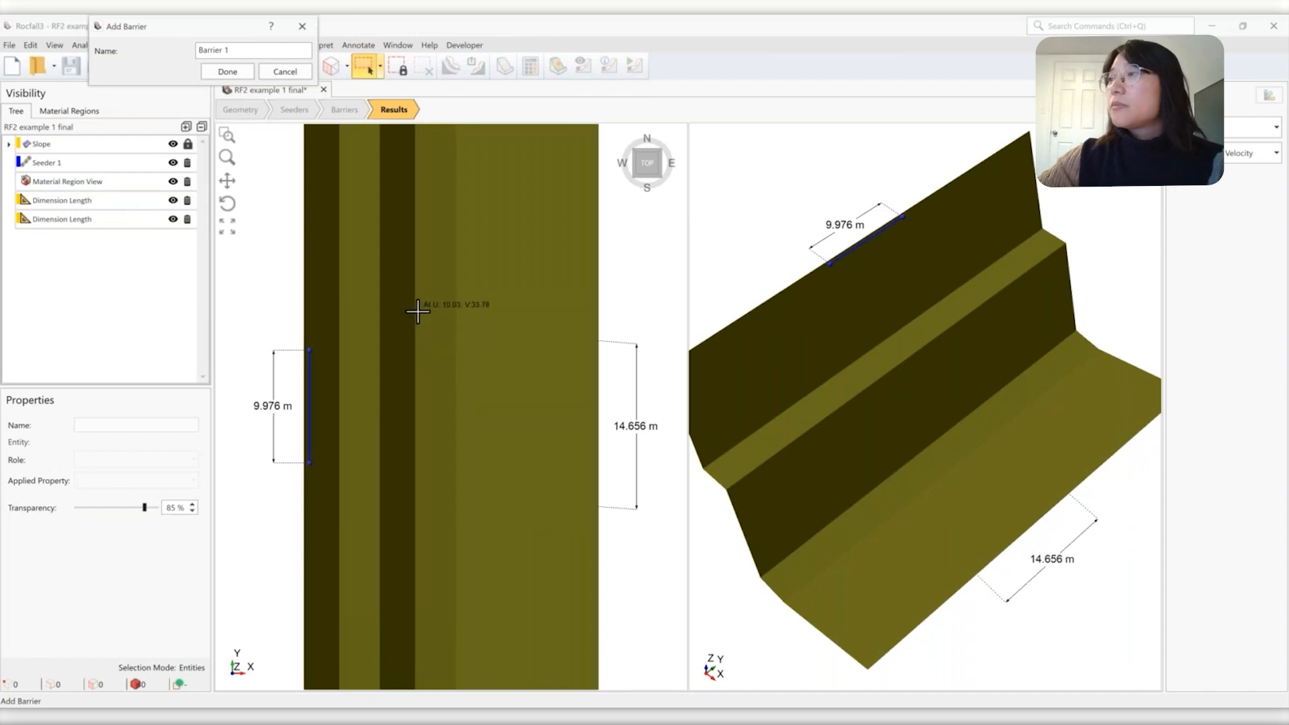
{"action": "left_click", "coordinate": [466, 327]}
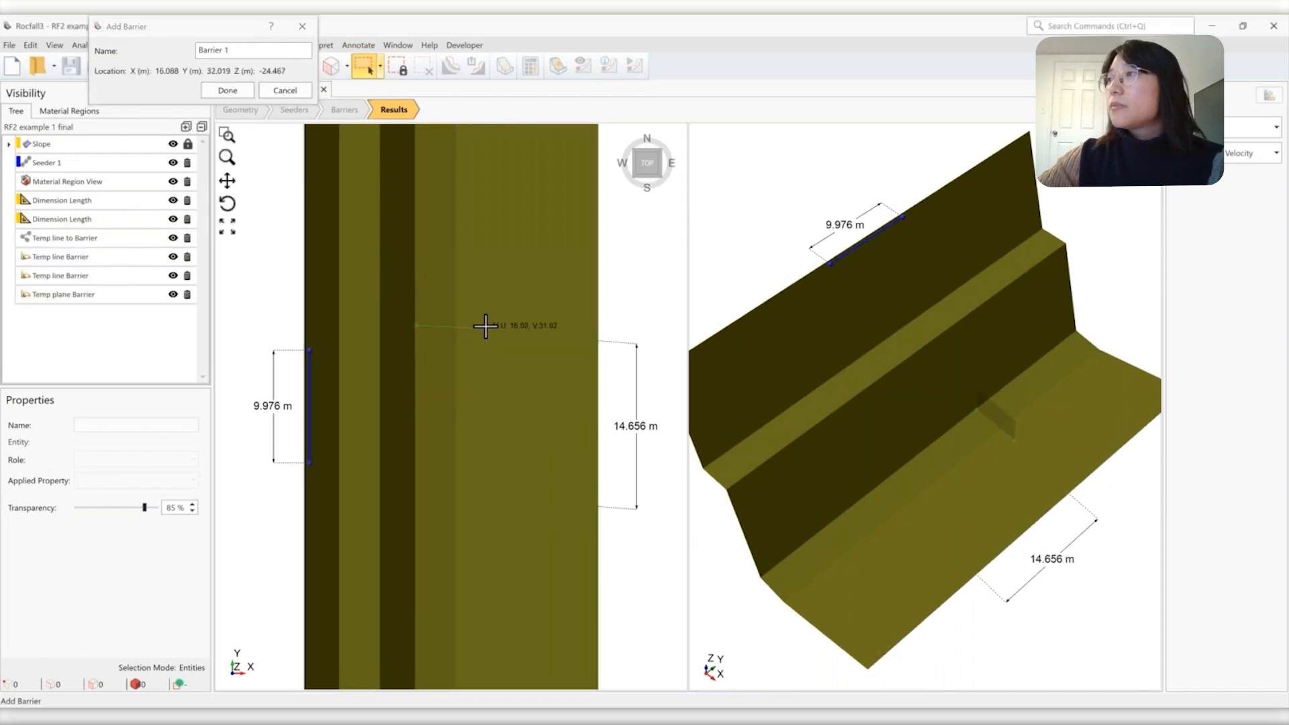
{"action": "left_click", "coordinate": [486, 325]}
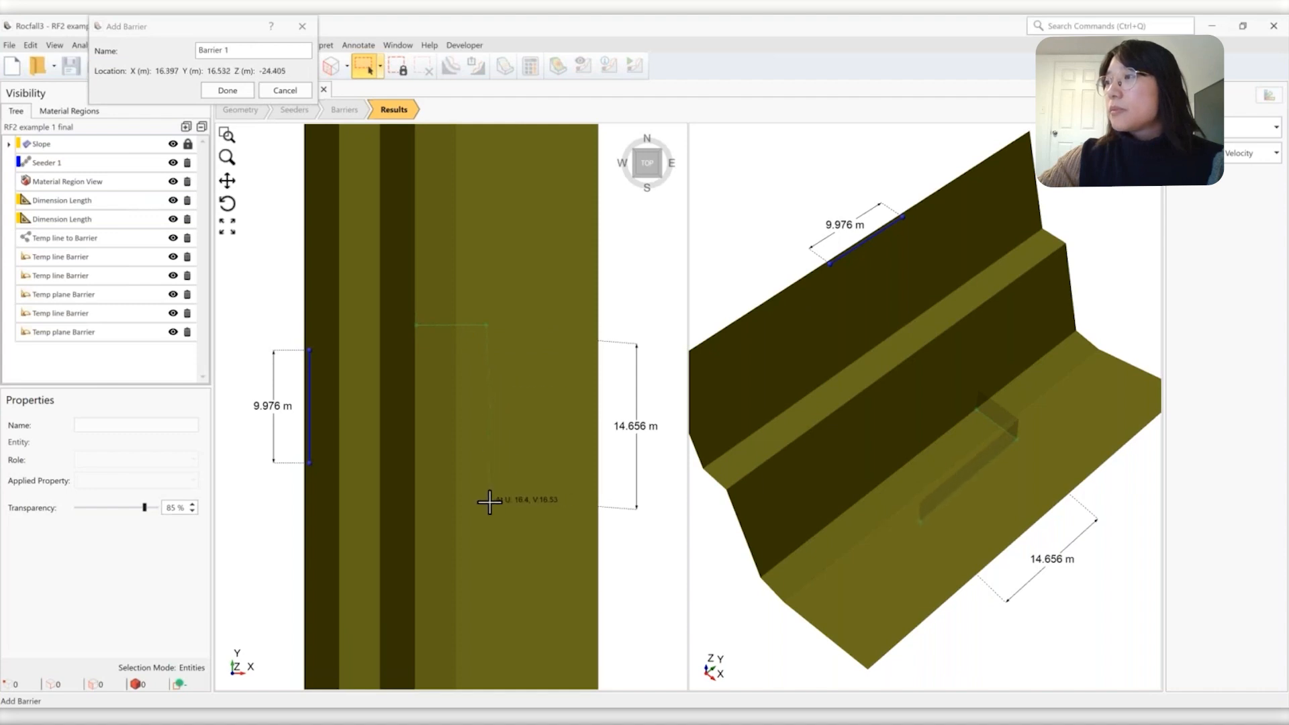
{"action": "left_click", "coordinate": [494, 503]}
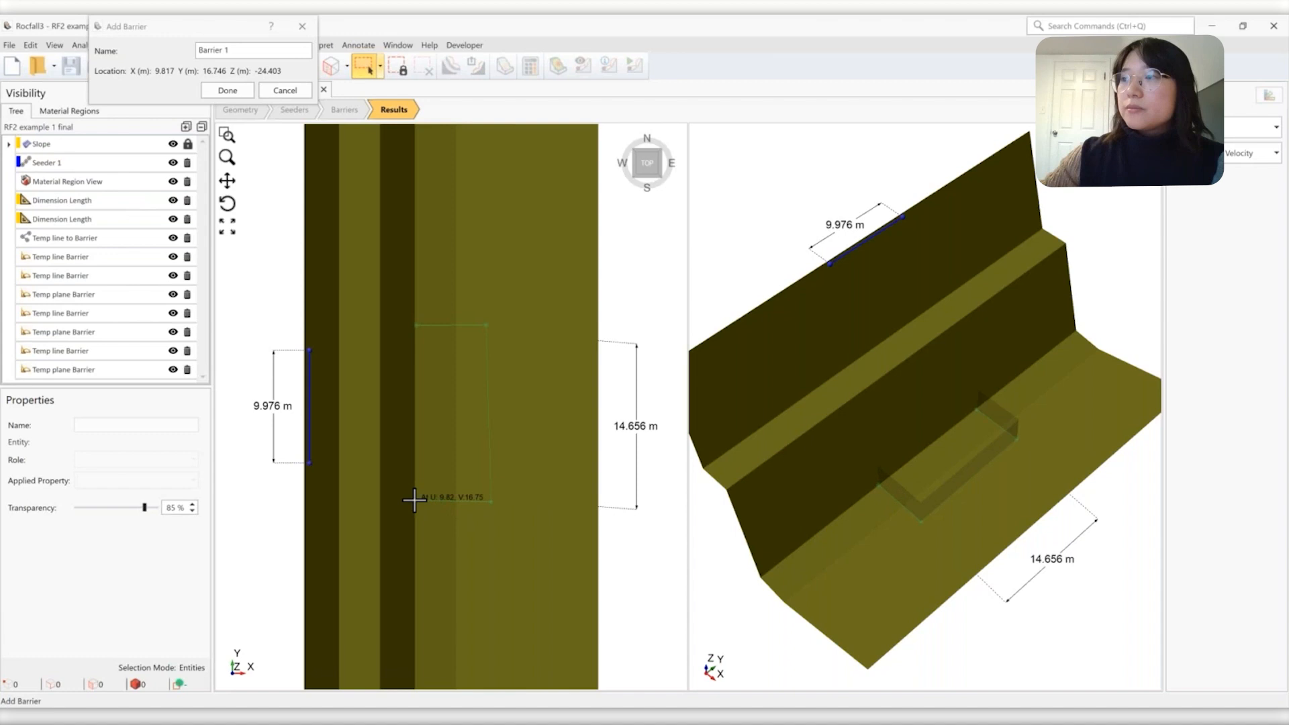
{"action": "left_click", "coordinate": [417, 502]}
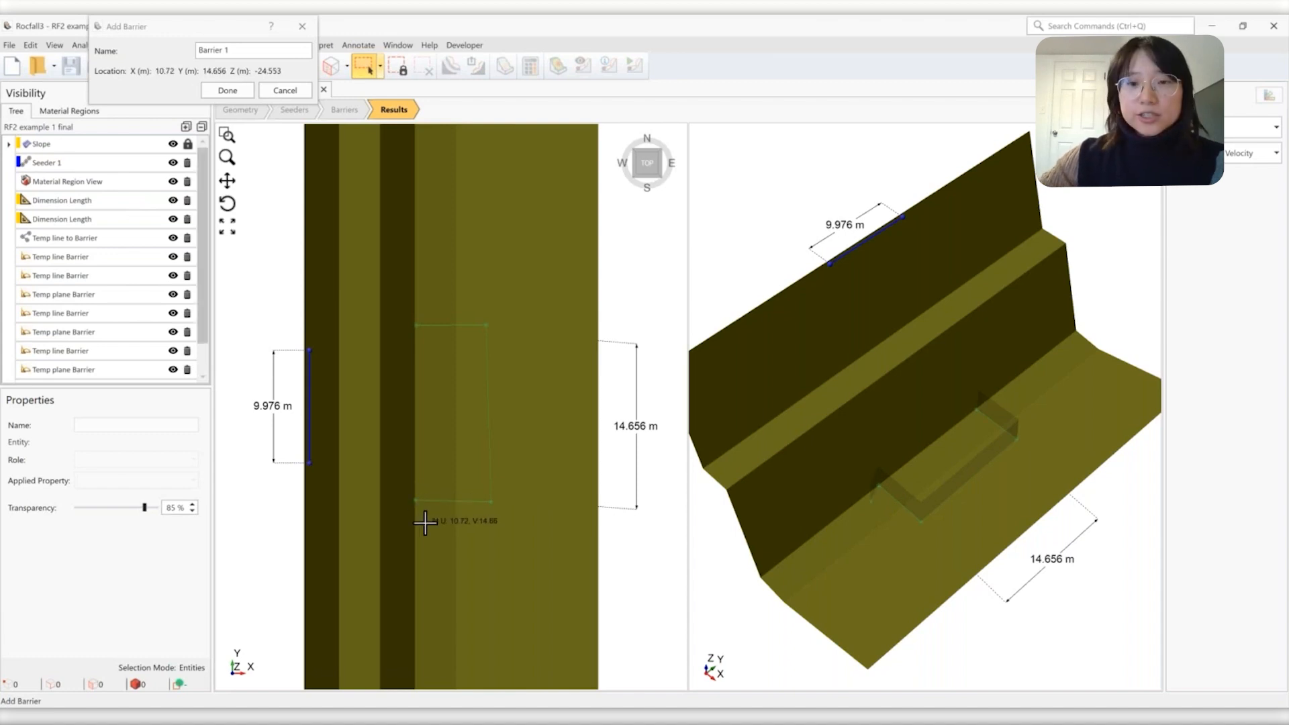
{"action": "right_click", "coordinate": [424, 523]}
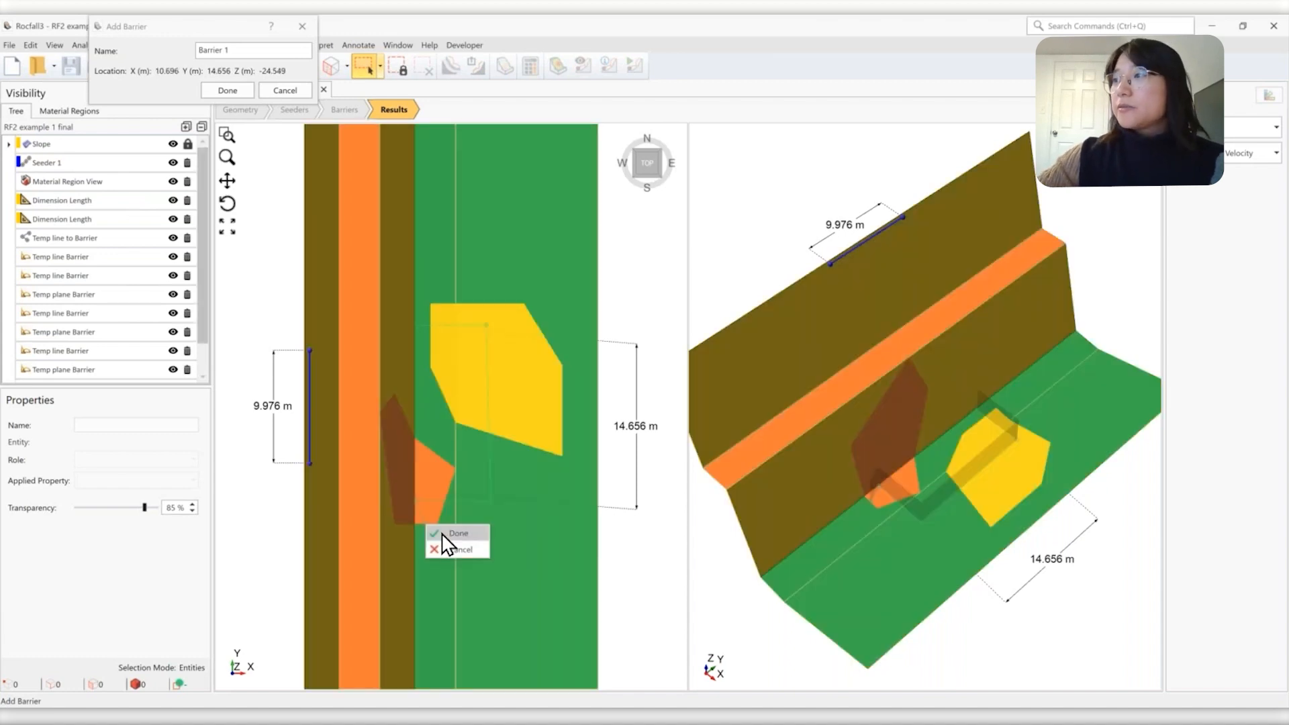
{"action": "left_click", "coordinate": [445, 533]}
{"action": "left_click", "coordinate": [252, 308]}
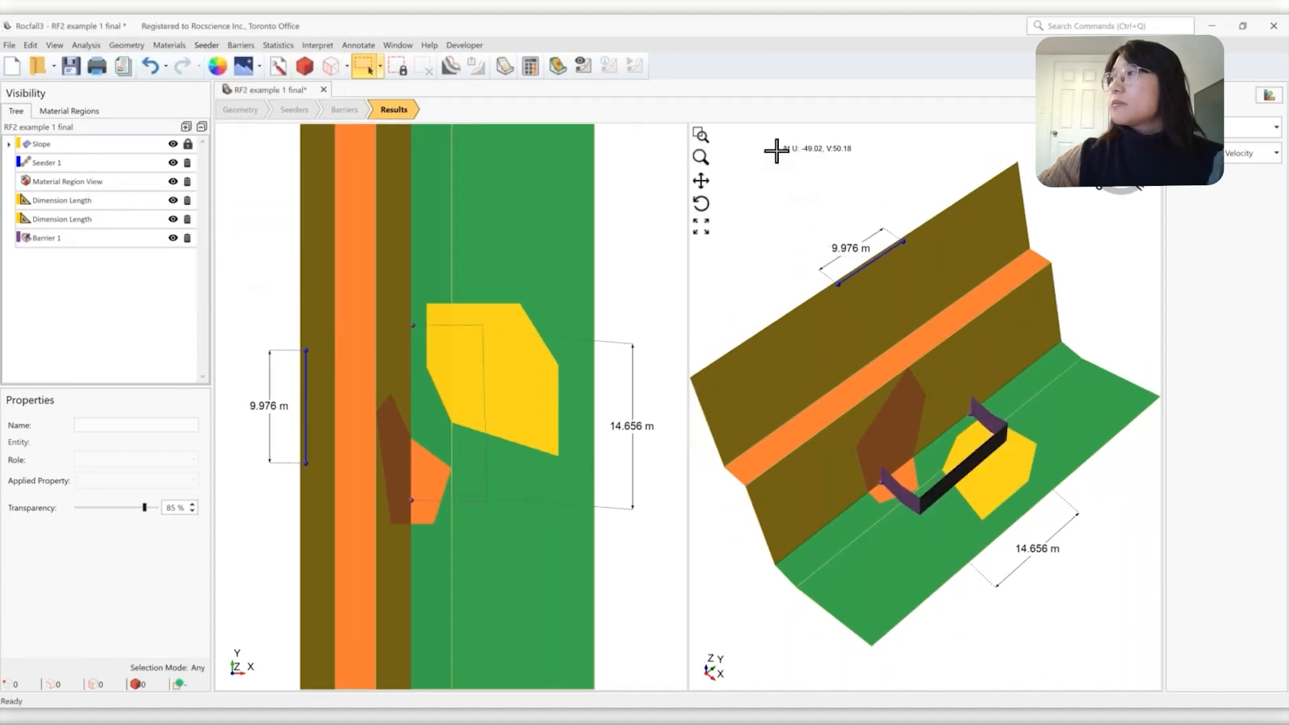
Compute the rock paths with the barrier in place, and graph the bounce height frequency on Barrier 1 with 10 bins
{"action": "left_click", "coordinate": [531, 64]}
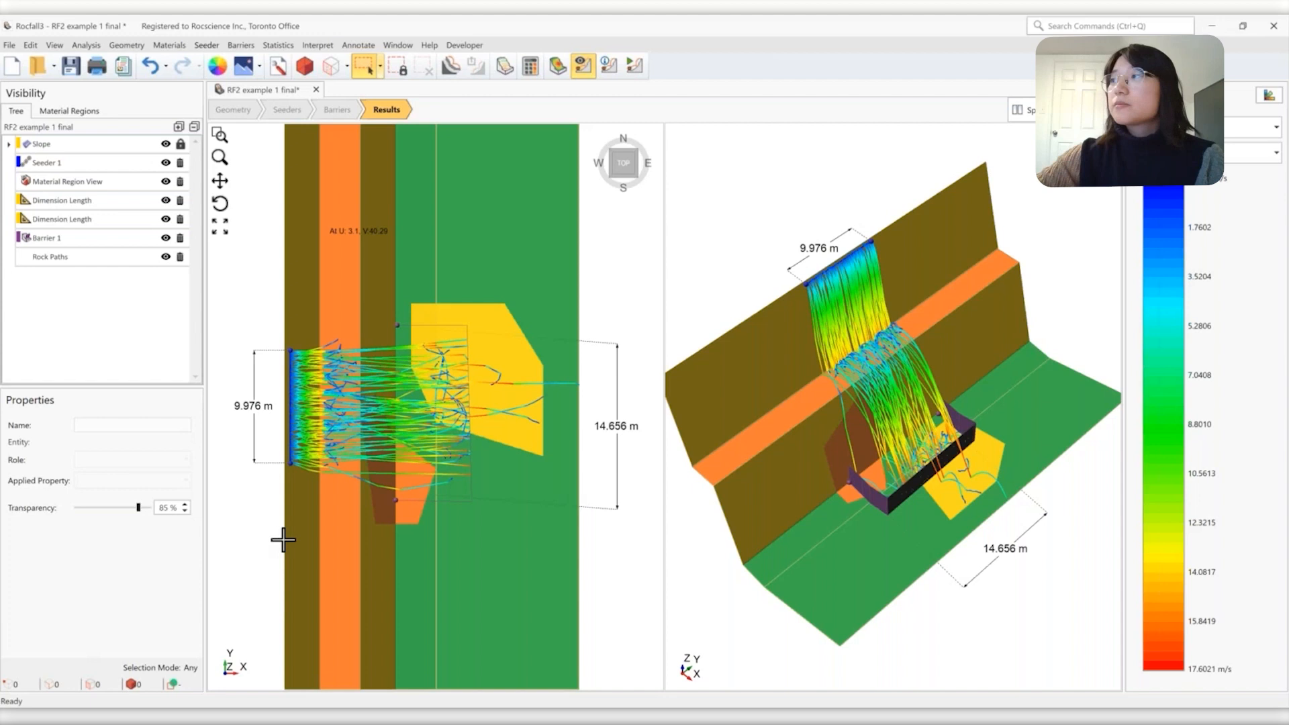
{"action": "left_click", "coordinate": [319, 44]}
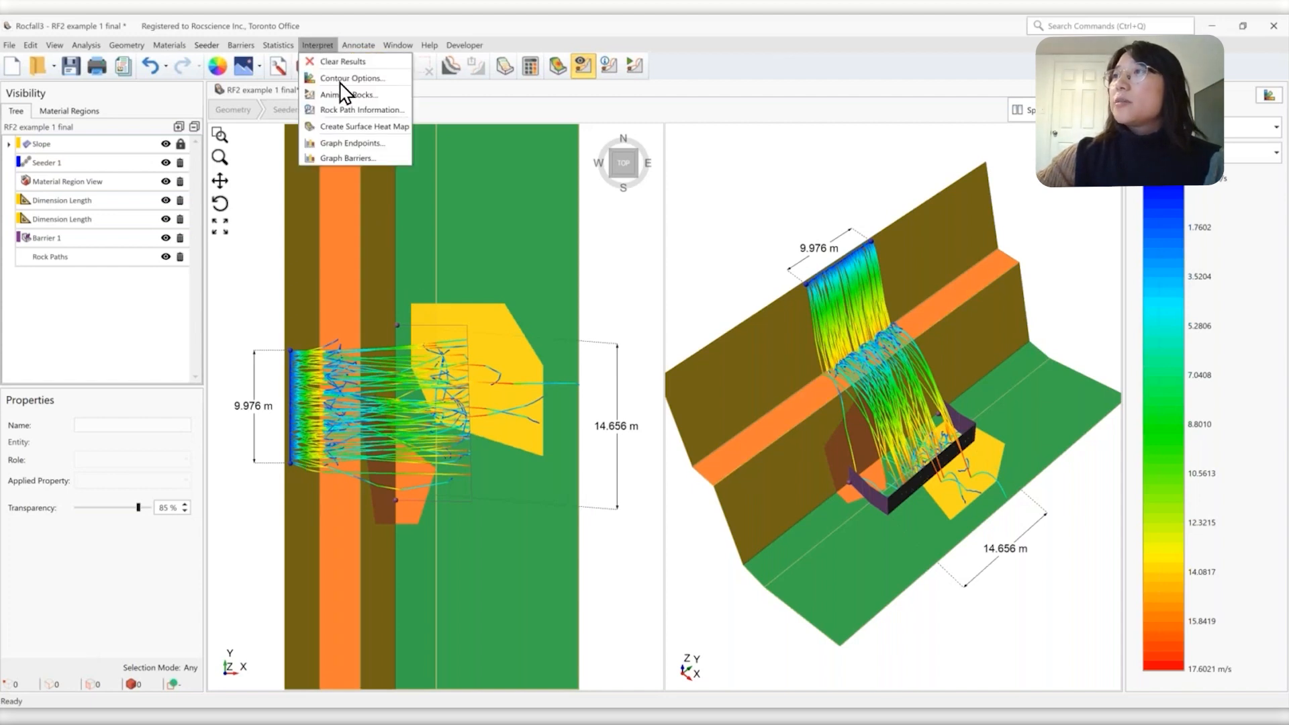
{"action": "left_click", "coordinate": [353, 159]}
{"action": "left_click_drag", "start_coordinate": [613, 262], "coordinate": [575, 56]}
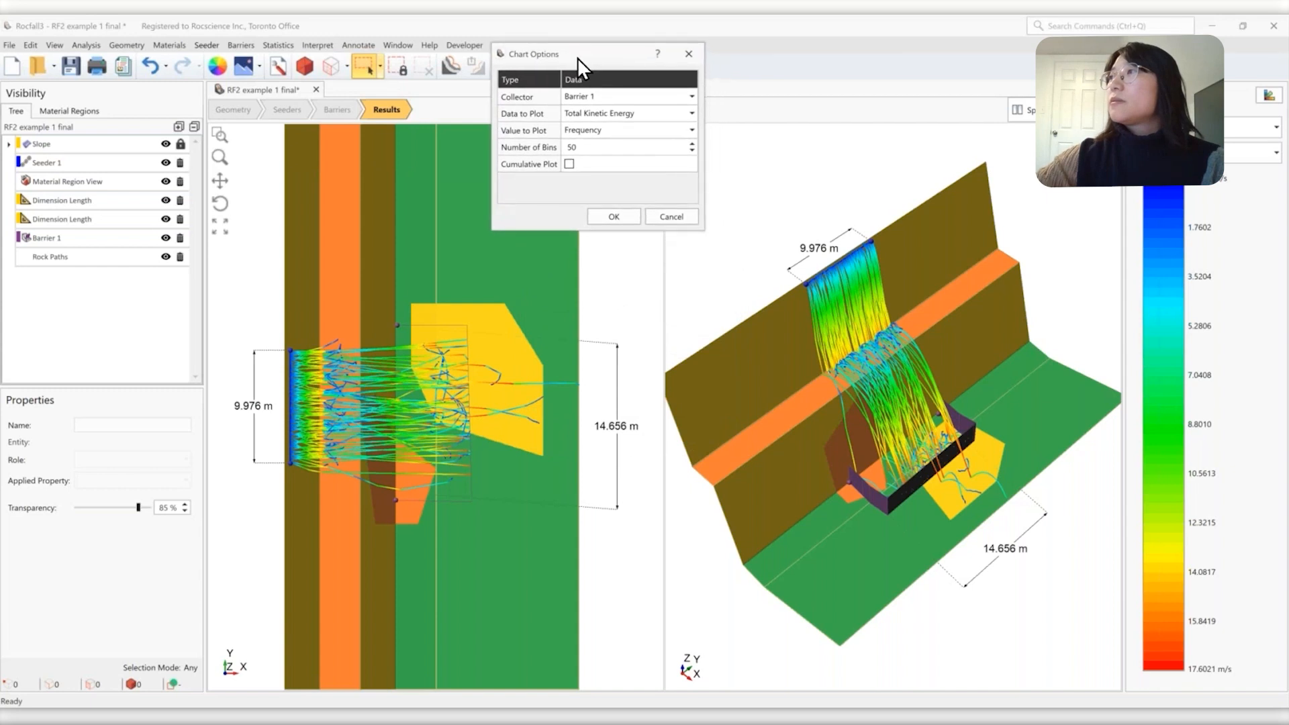
{"action": "left_click", "coordinate": [650, 124]}
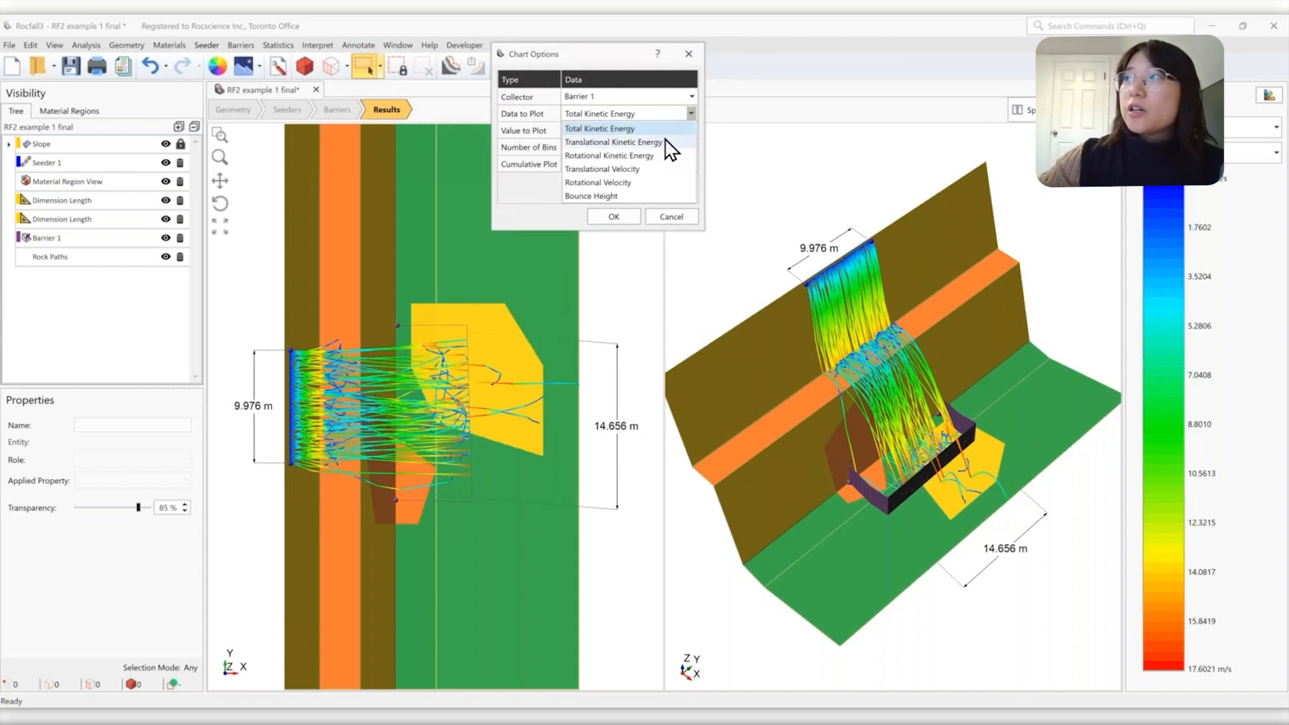
{"action": "left_click", "coordinate": [582, 196]}
{"action": "left_click", "coordinate": [541, 149]}
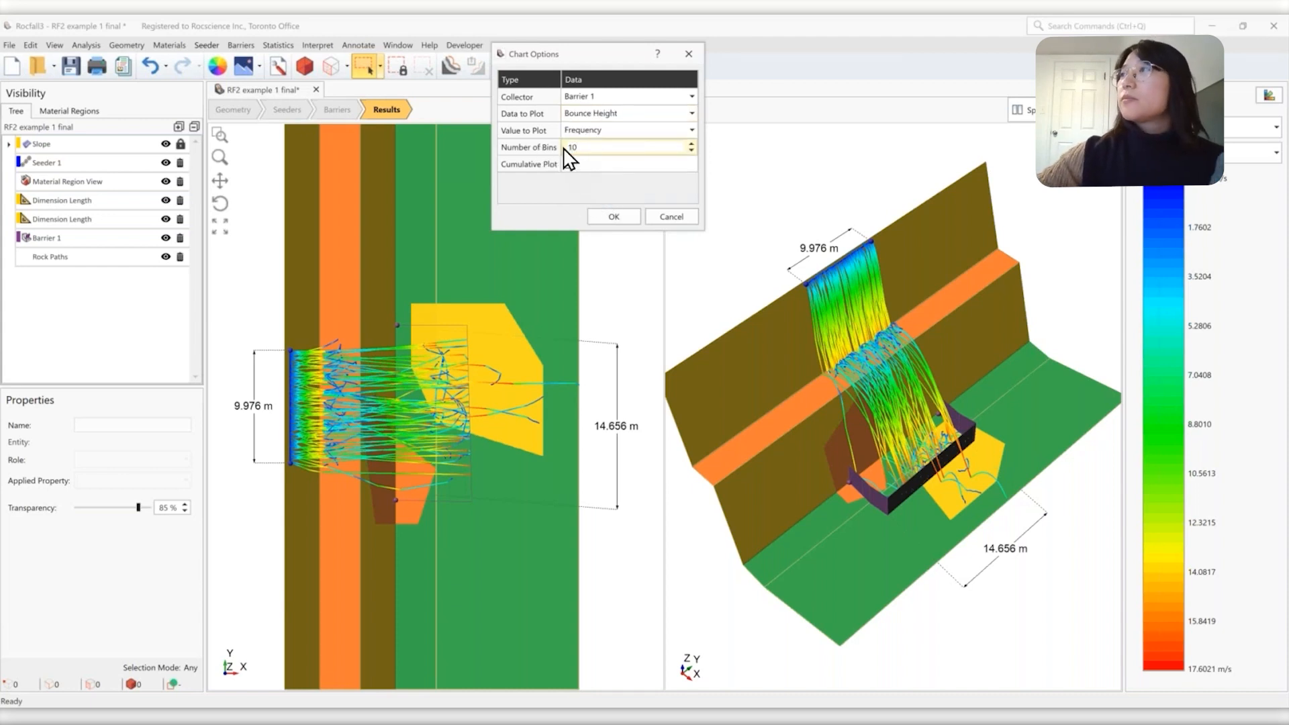
{"action": "left_click", "coordinate": [614, 218]}
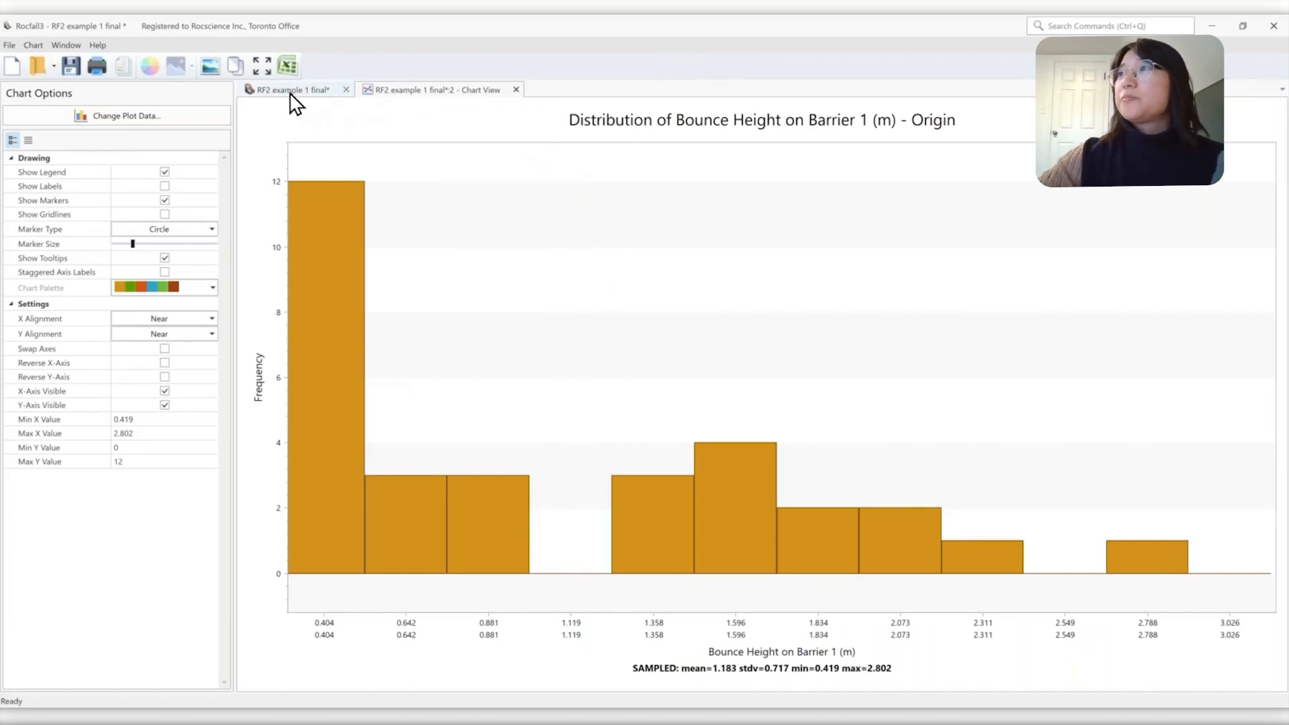
{"action": "left_click", "coordinate": [266, 90]}
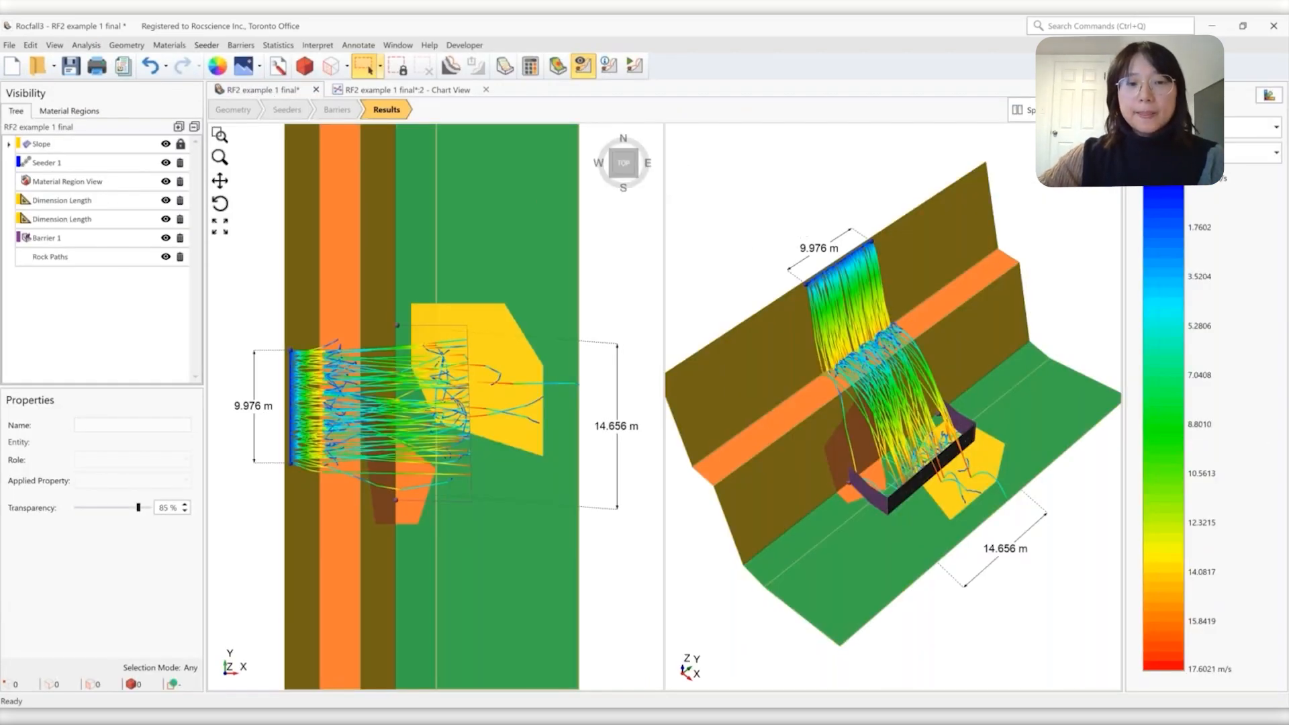
Set the rock size scaling mode to Actual Size in the rock path display options
{"action": "right_click", "coordinate": [718, 171]}
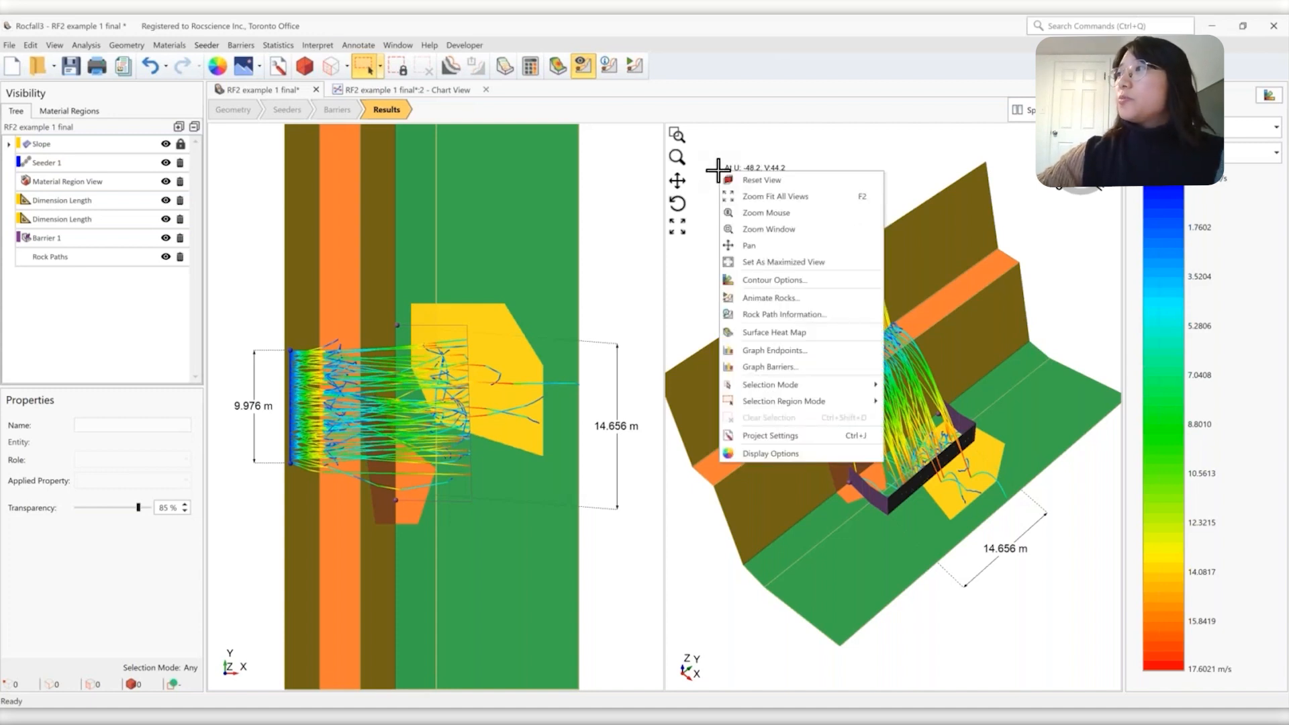
{"action": "left_click", "coordinate": [784, 454]}
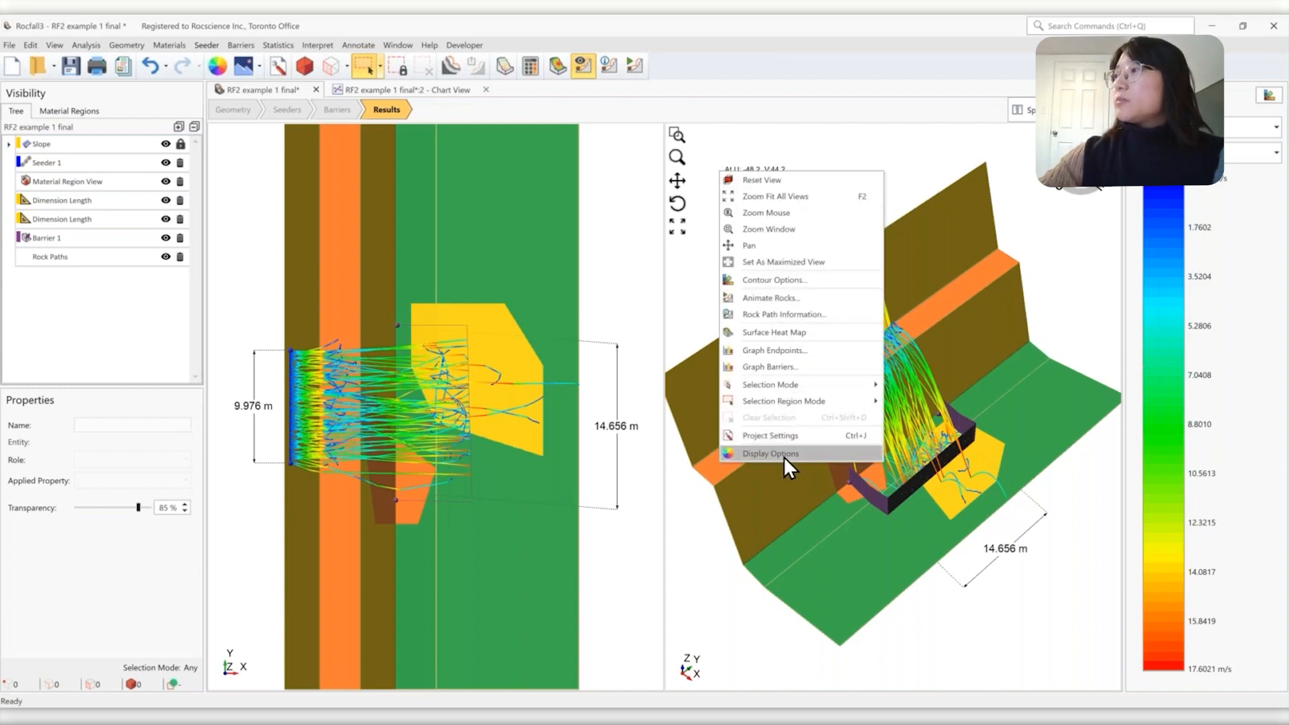
{"action": "left_click", "coordinate": [487, 294]}
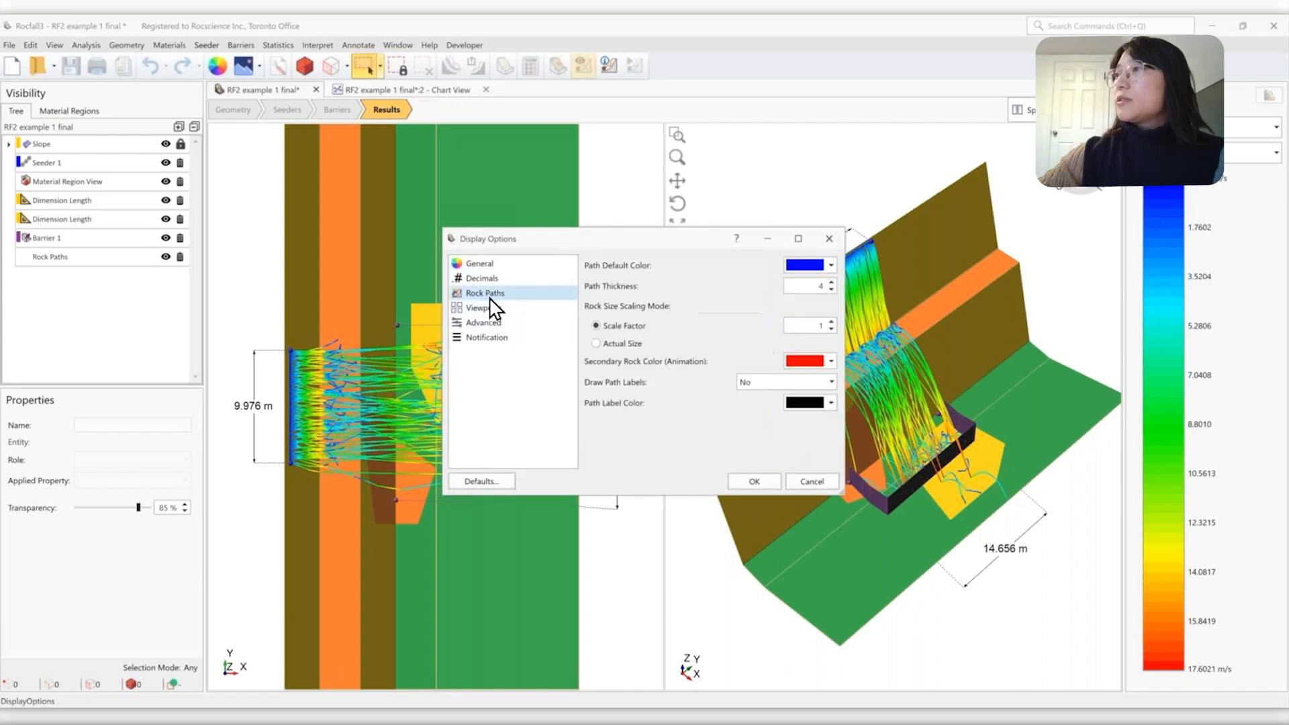
{"action": "left_click", "coordinate": [617, 344]}
{"action": "left_click", "coordinate": [749, 483]}
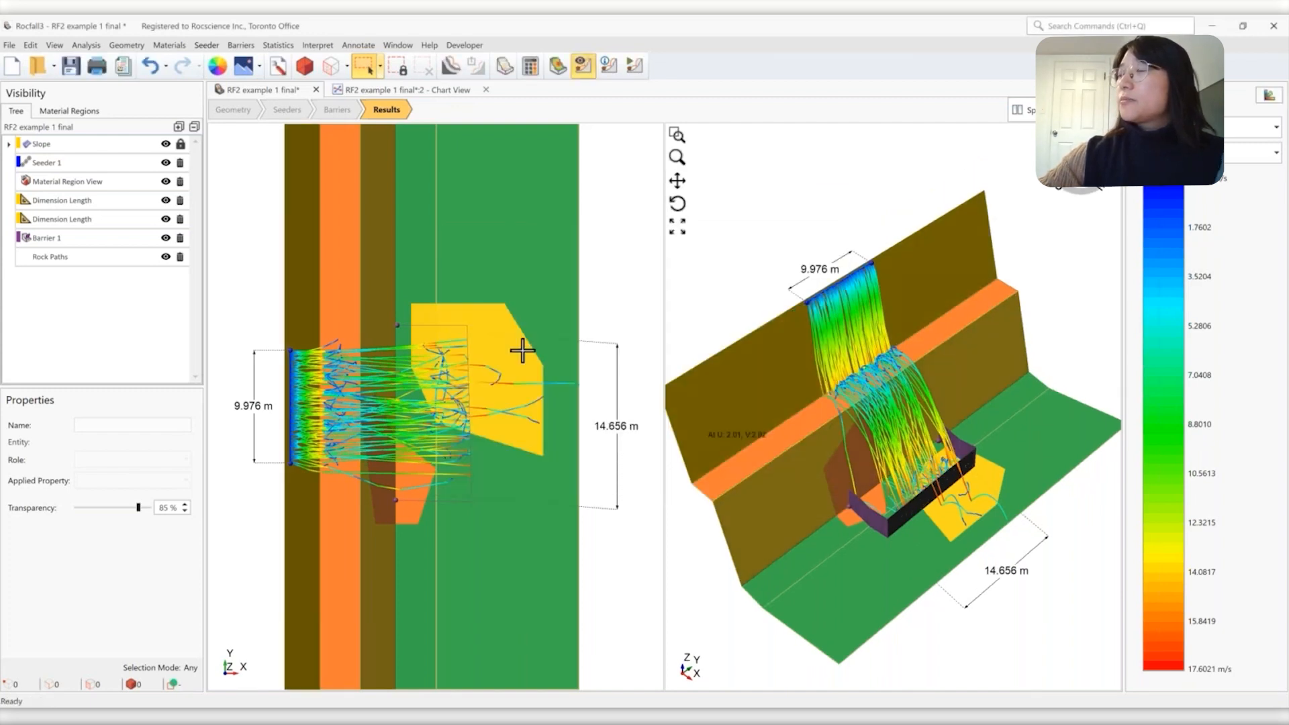
{"action": "left_click", "coordinate": [166, 258]}
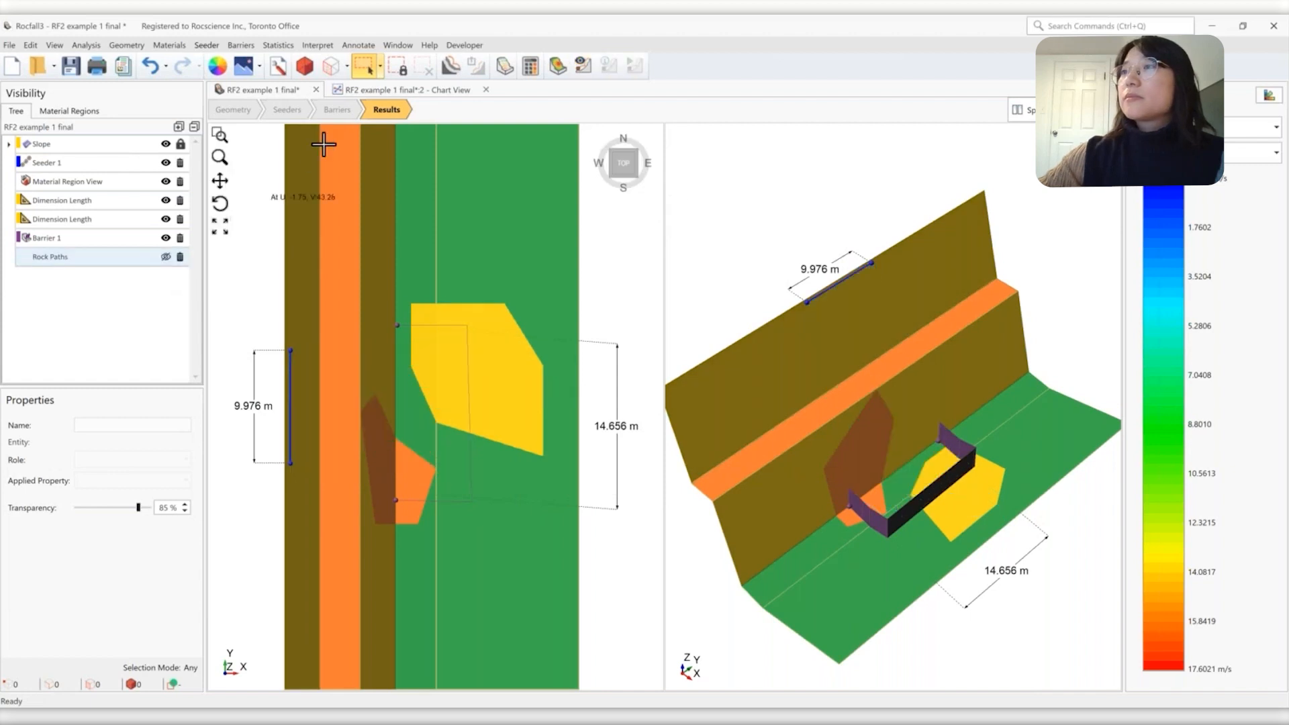
{"action": "left_click", "coordinate": [166, 256]}
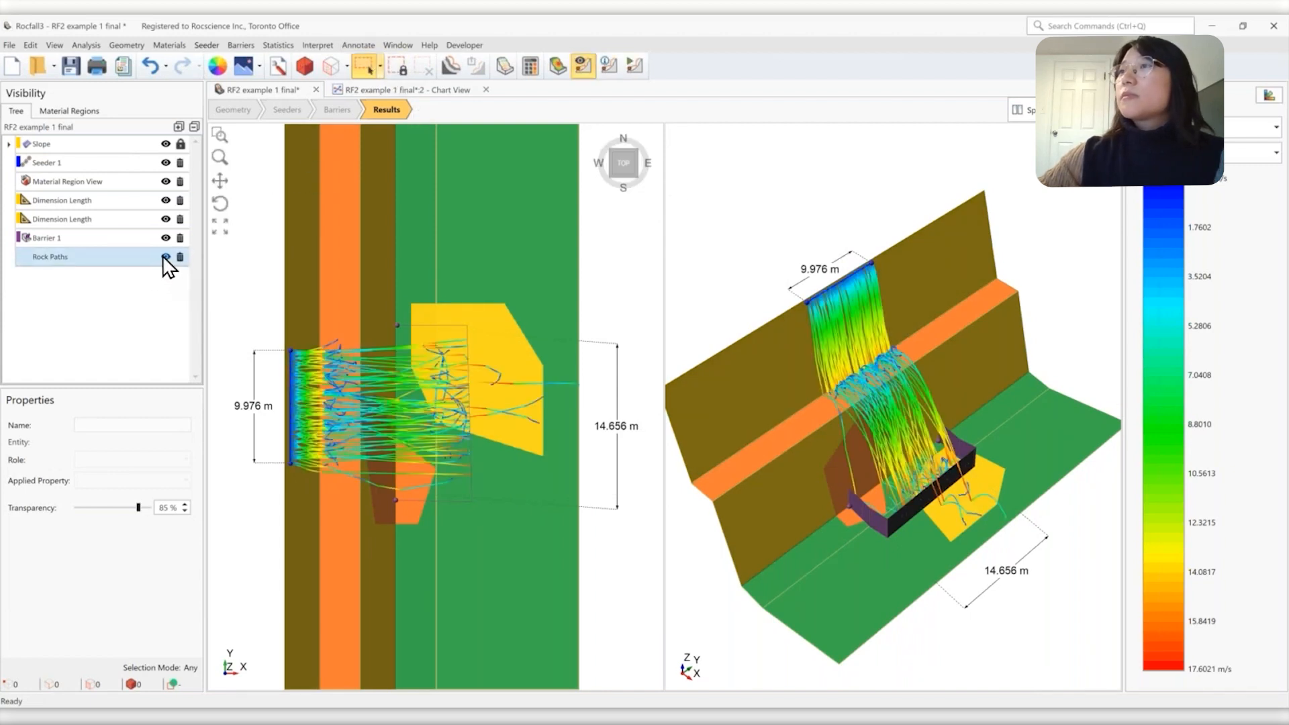
Hide the rock paths and play an animation of all rocks falling simultaneously instead of one at a time
{"action": "left_click", "coordinate": [636, 67]}
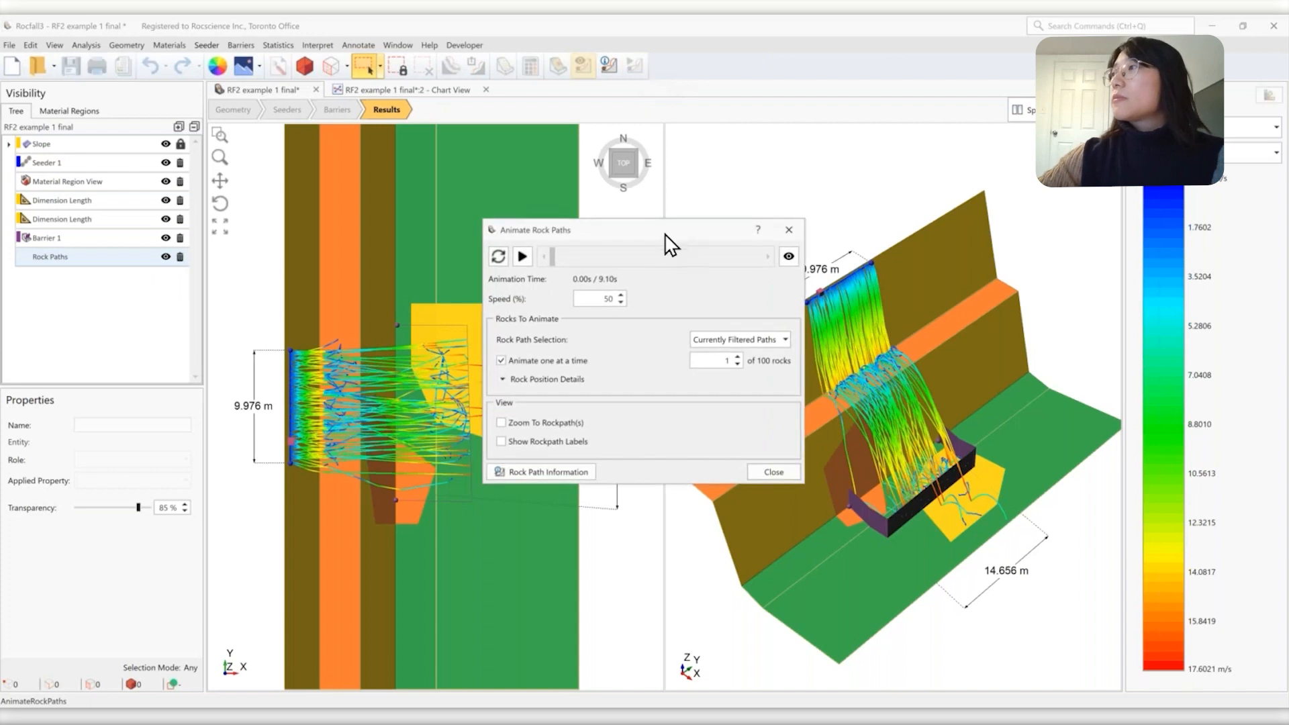
{"action": "left_click_drag", "start_coordinate": [665, 234], "coordinate": [785, 30]}
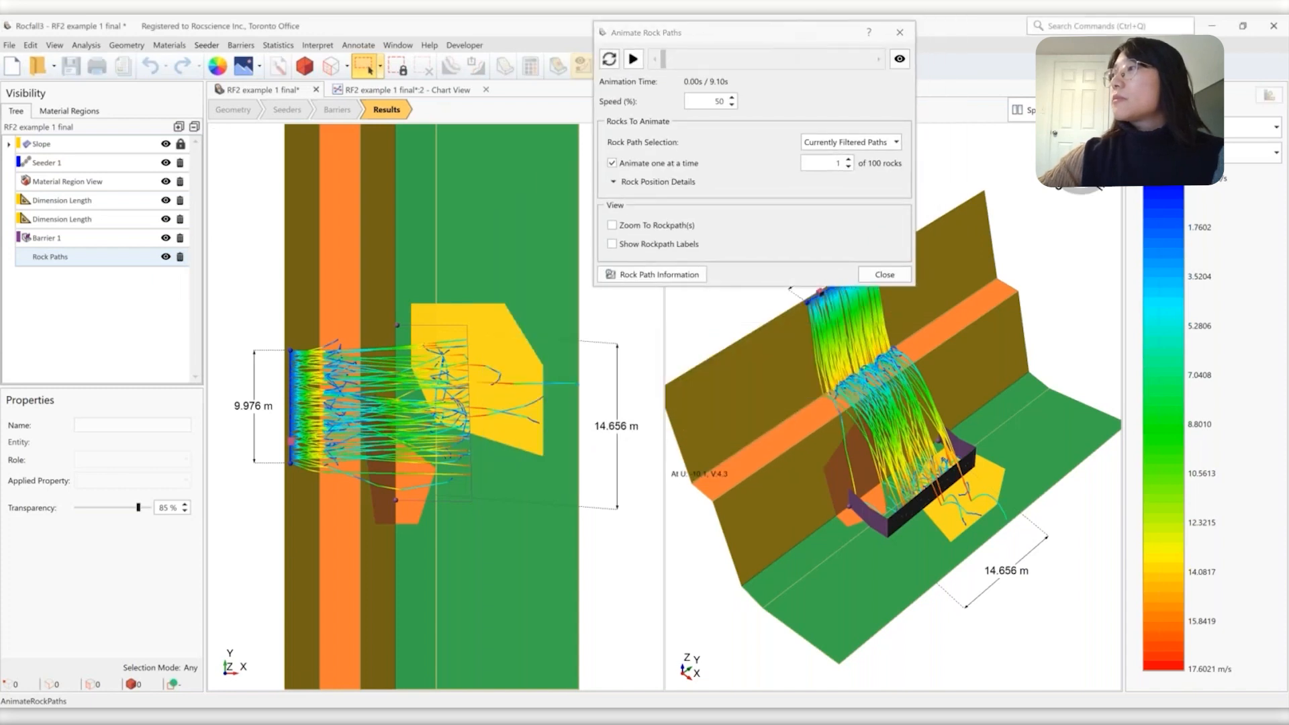
{"action": "scroll", "coordinate": [623, 583], "scroll_direction": "down", "scroll_amount": 2}
{"action": "scroll", "coordinate": [806, 590], "scroll_direction": "down", "scroll_amount": 2}
{"action": "scroll", "coordinate": [859, 391], "scroll_direction": "up", "scroll_amount": 3}
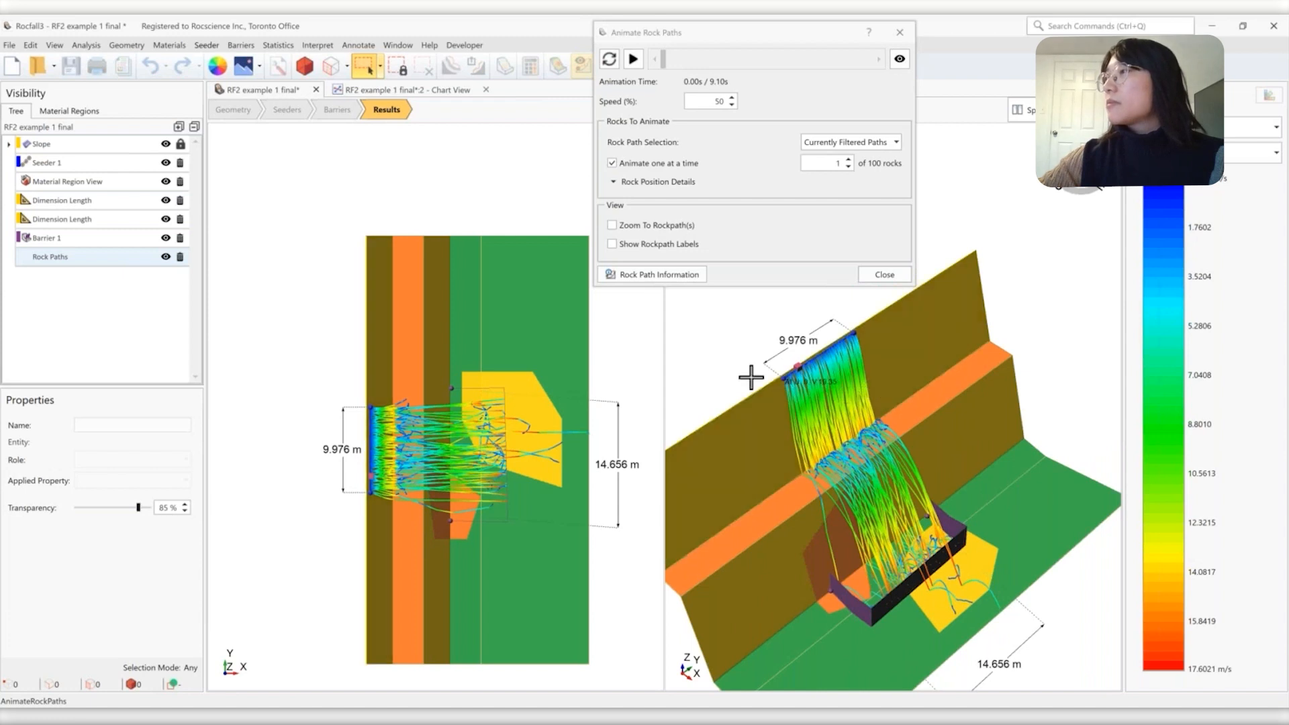
{"action": "left_click", "coordinate": [166, 257]}
{"action": "left_click", "coordinate": [611, 163]}
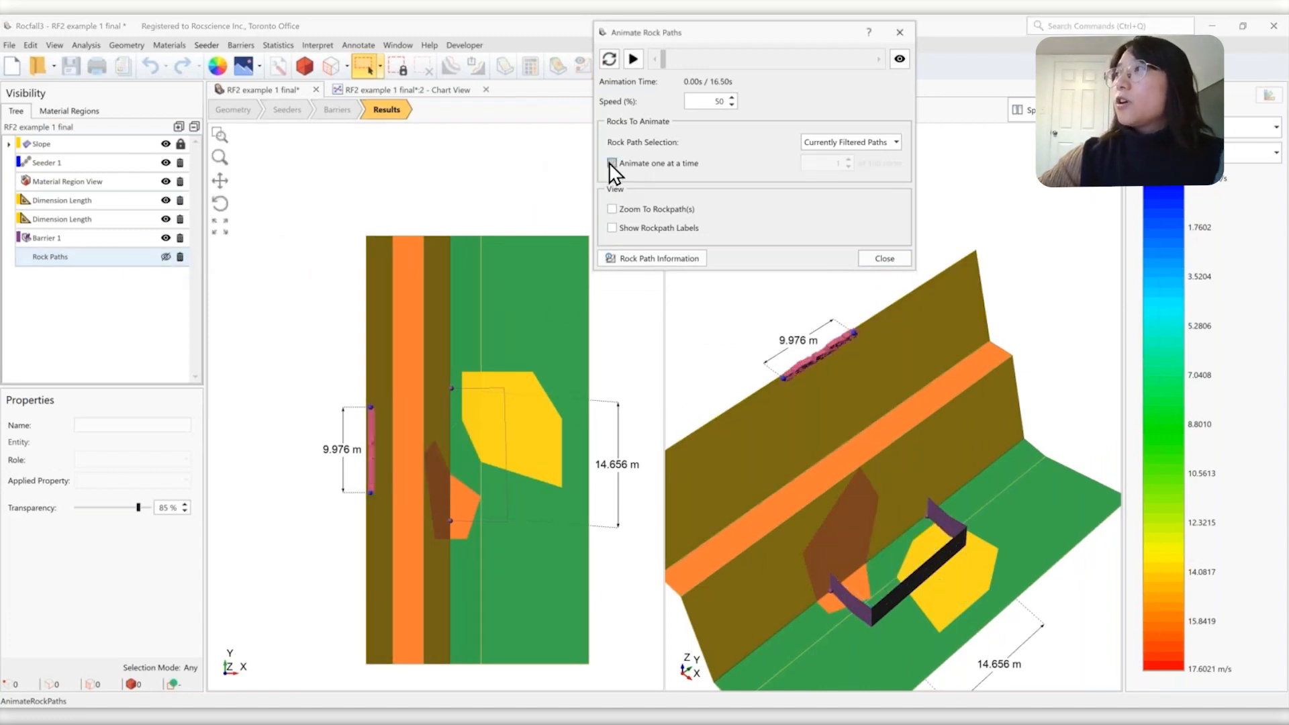
{"action": "left_click", "coordinate": [633, 59]}
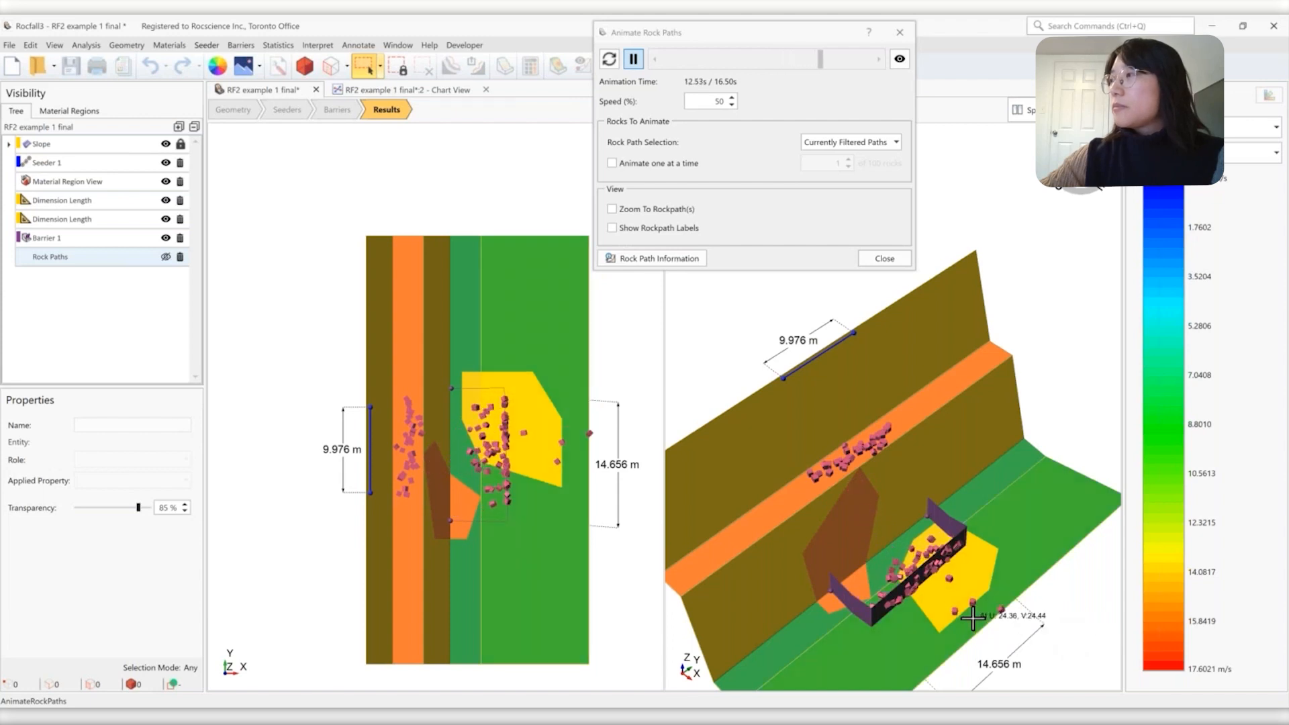
Examine the animated rocks around the barrier in a maximized 3D view, and close the animation
{"action": "scroll", "coordinate": [940, 615], "scroll_direction": "up", "scroll_amount": 3}
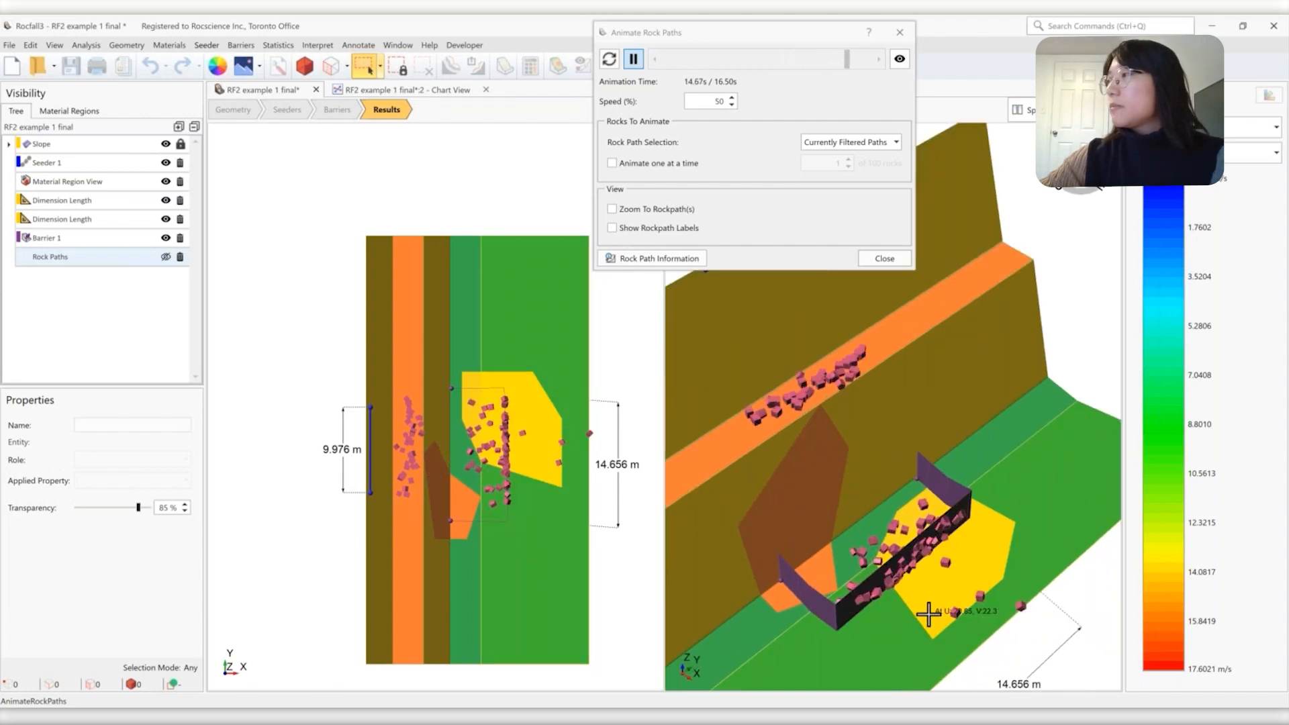
{"action": "double_click", "coordinate": [1079, 279]}
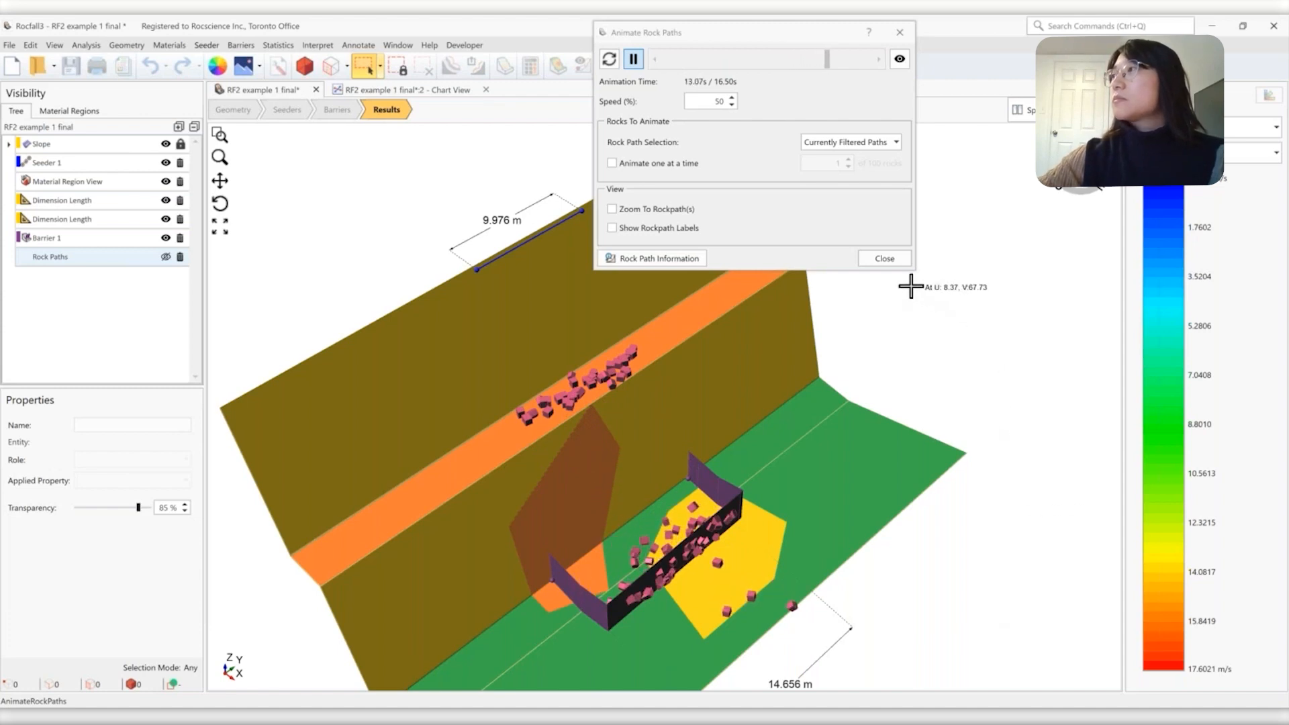
{"action": "left_click", "coordinate": [885, 261]}
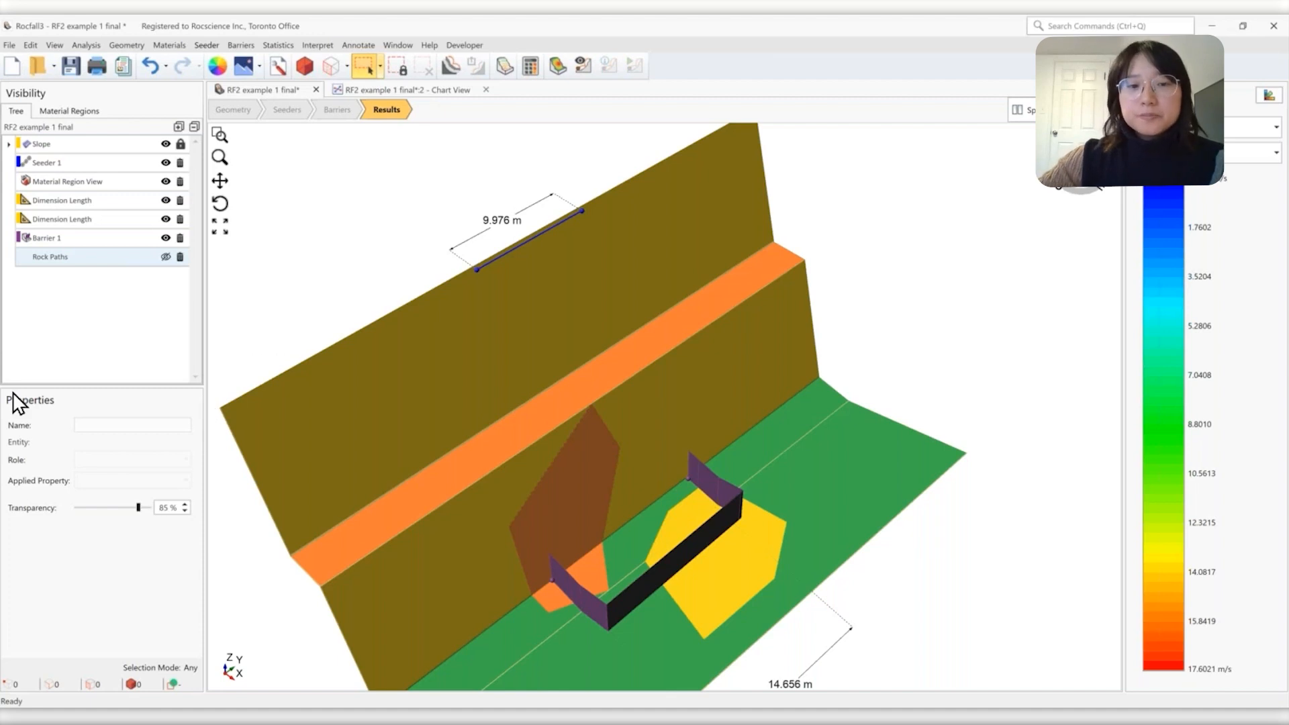
{"action": "scroll", "coordinate": [302, 216], "scroll_direction": "down", "scroll_amount": 2}
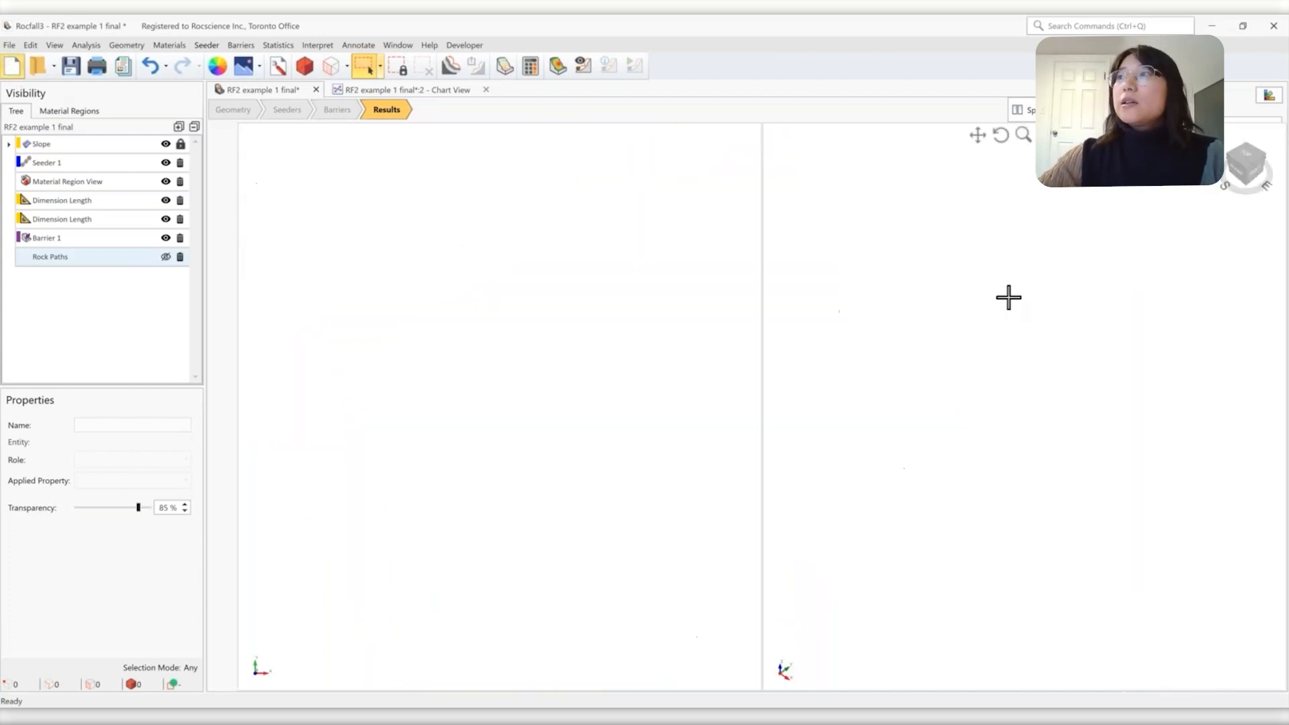
Create a new project and enable scaling of Rn by velocity for its Lump Mass analysis
{"action": "key", "text": "ctrl+n"}
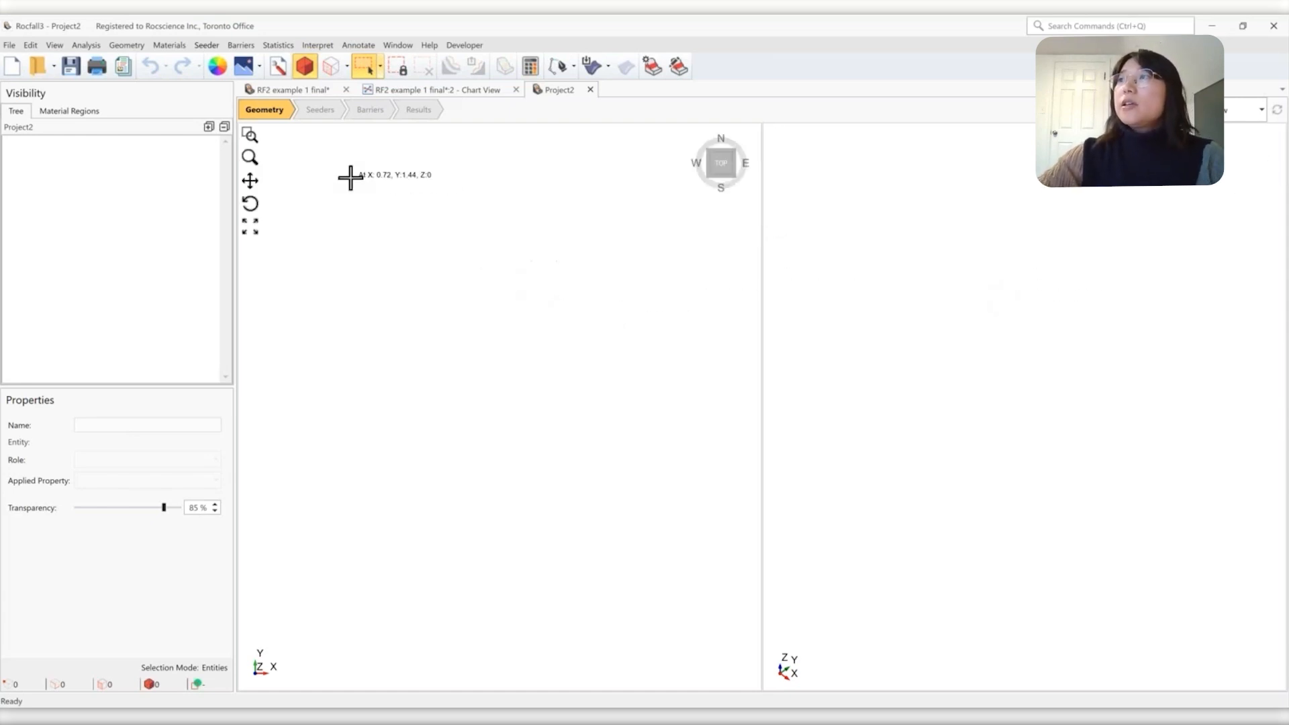
{"action": "left_click", "coordinate": [82, 44]}
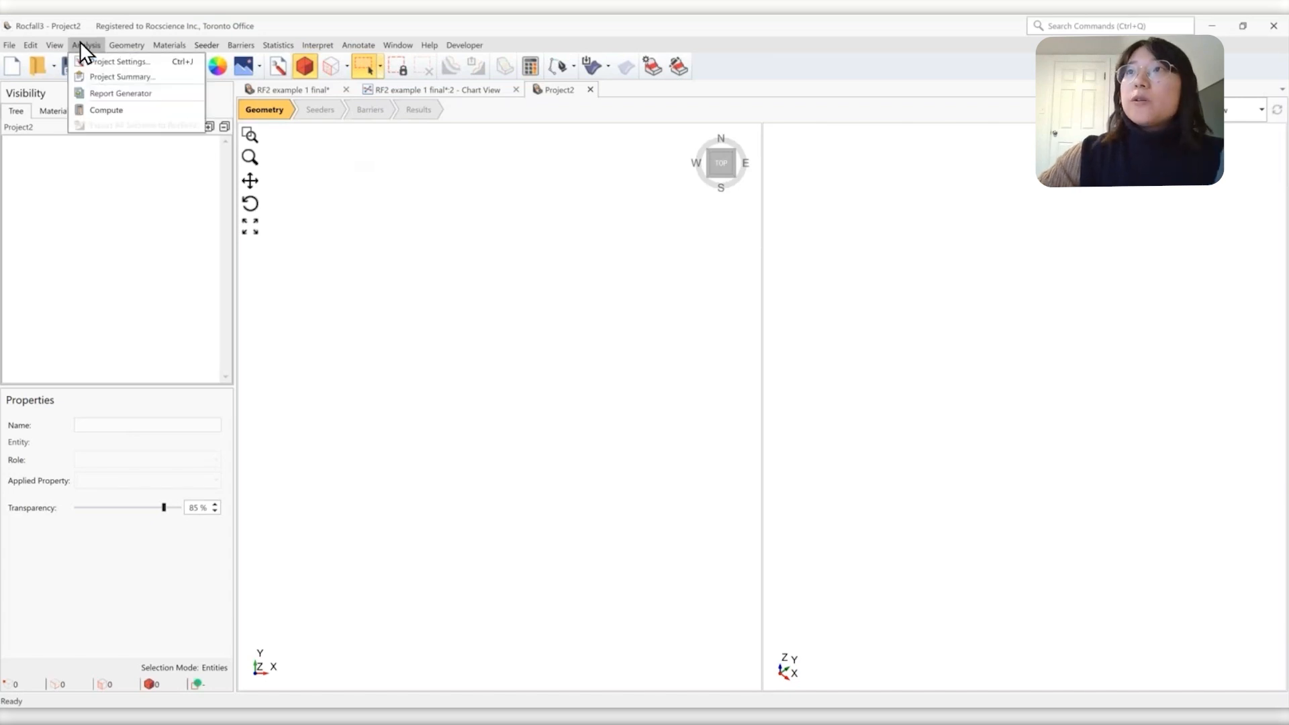
{"action": "left_click", "coordinate": [98, 60]}
{"action": "left_click", "coordinate": [479, 280]}
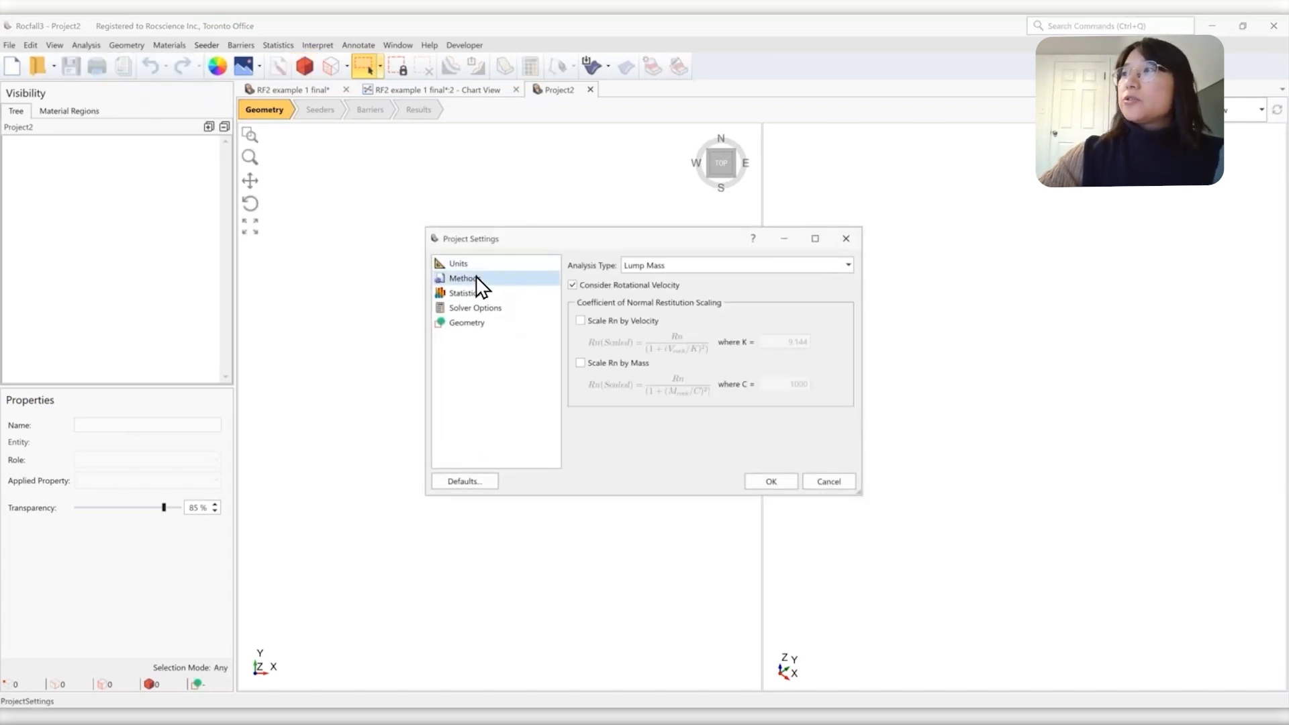
{"action": "left_click", "coordinate": [613, 322]}
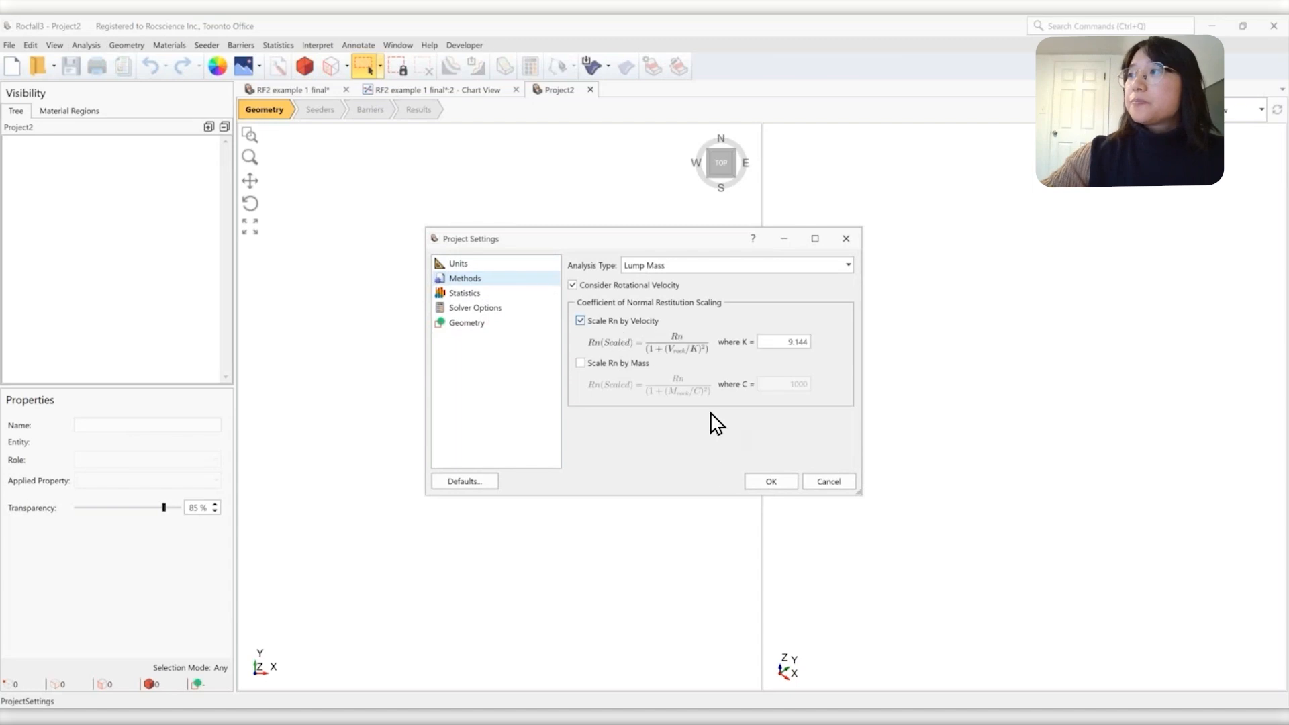
{"action": "left_click", "coordinate": [770, 482]}
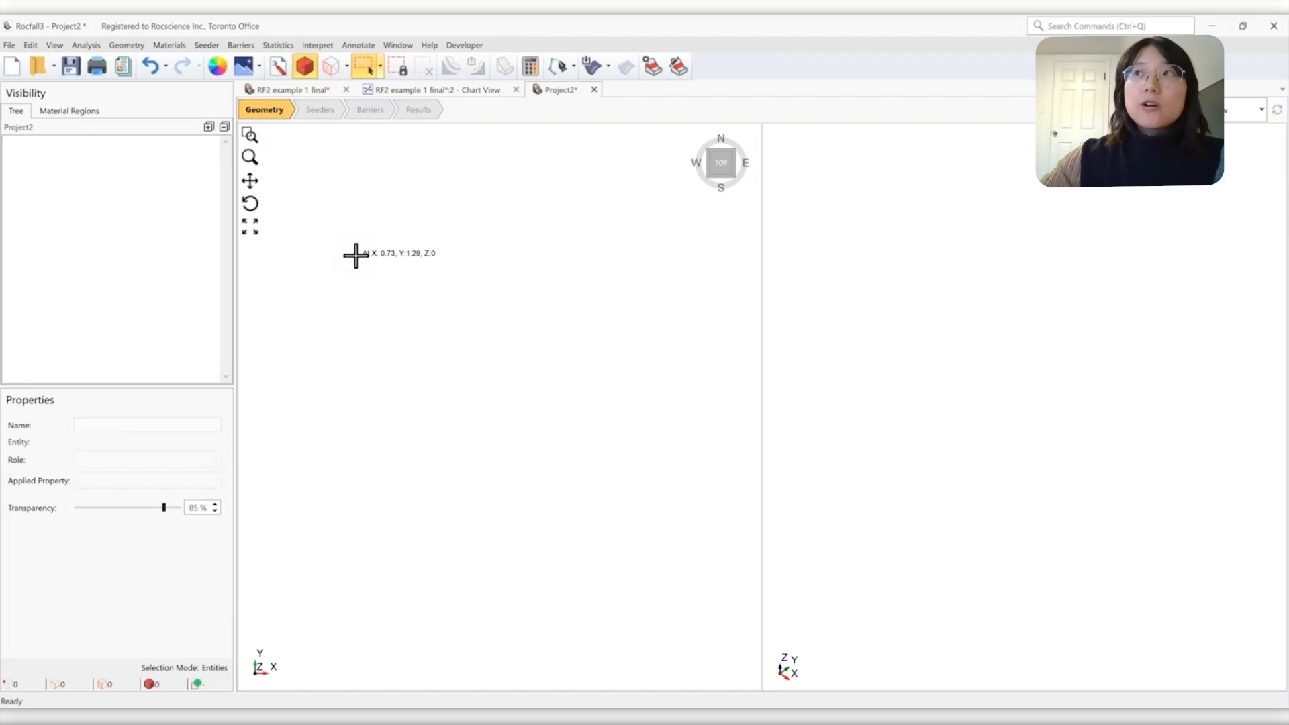
Start importing online terrain geometry and display the map with the Satellite layer
{"action": "left_click", "coordinate": [127, 44]}
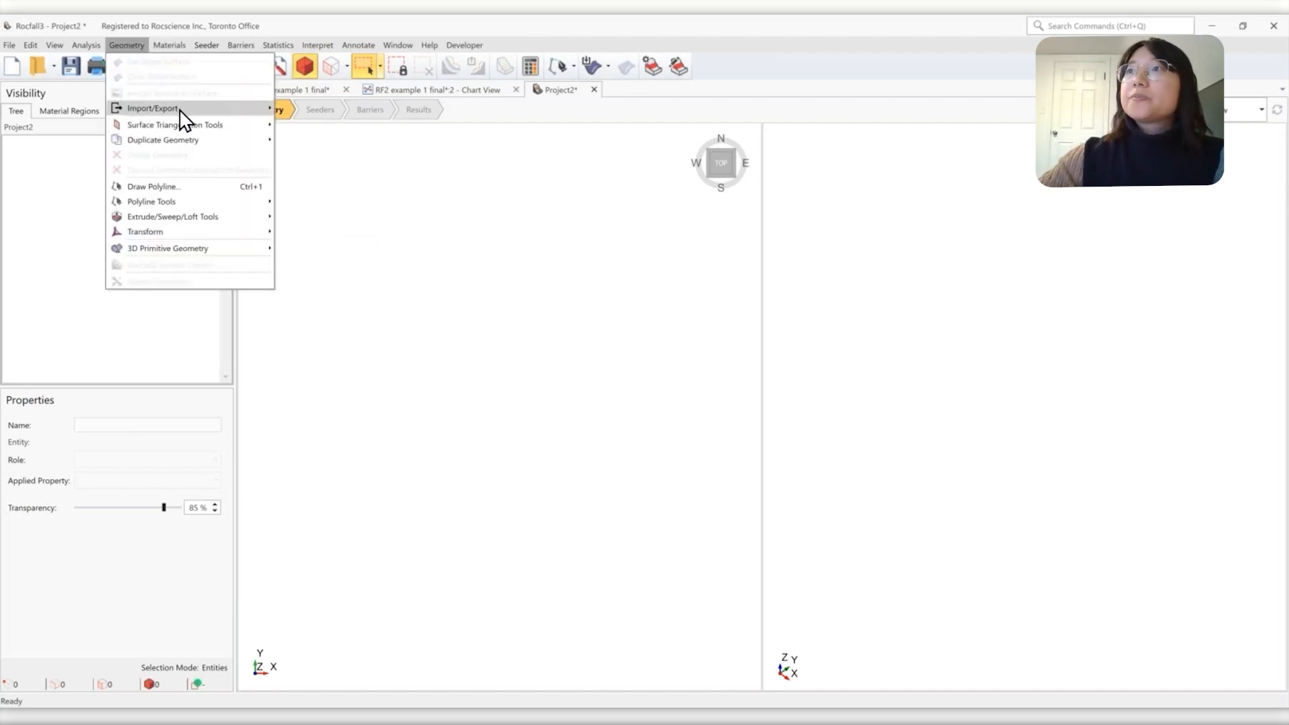
{"action": "mouse_move", "coordinate": [191, 110]}
{"action": "left_click", "coordinate": [329, 158]}
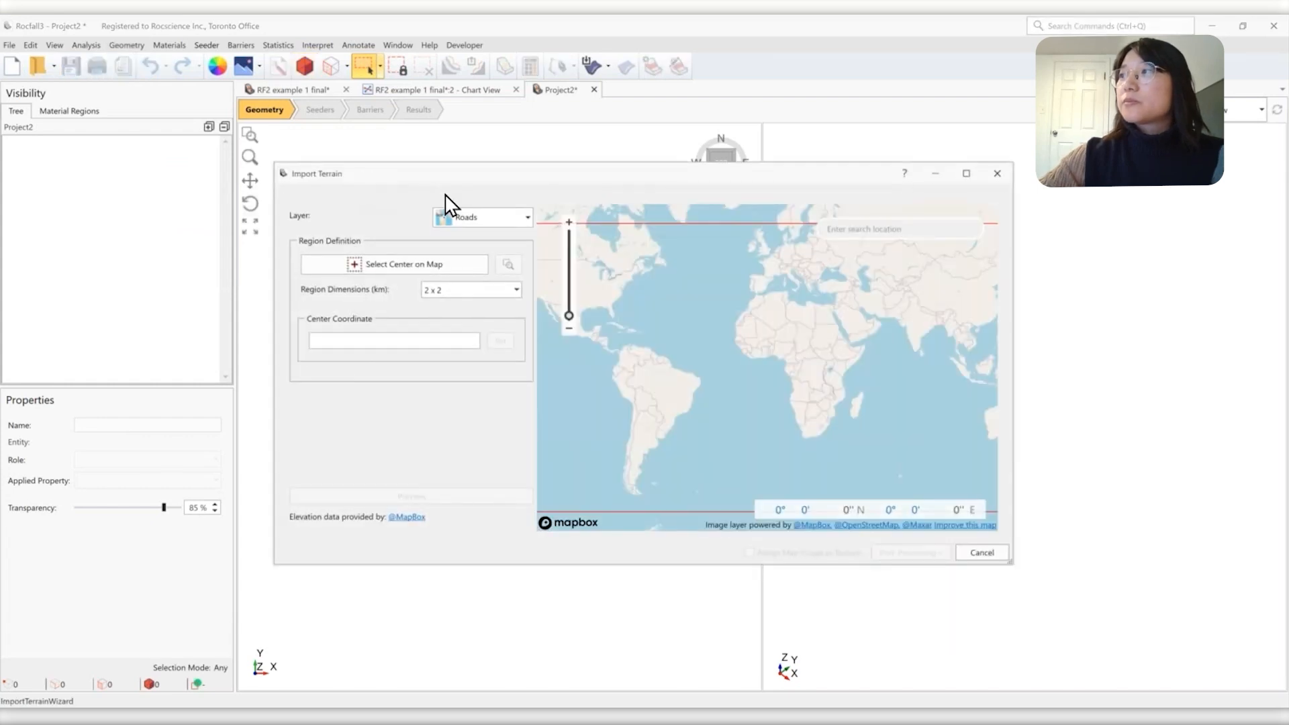
{"action": "left_click", "coordinate": [495, 218]}
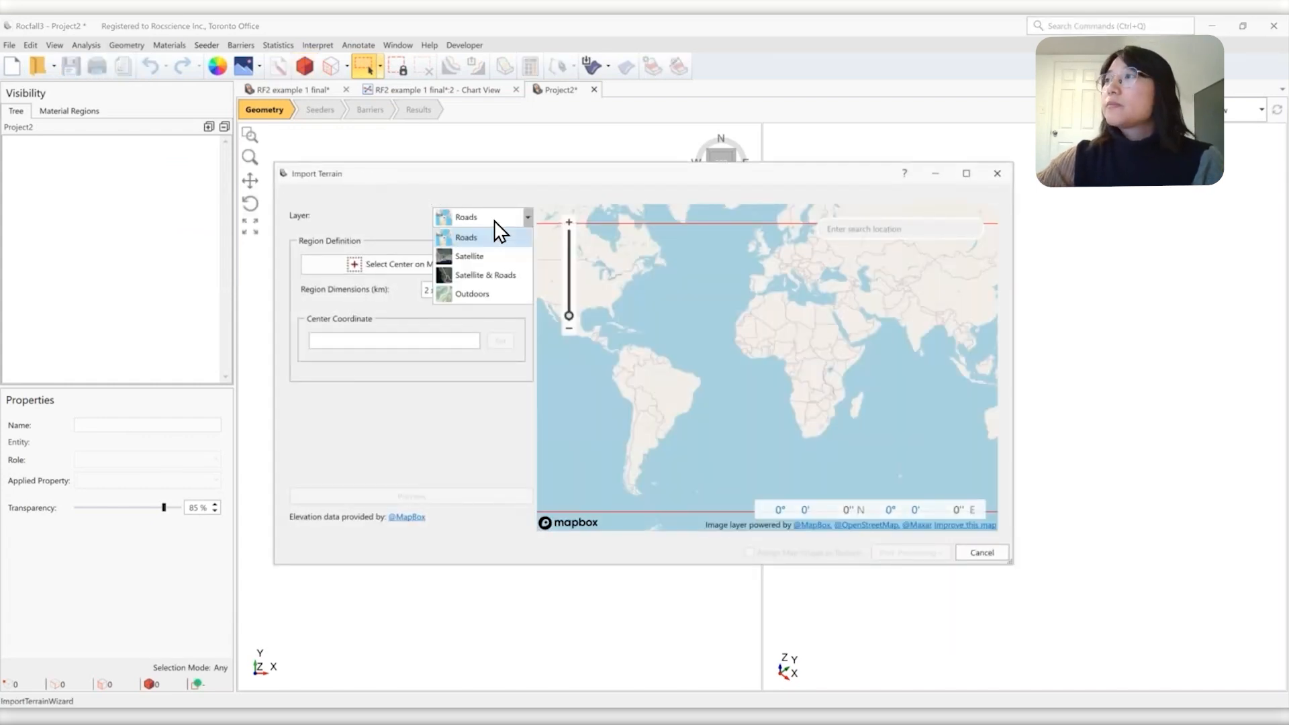
{"action": "left_click", "coordinate": [489, 260]}
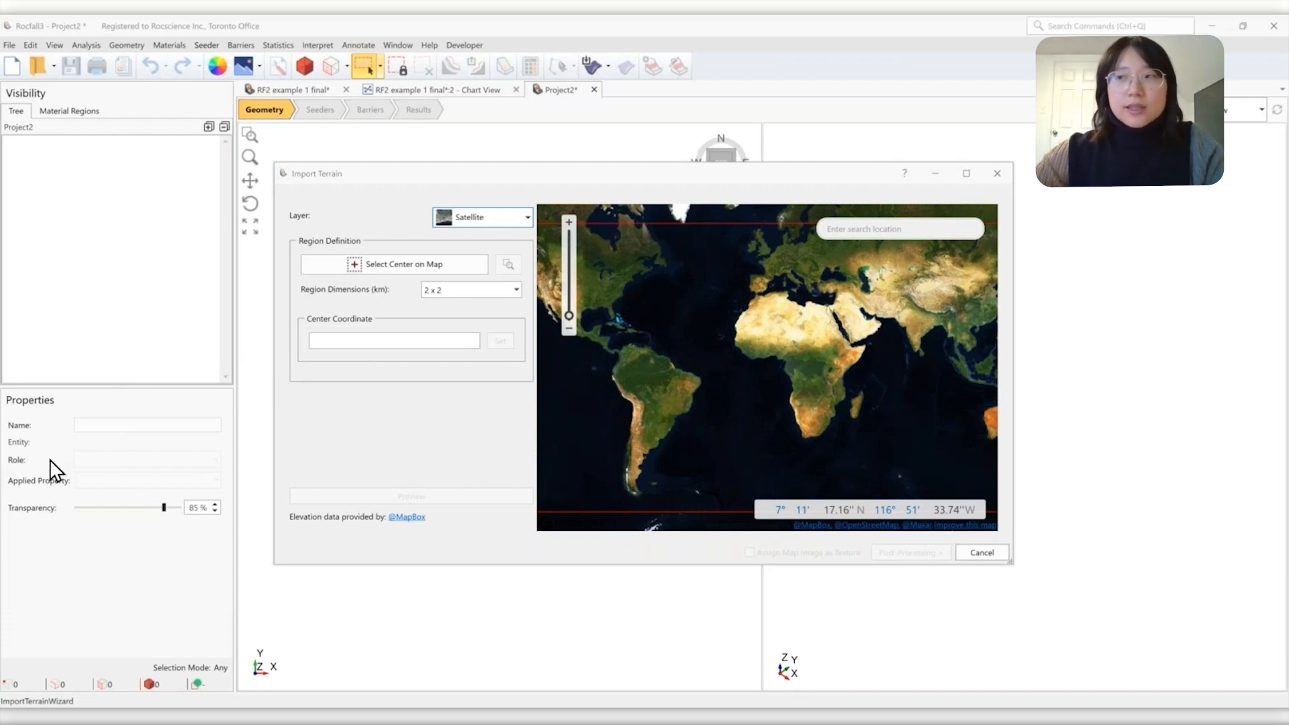
Center the terrain region at 36.0733514152078, -121.606052229849 and set its dimensions to 0.5 x 0.5 km
{"action": "left_click", "coordinate": [370, 340]}
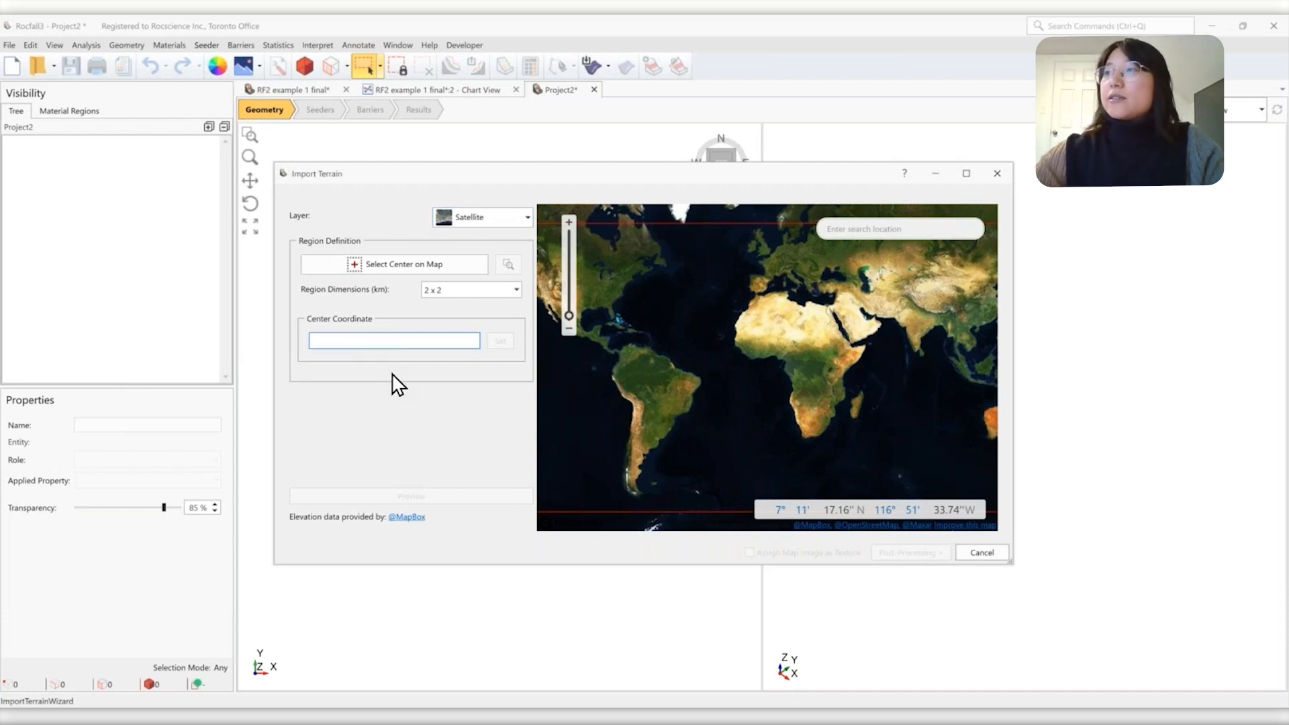
{"action": "type", "text": "36.0733514152078, -121.606052229849"}
{"action": "left_click", "coordinate": [500, 346]}
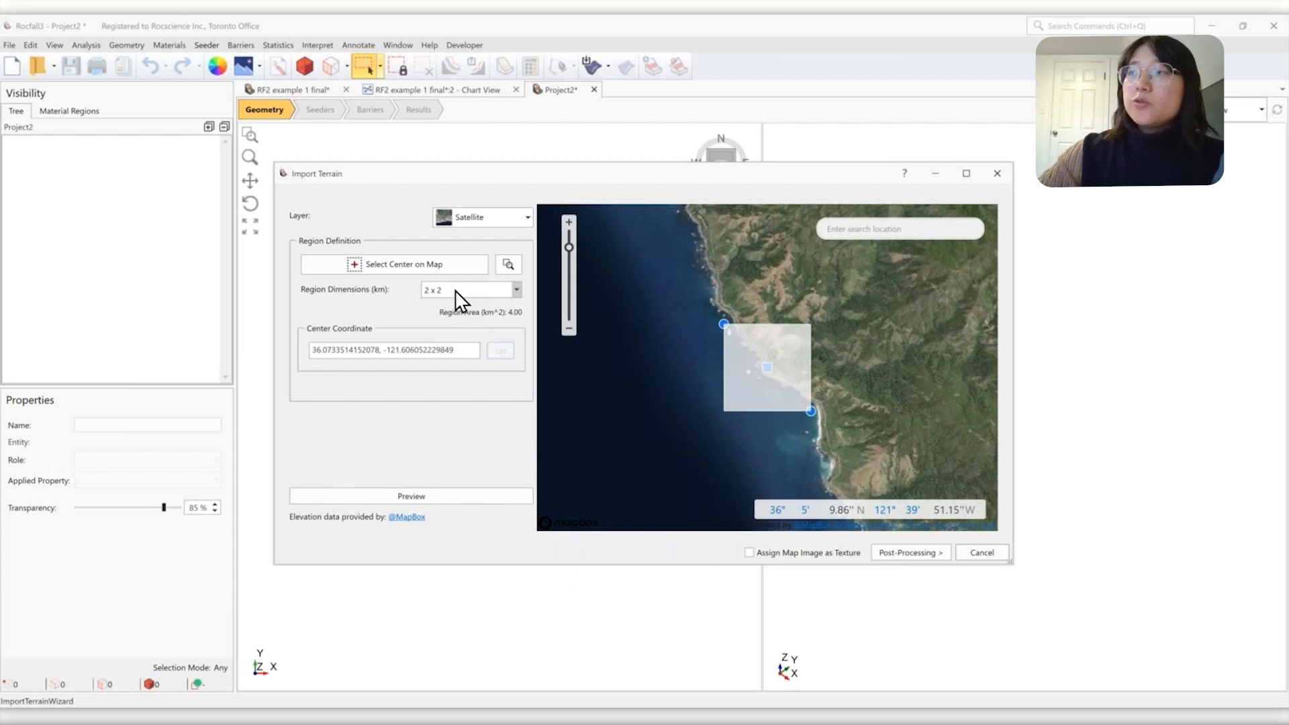
{"action": "left_click", "coordinate": [456, 290]}
{"action": "left_click", "coordinate": [440, 307]}
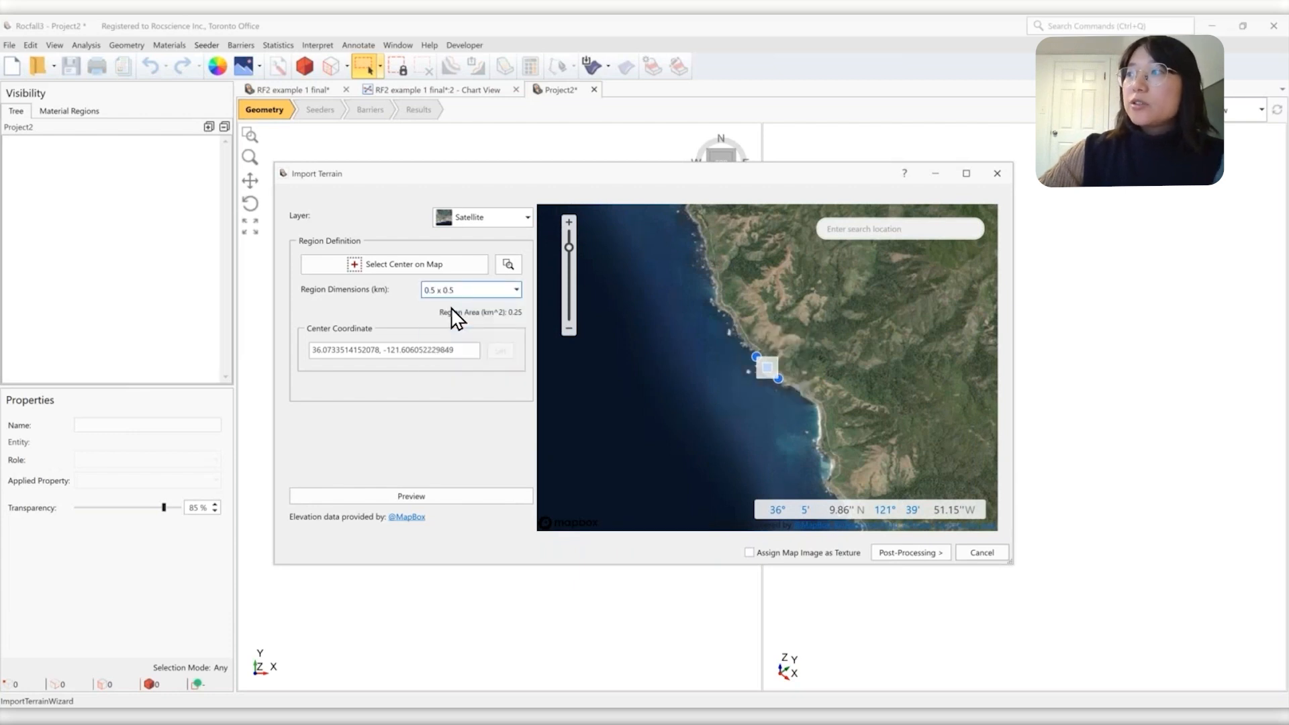
{"action": "scroll", "coordinate": [756, 382], "scroll_direction": "up", "scroll_amount": 4}
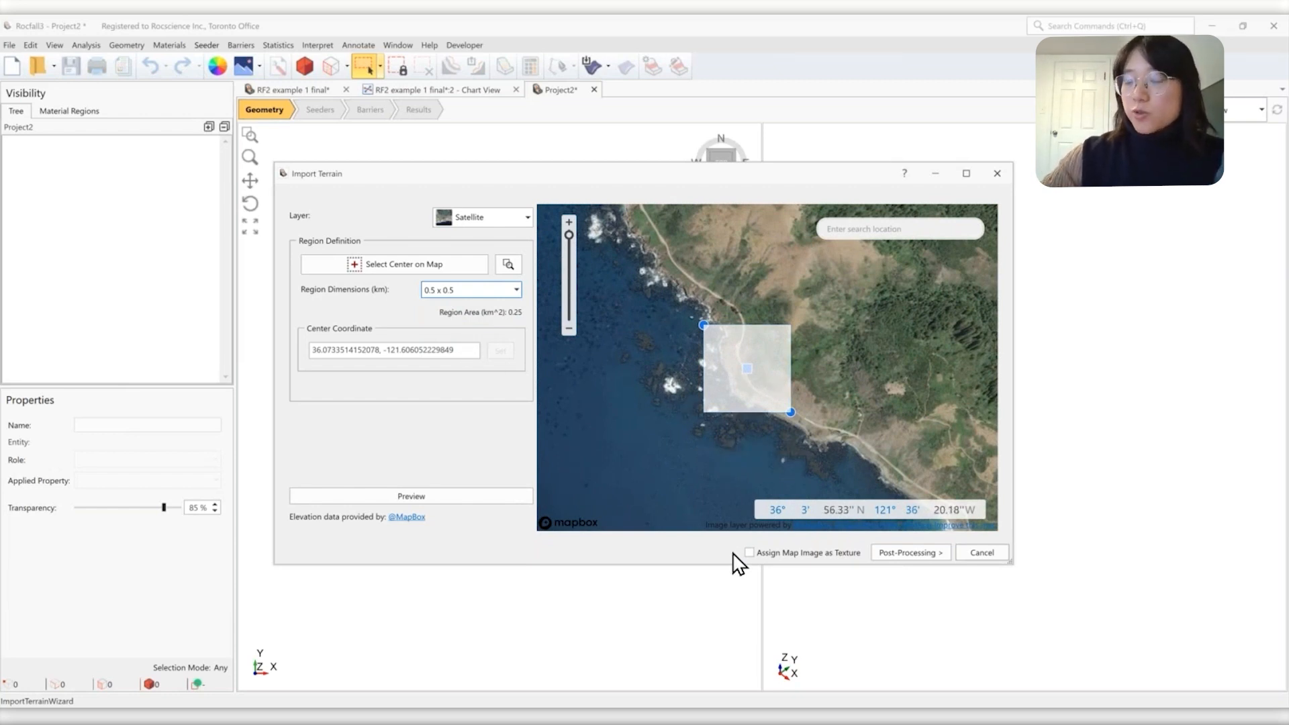
Assign the map image as texture, check the terrain surface for defects, and complete the terrain import
{"action": "left_click", "coordinate": [749, 553]}
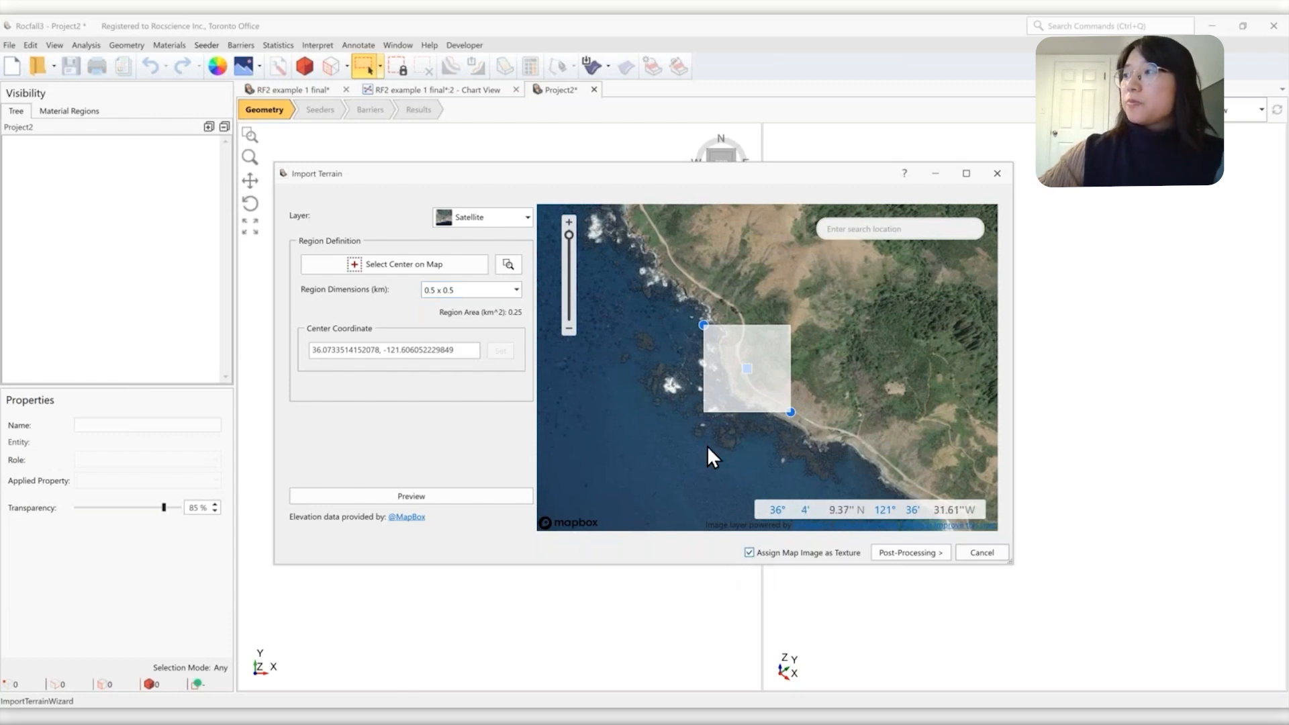
{"action": "left_click", "coordinate": [908, 554]}
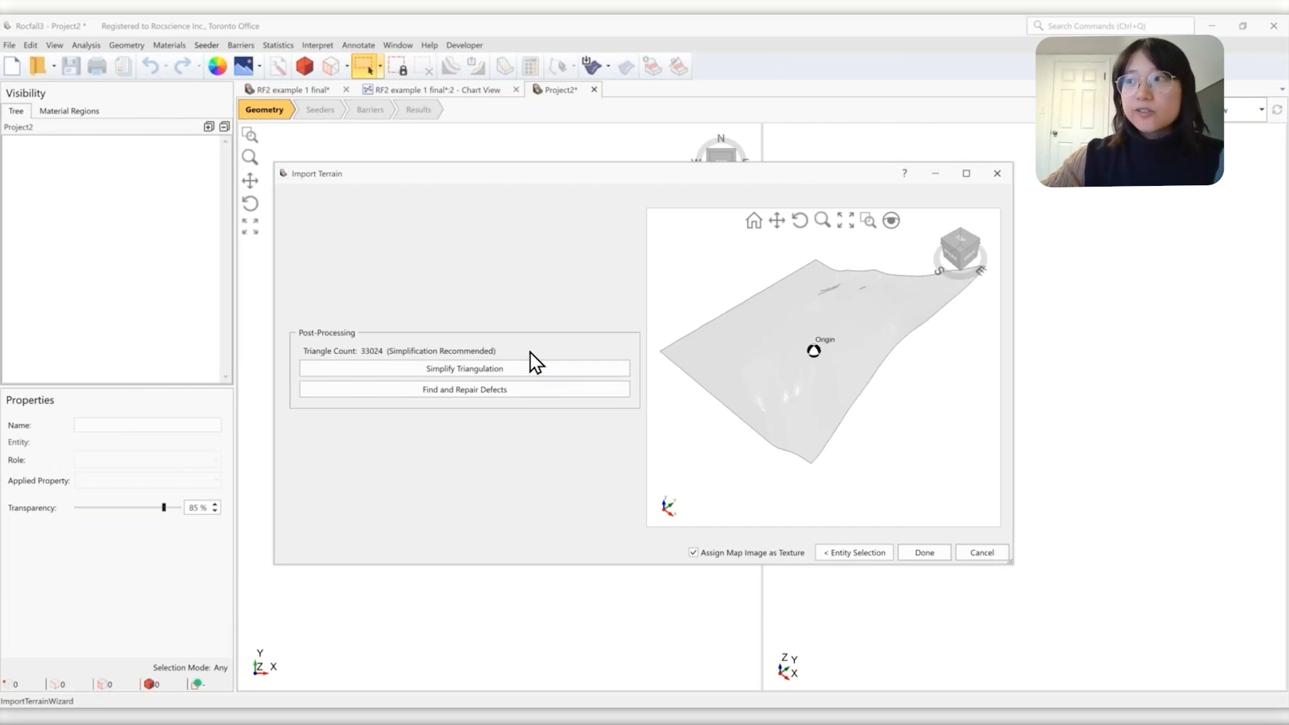
{"action": "left_click", "coordinate": [520, 401]}
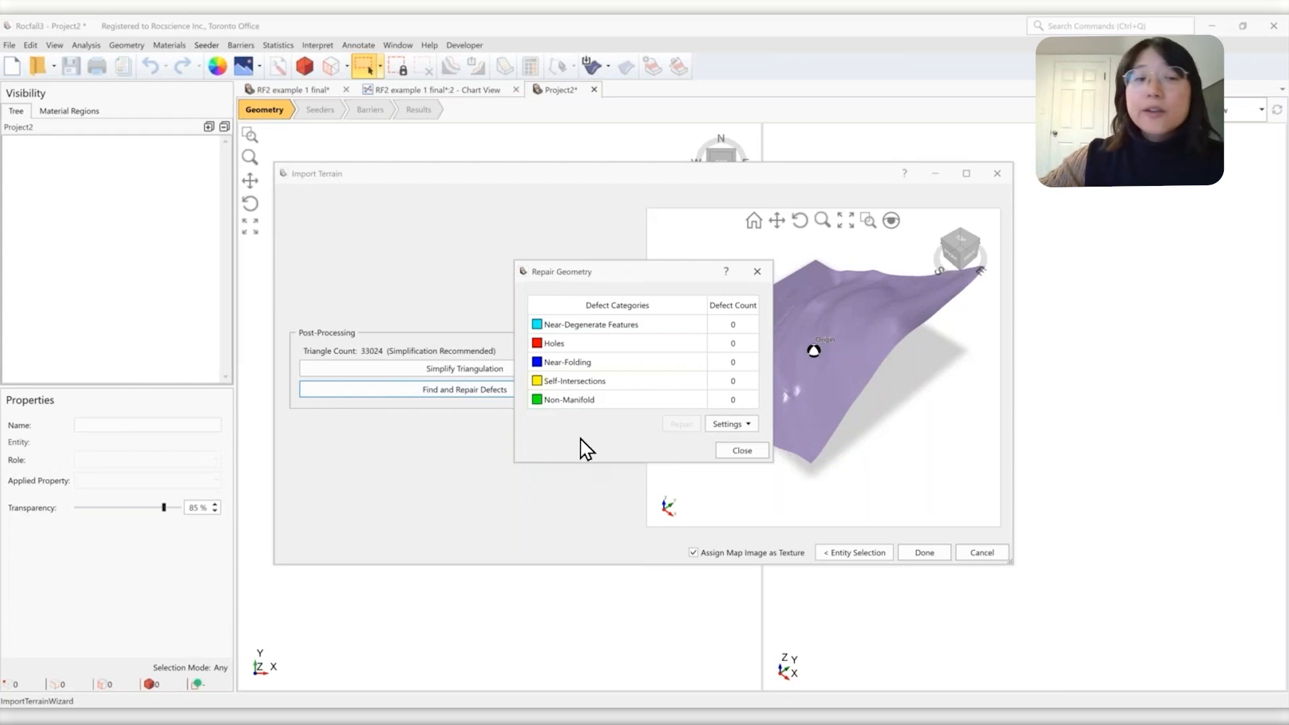
{"action": "left_click", "coordinate": [744, 451]}
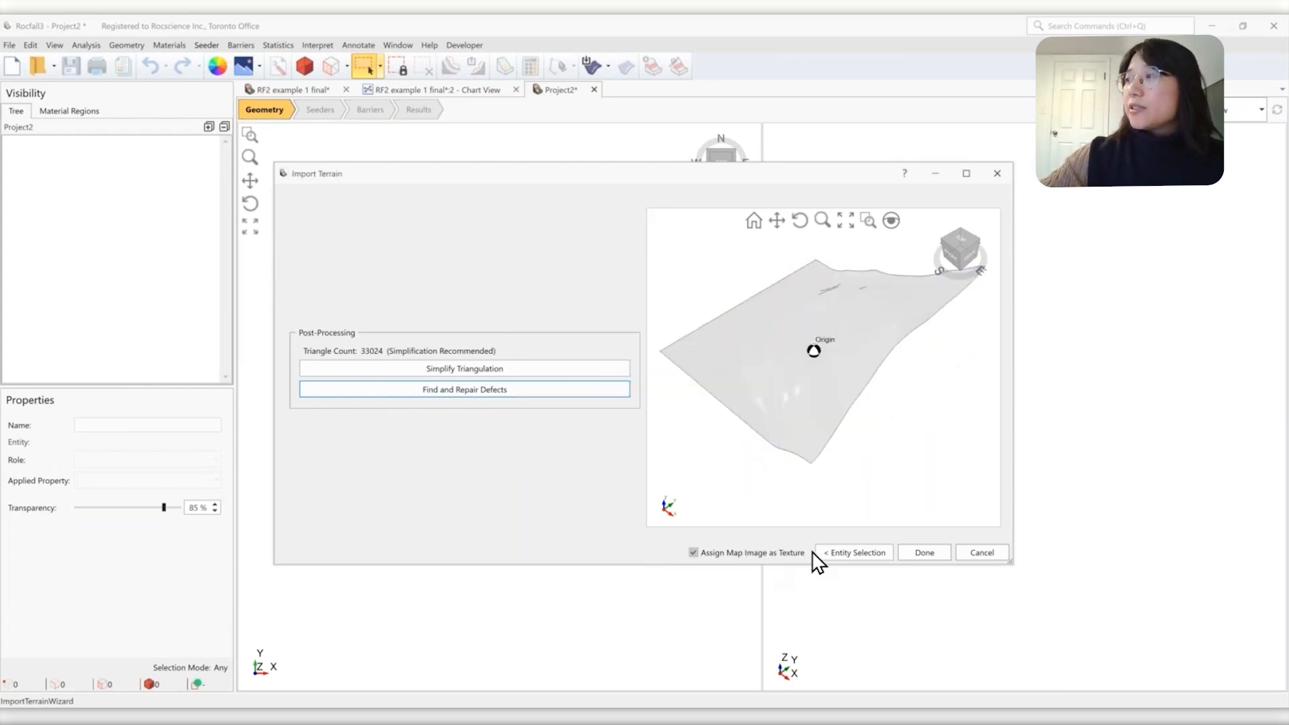
{"action": "left_click", "coordinate": [925, 552]}
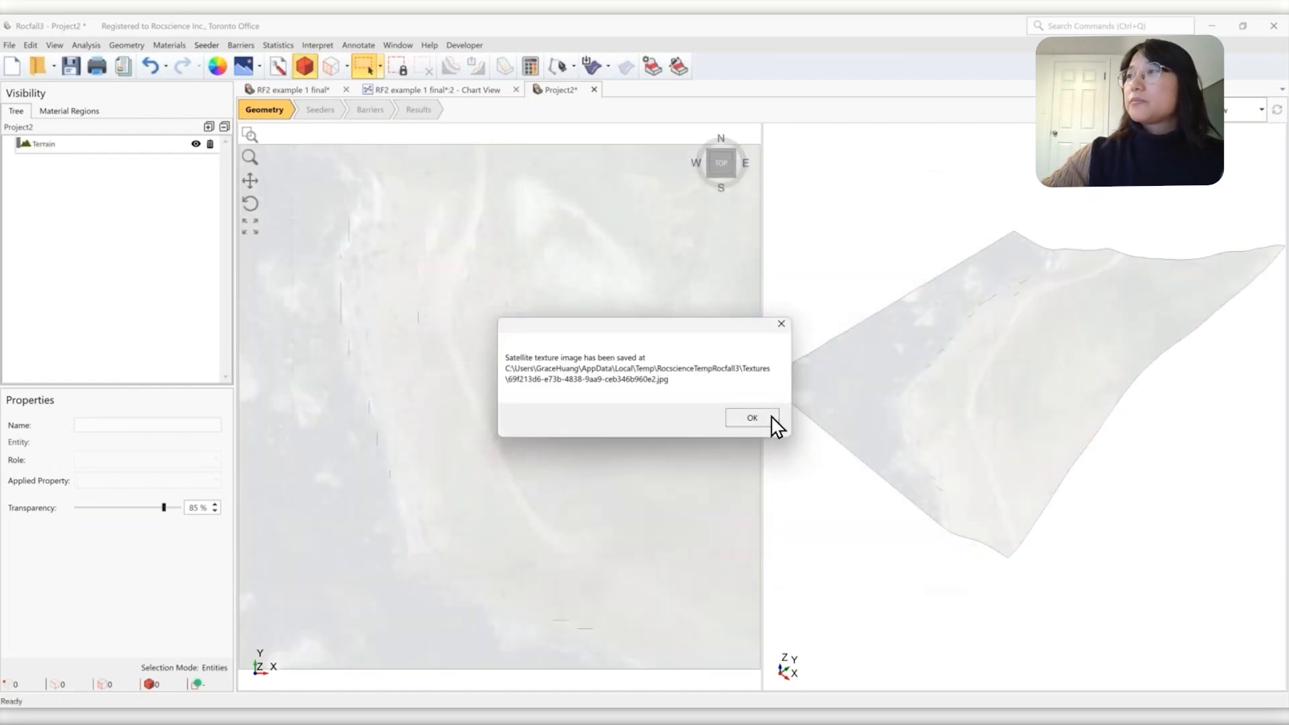
{"action": "left_click", "coordinate": [769, 418]}
Set the imported Terrain surface as the slope surface
{"action": "left_click", "coordinate": [144, 145]}
{"action": "left_click", "coordinate": [126, 45]}
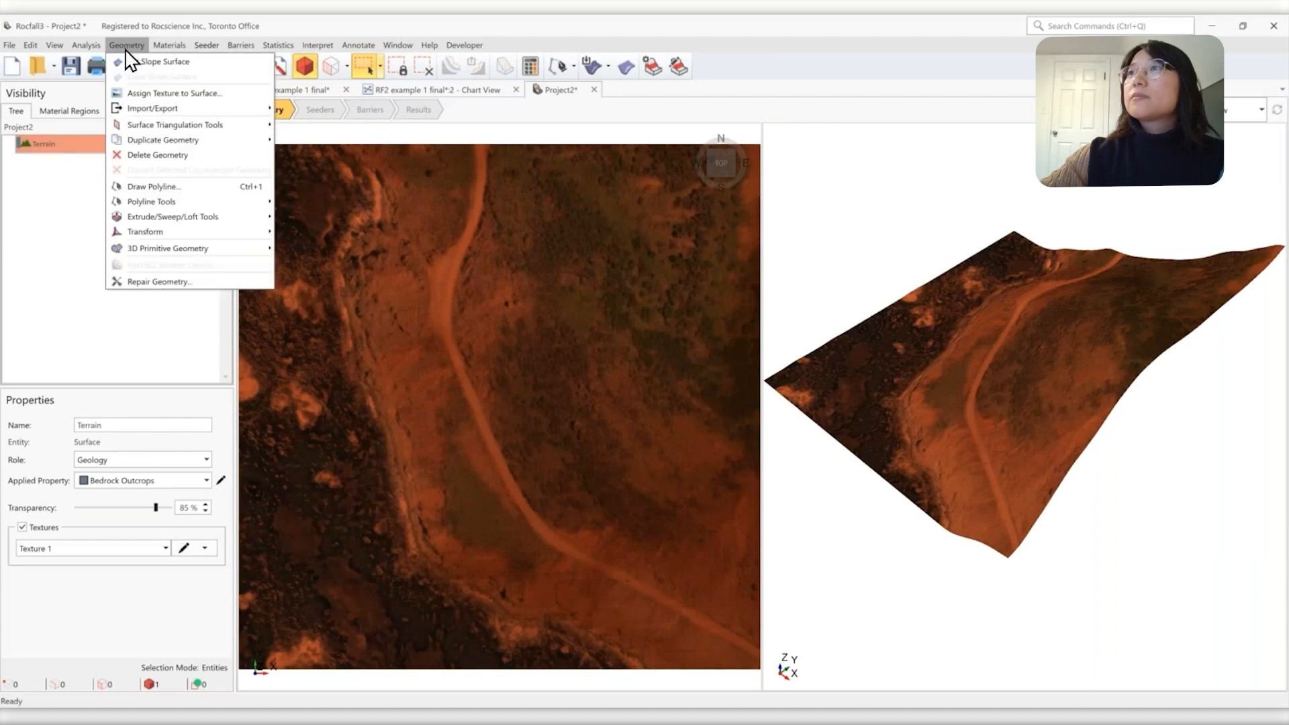
{"action": "left_click", "coordinate": [134, 61]}
{"action": "left_click", "coordinate": [127, 201]}
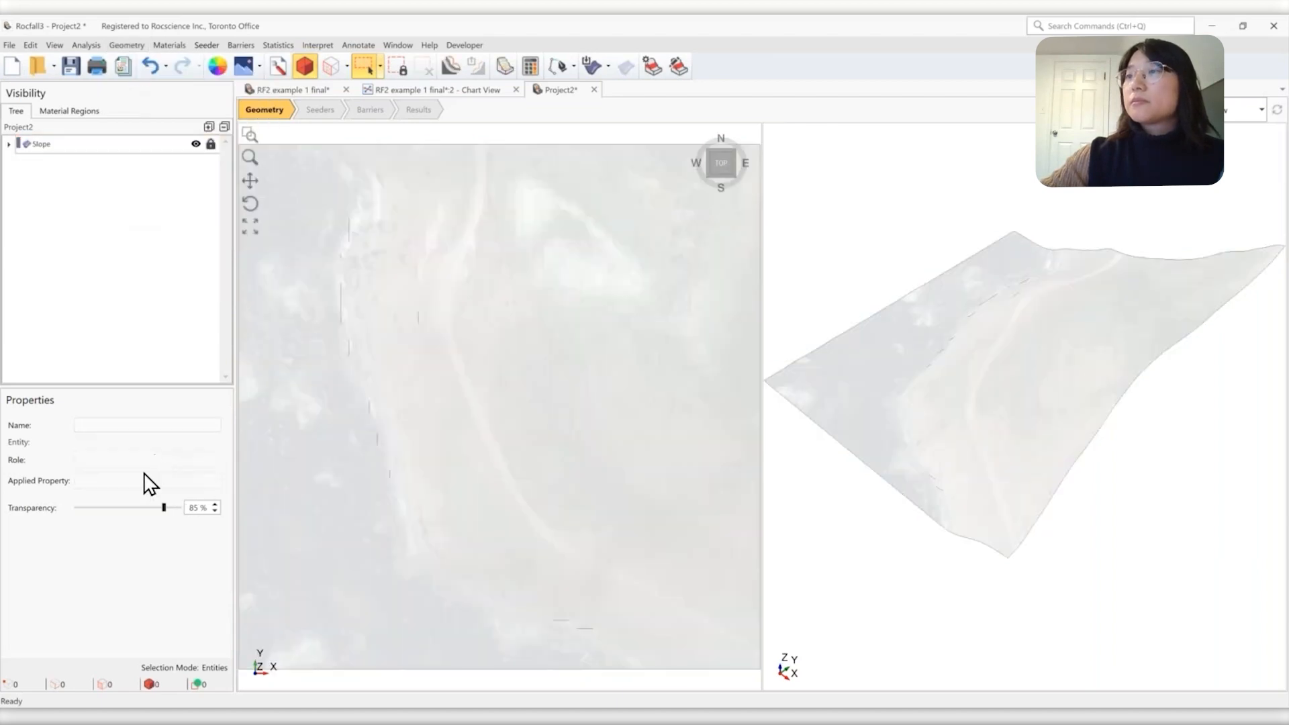
Set the model's transparency to 0 % so the slope is displayed fully opaque
{"action": "left_click_drag", "start_coordinate": [164, 508], "coordinate": [76, 508]}
{"action": "scroll", "coordinate": [847, 262], "scroll_direction": "down", "scroll_amount": 2}
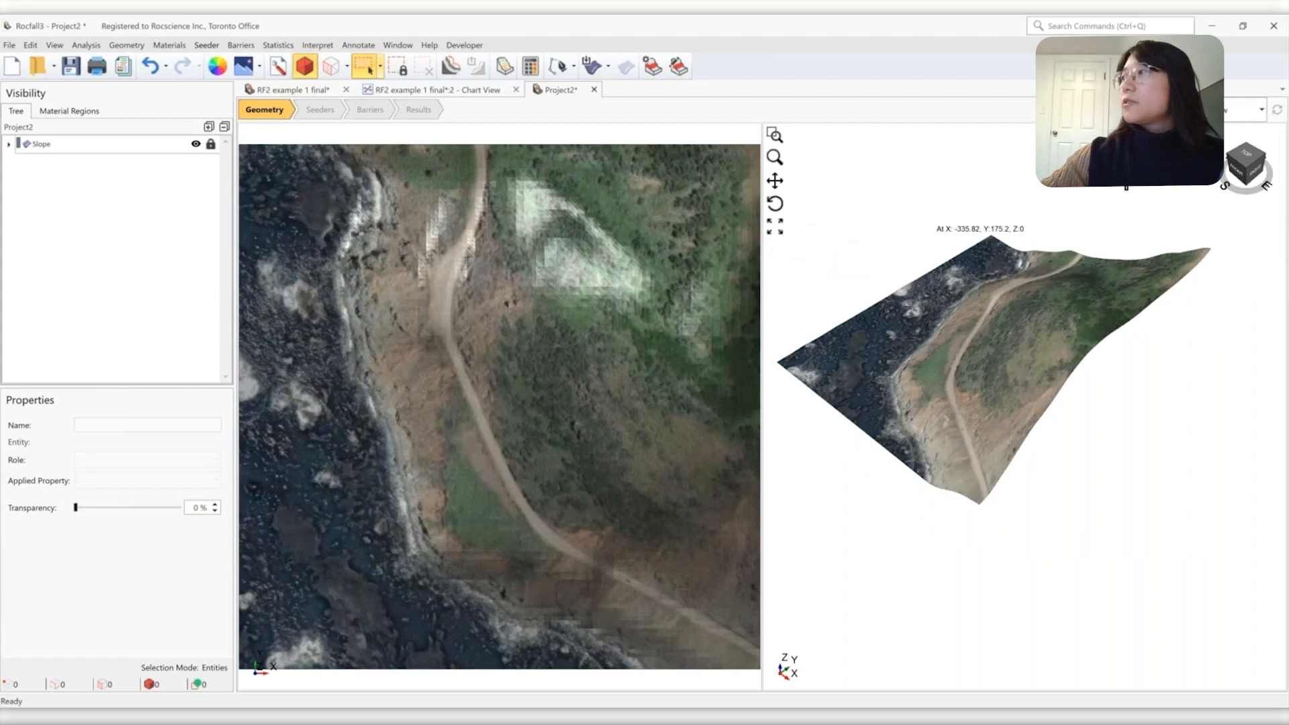
{"action": "left_click_drag", "start_coordinate": [1233, 171], "coordinate": [1250, 168]}
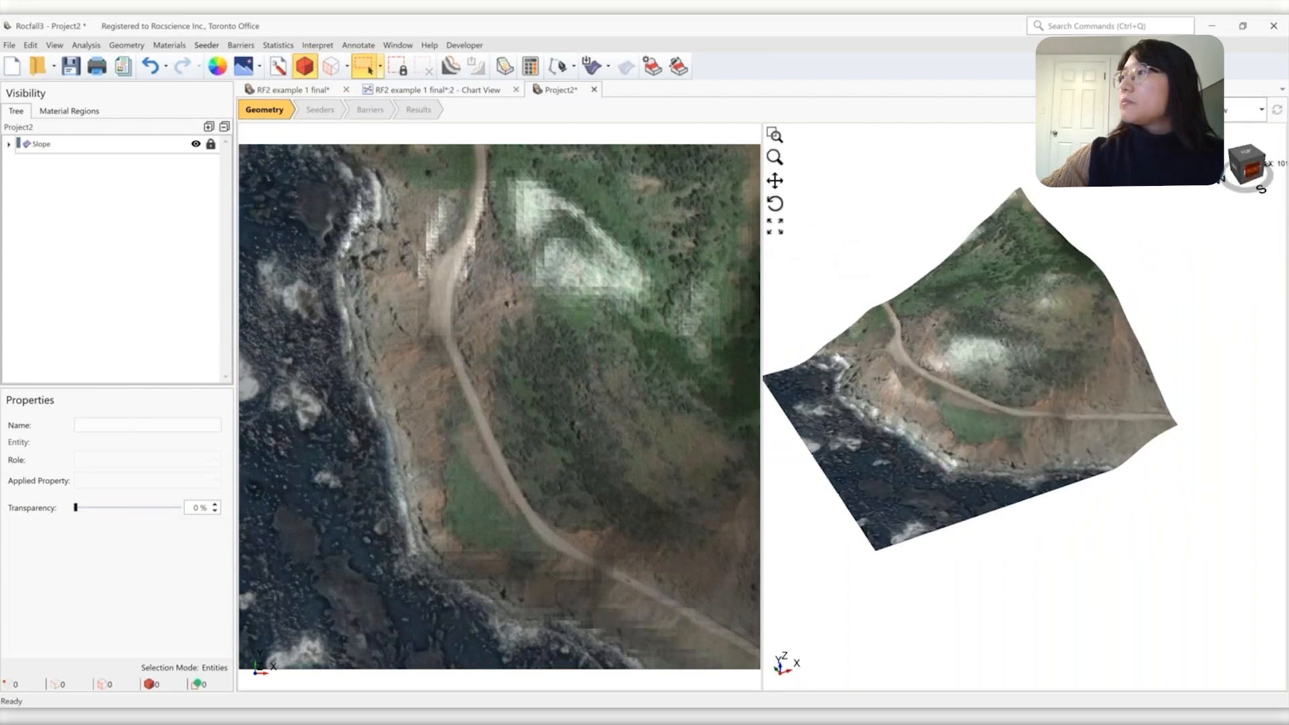
{"action": "scroll", "coordinate": [496, 251], "scroll_direction": "down", "scroll_amount": 2}
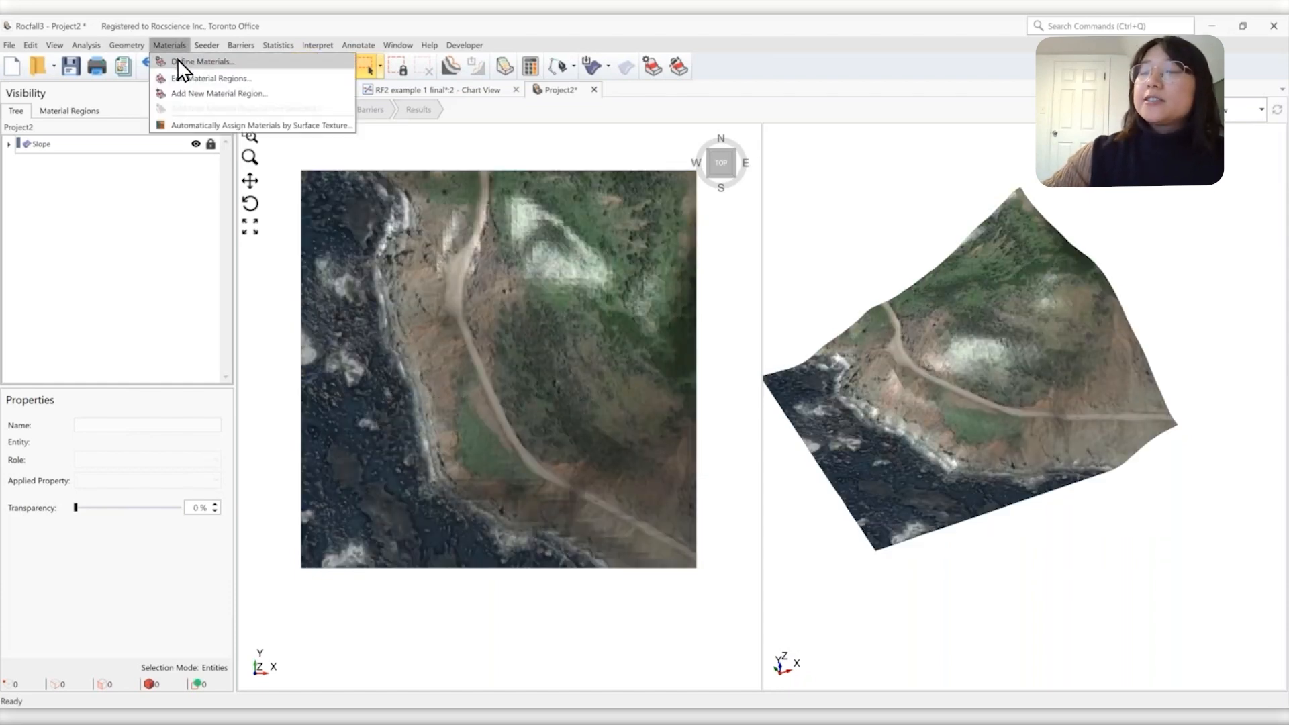
Open the material definitions and review the normal restitution distribution of Bedrock Outcrops
{"action": "left_click", "coordinate": [177, 60]}
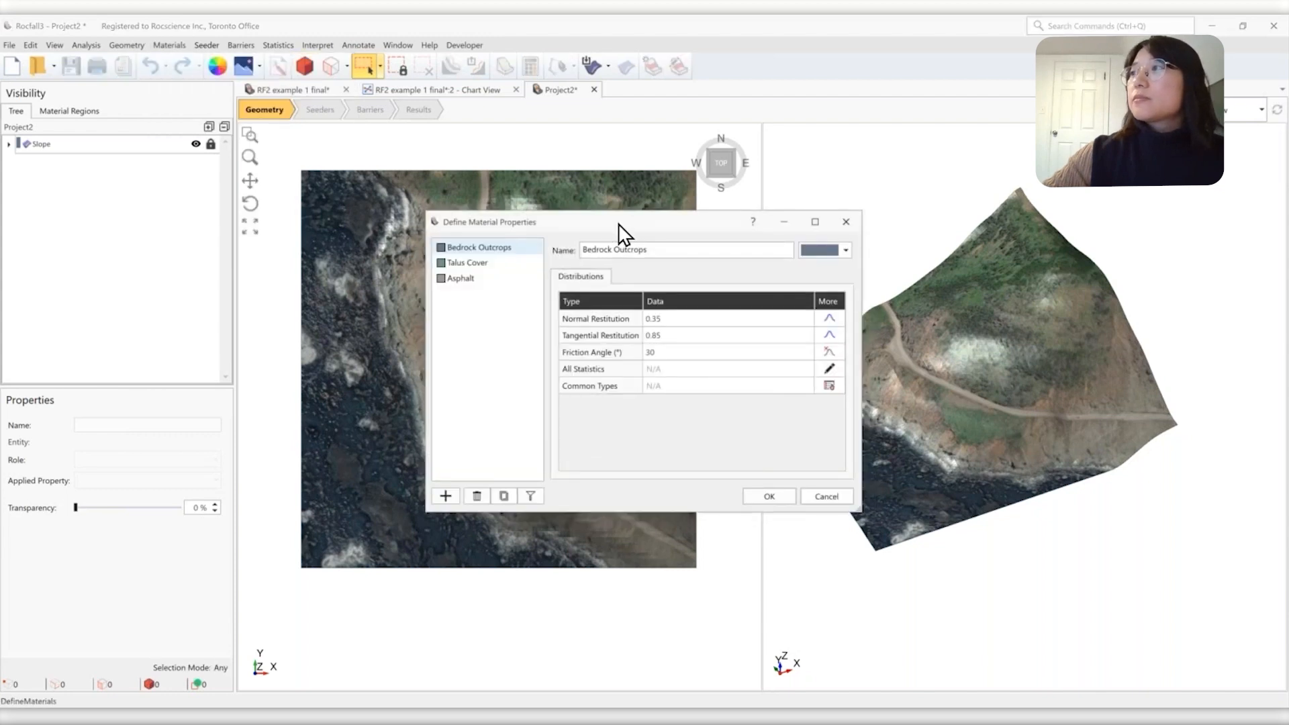
{"action": "left_click_drag", "start_coordinate": [616, 230], "coordinate": [598, 235]}
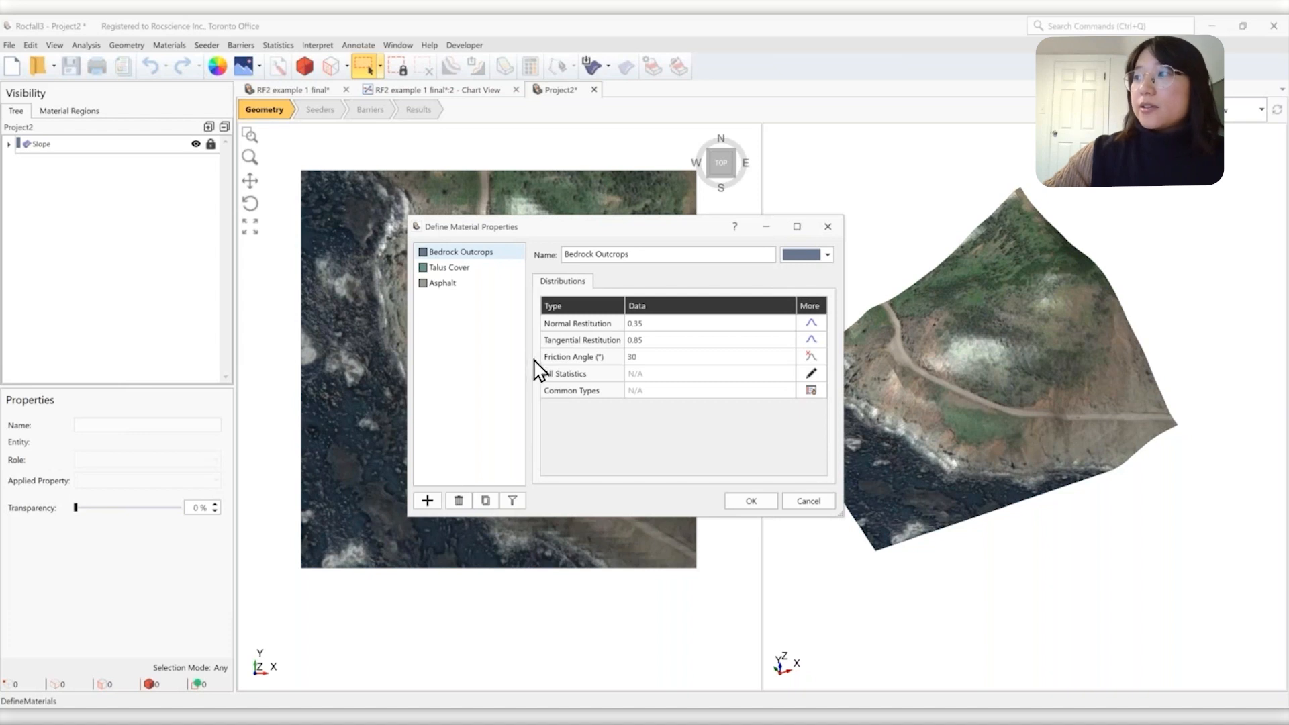
{"action": "left_click", "coordinate": [810, 323]}
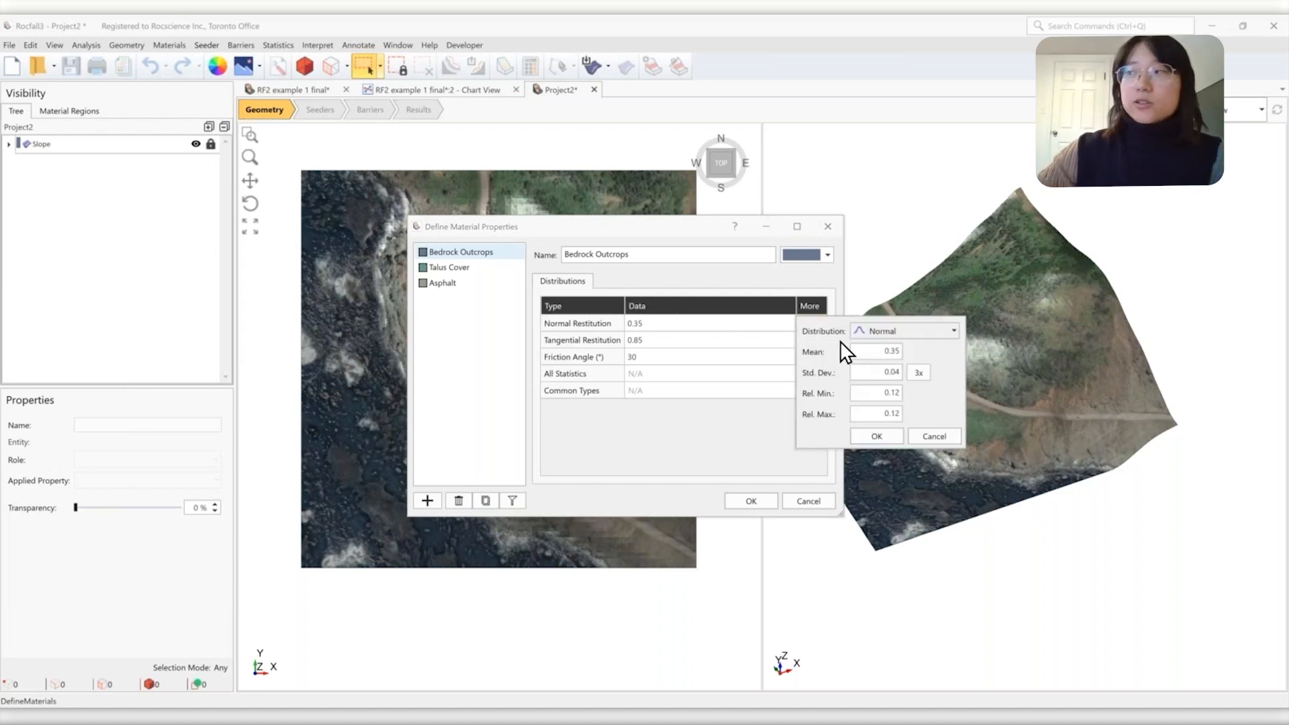
{"action": "left_click", "coordinate": [933, 436]}
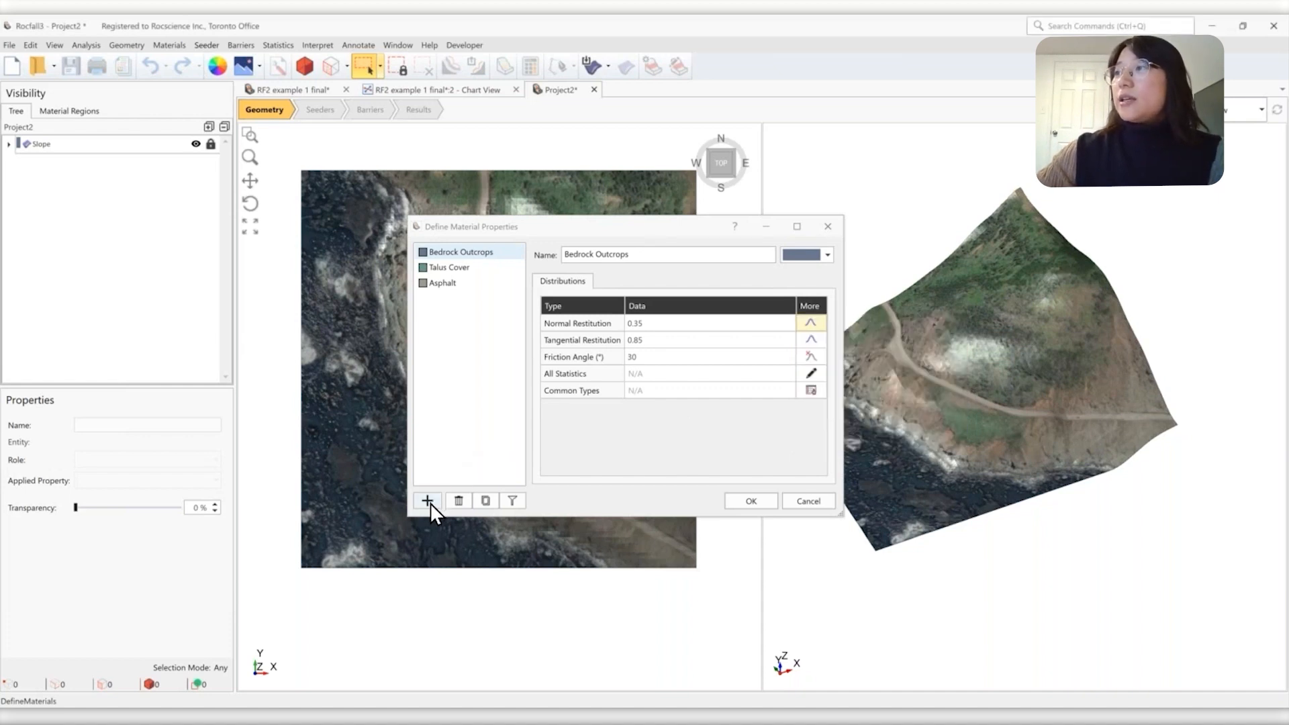
Rename the Talus Cover material to "Soil with vegetation"
{"action": "left_click", "coordinate": [449, 267]}
{"action": "left_click_drag", "start_coordinate": [618, 255], "coordinate": [540, 260]}
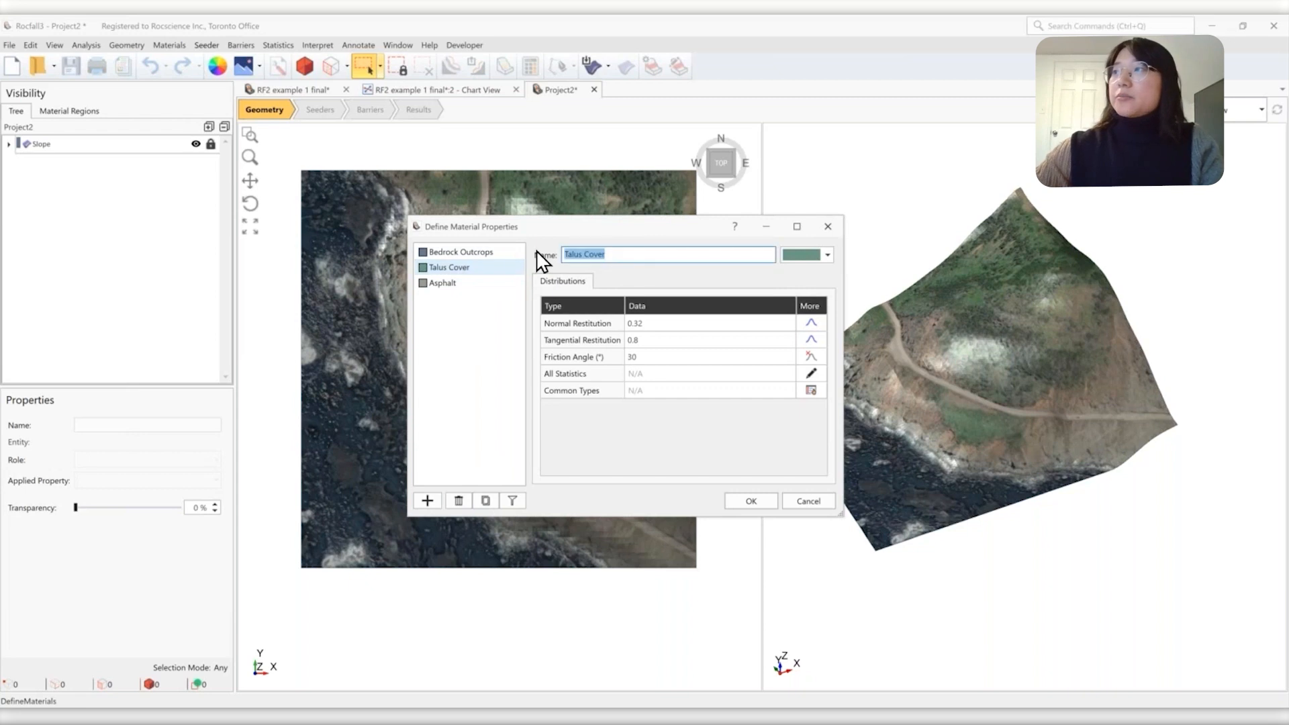
{"action": "type", "text": "Soil with"}
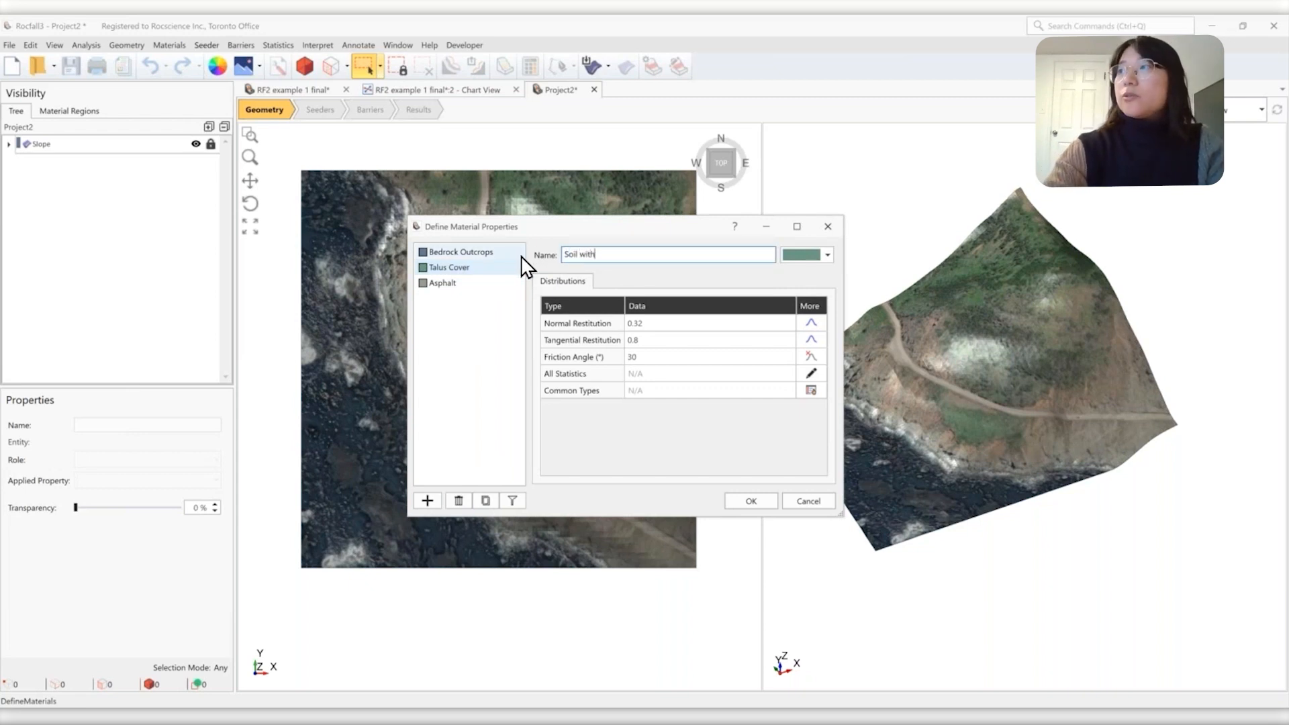
{"action": "type", "text": " vegetation"}
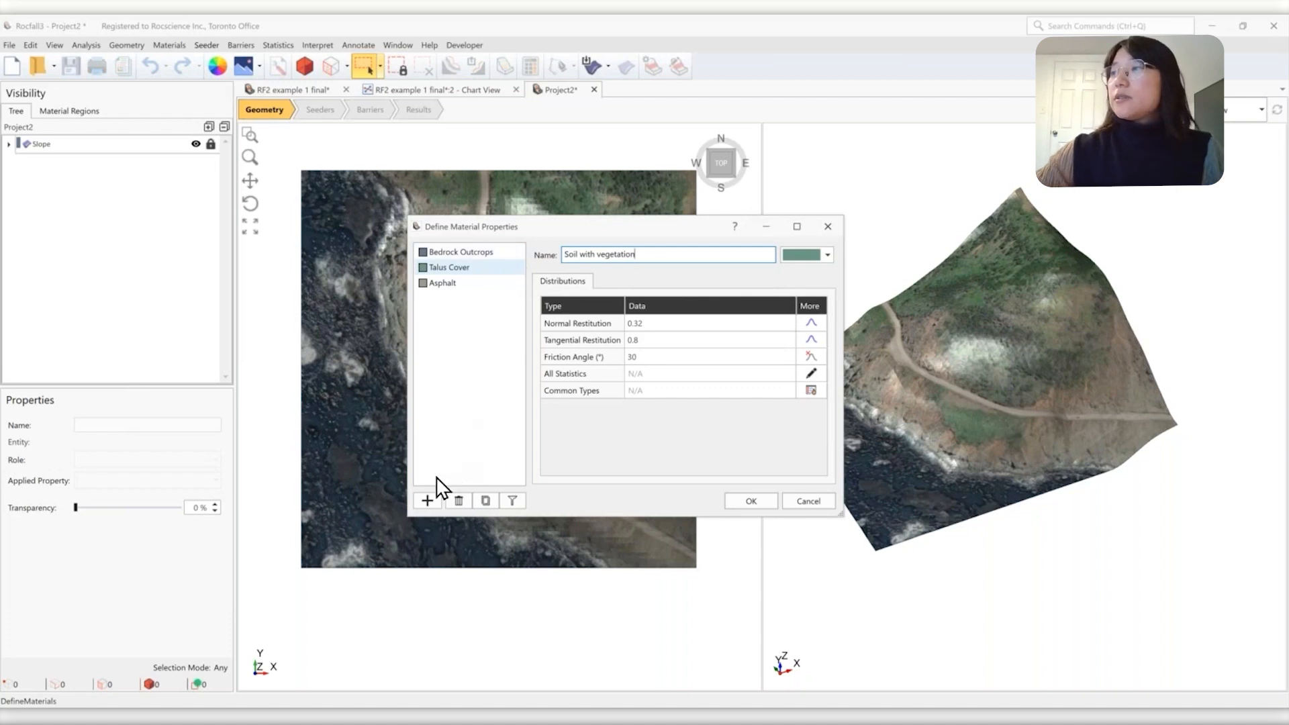
Add a new material named "Water" and give it a dark blue colour
{"action": "left_click", "coordinate": [427, 501]}
{"action": "left_click_drag", "start_coordinate": [615, 254], "coordinate": [547, 261]}
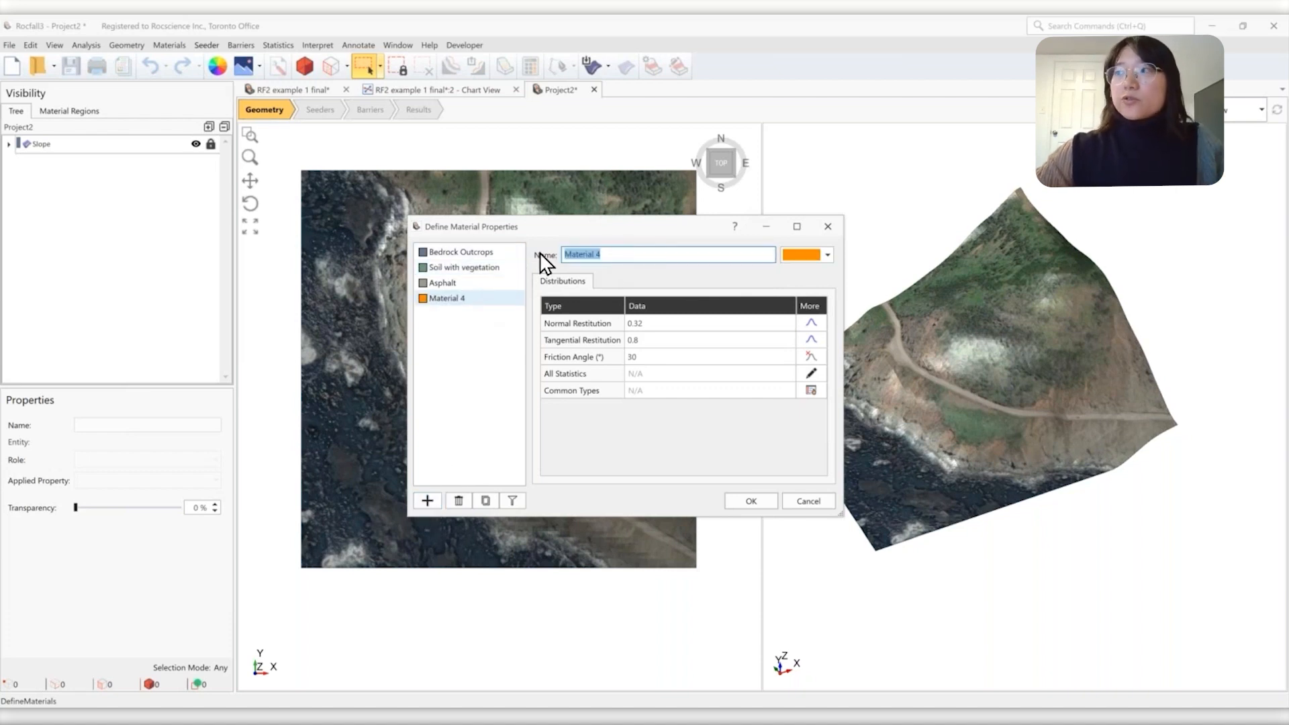
{"action": "type", "text": "Water"}
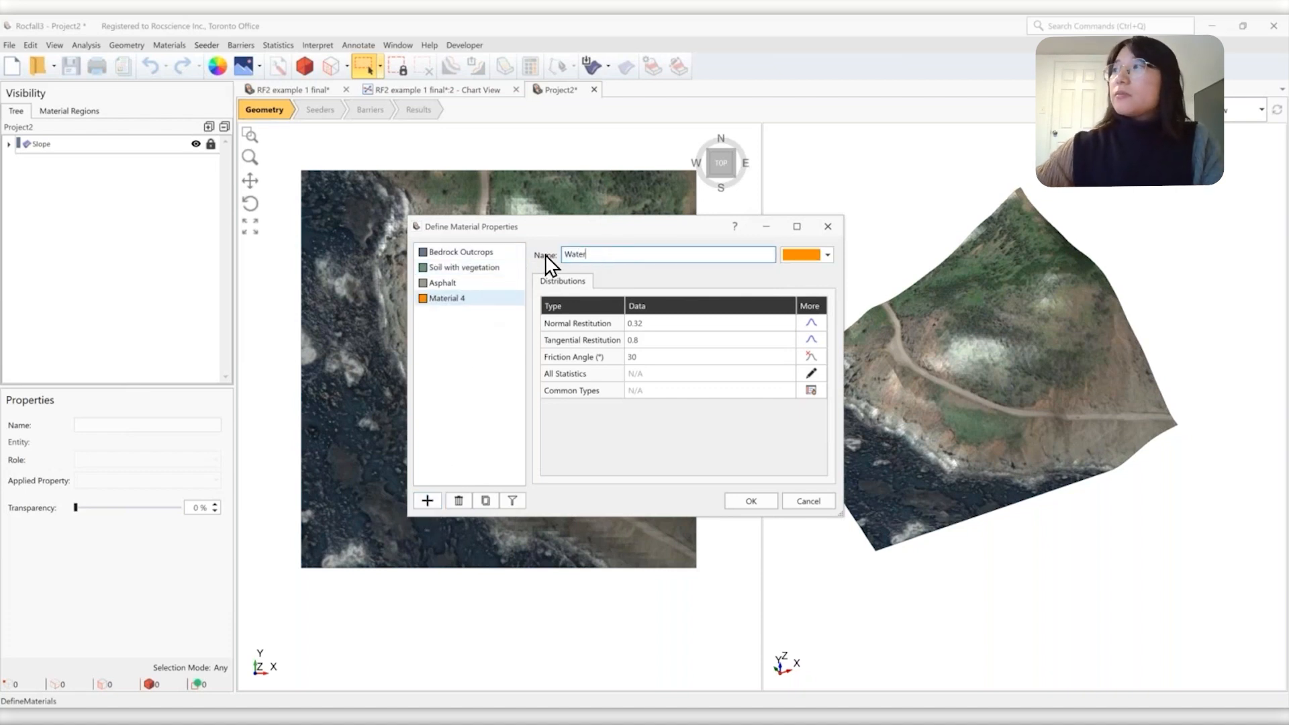
{"action": "left_click", "coordinate": [804, 258]}
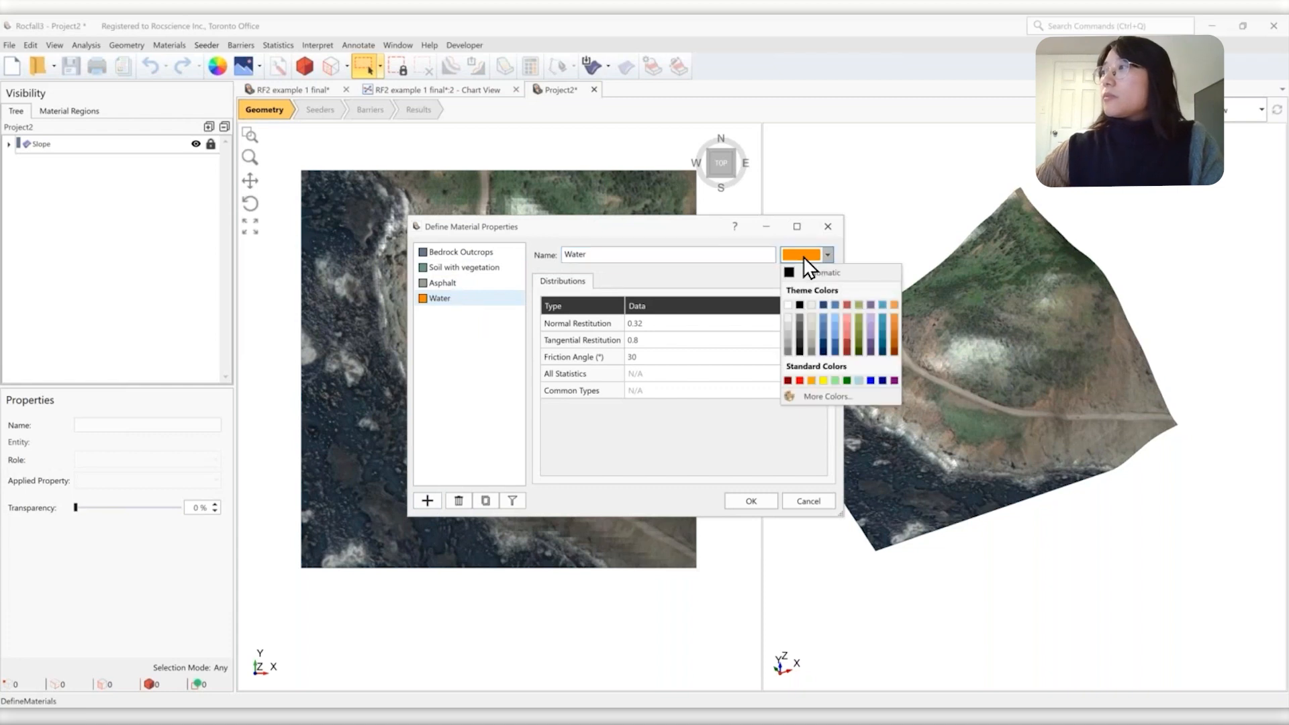
{"action": "left_click", "coordinate": [825, 306]}
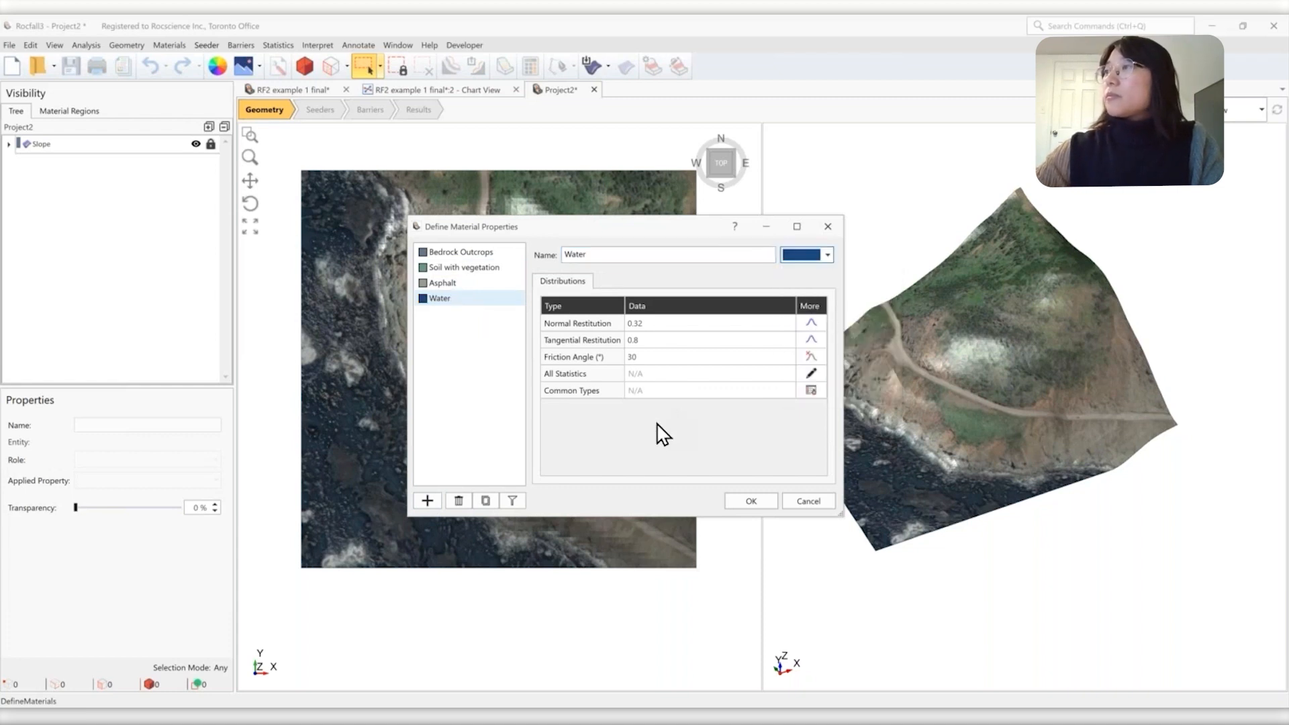
Look at the material library's common types for Bedrock Outcrops and close the library without applying anything
{"action": "left_click", "coordinate": [465, 253]}
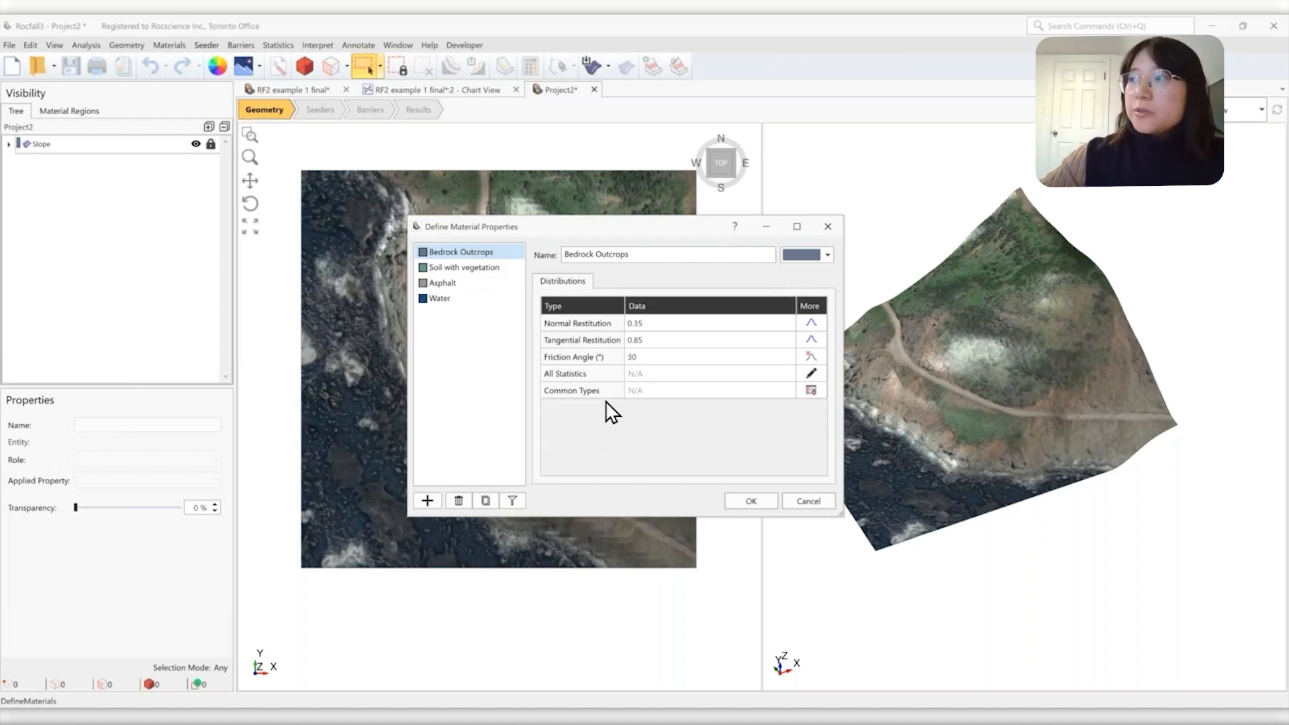
{"action": "left_click", "coordinate": [811, 392]}
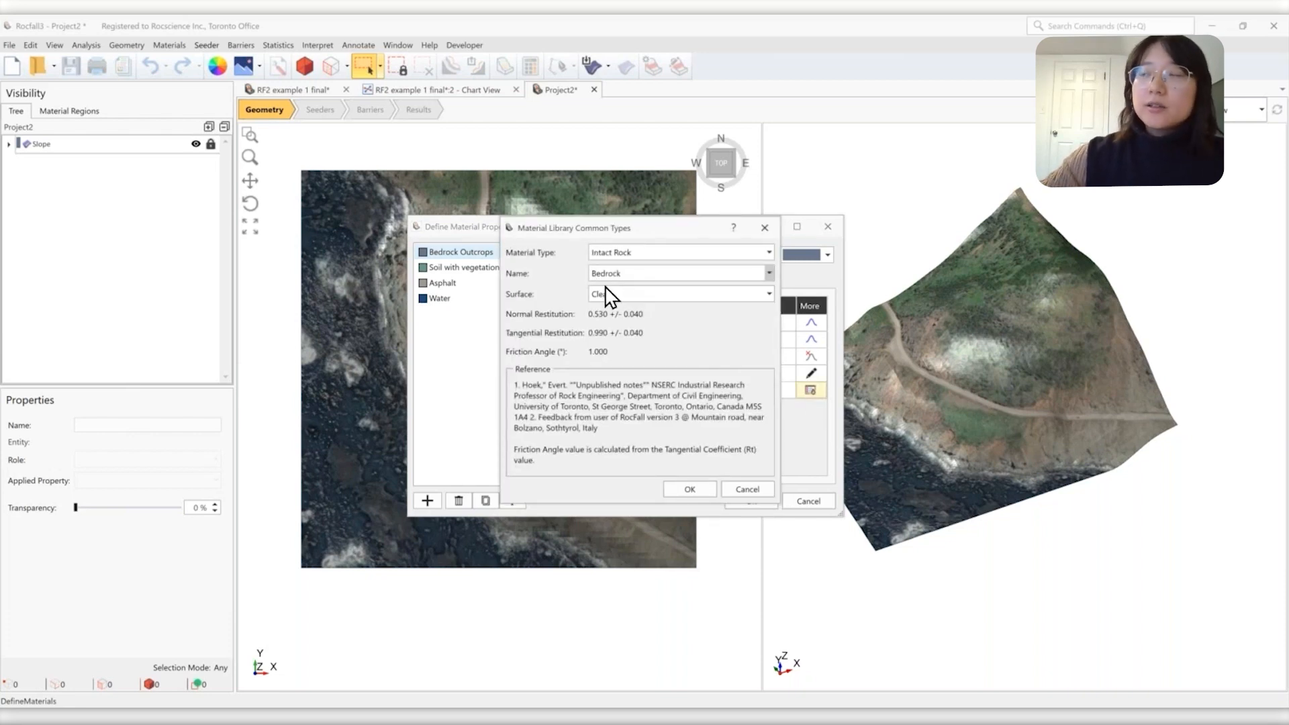
{"action": "left_click", "coordinate": [745, 488]}
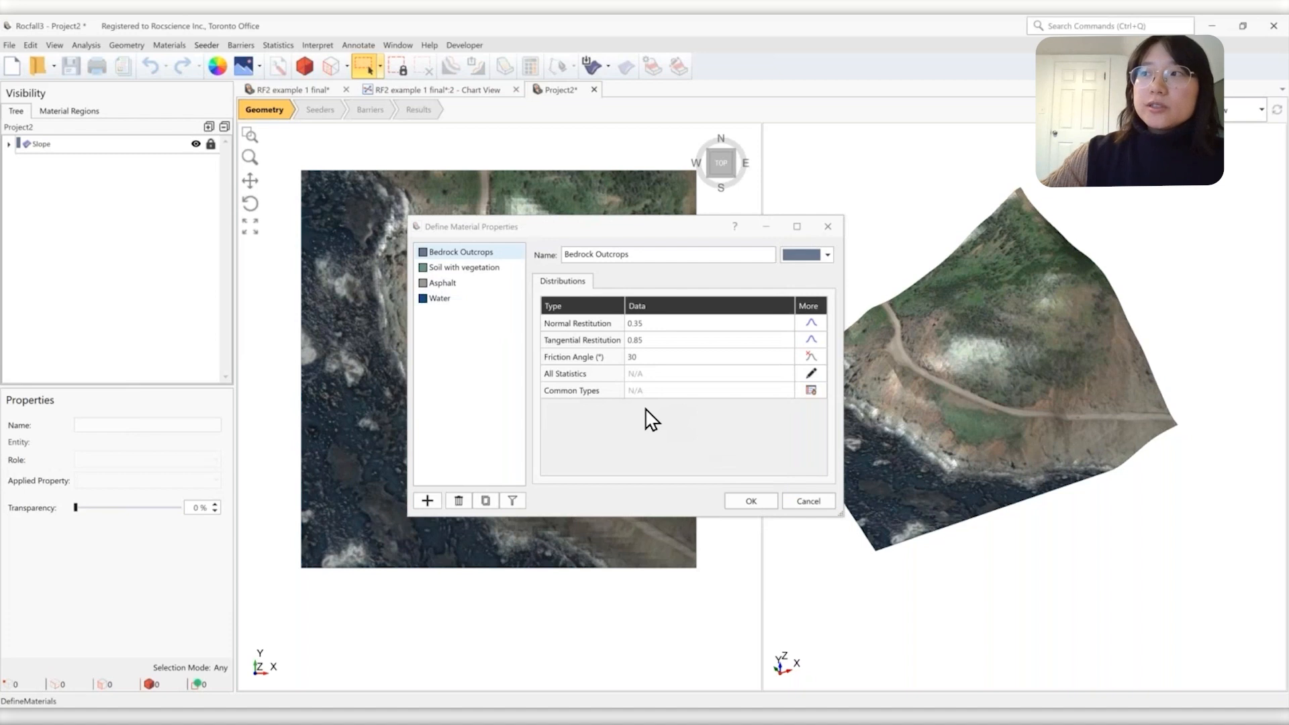
Set the Soil with vegetation material's normal restitution to 0.2 and its tangential restitution to 0.5
{"action": "left_click", "coordinate": [474, 268]}
{"action": "left_click", "coordinate": [635, 323]}
{"action": "left_click_drag", "start_coordinate": [635, 323], "coordinate": [690, 325]}
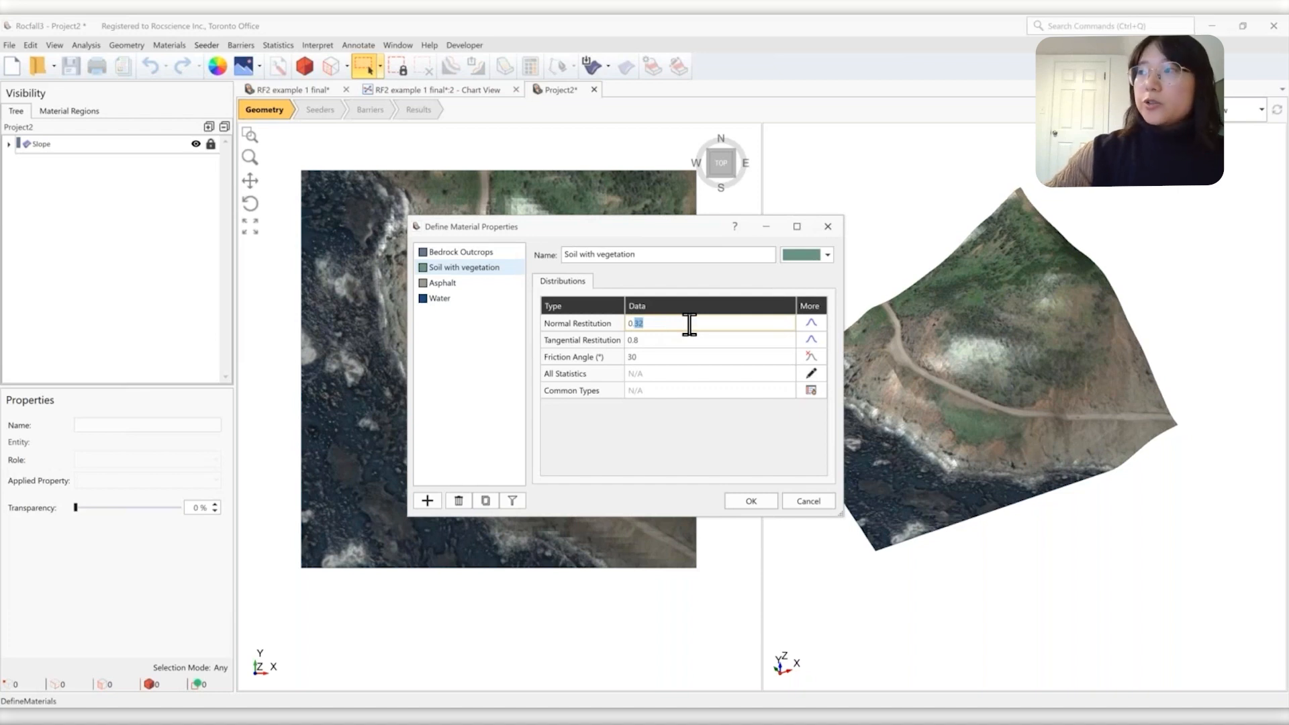
{"action": "type", "text": "2"}
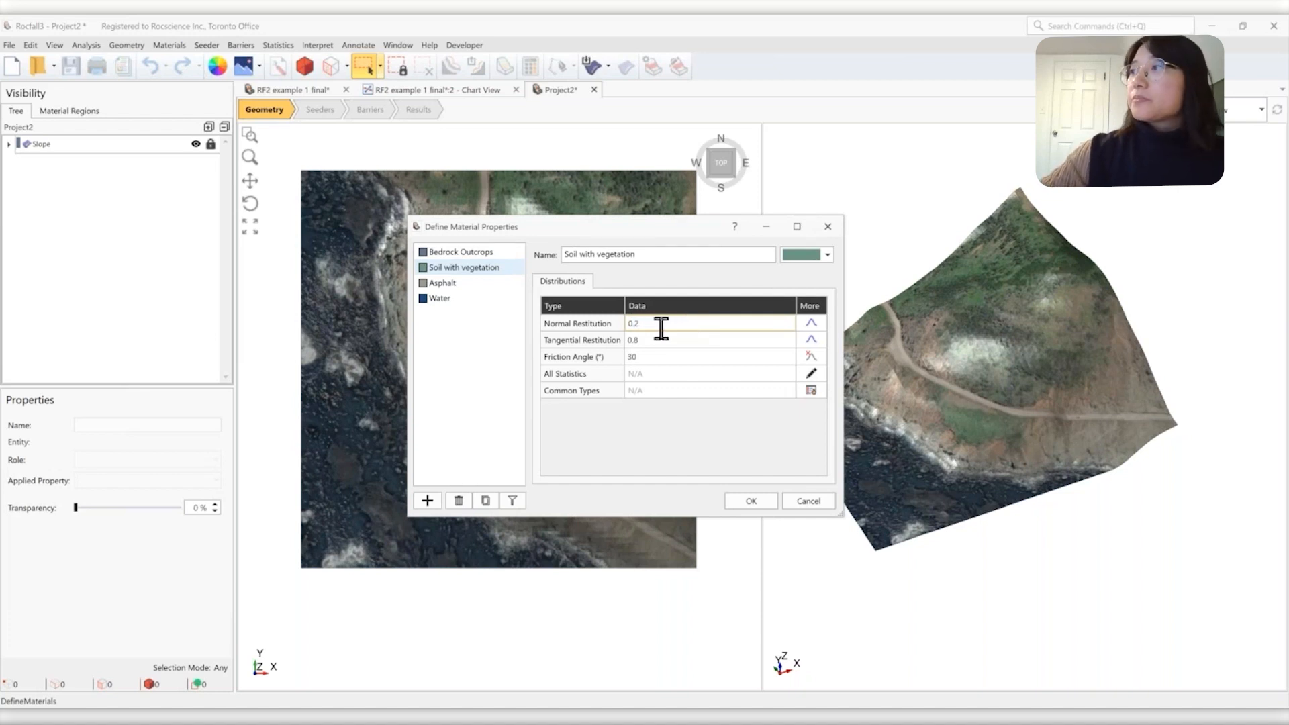
{"action": "left_click", "coordinate": [638, 340]}
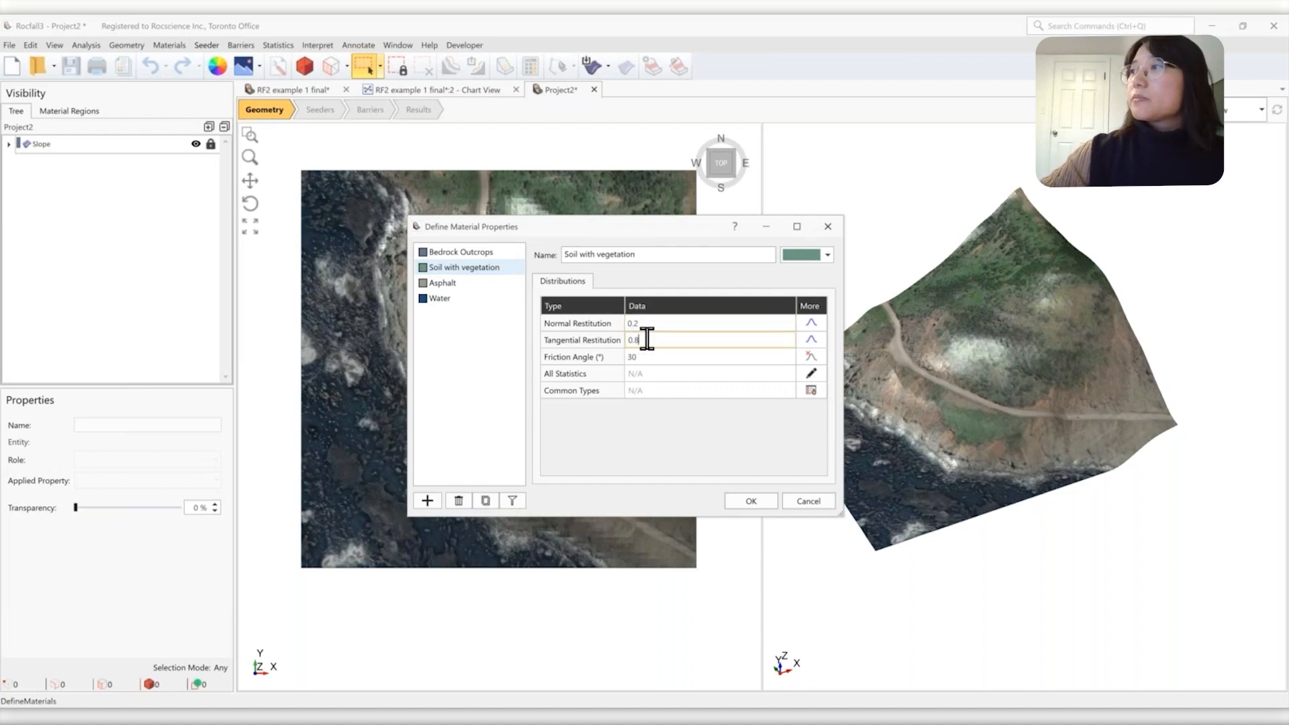
{"action": "key", "text": "BackSpace"}
{"action": "type", "text": "5"}
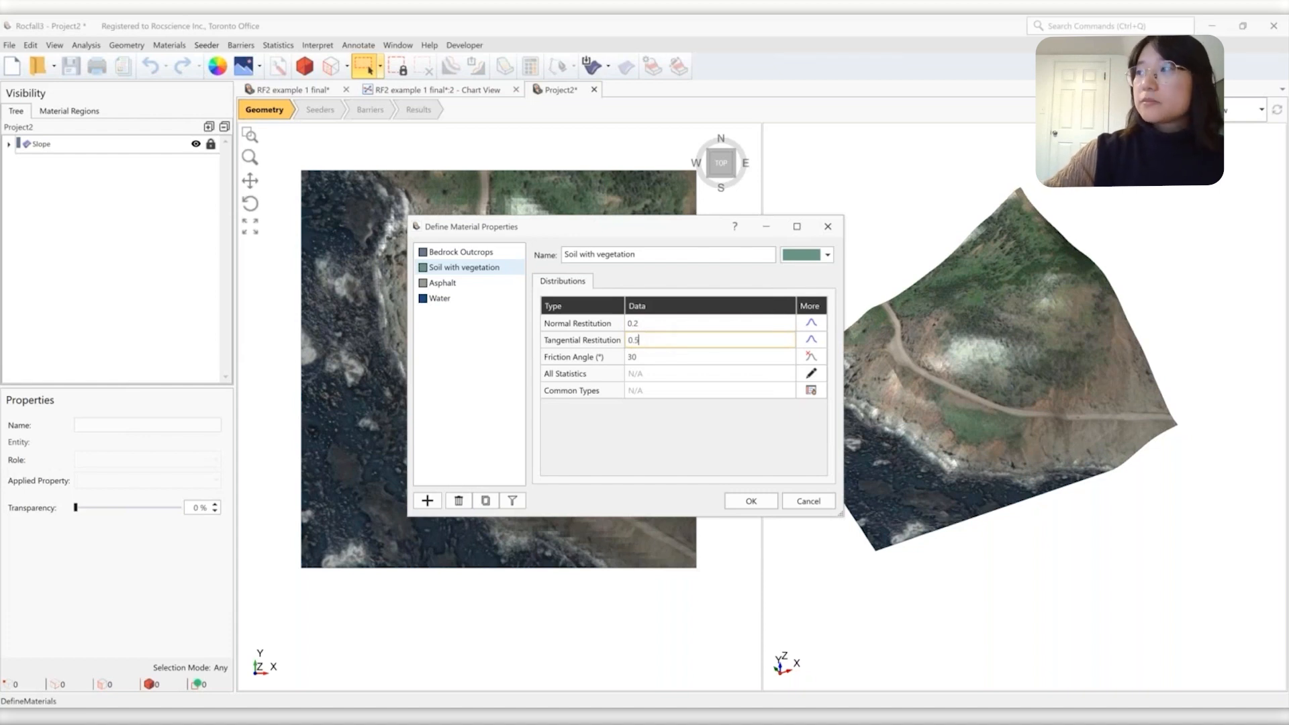
{"action": "left_click", "coordinate": [656, 357]}
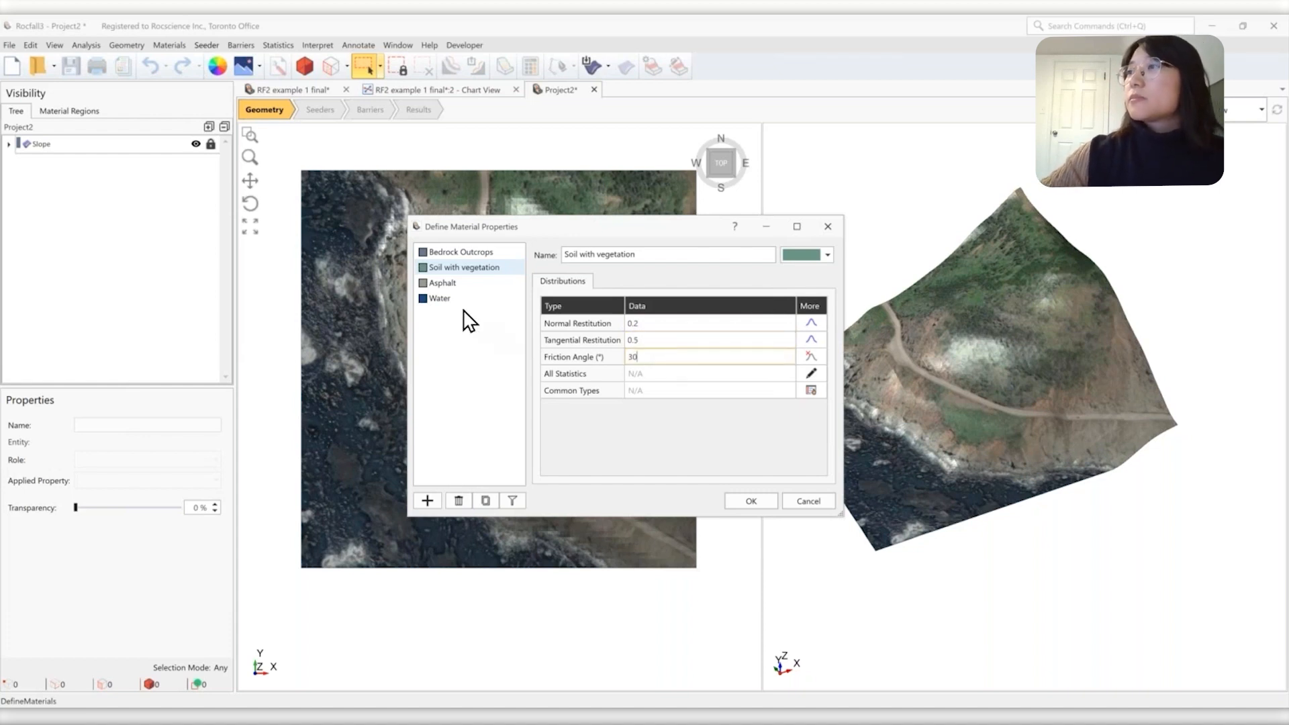
Set the Water material's normal and tangential restitution to 0 and its friction angle to 90°
{"action": "left_click", "coordinate": [450, 289]}
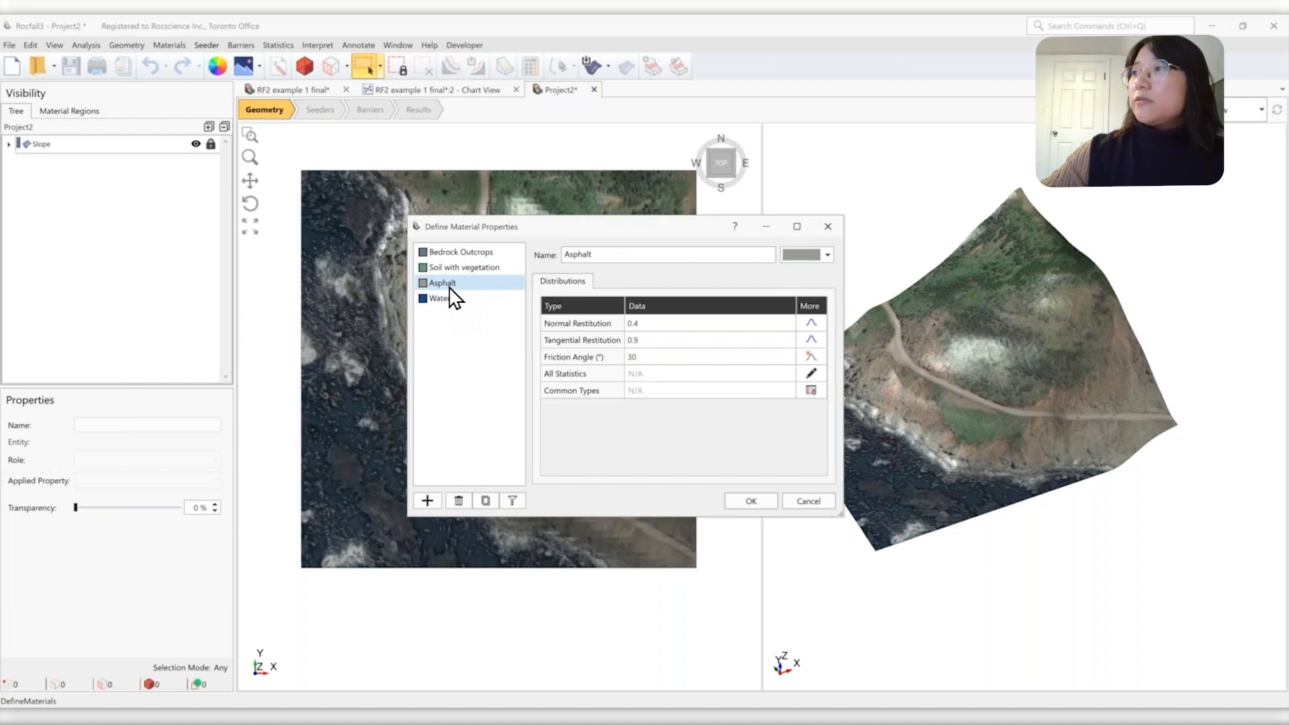
{"action": "left_click", "coordinate": [445, 300]}
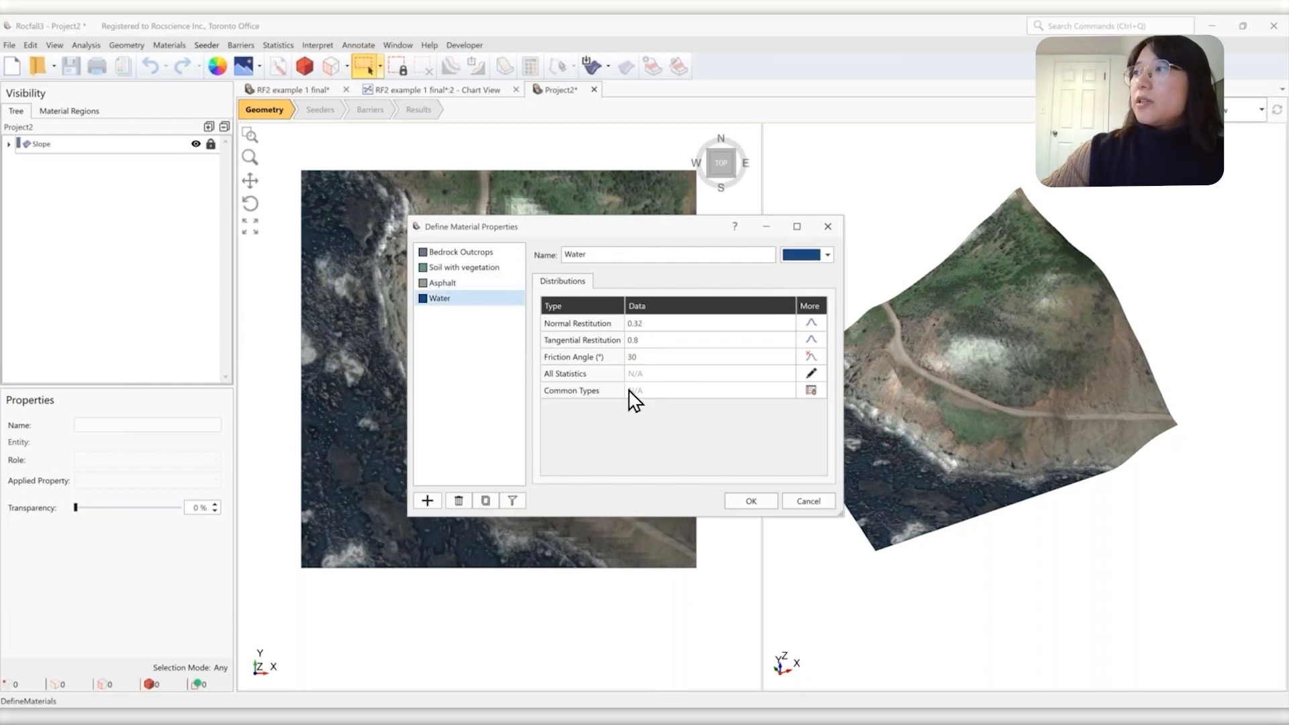
{"action": "left_click", "coordinate": [655, 323]}
{"action": "type", "text": "0"}
{"action": "left_click", "coordinate": [653, 339]}
{"action": "type", "text": "0"}
{"action": "left_click", "coordinate": [644, 357]}
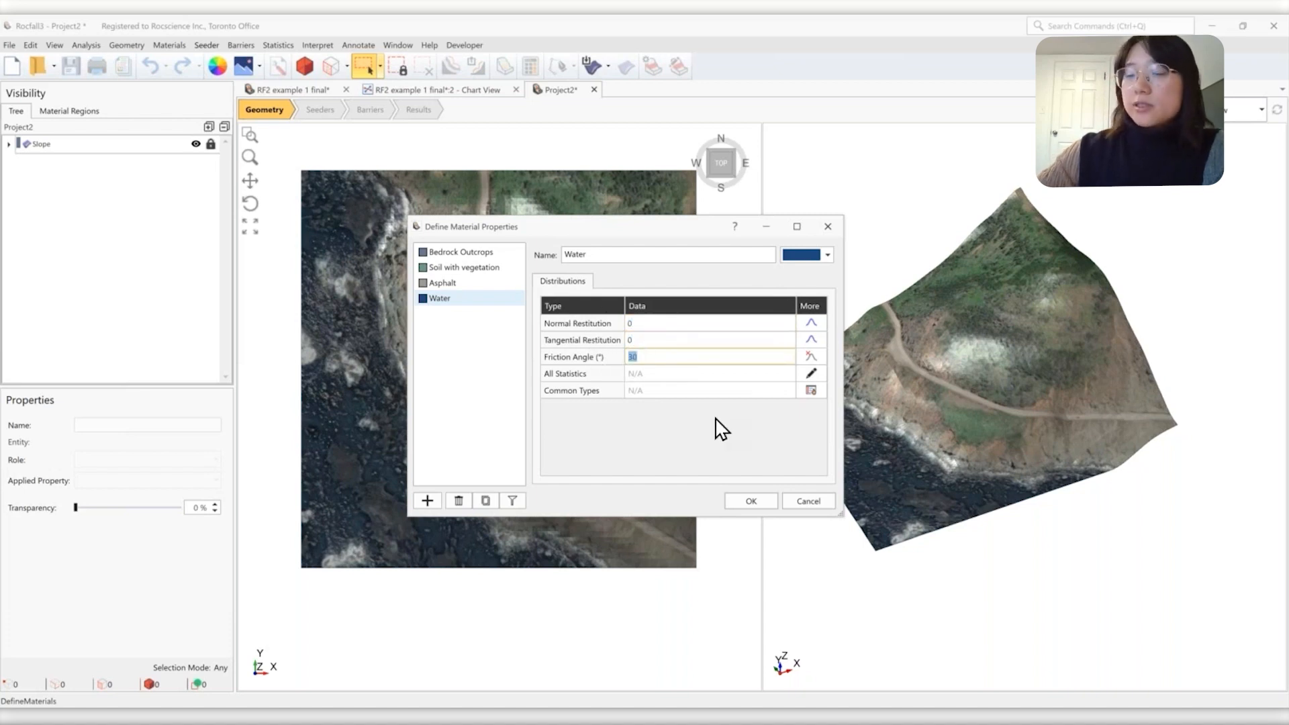
{"action": "type", "text": "90"}
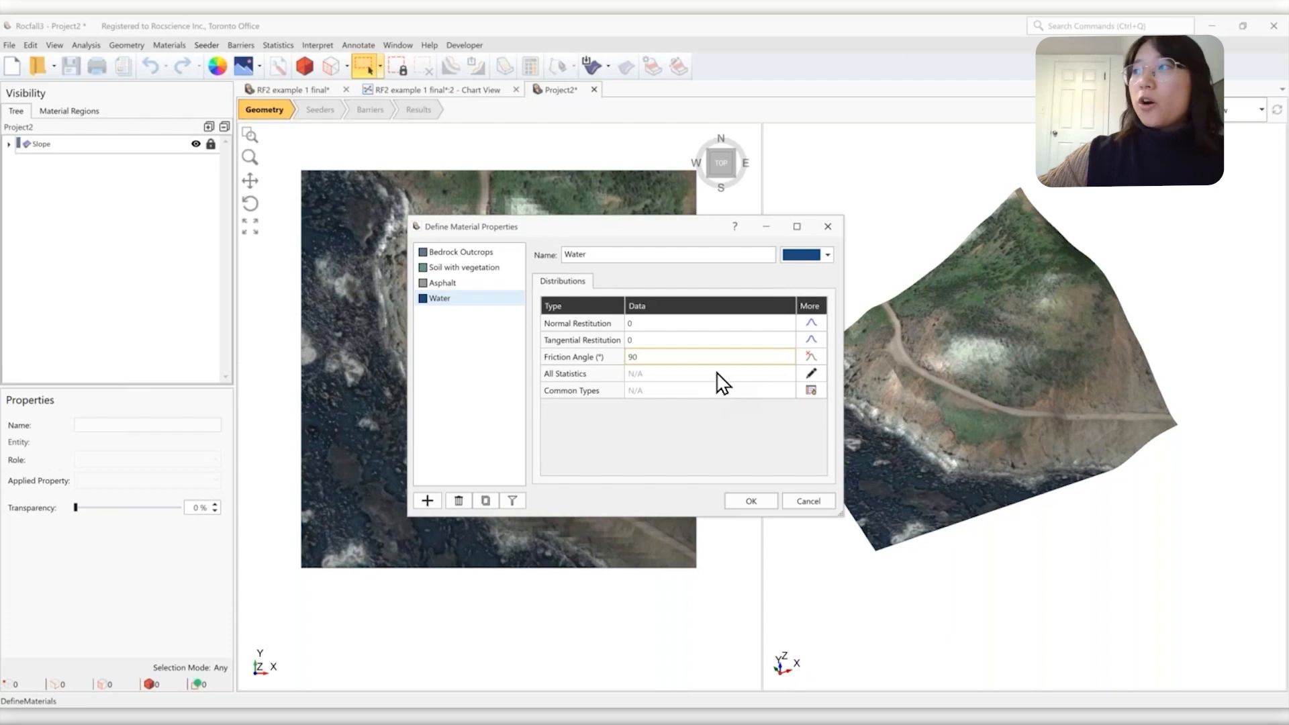
Set the statistical distribution of Water's normal and tangential restitution to None
{"action": "left_click", "coordinate": [811, 323]}
{"action": "left_click", "coordinate": [870, 331]}
{"action": "left_click", "coordinate": [883, 347]}
{"action": "left_click", "coordinate": [884, 435]}
{"action": "left_click", "coordinate": [810, 343]}
{"action": "left_click", "coordinate": [867, 348]}
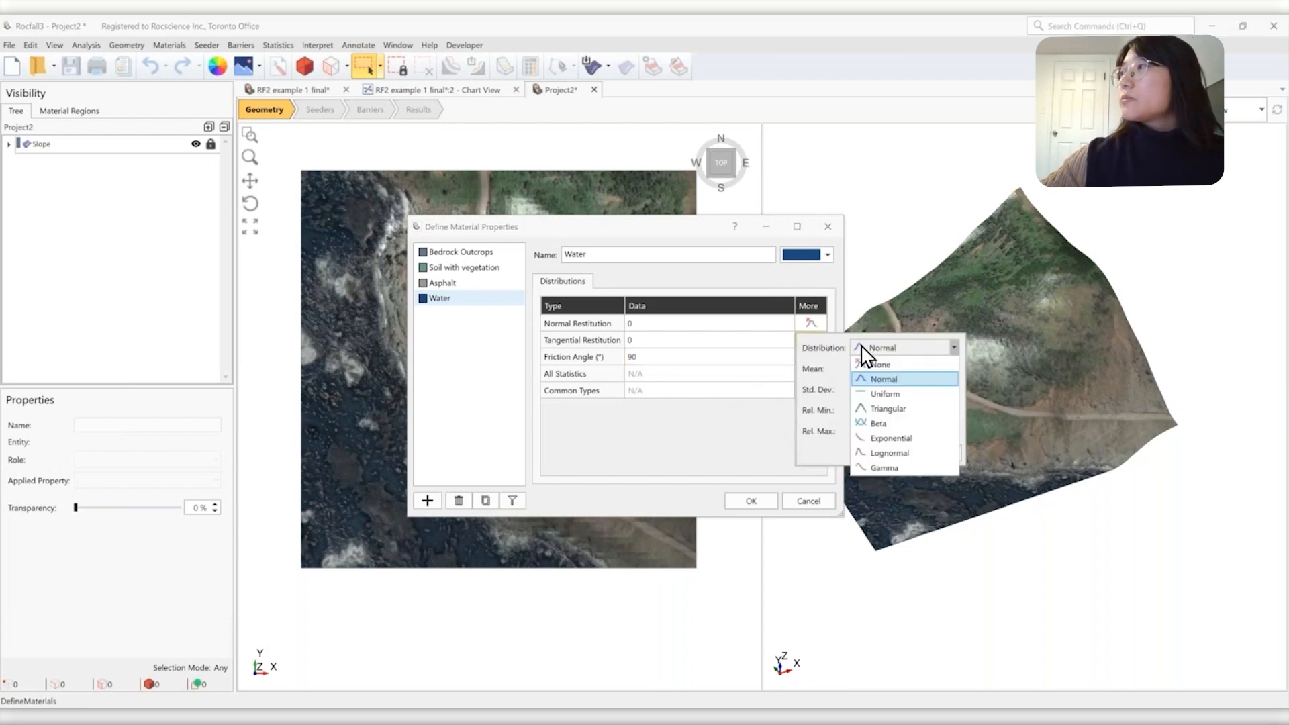
{"action": "left_click", "coordinate": [887, 366]}
{"action": "left_click", "coordinate": [892, 450]}
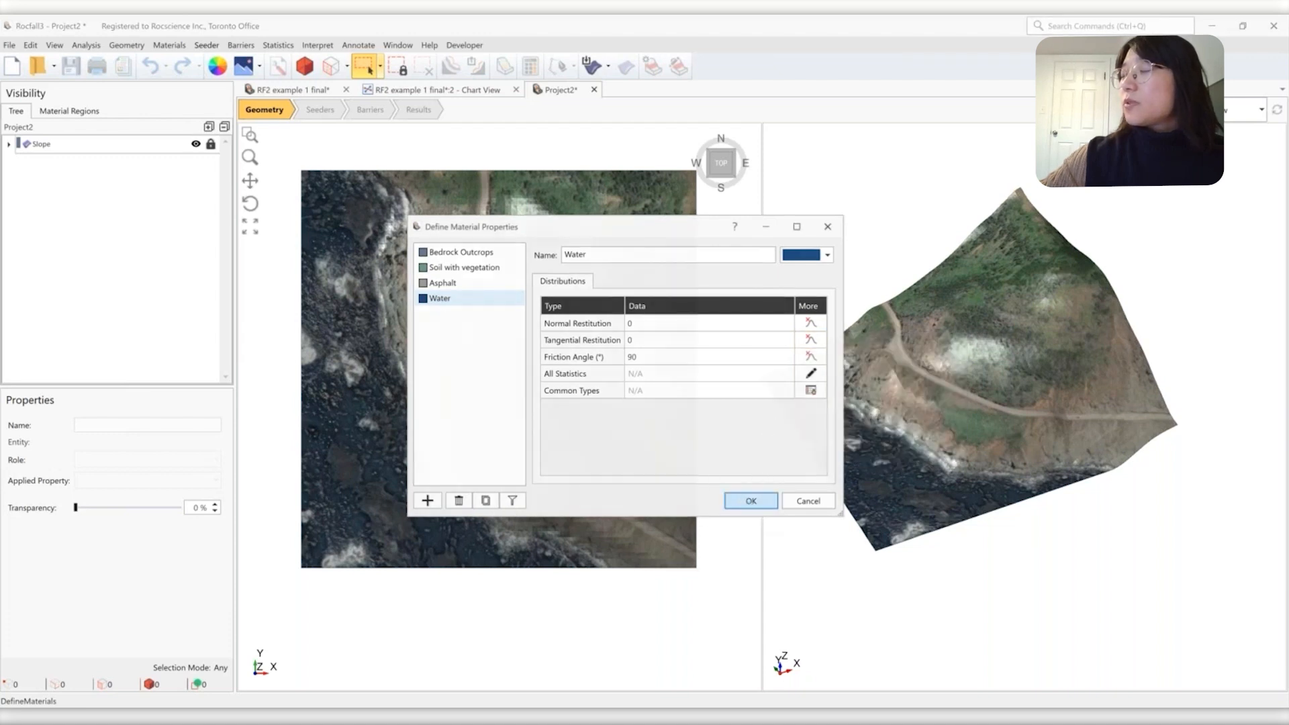
Confirm the material property definitions
{"action": "left_click", "coordinate": [749, 502]}
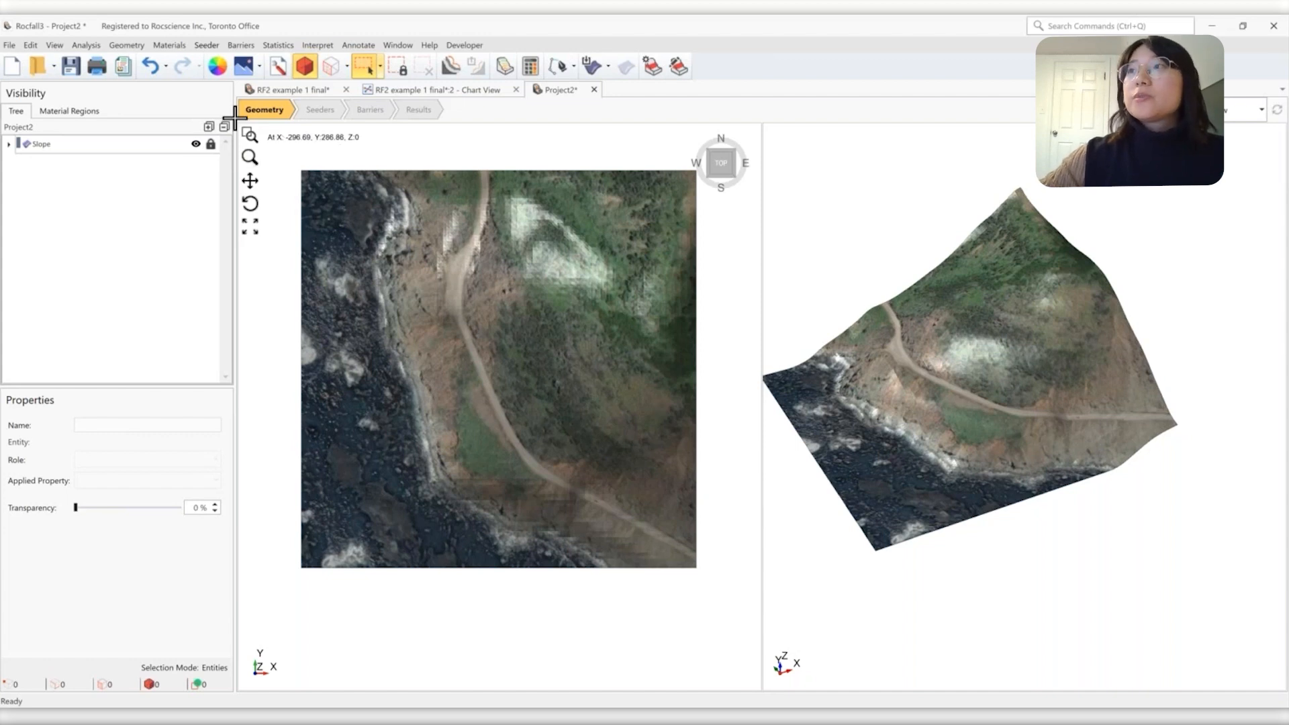
Segment the Slope surface's satellite texture for automatic material assignment, trying the distinct colors and assigned material color displays
{"action": "left_click", "coordinate": [122, 143]}
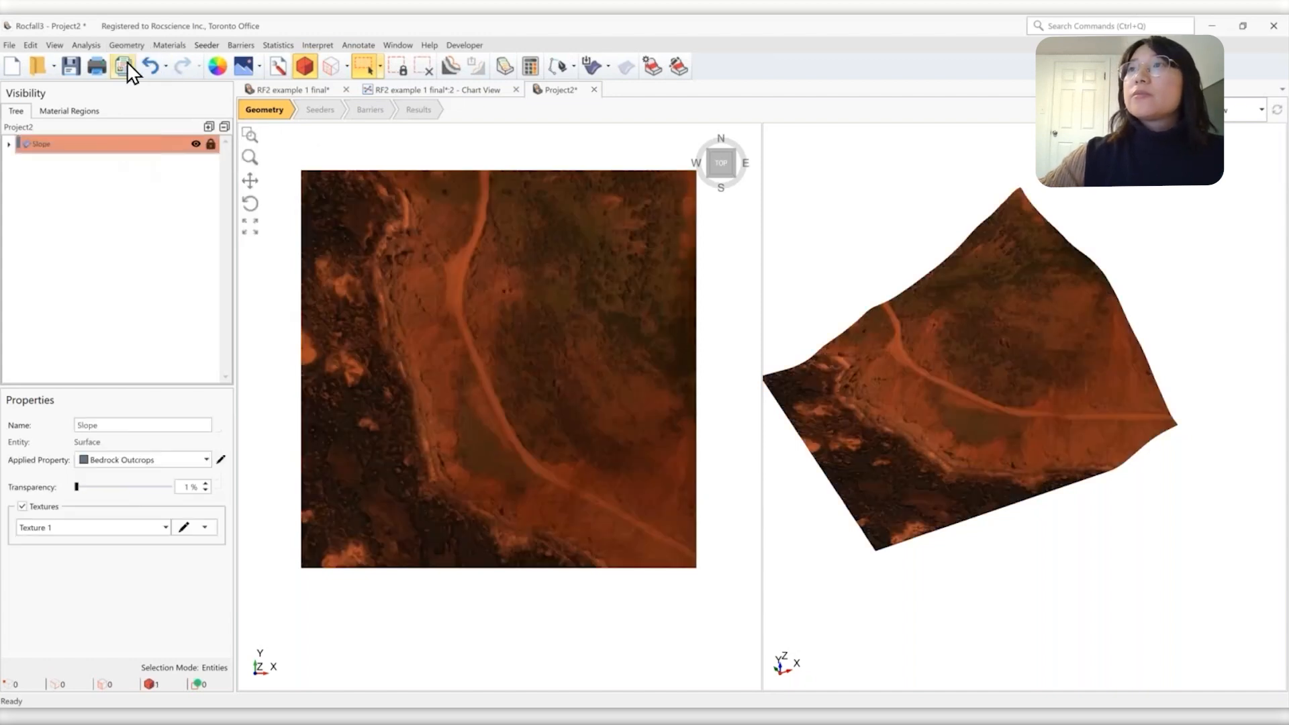
{"action": "left_click", "coordinate": [135, 45]}
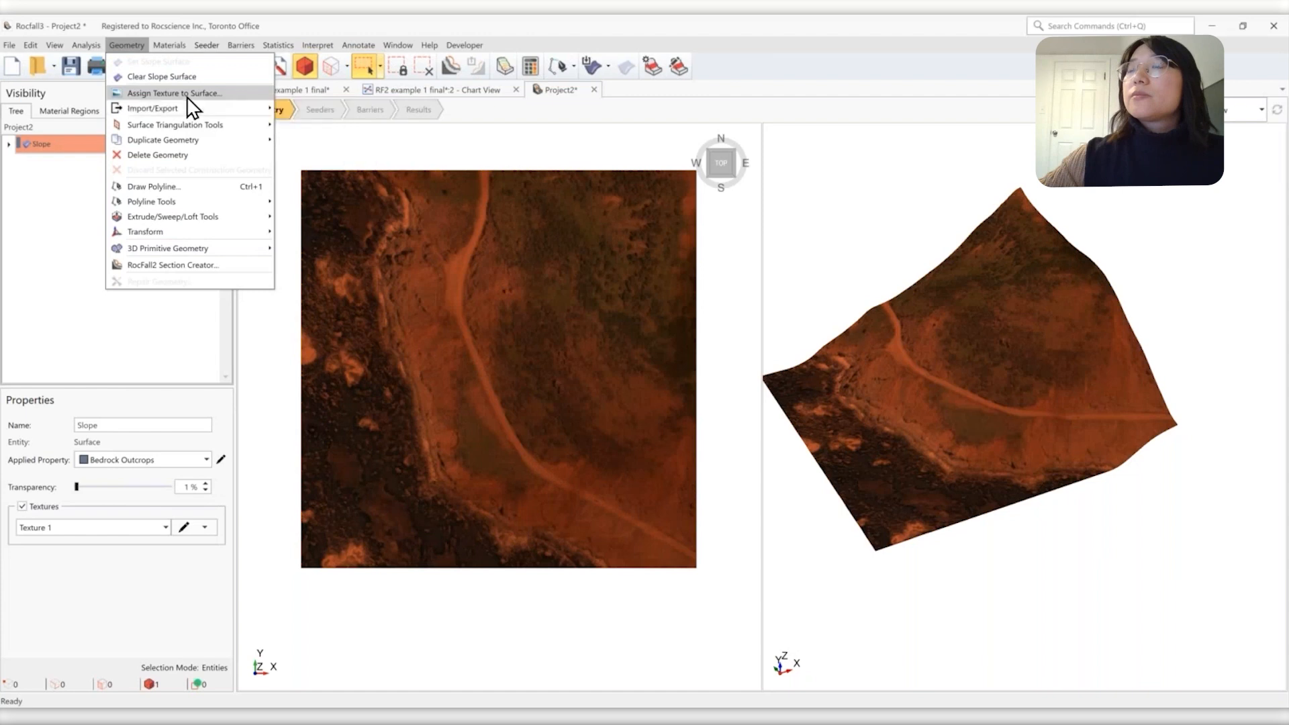
{"action": "mouse_move", "coordinate": [173, 46]}
{"action": "left_click", "coordinate": [194, 127]}
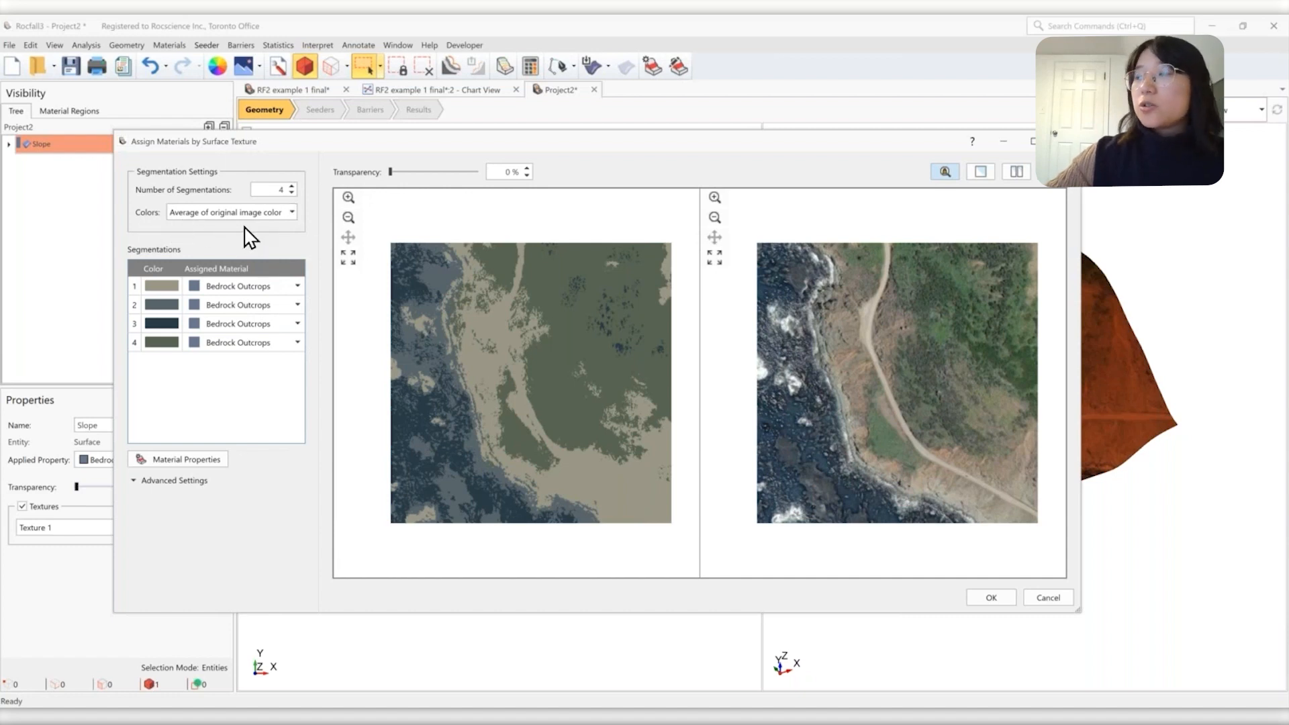
{"action": "left_click", "coordinate": [258, 215]}
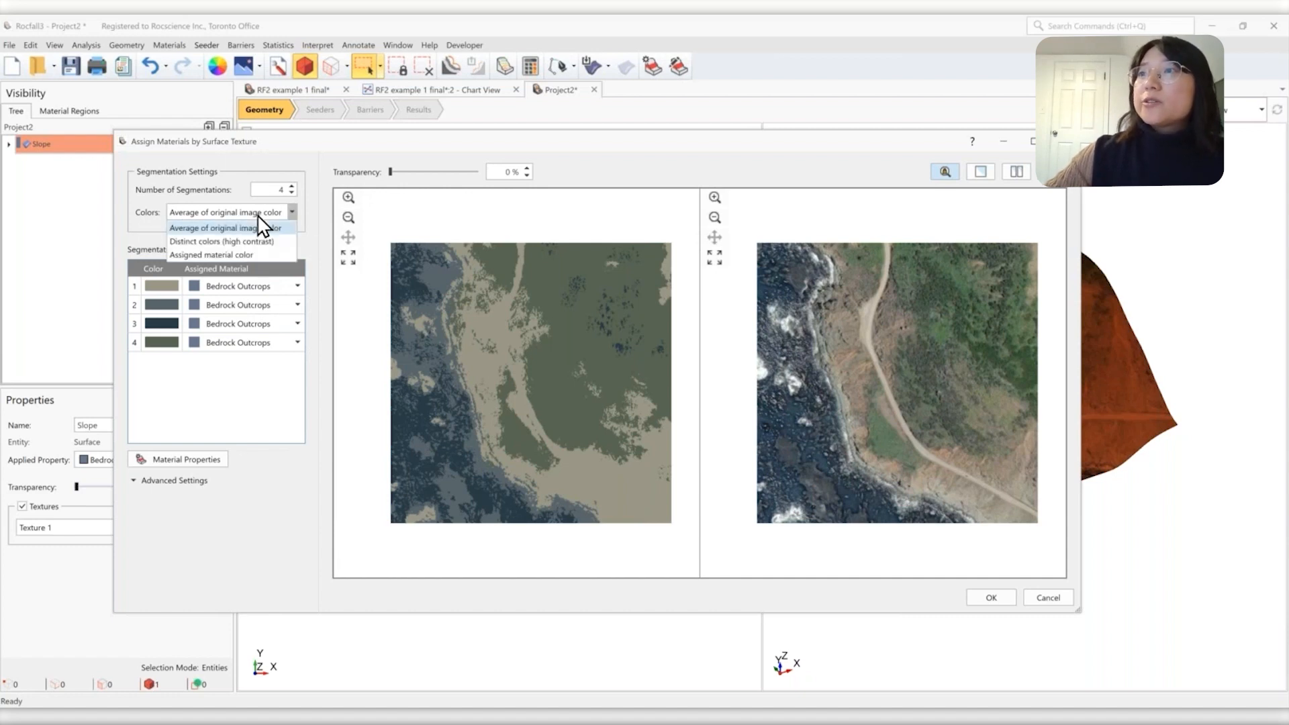
{"action": "left_click", "coordinate": [236, 240]}
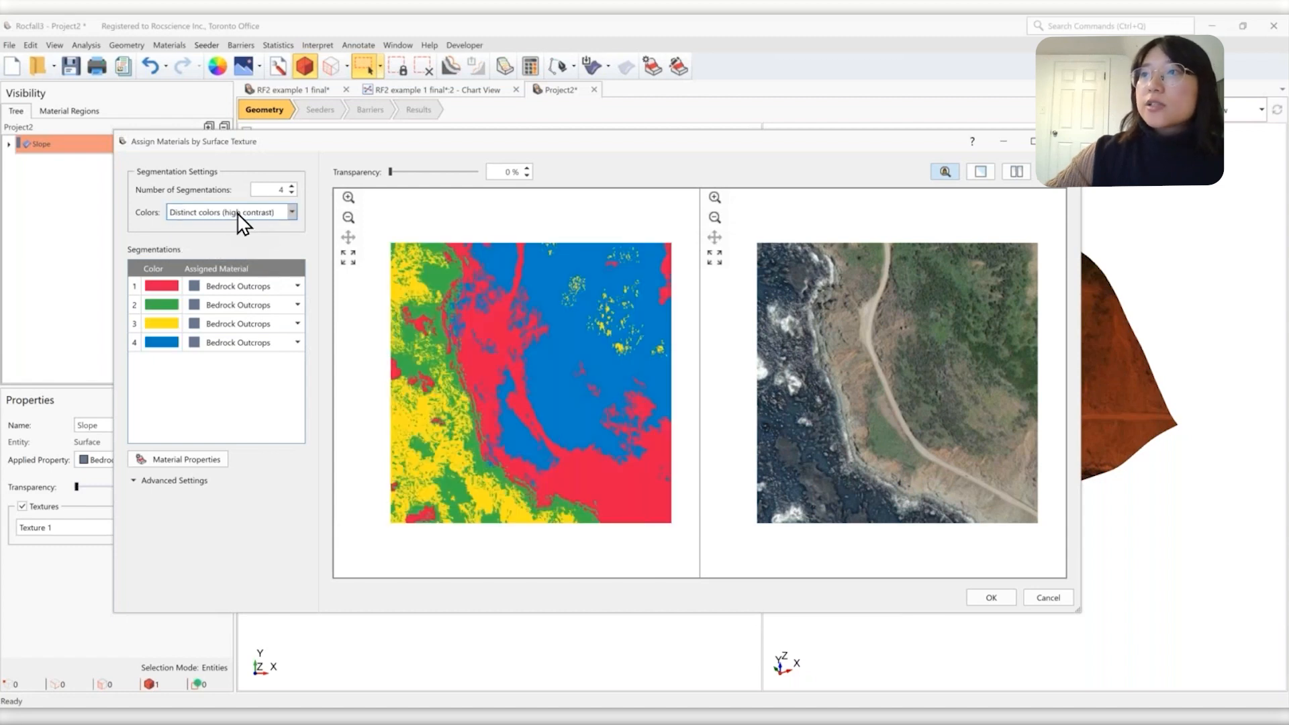
{"action": "left_click", "coordinate": [237, 215]}
{"action": "left_click", "coordinate": [204, 255]}
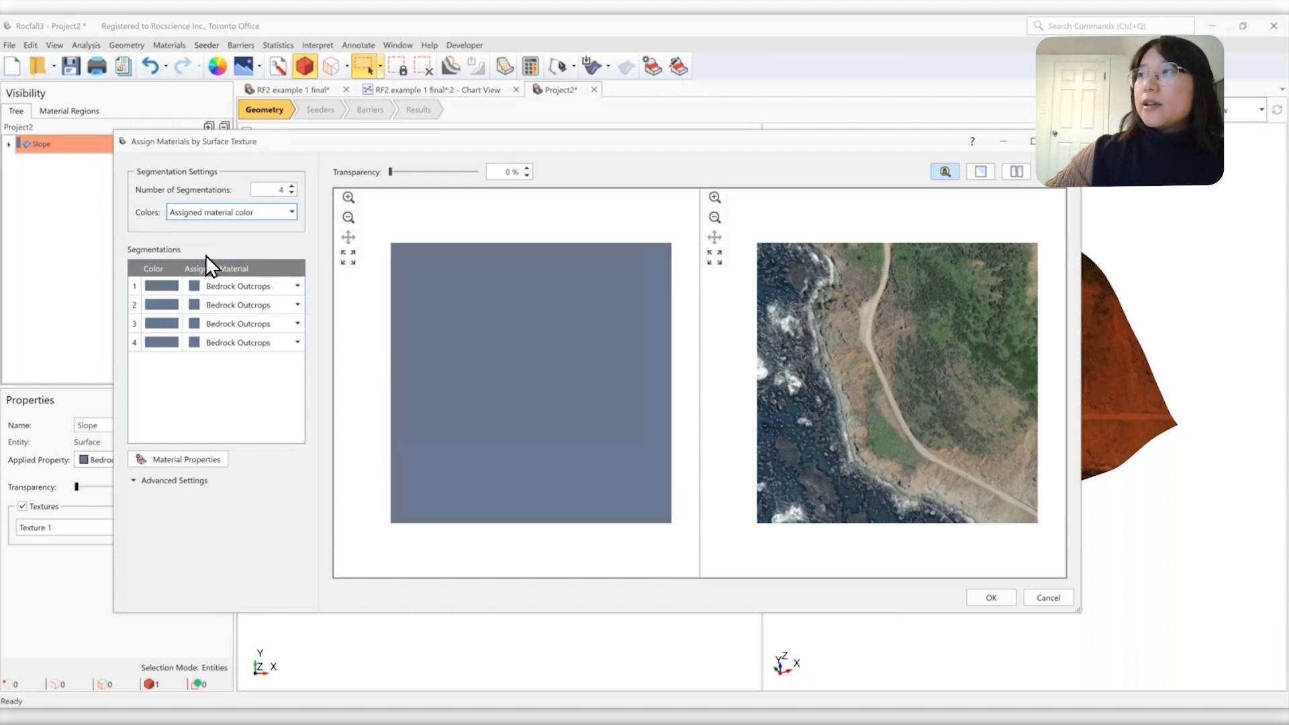
Try assigning Water to segments 2 and 3 and Soil with vegetation to segment 4, and discard the assignment
{"action": "left_click", "coordinate": [151, 282]}
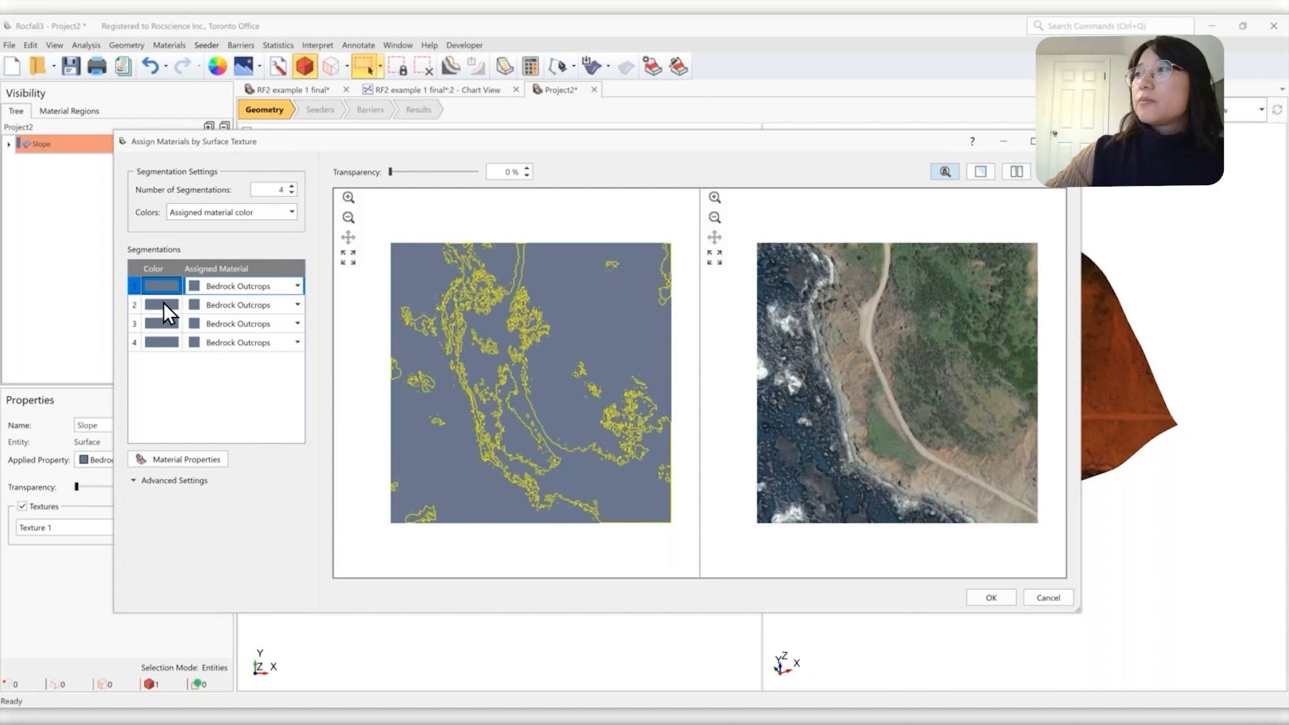
{"action": "left_click", "coordinate": [163, 304]}
{"action": "left_click", "coordinate": [224, 306]}
{"action": "left_click", "coordinate": [216, 362]}
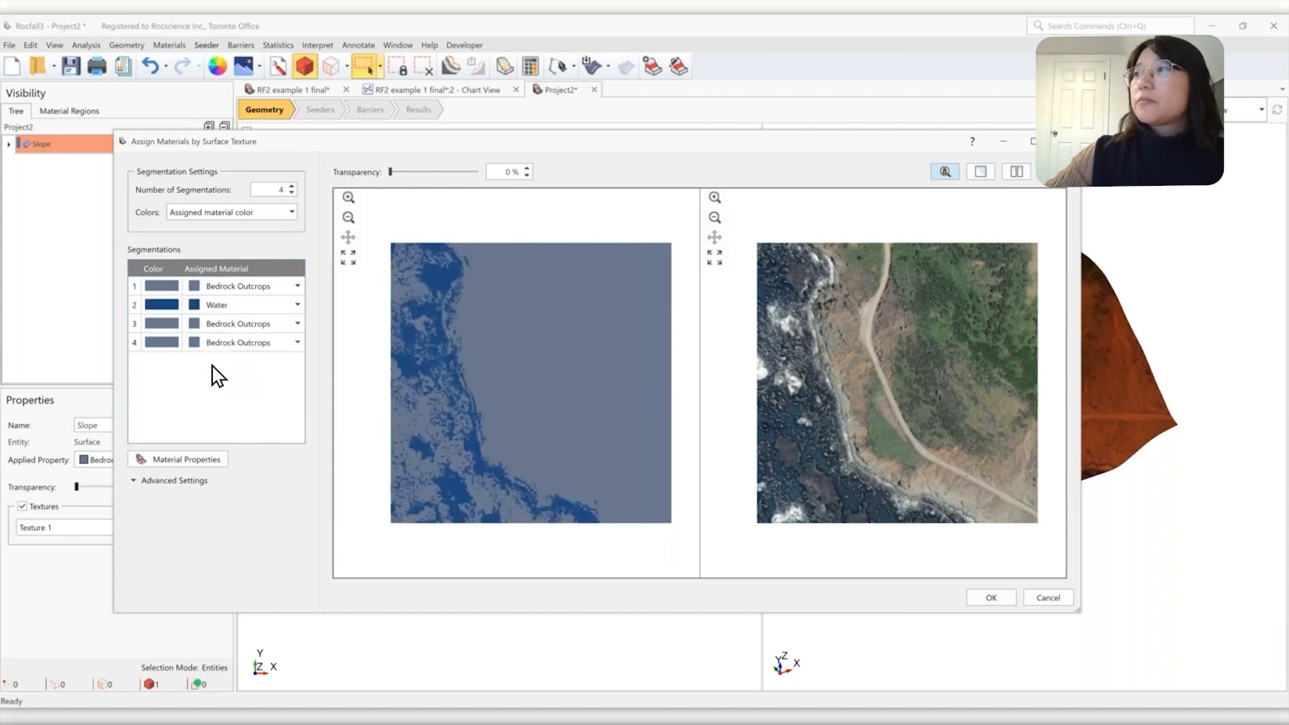
{"action": "left_click", "coordinate": [167, 344]}
{"action": "left_click", "coordinate": [165, 324]}
{"action": "left_click", "coordinate": [222, 325]}
{"action": "left_click", "coordinate": [216, 380]}
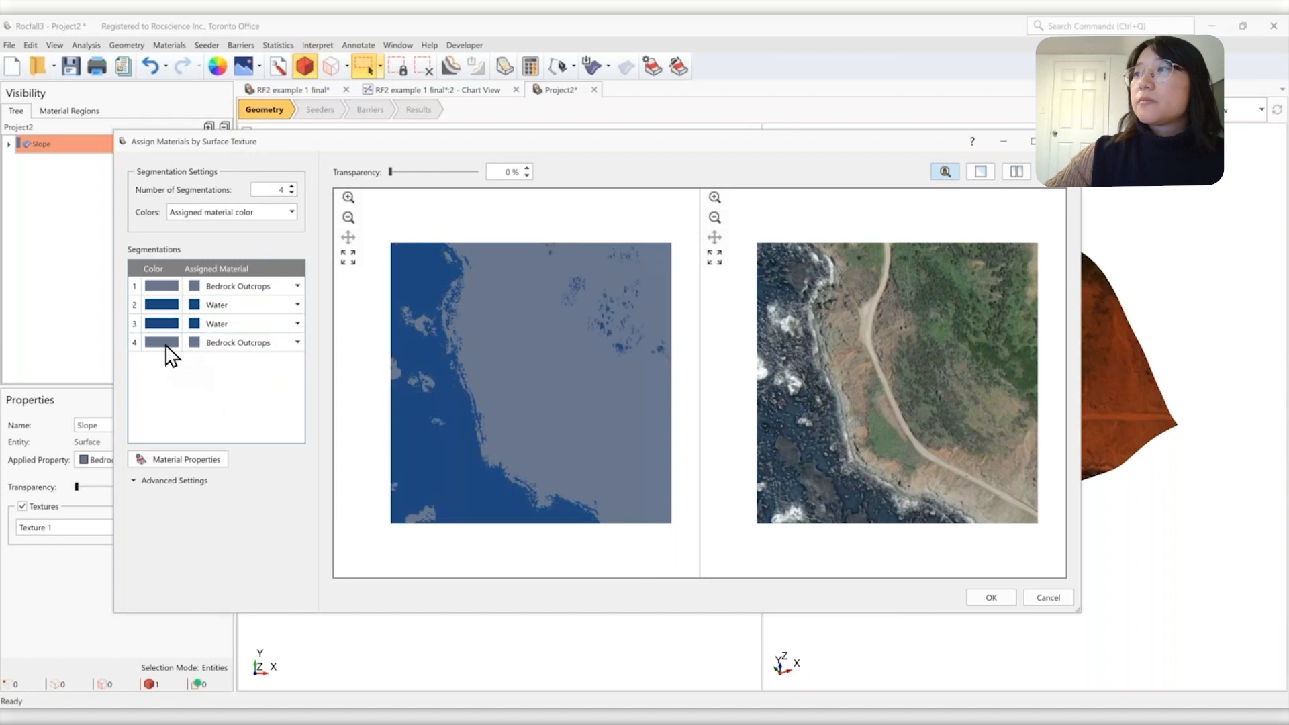
{"action": "left_click", "coordinate": [166, 343]}
{"action": "left_click", "coordinate": [225, 344]}
{"action": "left_click", "coordinate": [235, 372]}
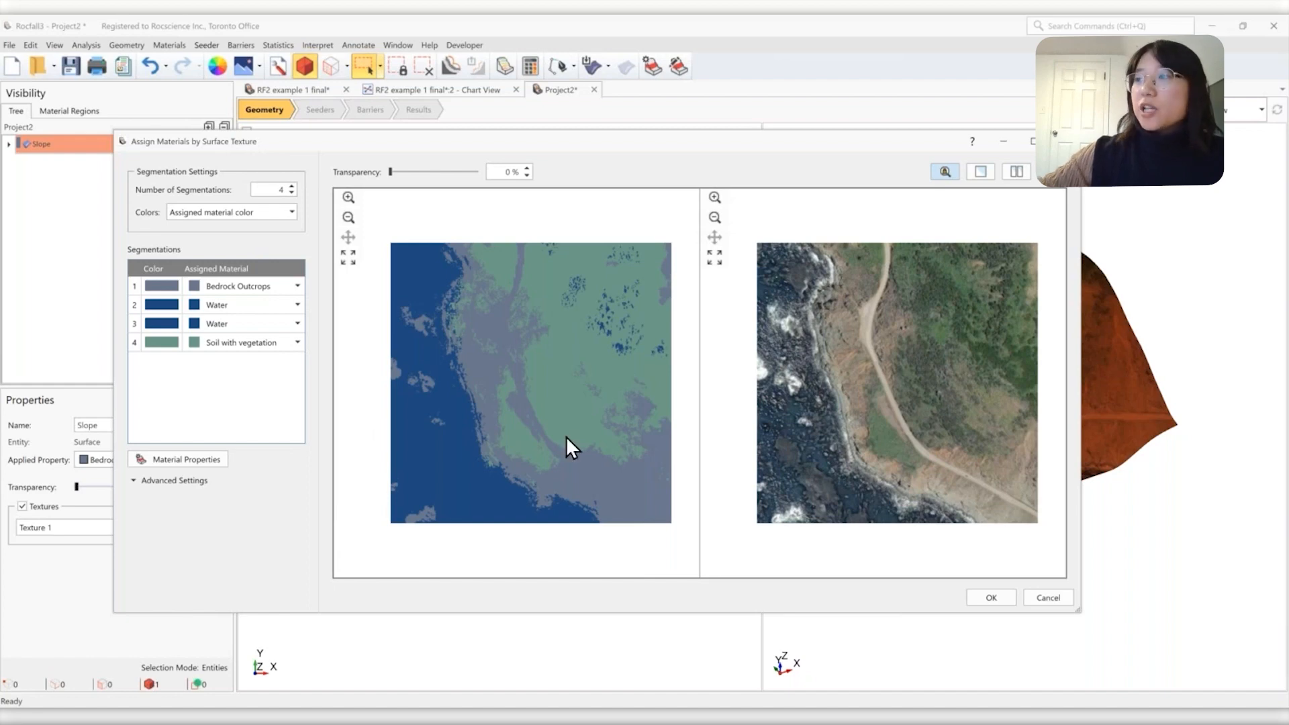
{"action": "left_click", "coordinate": [1048, 598]}
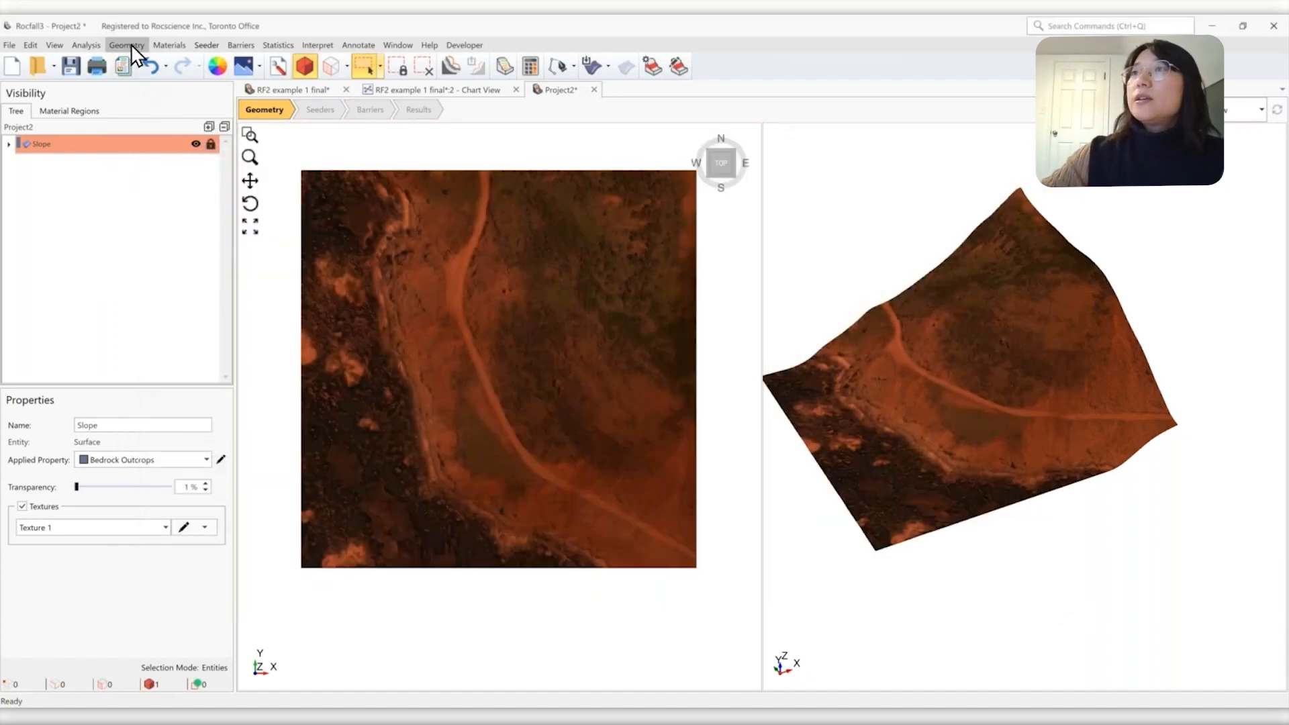
Assign the image High contrast.jpg to the Slope surface as its texture
{"action": "left_click", "coordinate": [131, 44]}
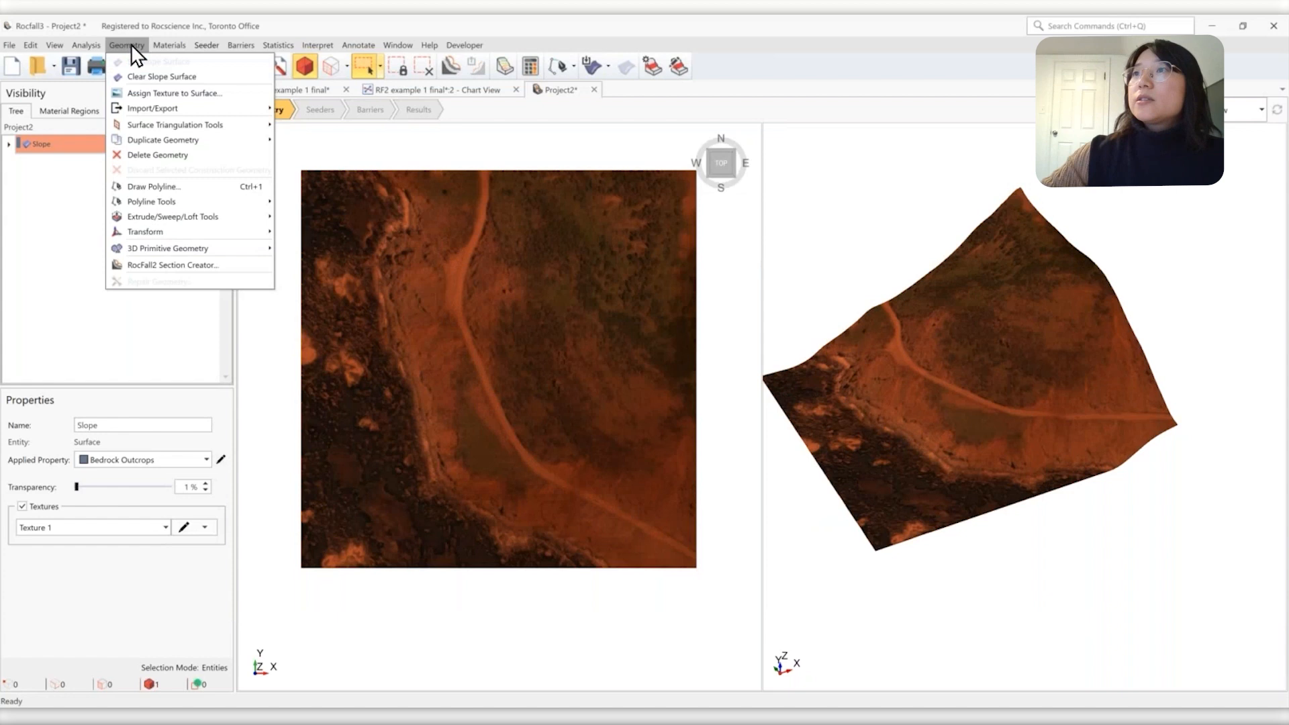
{"action": "left_click", "coordinate": [190, 94]}
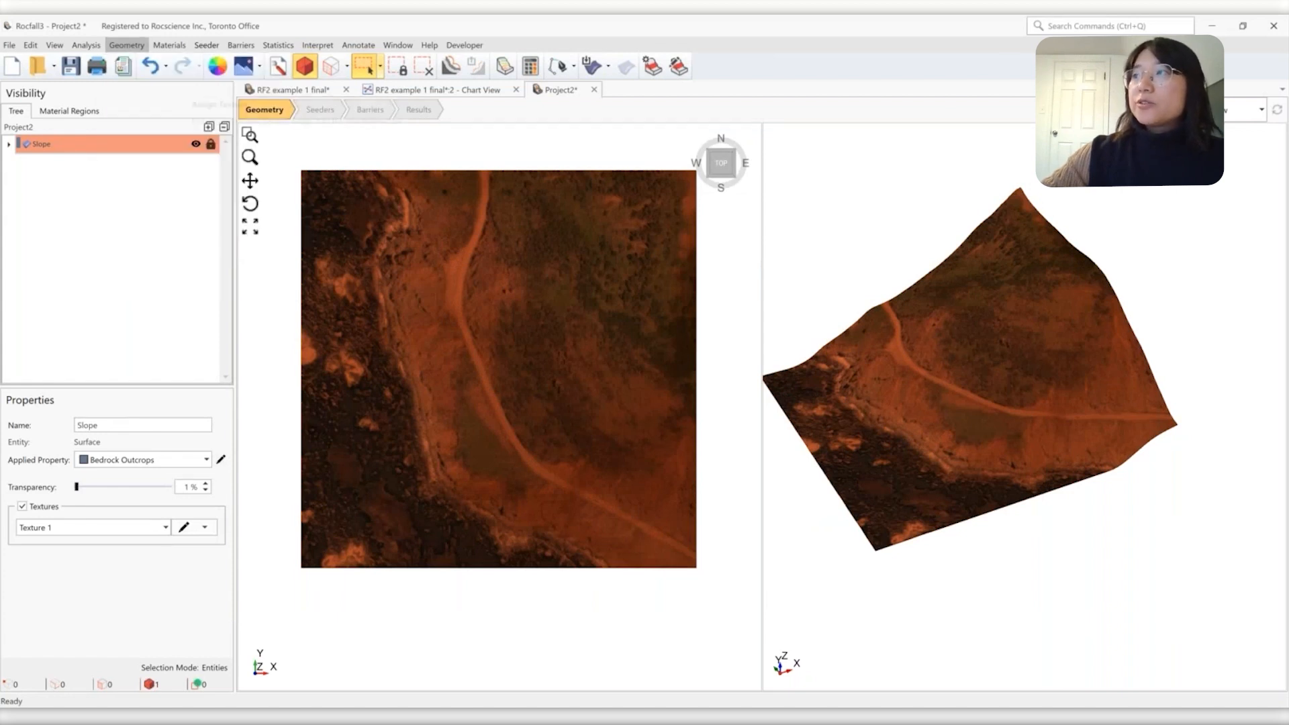
{"action": "left_click", "coordinate": [344, 203]}
{"action": "left_click", "coordinate": [789, 363]}
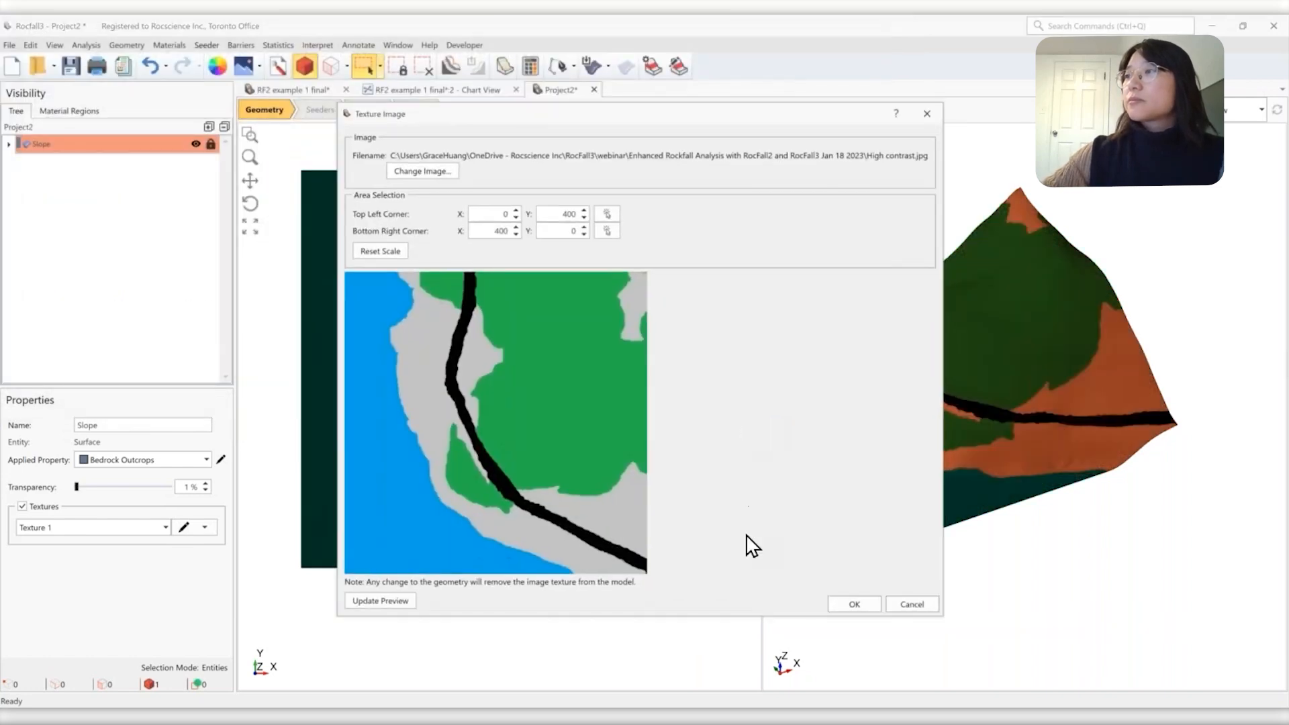
{"action": "left_click", "coordinate": [861, 607]}
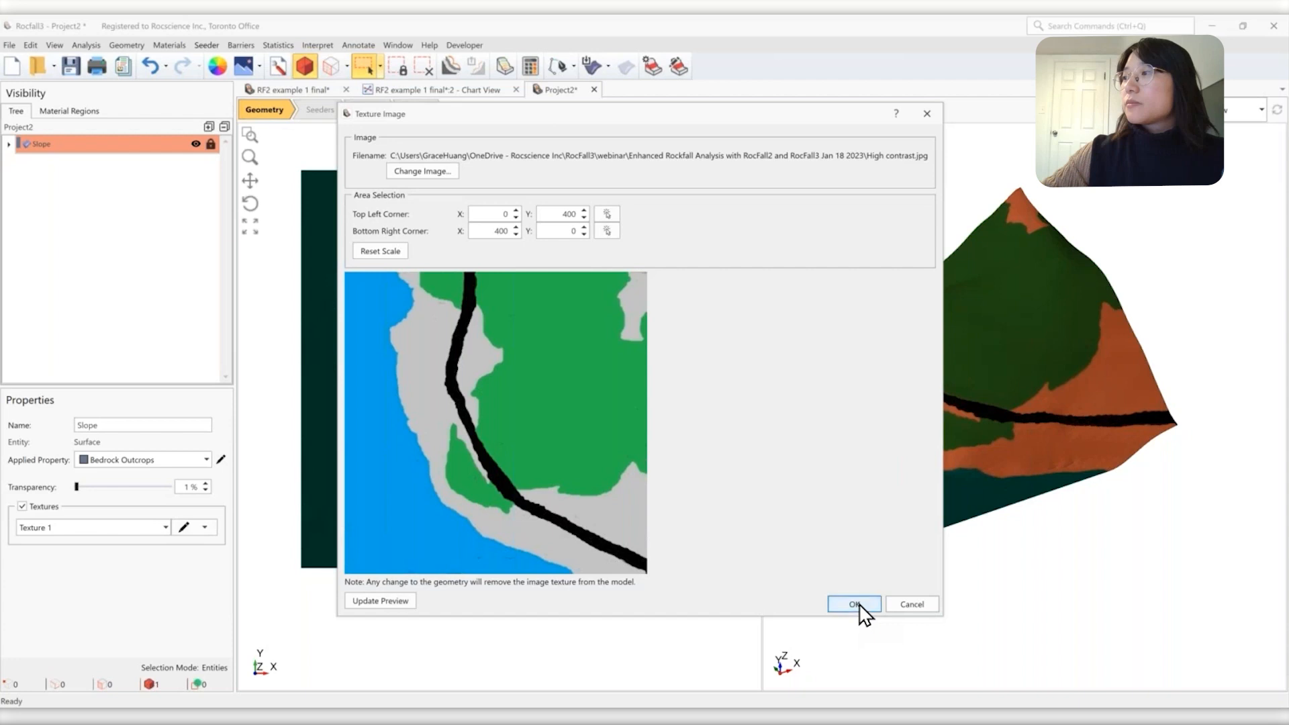
{"action": "left_click", "coordinate": [772, 373]}
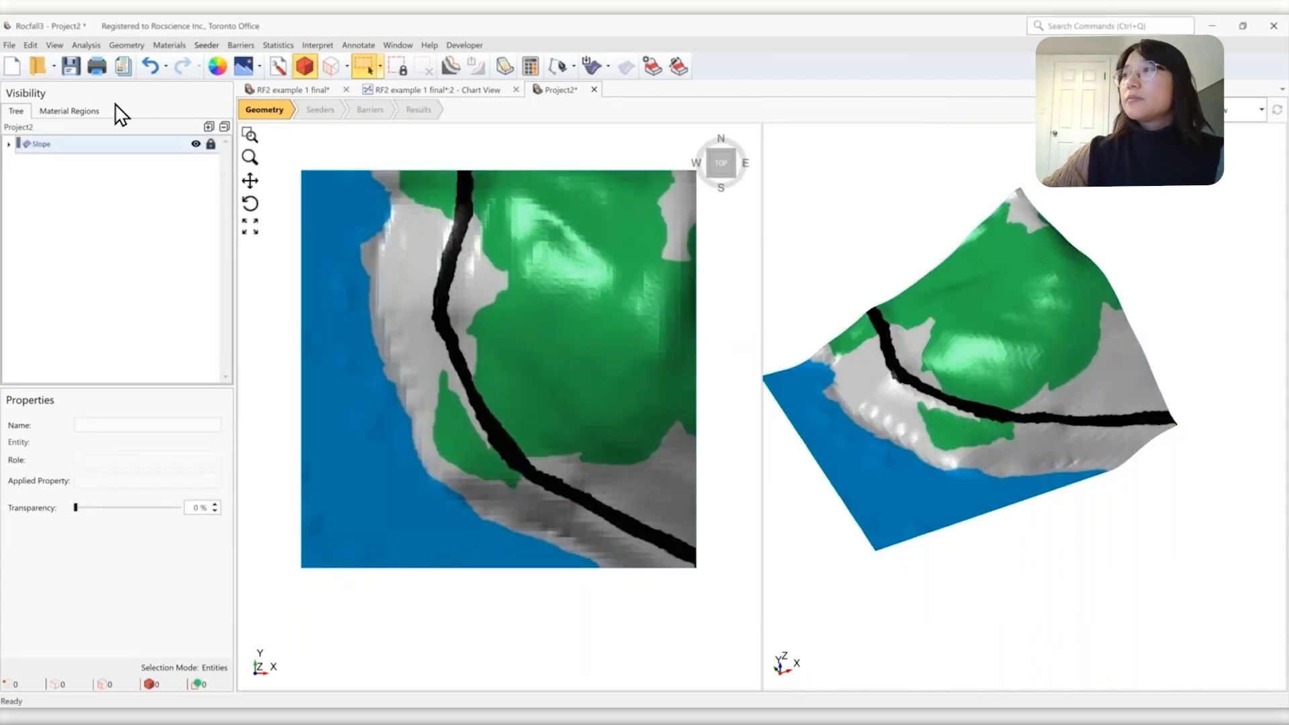
Start automatic material assignment by surface texture for the Slope and set the segmentation resolution to 100
{"action": "left_click", "coordinate": [106, 158]}
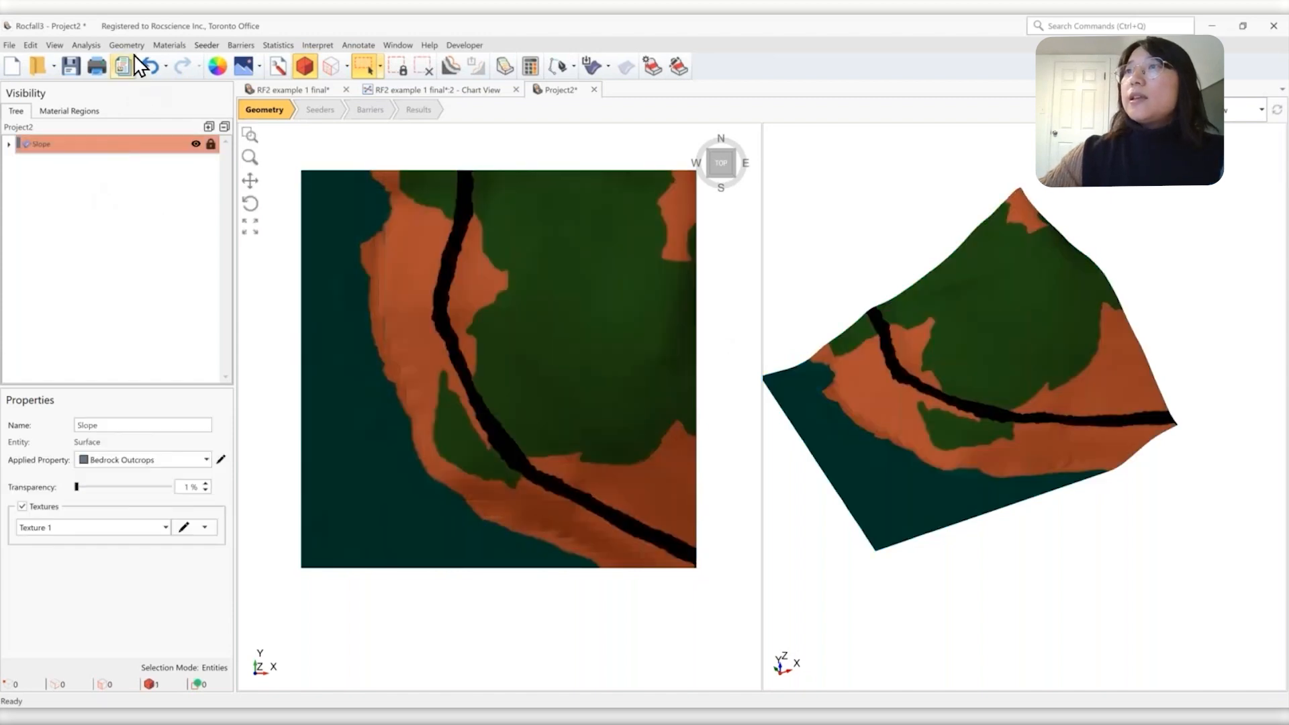
{"action": "left_click", "coordinate": [166, 45]}
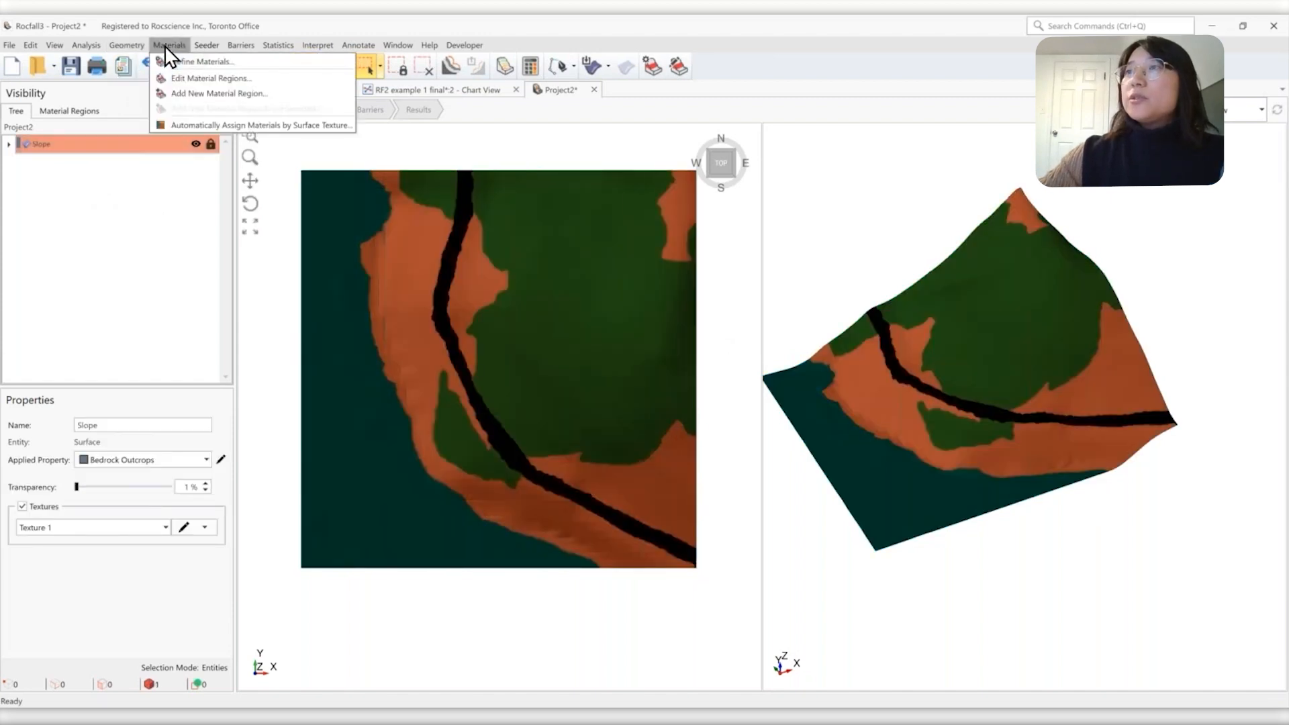
{"action": "left_click", "coordinate": [187, 125]}
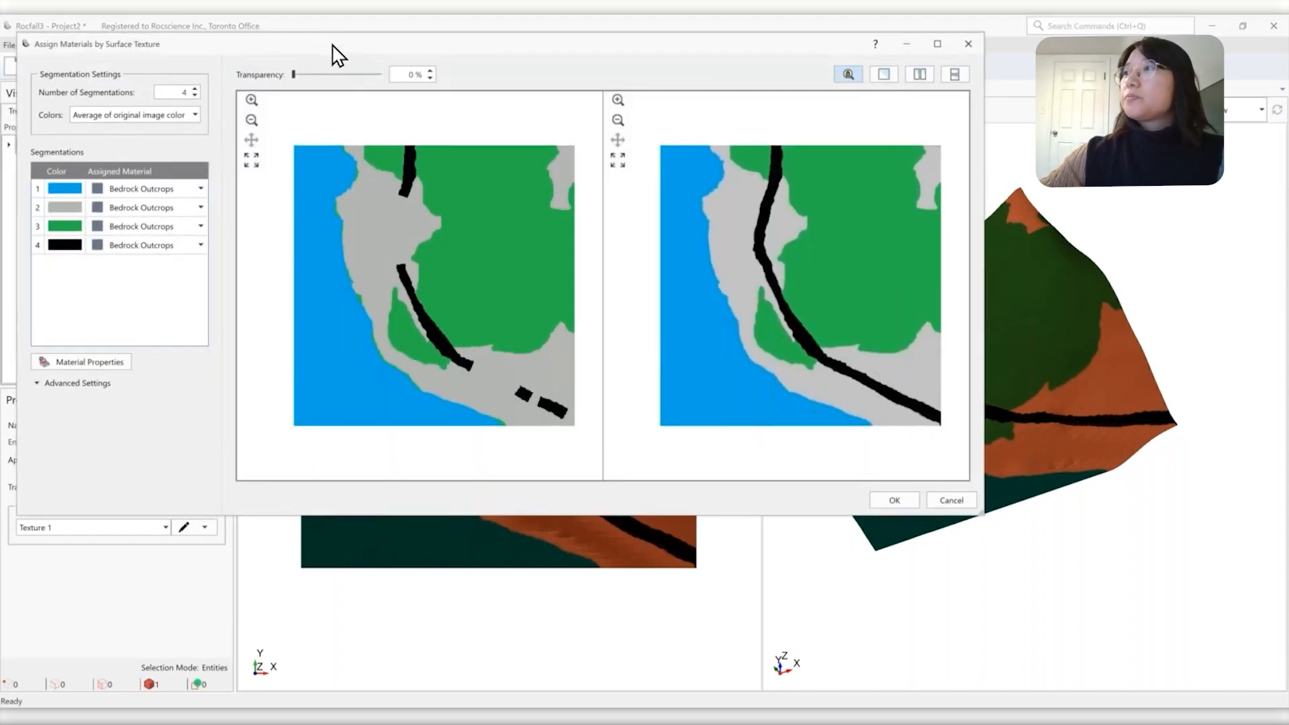
{"action": "left_click_drag", "start_coordinate": [334, 53], "coordinate": [484, 134]}
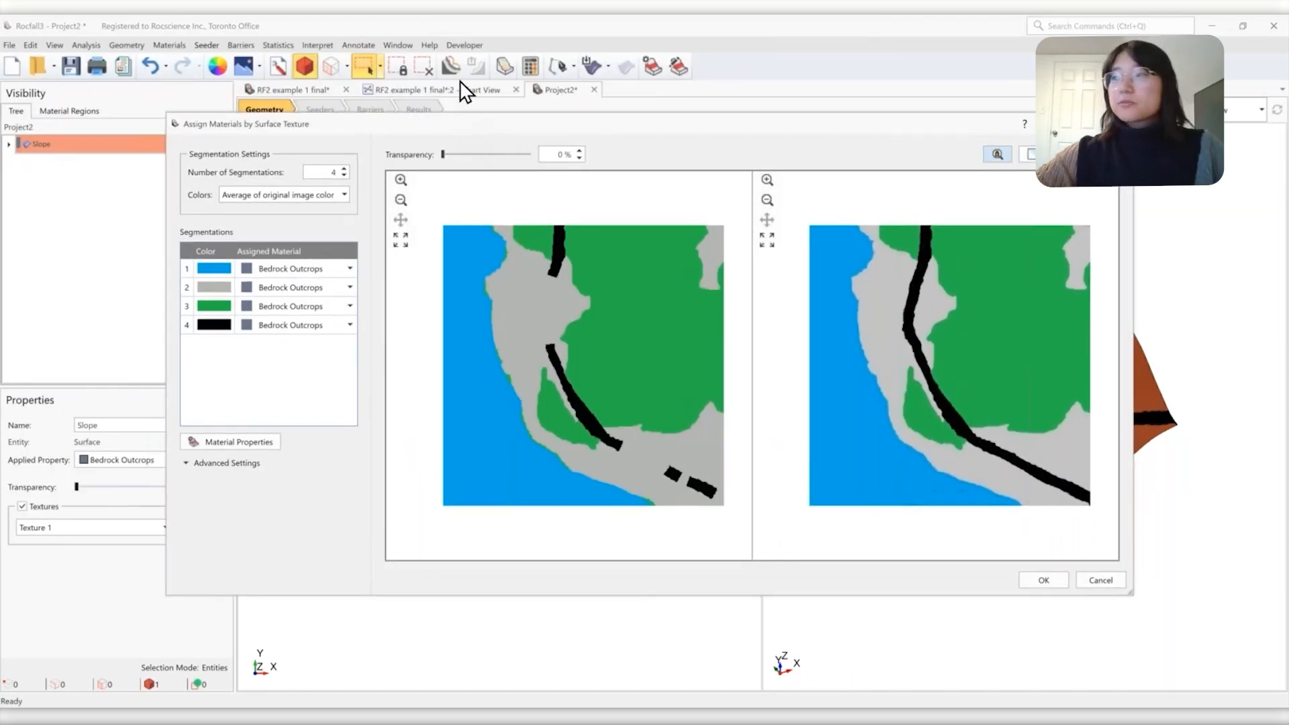
{"action": "left_click", "coordinate": [218, 464]}
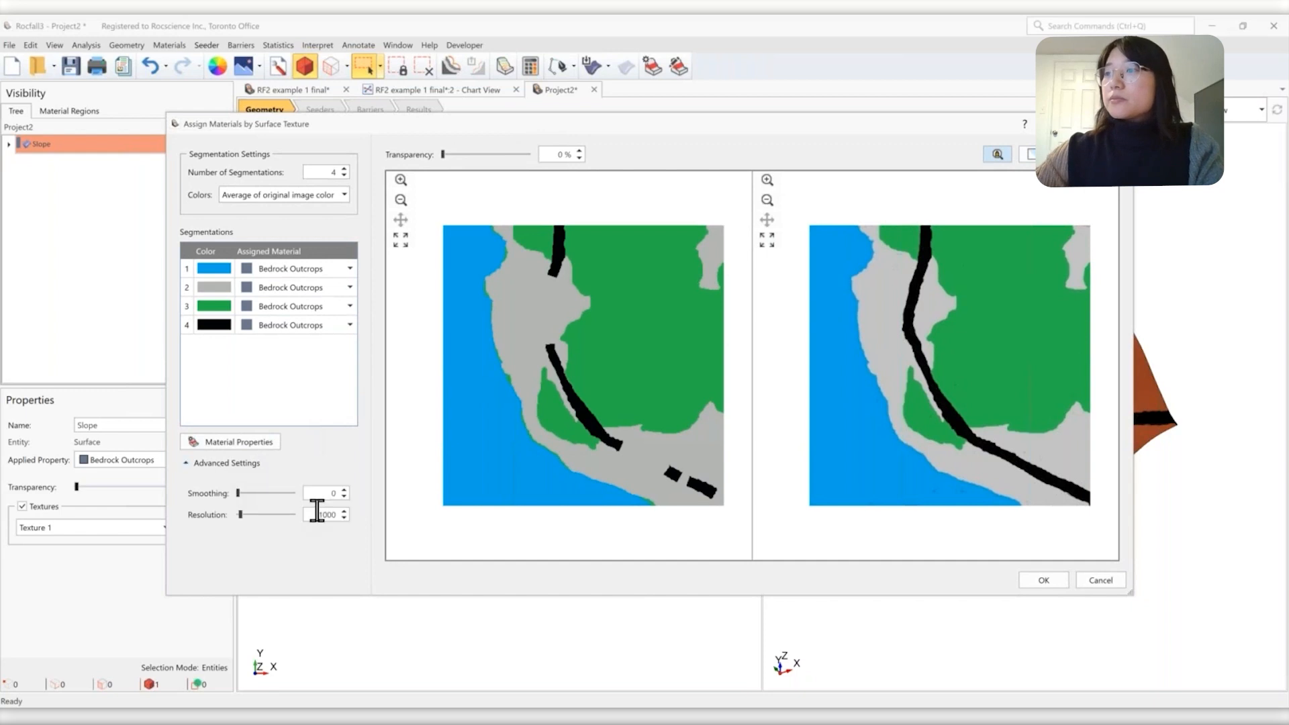
{"action": "left_click_drag", "start_coordinate": [311, 510], "coordinate": [360, 521]}
{"action": "type", "text": "100"}
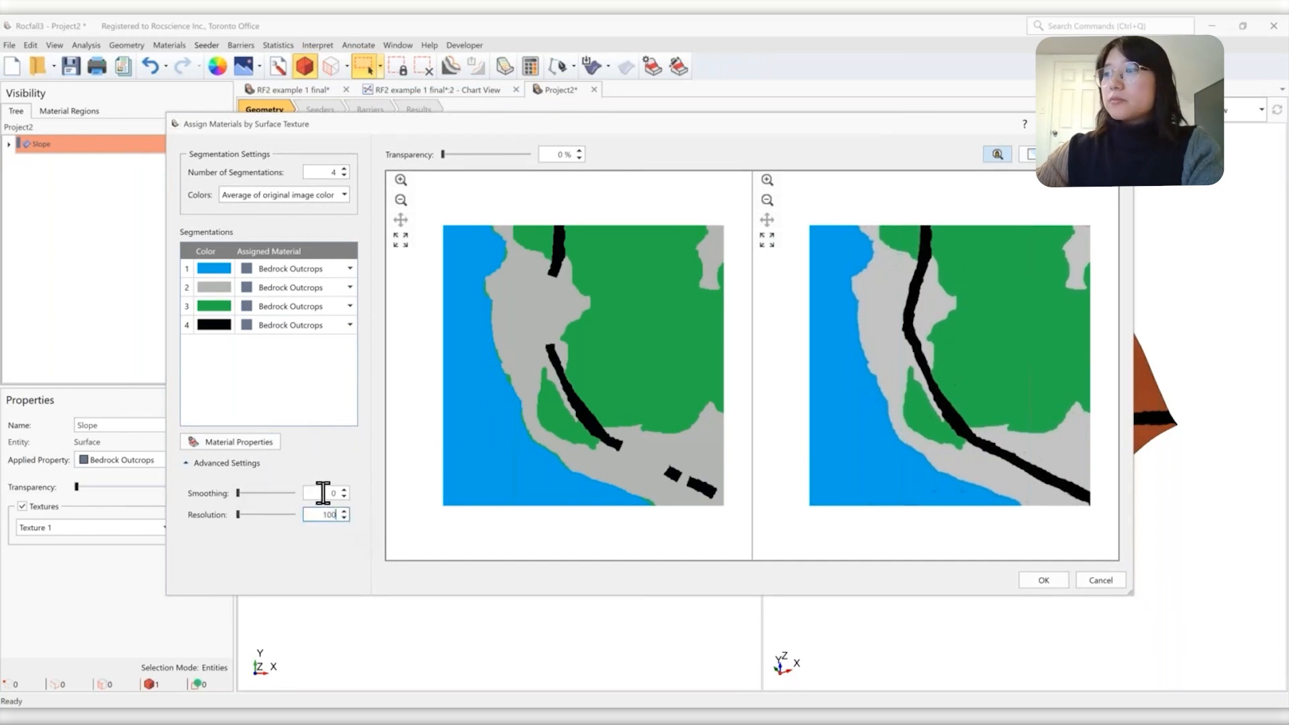
{"action": "left_click", "coordinate": [323, 492]}
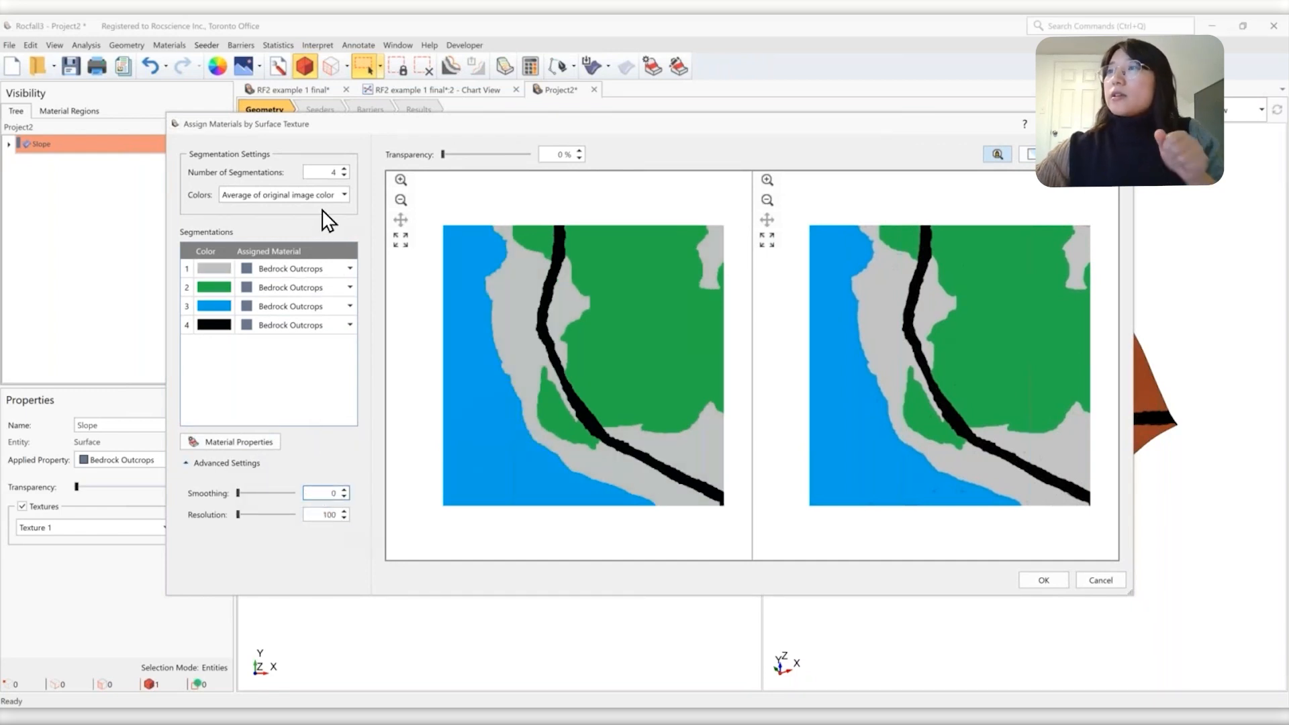
Color the segments by assigned material and assign Soil with vegetation to segment 2
{"action": "left_click", "coordinate": [309, 192]}
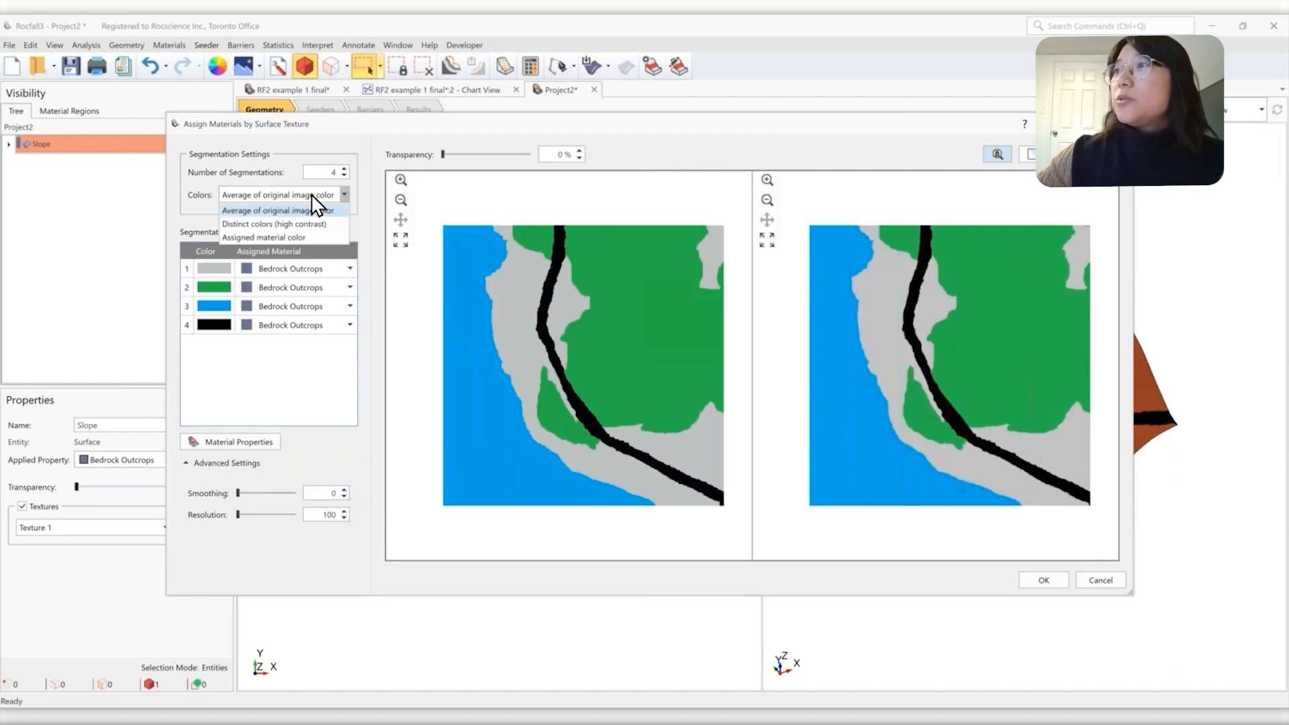
{"action": "left_click", "coordinate": [249, 236]}
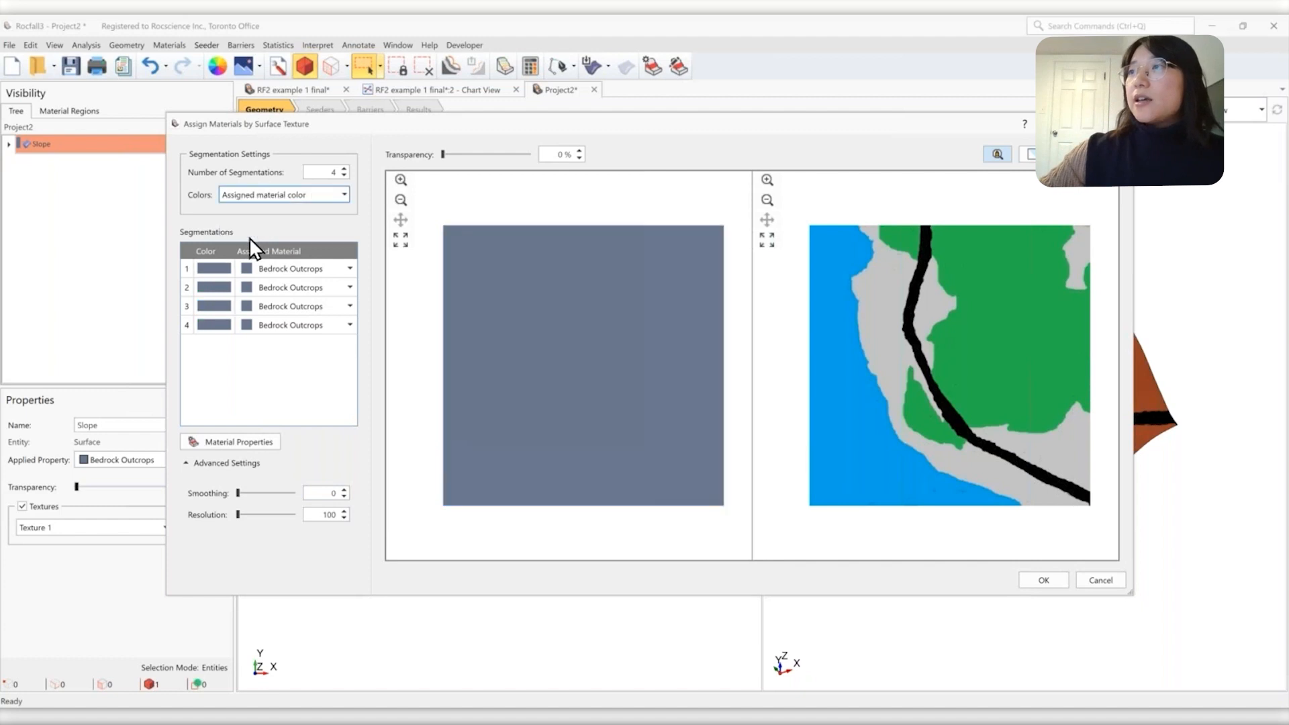
{"action": "left_click", "coordinate": [217, 268]}
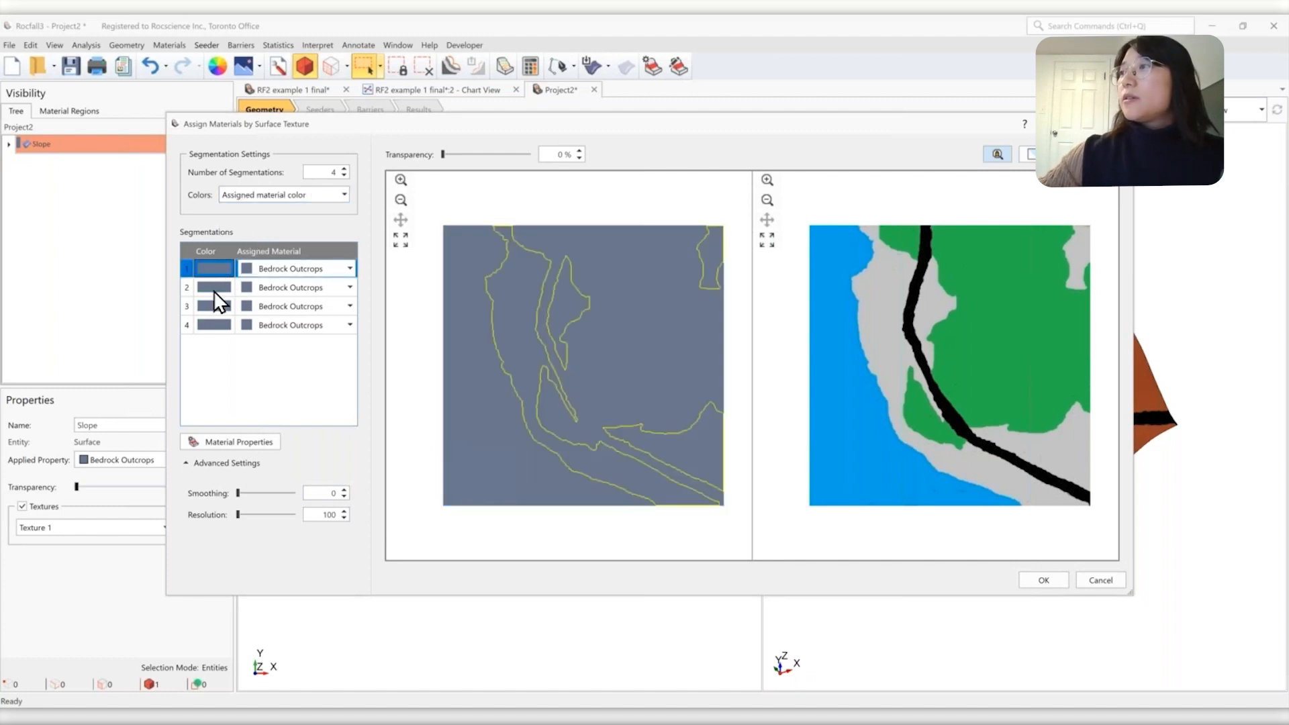
{"action": "left_click", "coordinate": [213, 290]}
{"action": "left_click", "coordinate": [350, 287]}
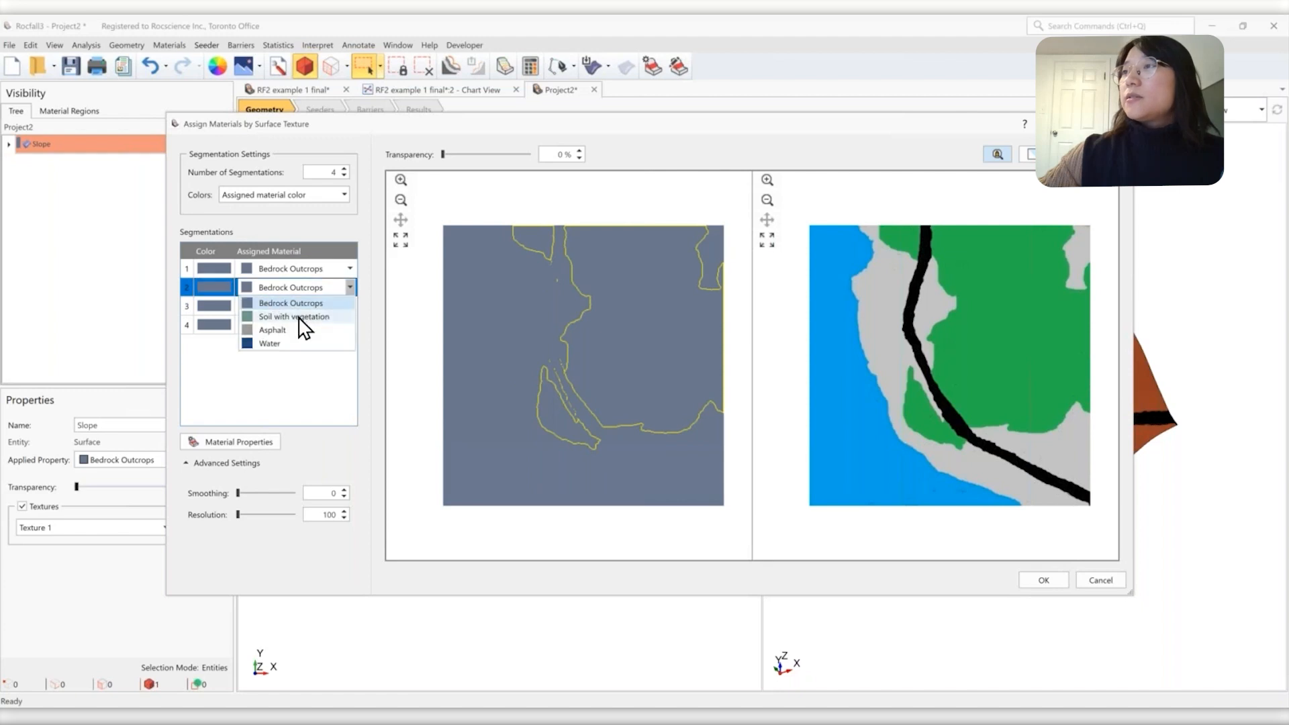
{"action": "left_click", "coordinate": [299, 316]}
Assign Water to segment 3 and Asphalt to segment 4, and apply the material assignment to the slope
{"action": "left_click", "coordinate": [216, 308]}
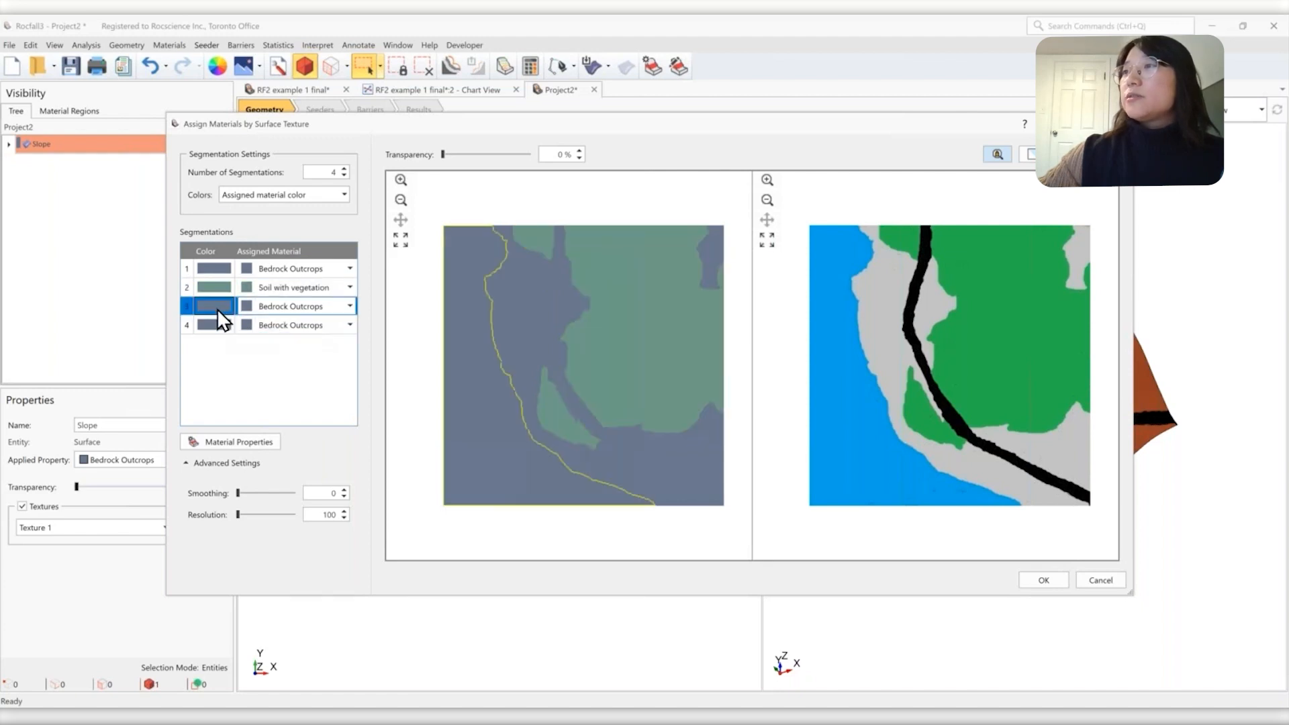
{"action": "left_click", "coordinate": [290, 306]}
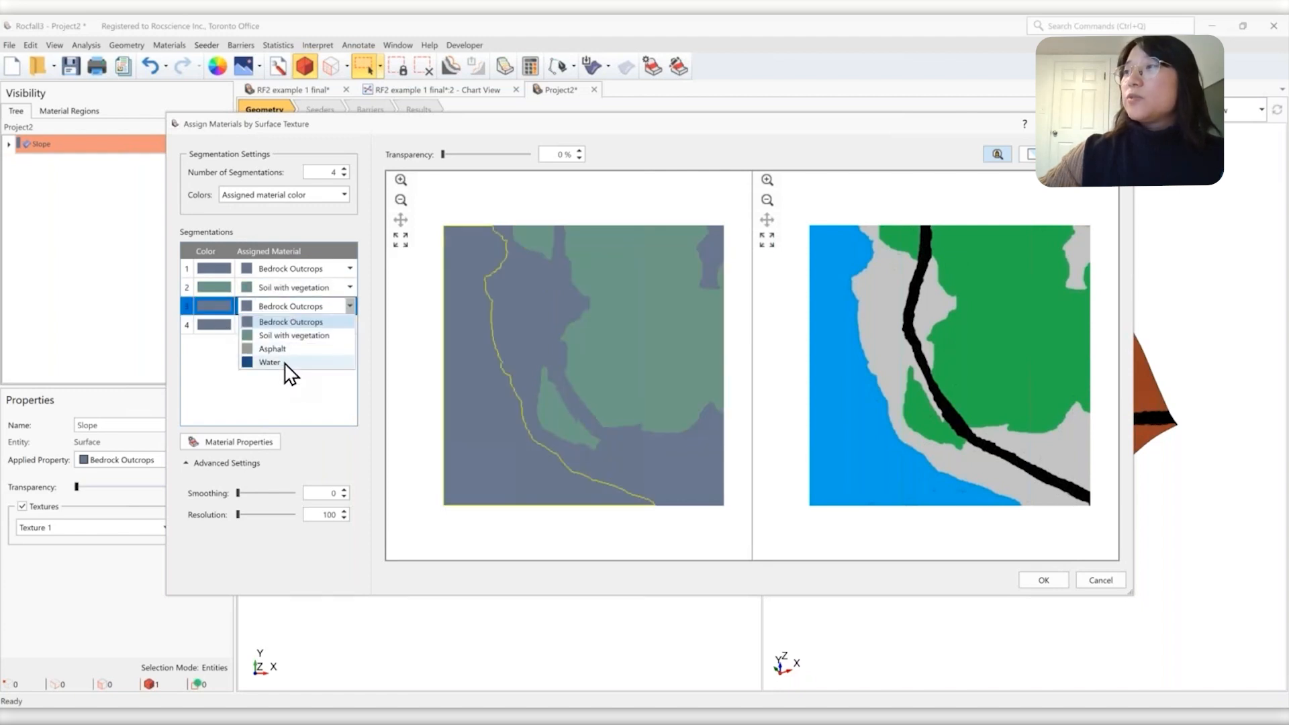
{"action": "left_click", "coordinate": [289, 363]}
{"action": "left_click", "coordinate": [222, 324]}
{"action": "left_click", "coordinate": [290, 325]}
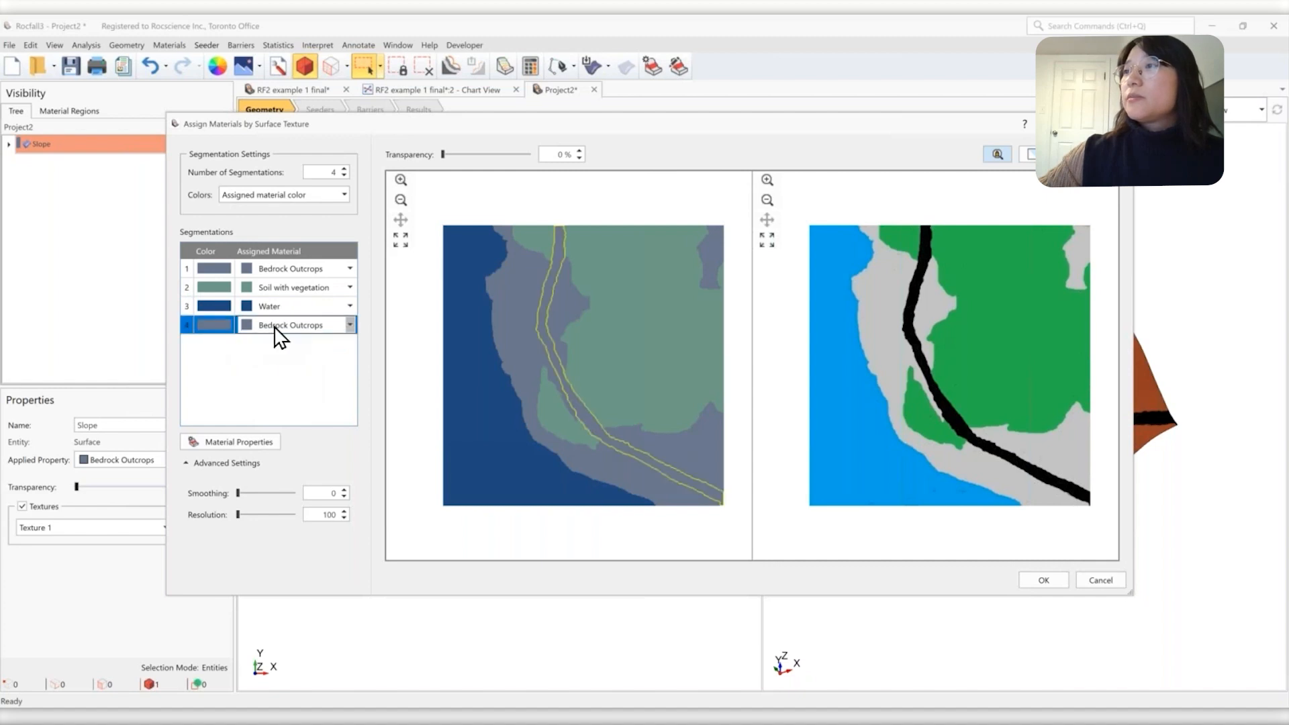
{"action": "left_click", "coordinate": [284, 369]}
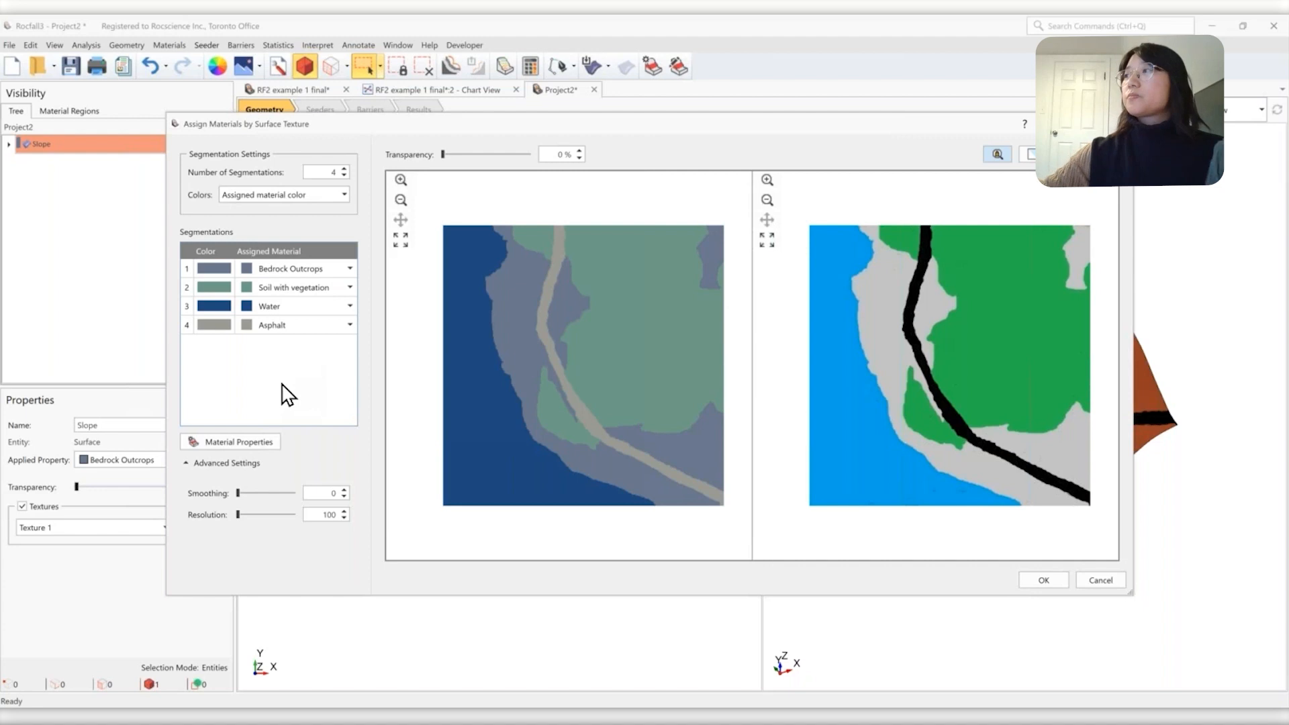
{"action": "left_click", "coordinate": [1042, 581]}
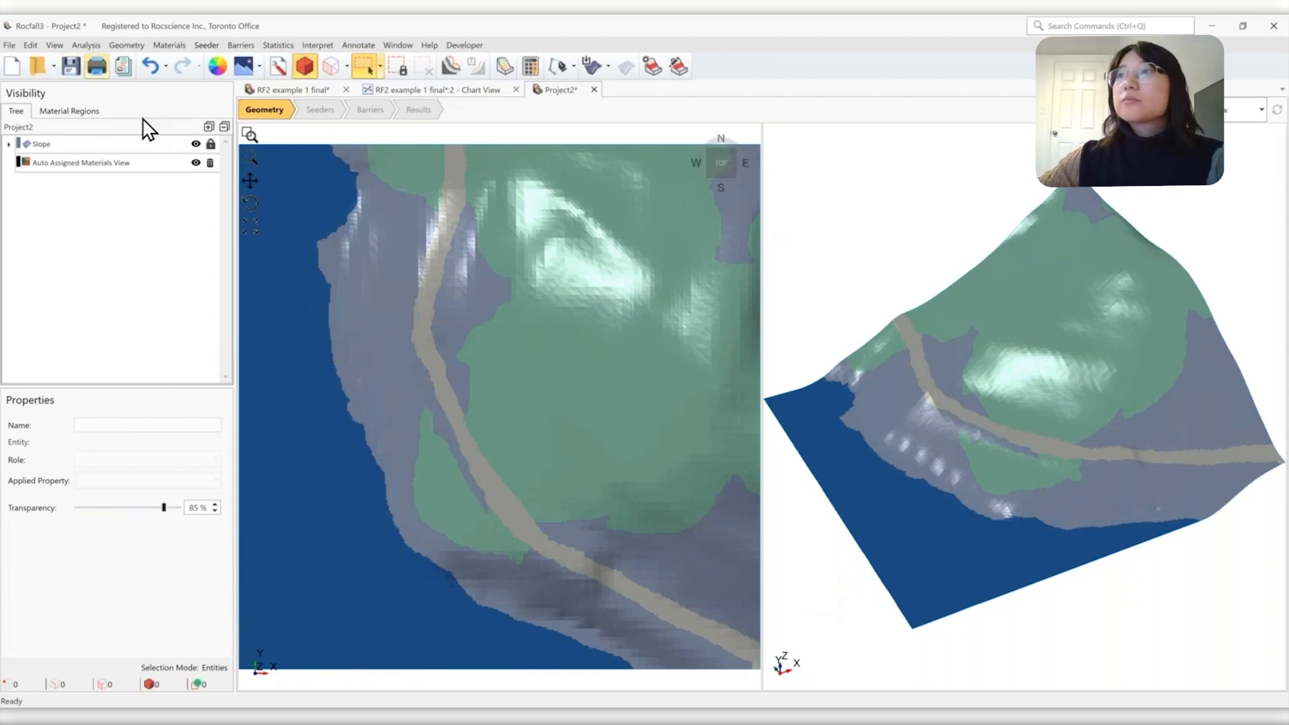
Hide the Slope surface and add a topographic contour annotation to the model
{"action": "left_click", "coordinate": [195, 144]}
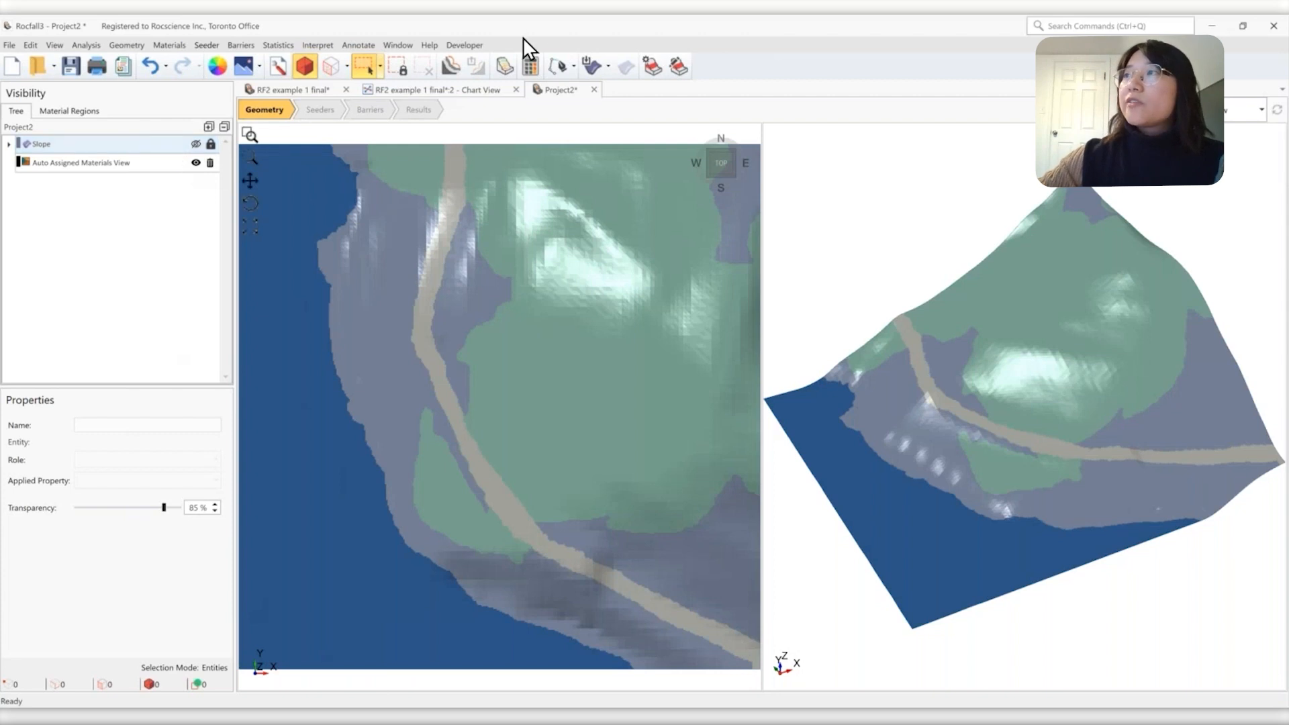
{"action": "left_click", "coordinate": [504, 66]}
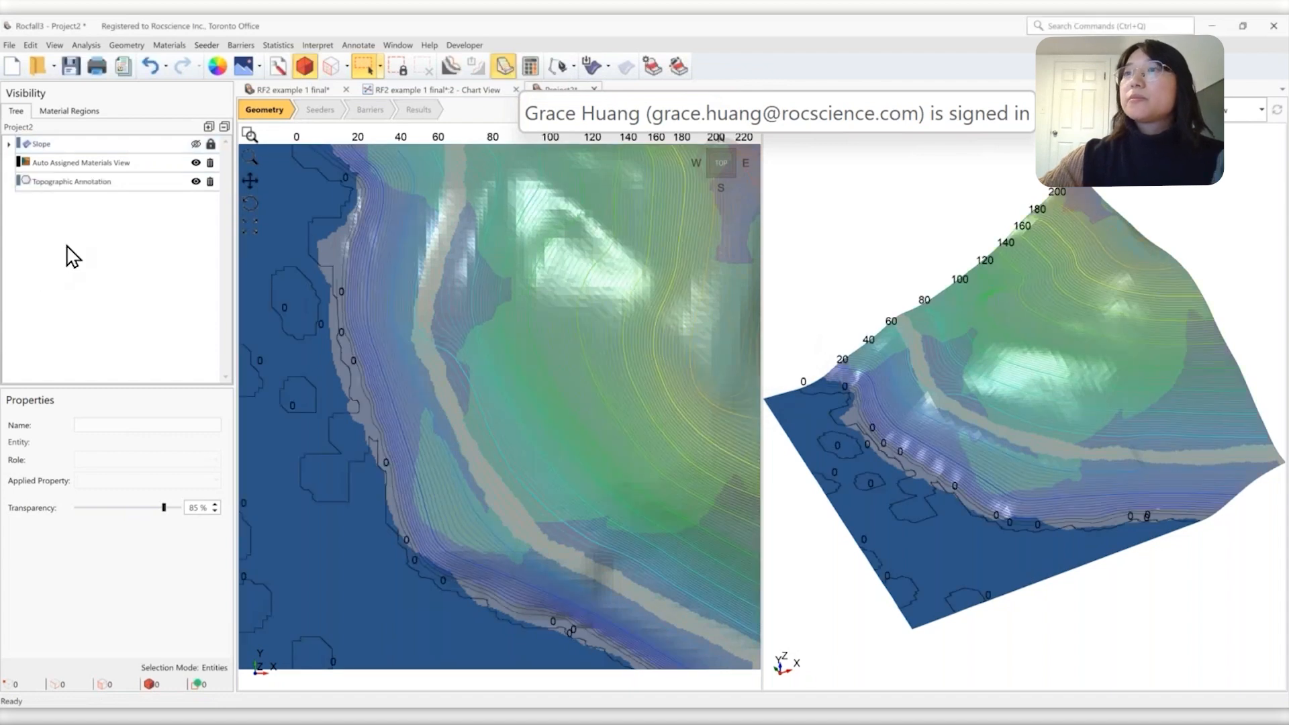
Set the topographic annotation's contour spacing to 50 and its number of minor lines to 5
{"action": "left_click", "coordinate": [91, 182]}
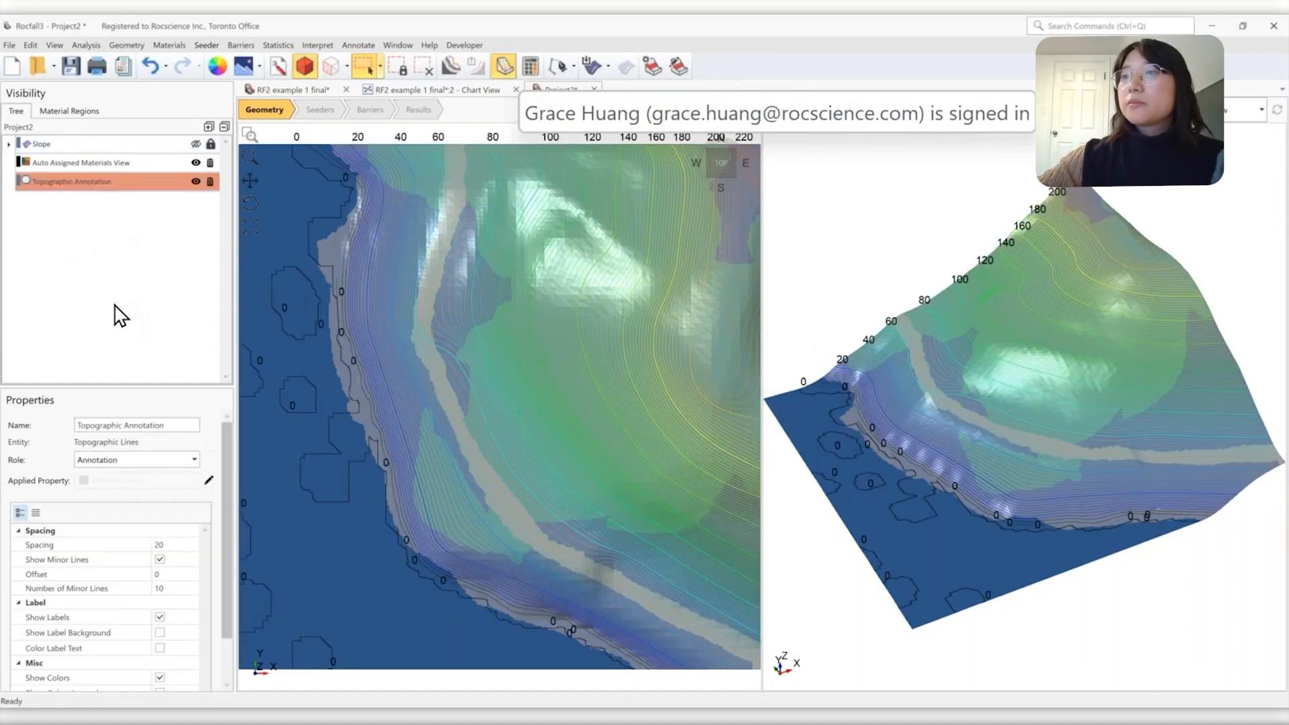
{"action": "left_click", "coordinate": [171, 545]}
{"action": "type", "text": "50"}
{"action": "key", "text": "Return"}
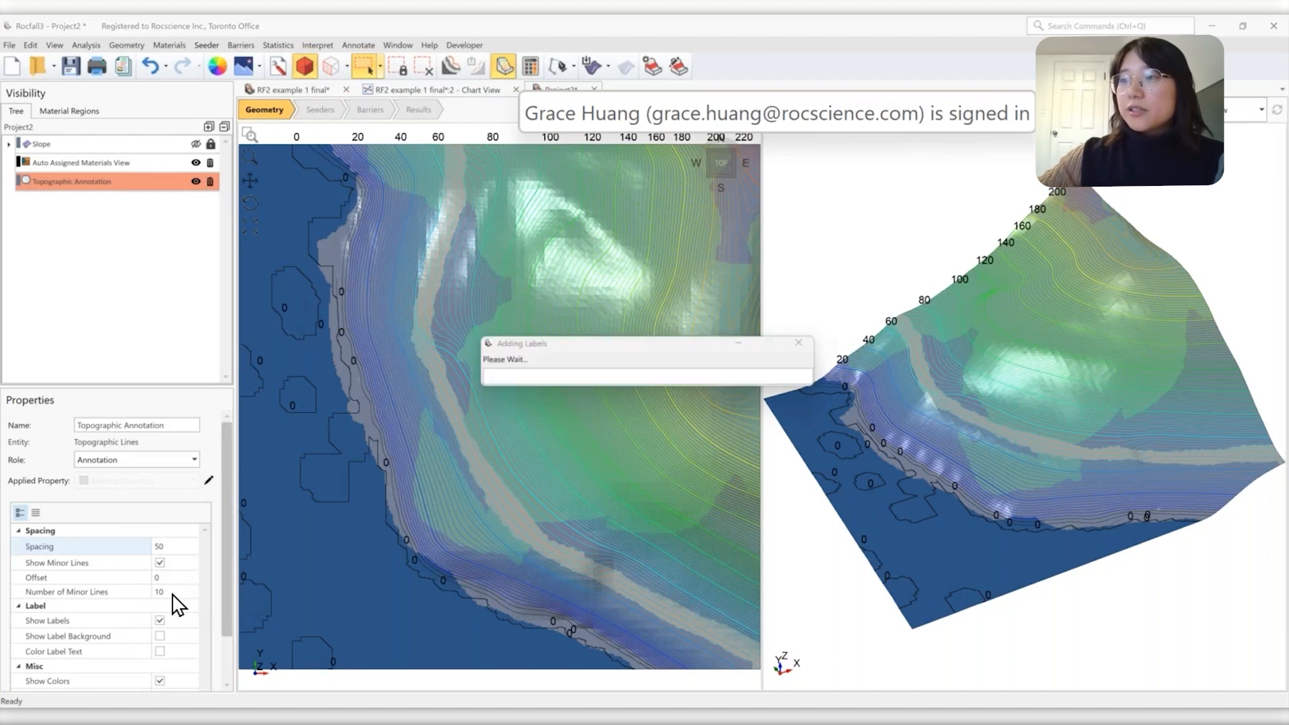
{"action": "left_click", "coordinate": [168, 590]}
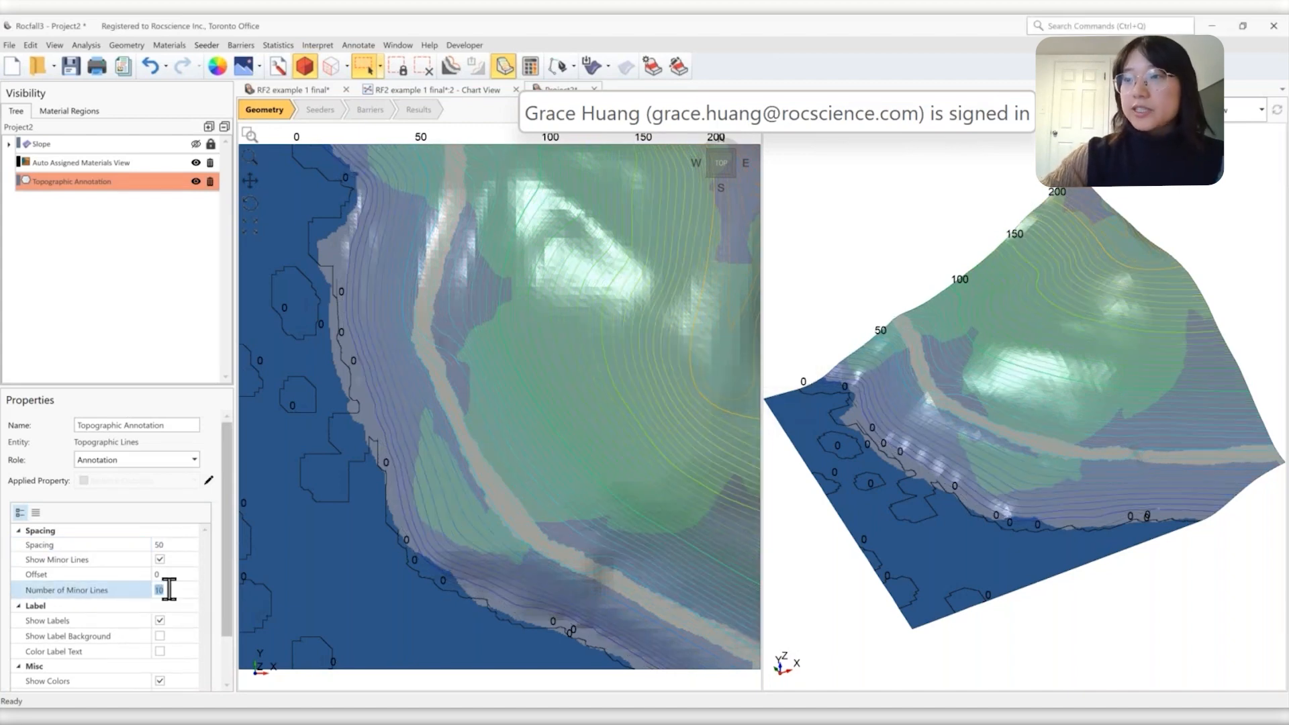
{"action": "type", "text": "5"}
{"action": "key", "text": "Return"}
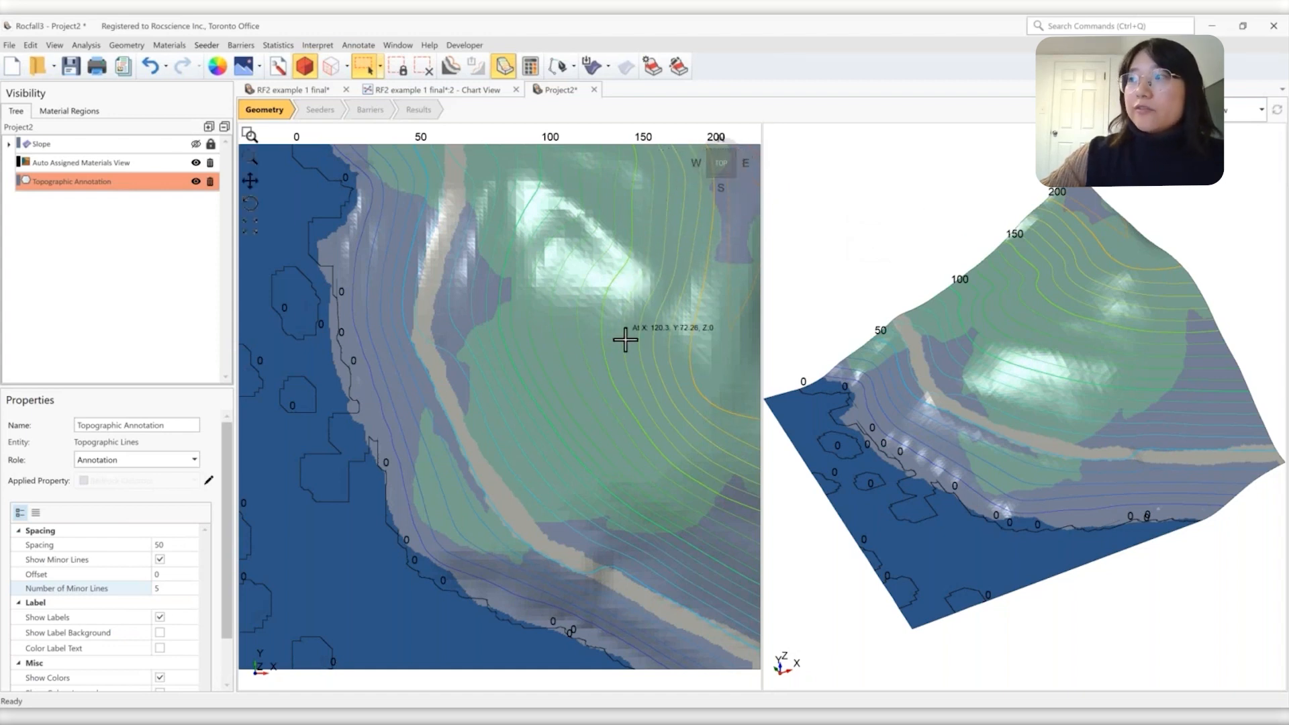
Set the number of rocks to 200, distributed over all rock groups, in Seeder Property 1
{"action": "left_click", "coordinate": [206, 47]}
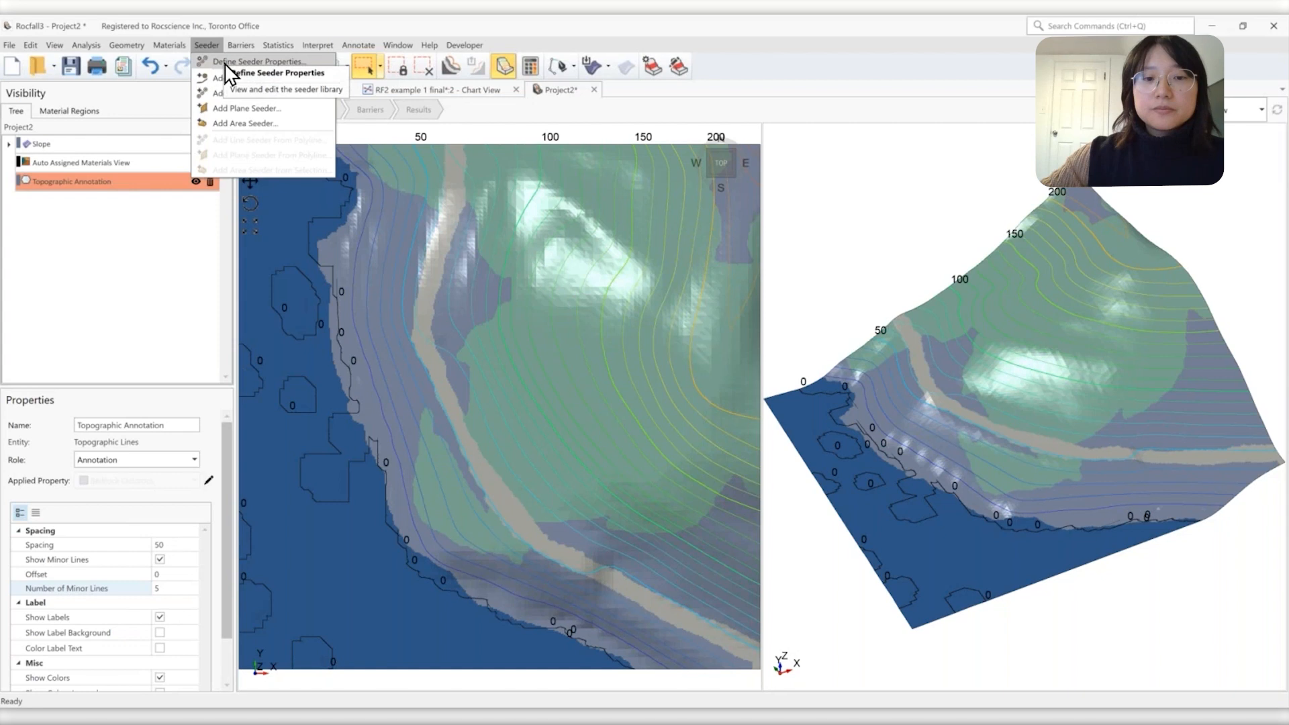
{"action": "left_click", "coordinate": [224, 63]}
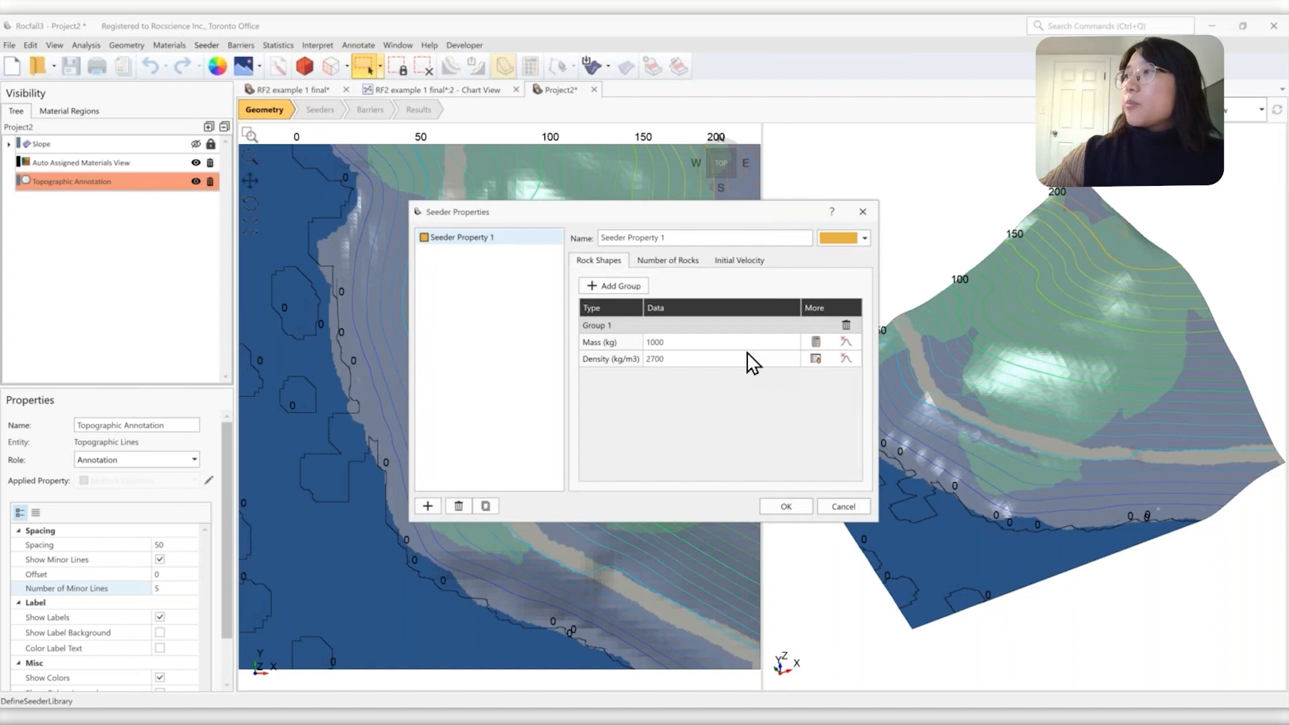
{"action": "left_click", "coordinate": [668, 261]}
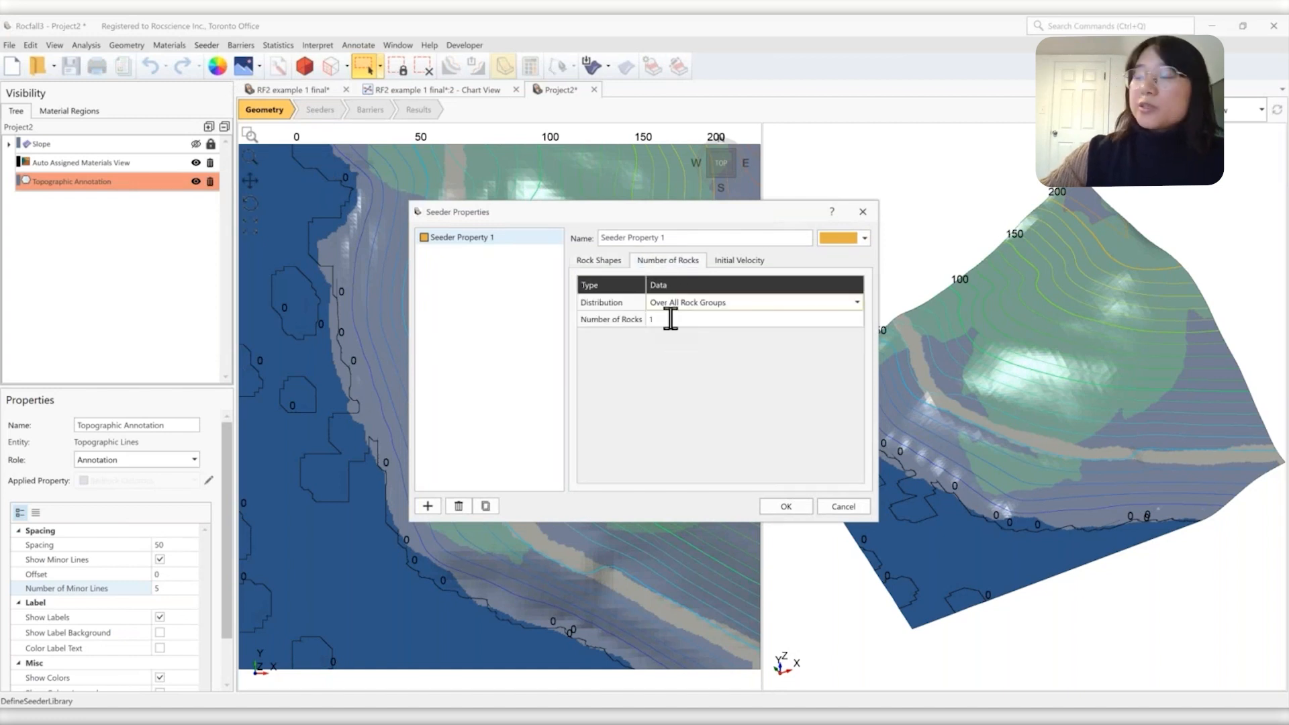
{"action": "left_click", "coordinate": [683, 319]}
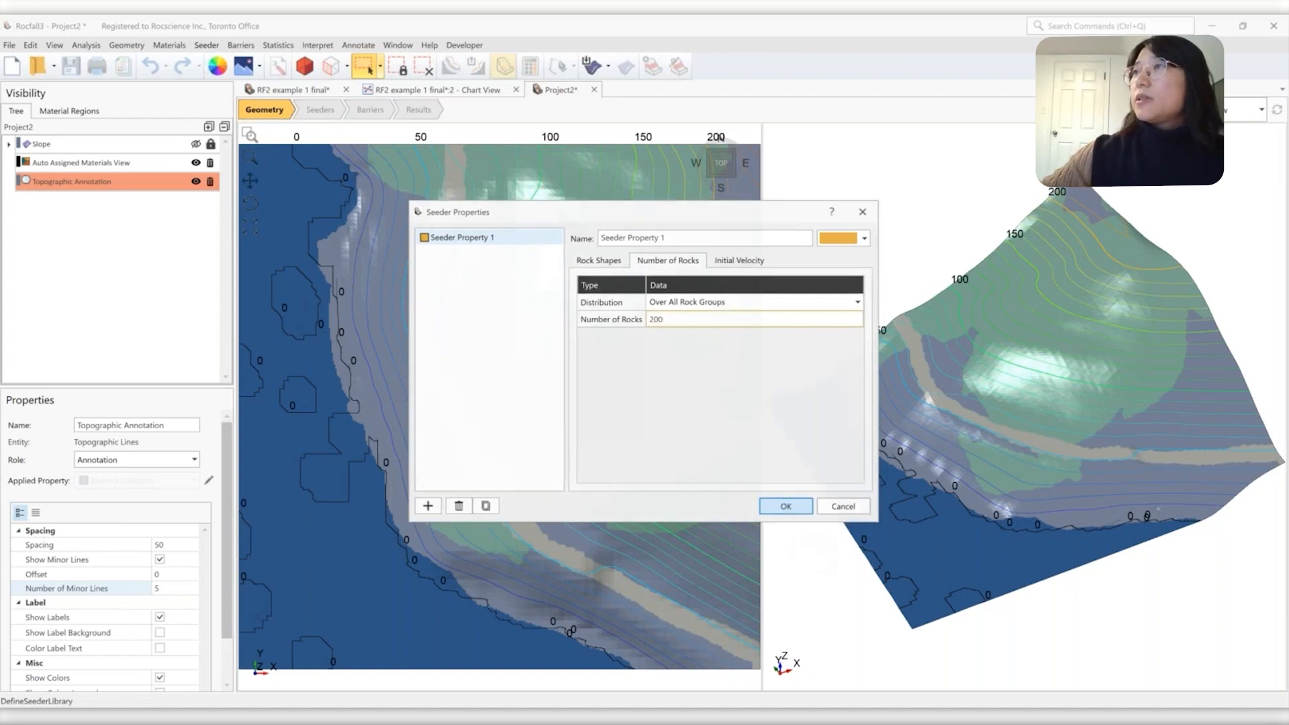
{"action": "left_click", "coordinate": [786, 507]}
Add a line seeder with Seeder Property 1 at 5 m height above surface, drawn along the 150 contour and imprinted from the slope
{"action": "left_click", "coordinate": [208, 46]}
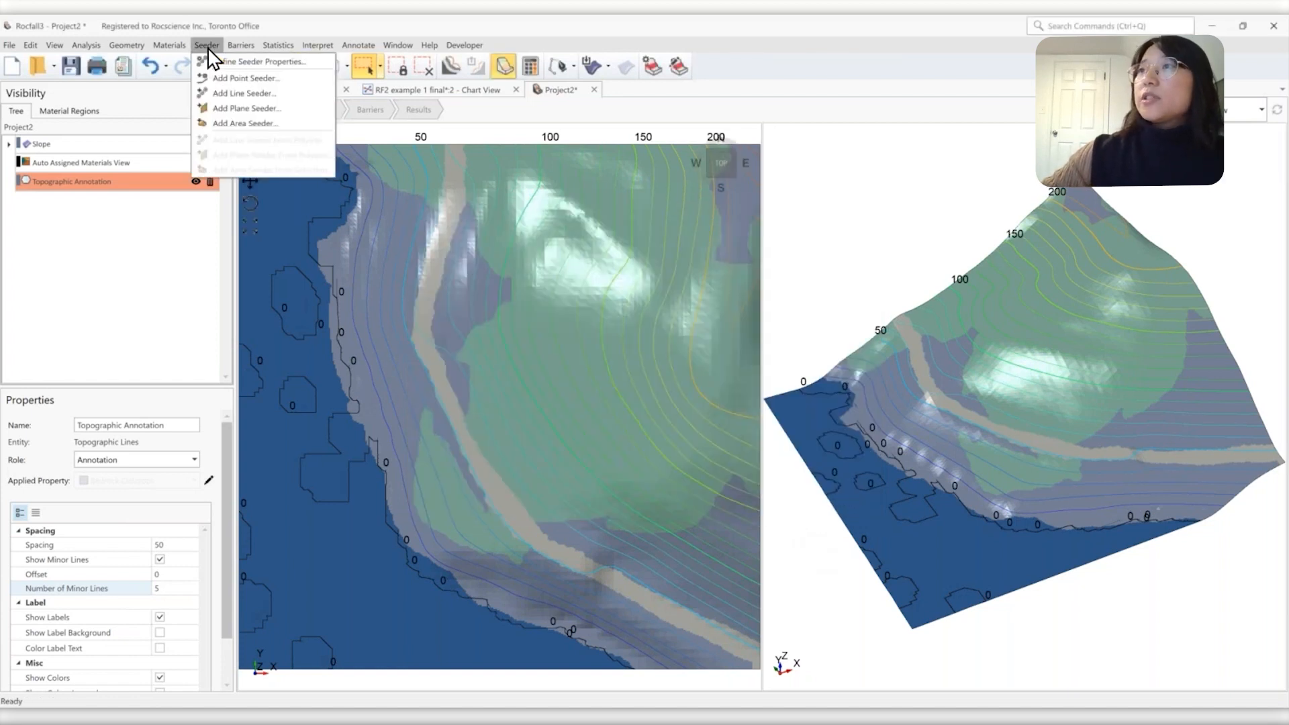
{"action": "left_click", "coordinate": [232, 94]}
{"action": "left_click_drag", "start_coordinate": [600, 279], "coordinate": [204, 196]}
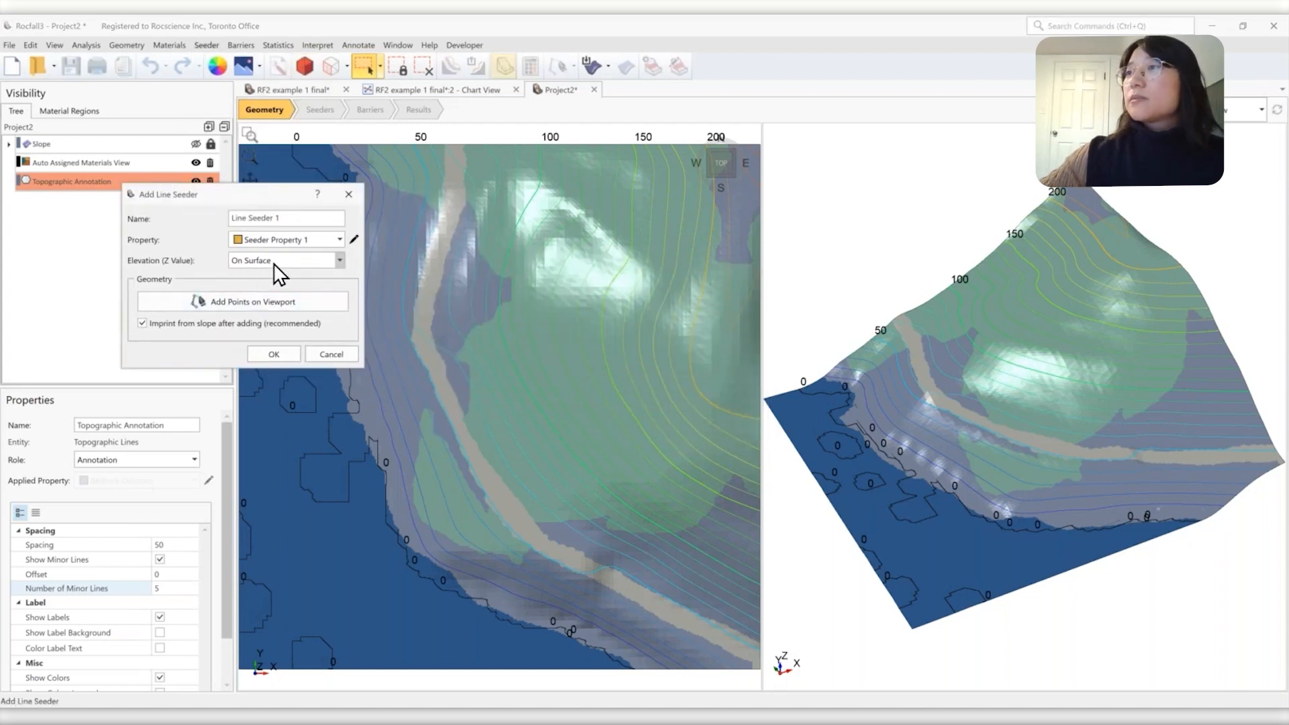
{"action": "left_click", "coordinate": [315, 262]}
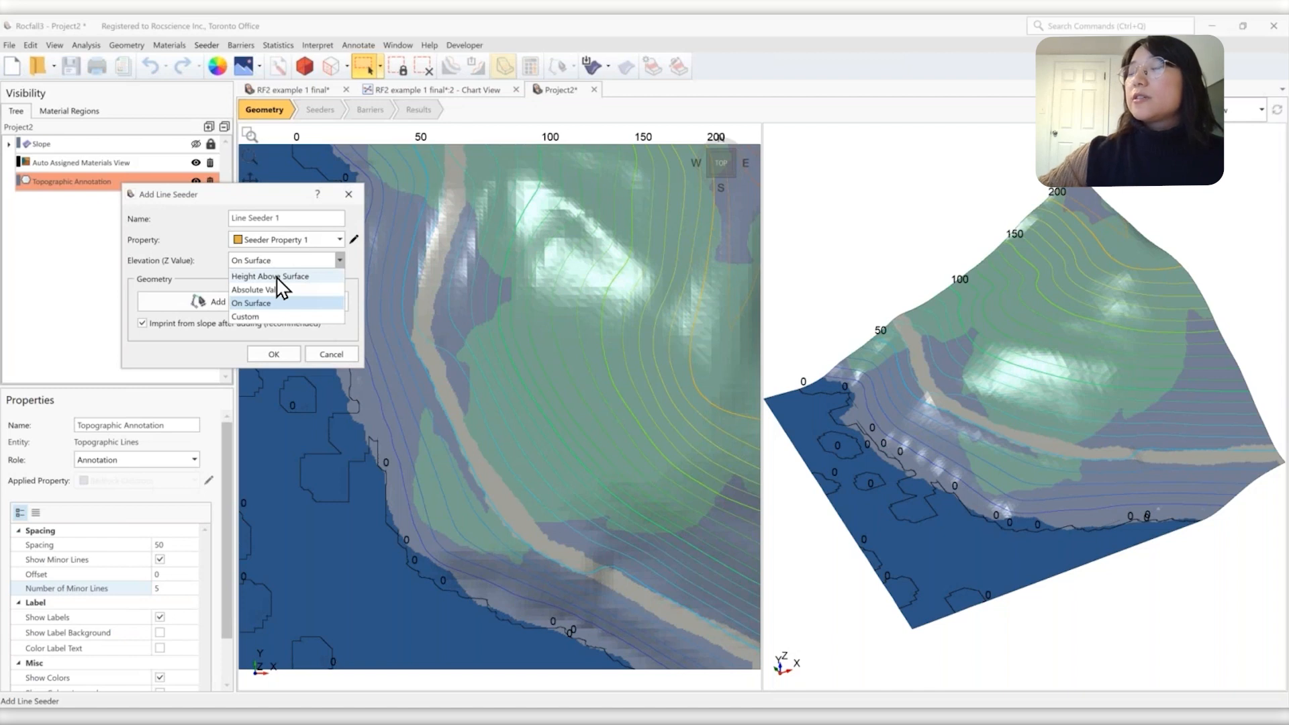
{"action": "left_click", "coordinate": [278, 276]}
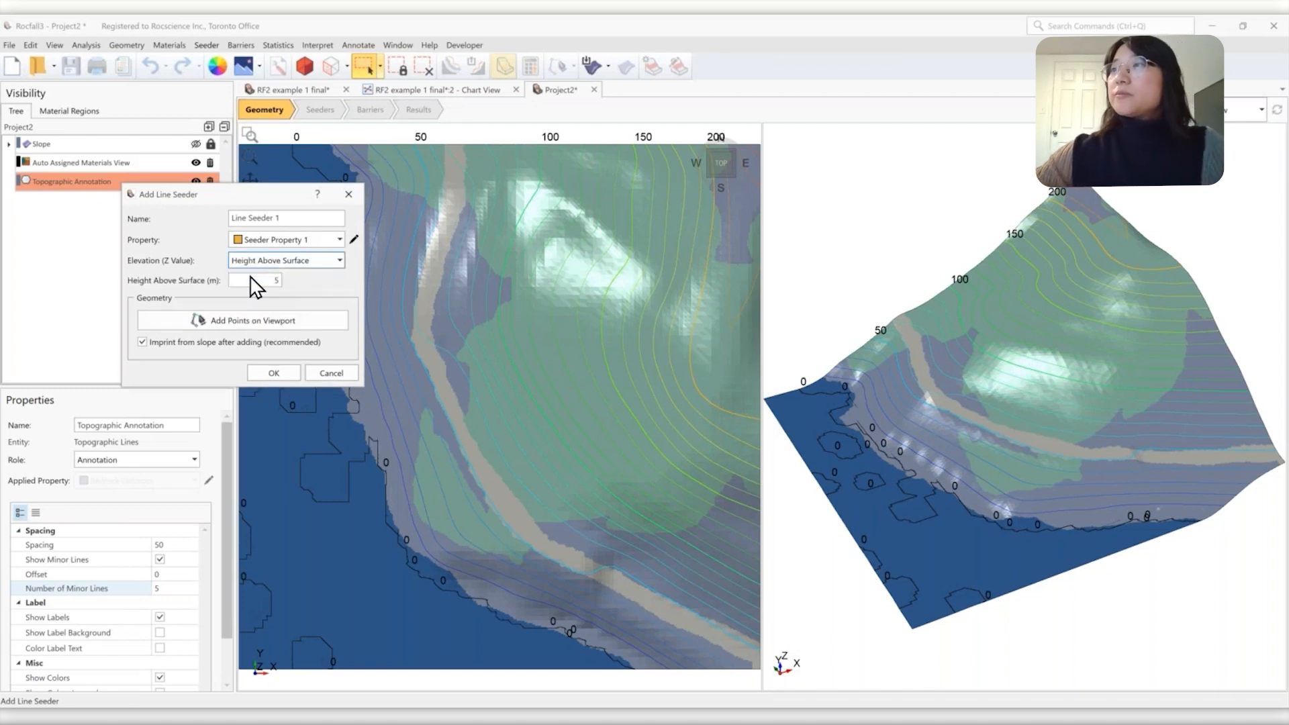
{"action": "left_click", "coordinate": [267, 320]}
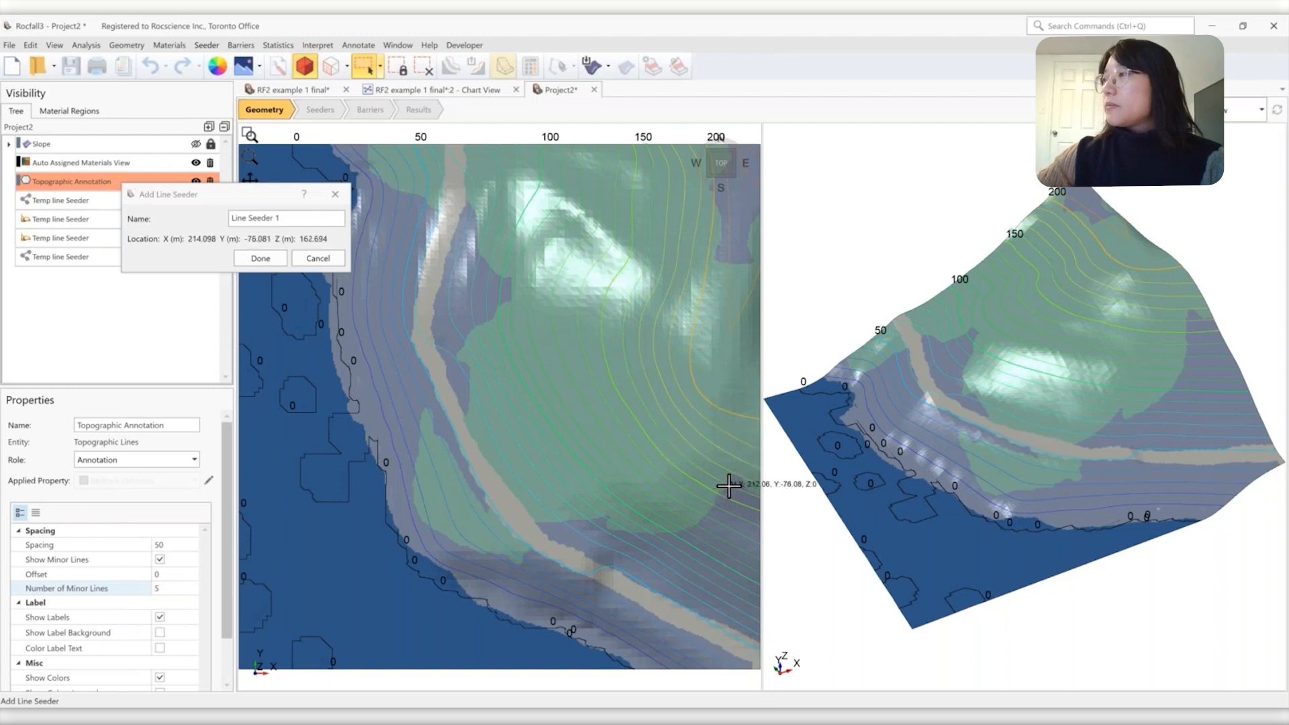
{"action": "right_click", "coordinate": [726, 513]}
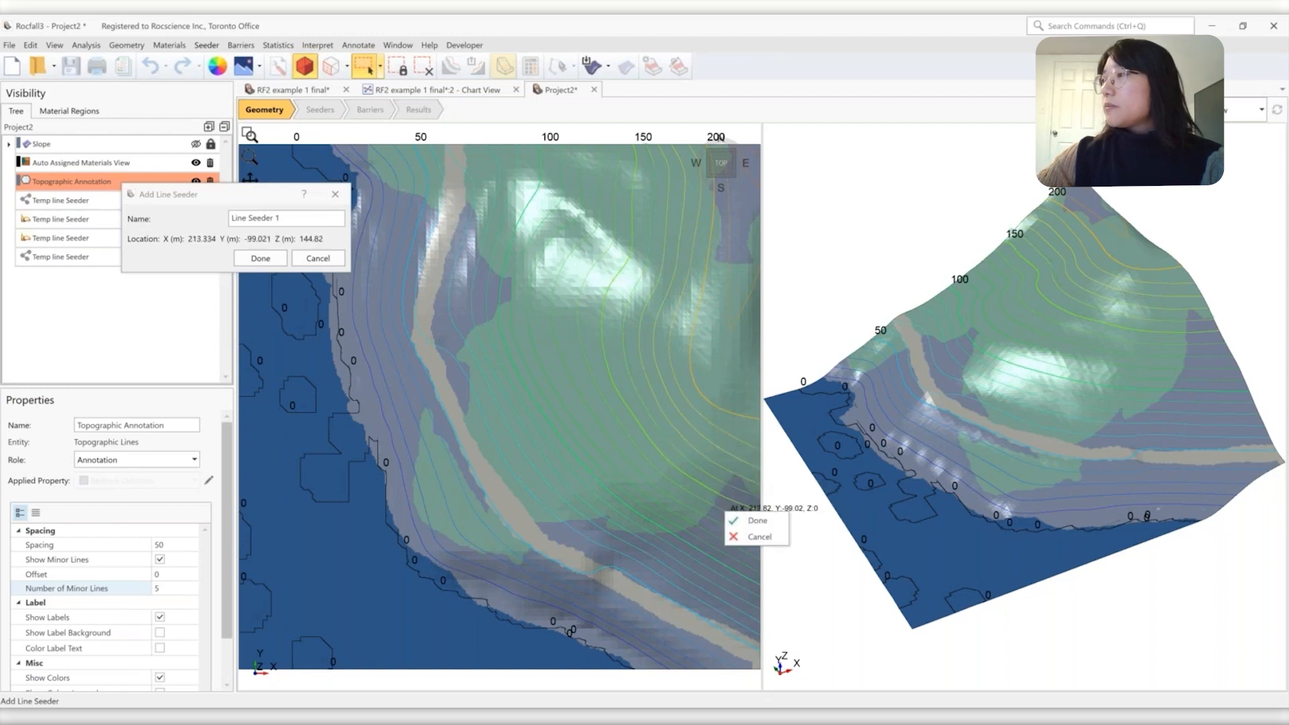
{"action": "left_click", "coordinate": [739, 521]}
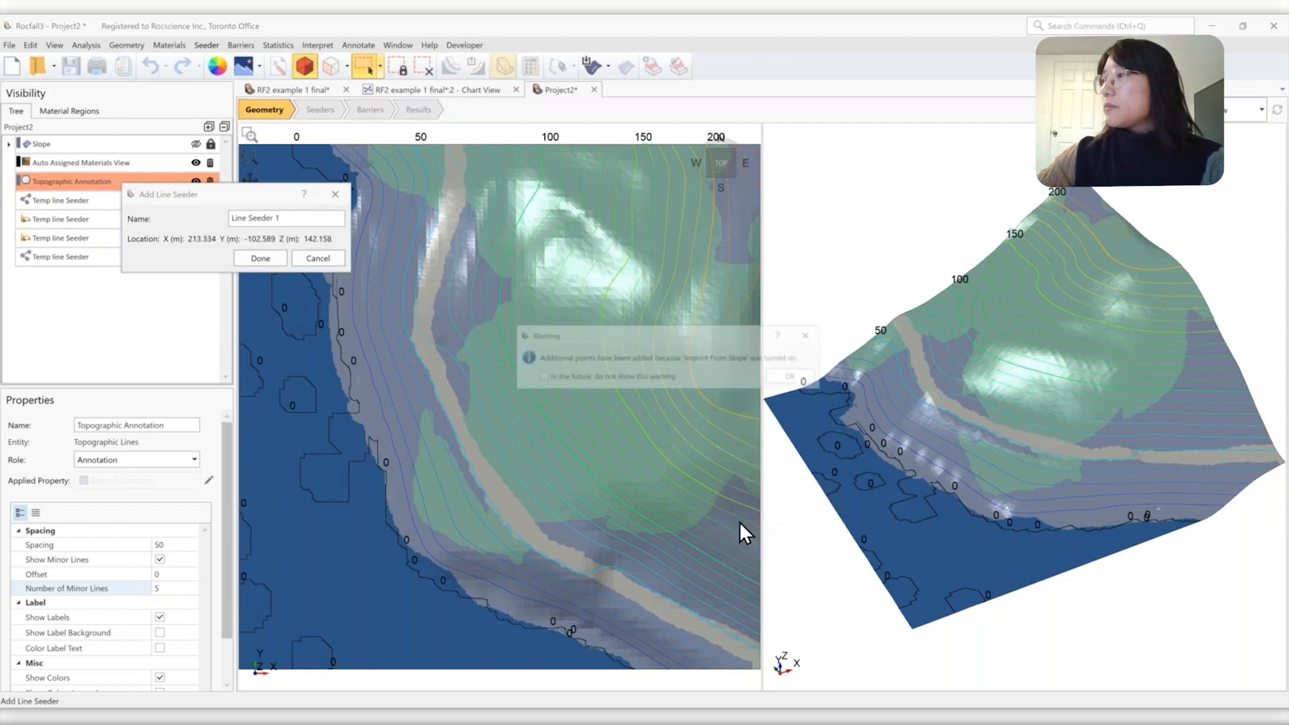
{"action": "left_click", "coordinate": [783, 373]}
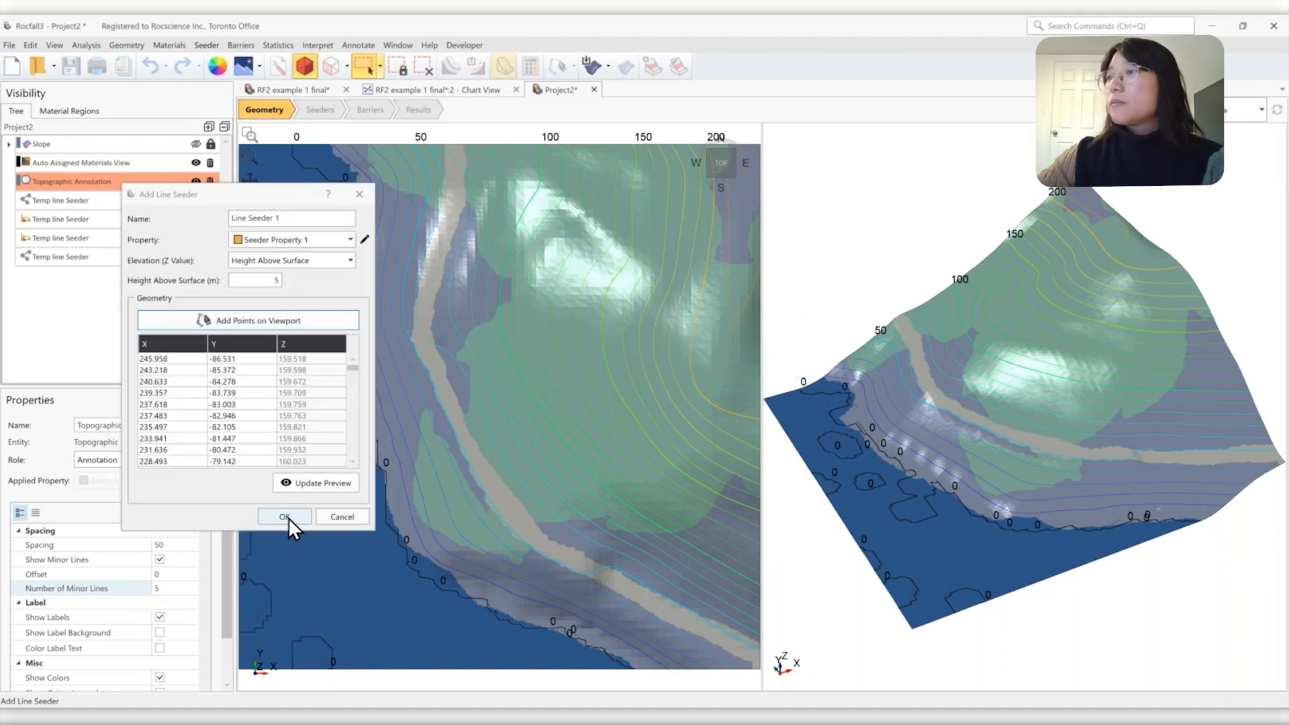
{"action": "left_click", "coordinate": [284, 516]}
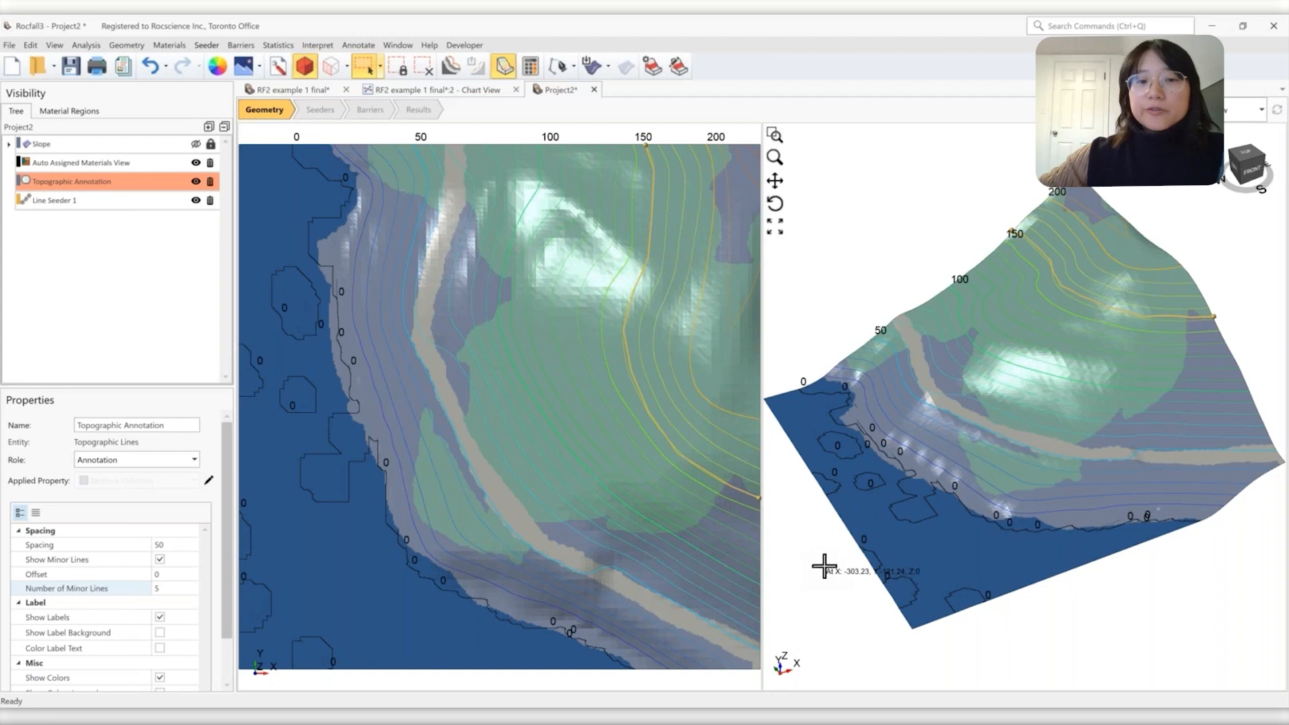
Compute the rockfall model and show the resulting rock paths on the slope
{"action": "left_click", "coordinate": [613, 478]}
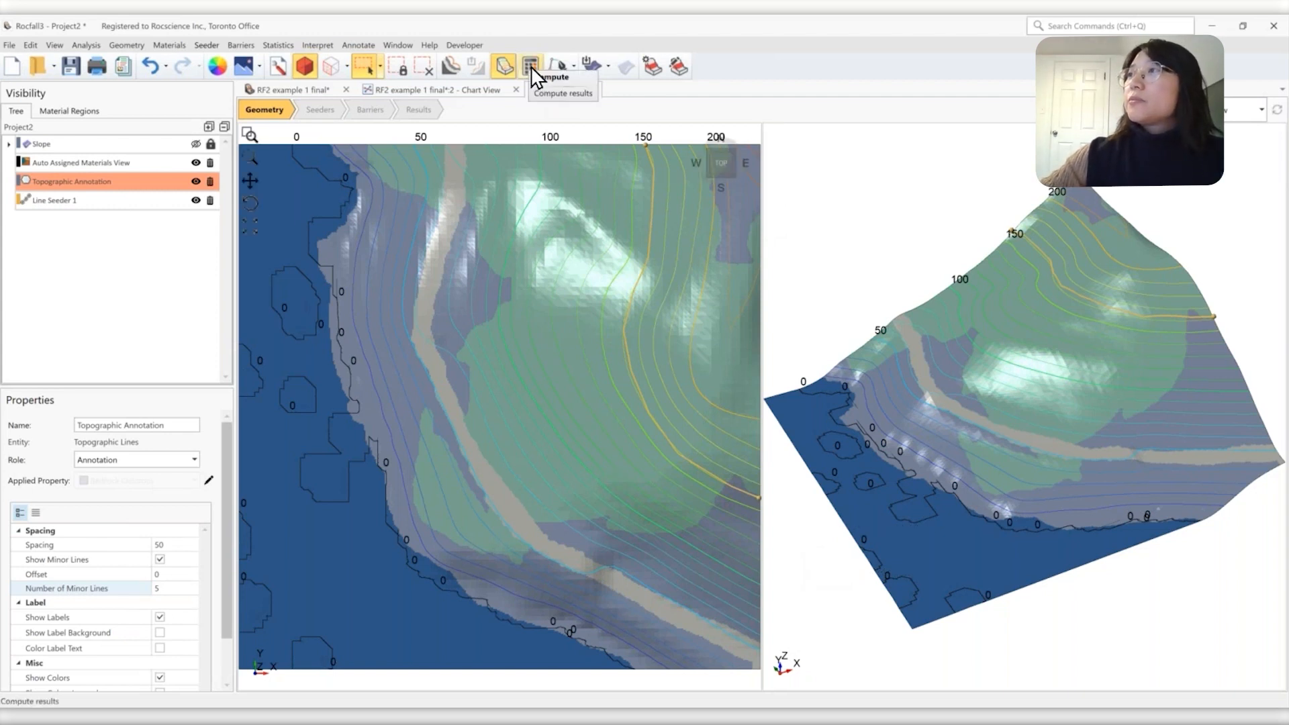
{"action": "left_click", "coordinate": [531, 66]}
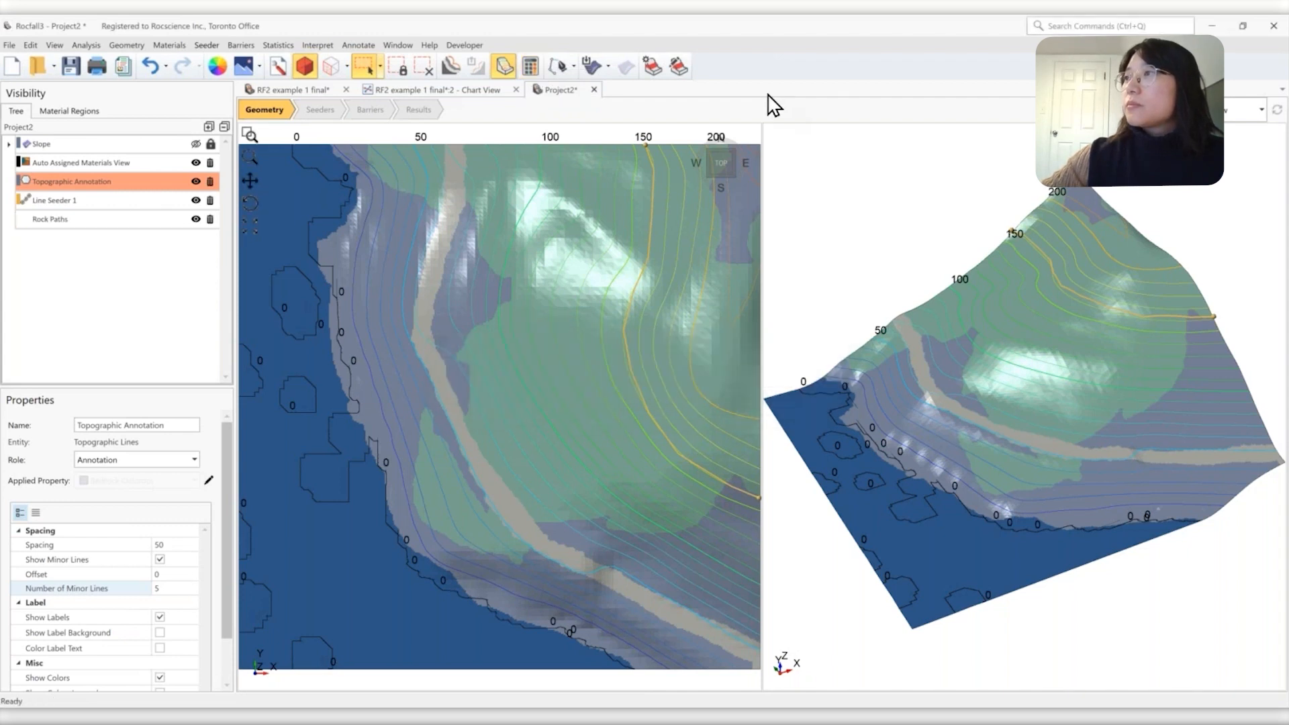
{"action": "left_click", "coordinate": [425, 118]}
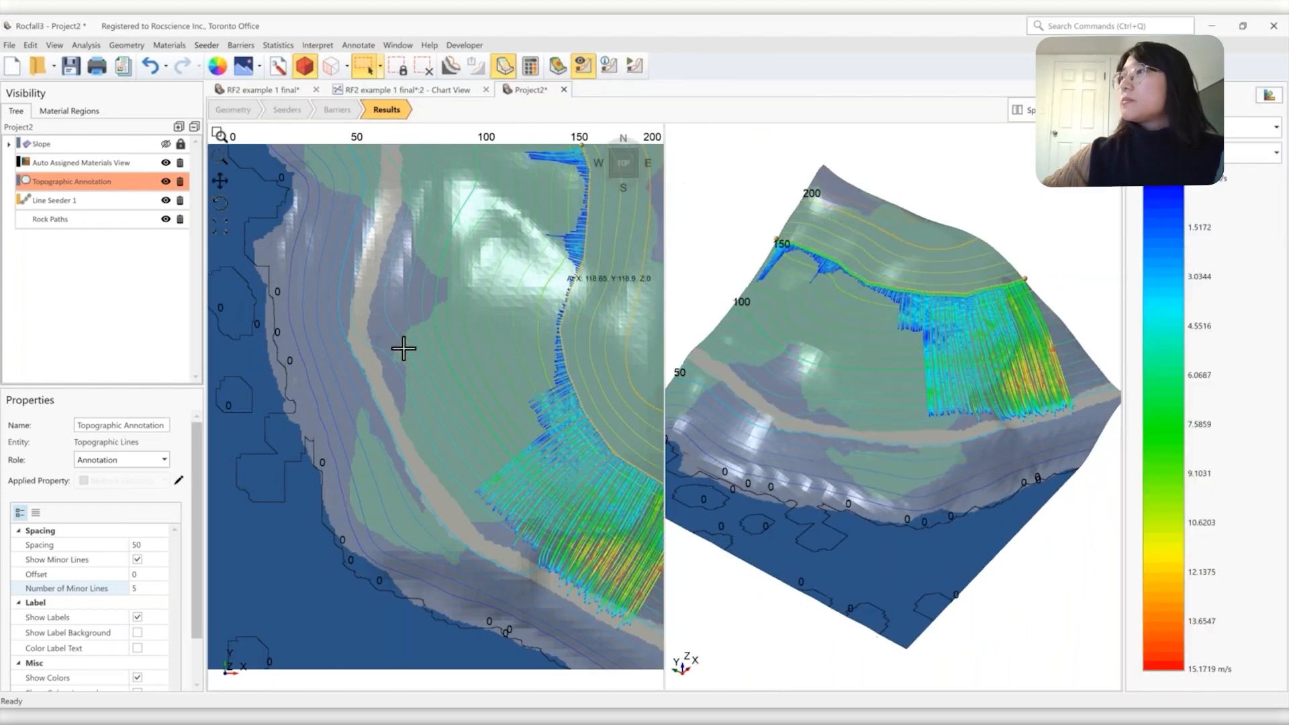
{"action": "scroll", "coordinate": [369, 345], "scroll_direction": "down", "scroll_amount": 2}
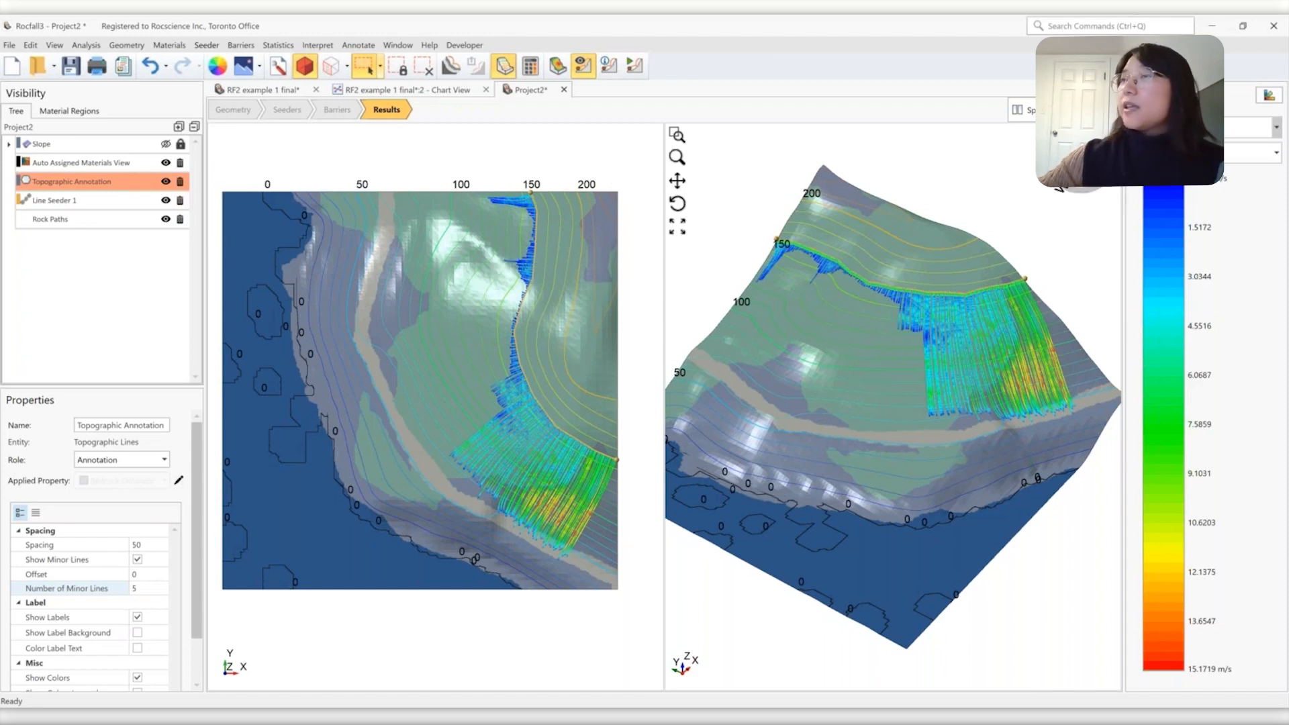
Display the surface heat map of rock end points at a histogram resolution of 64 and hide the rock paths
{"action": "left_click", "coordinate": [1216, 131]}
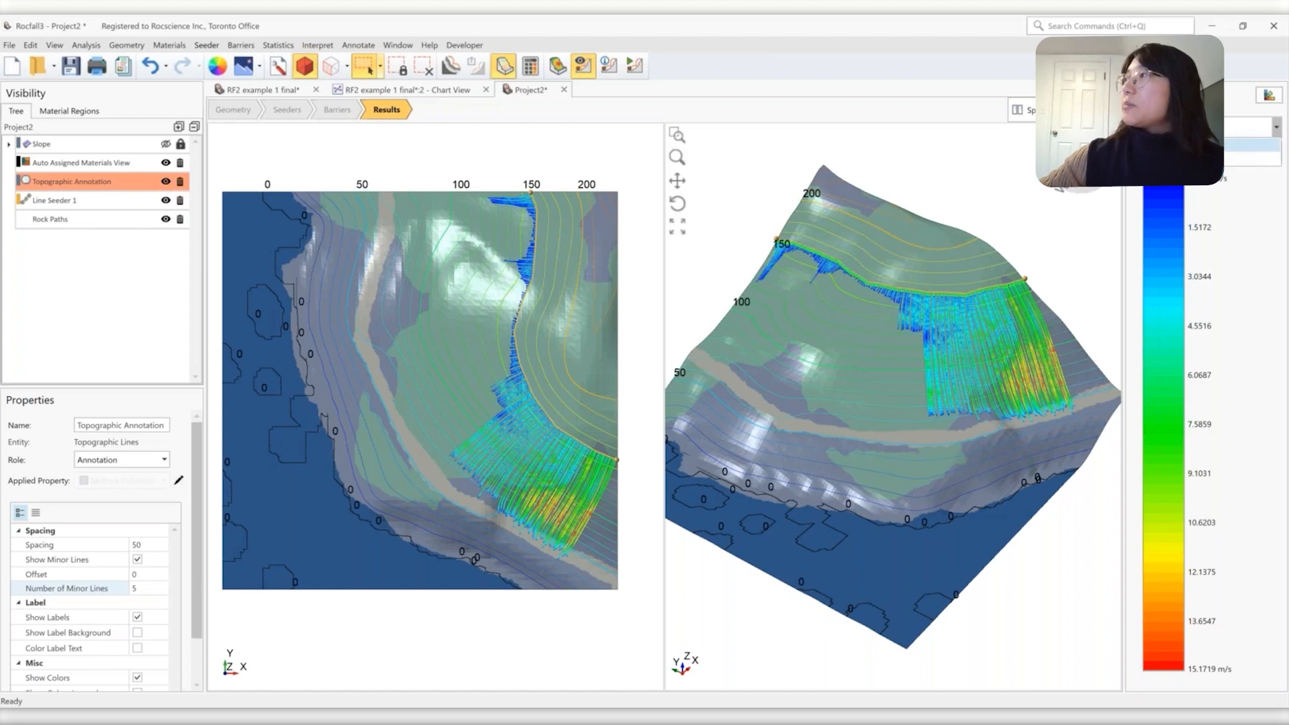
{"action": "left_click", "coordinate": [1178, 190]}
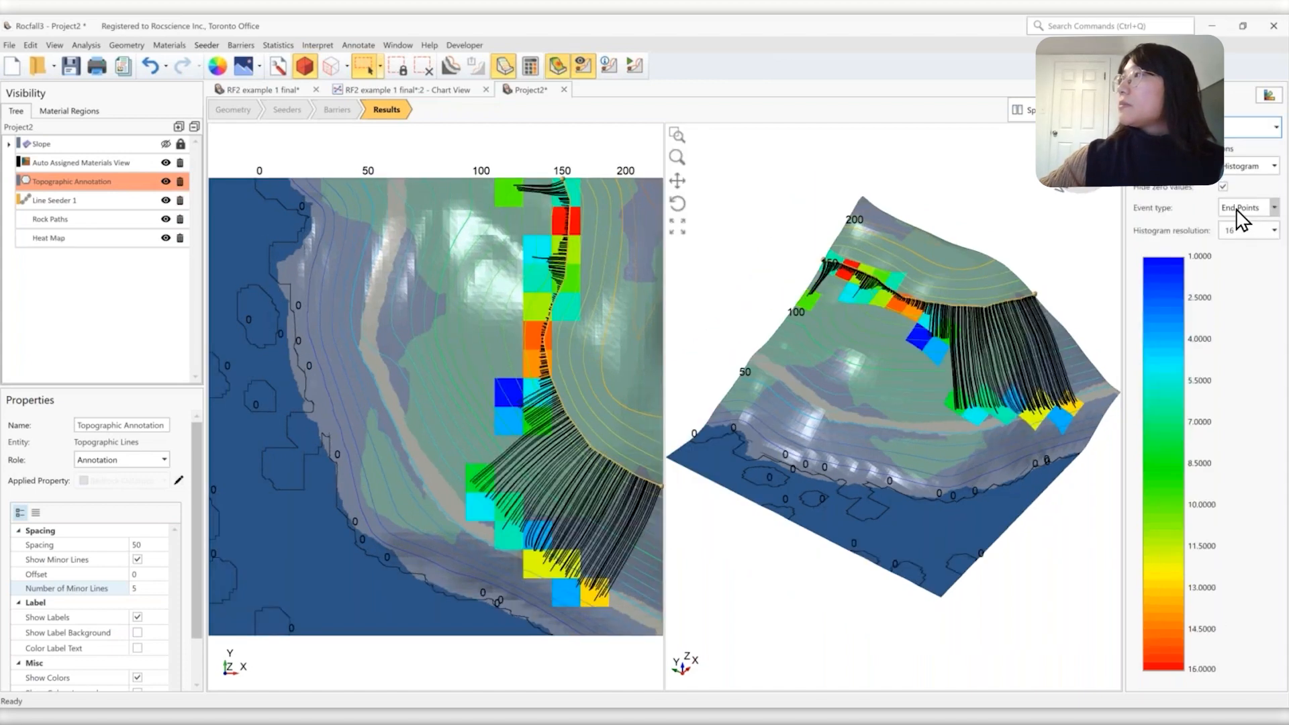
{"action": "left_click", "coordinate": [1244, 232]}
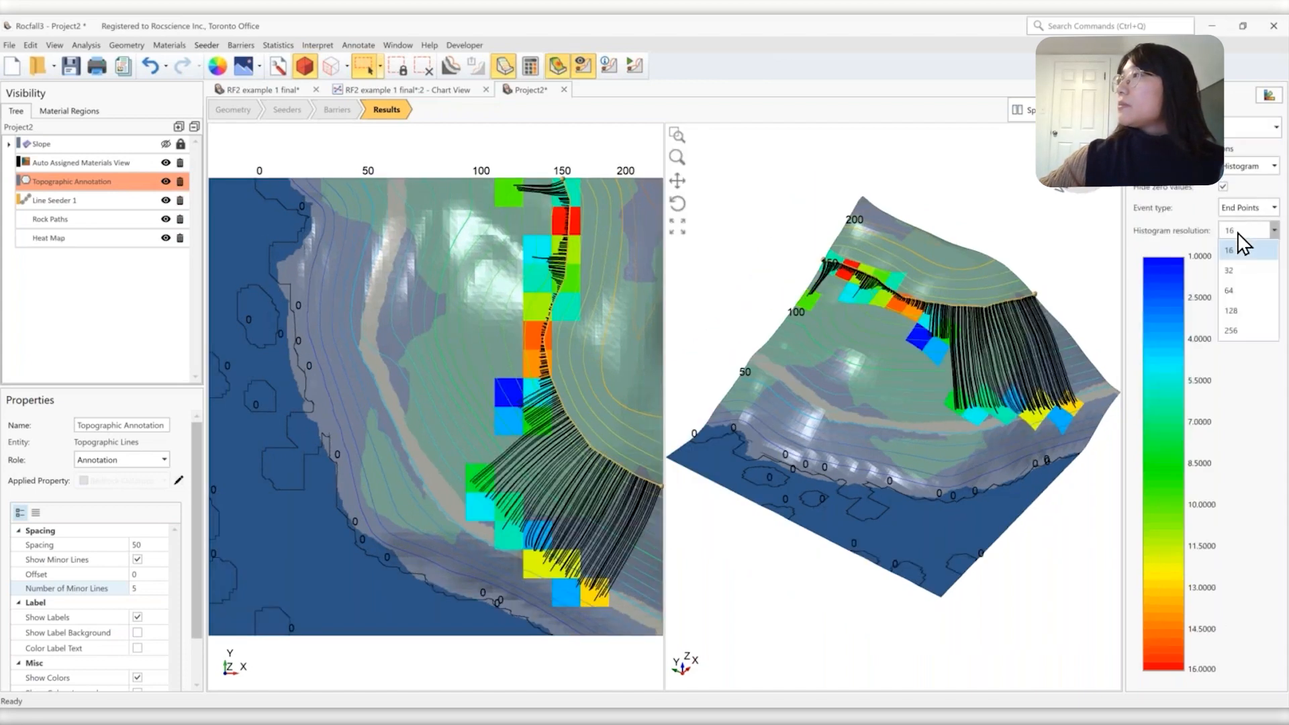
{"action": "left_click", "coordinate": [1236, 291]}
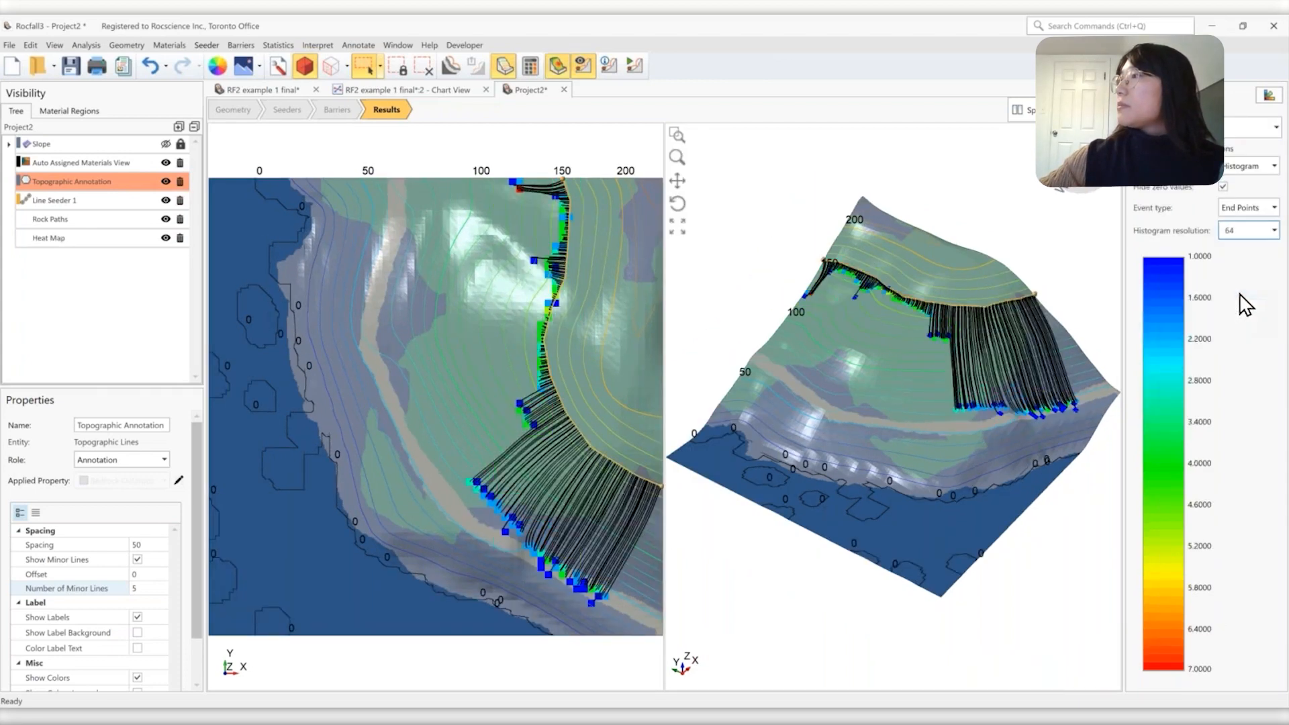
{"action": "left_click", "coordinate": [165, 220]}
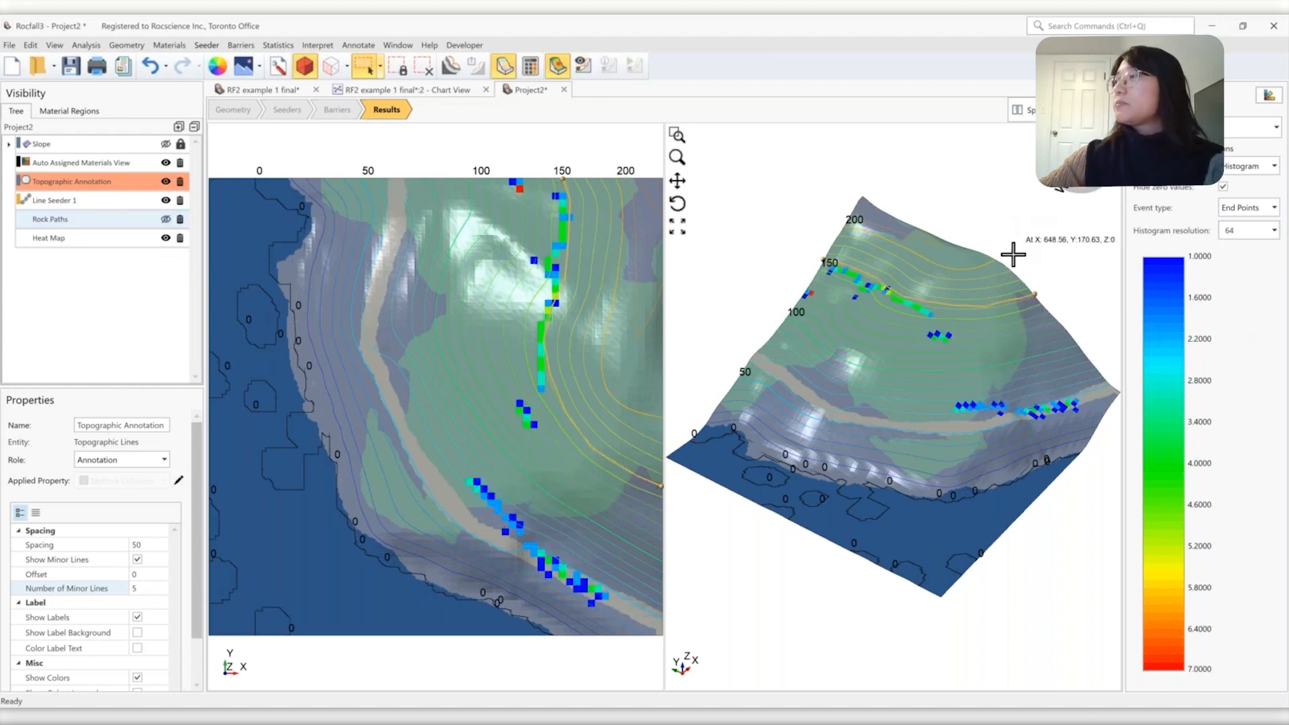
{"action": "middle_click_drag", "start_coordinate": [1021, 282], "coordinate": [1050, 288]}
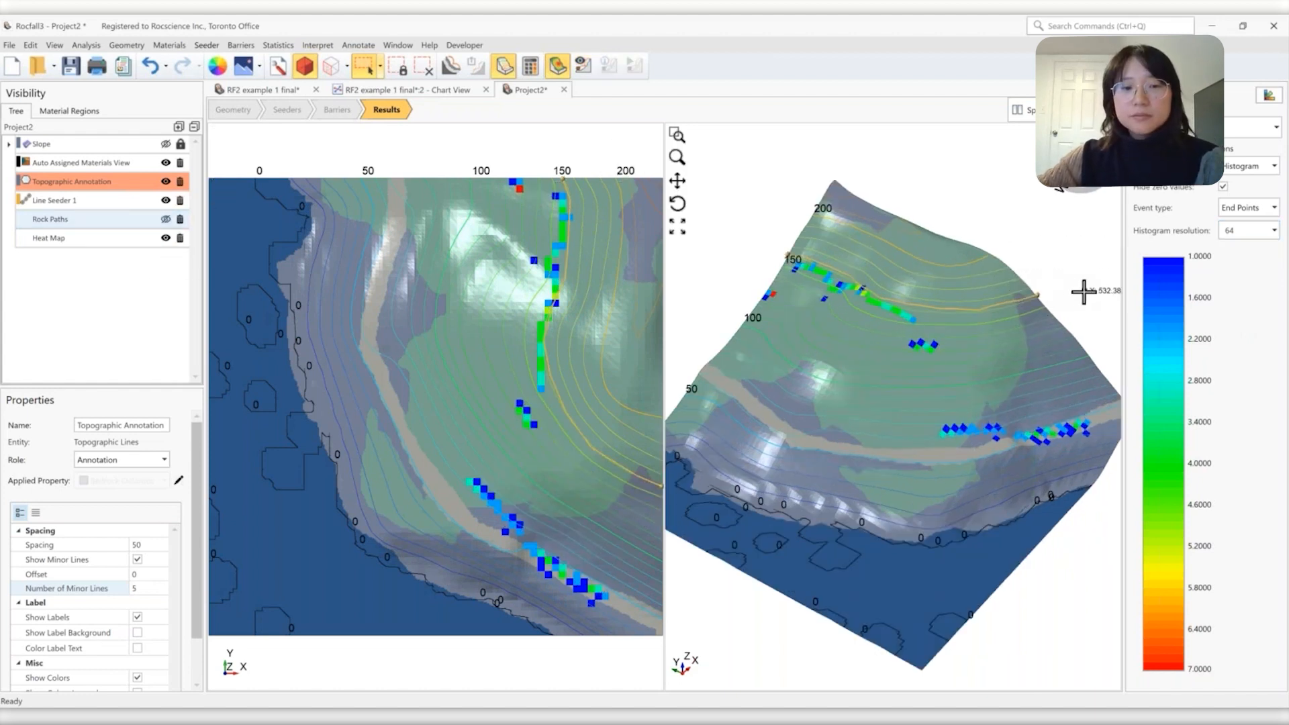
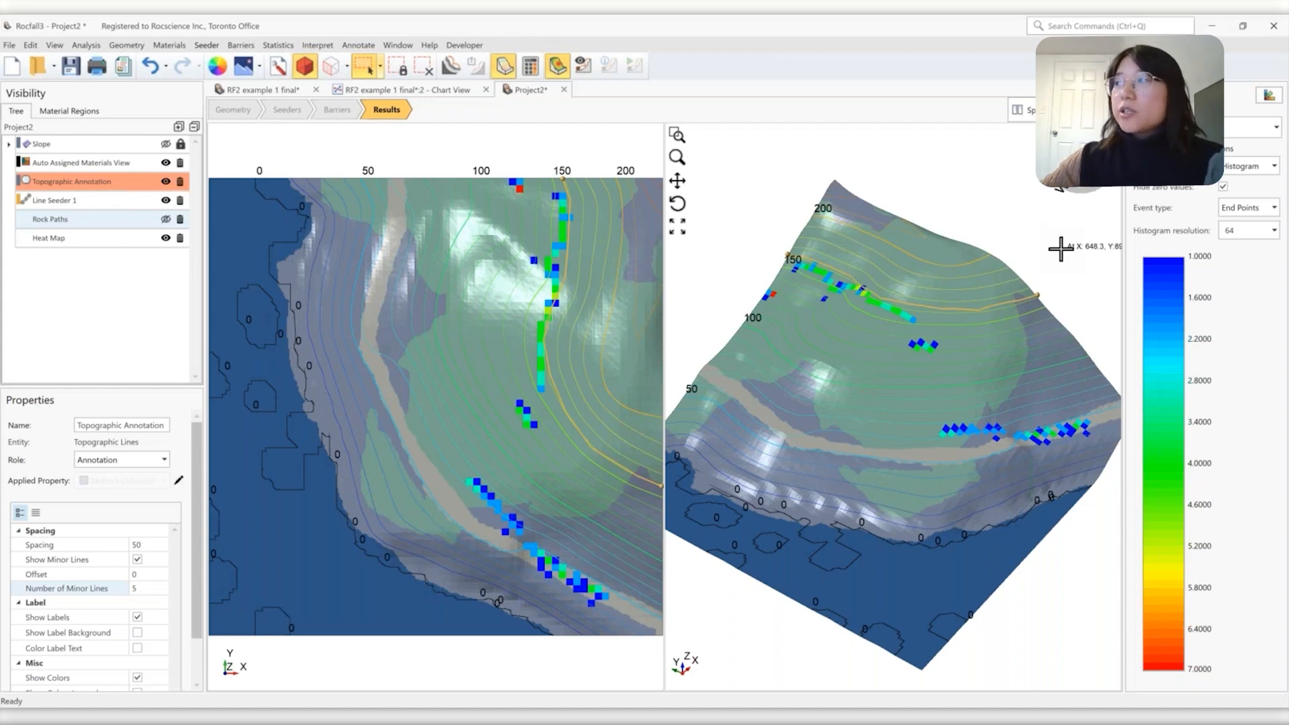
Start an endpoint graph referenced to a new polyline drawn along the coastal road beside the lower rock end points
{"action": "left_click", "coordinate": [317, 46]}
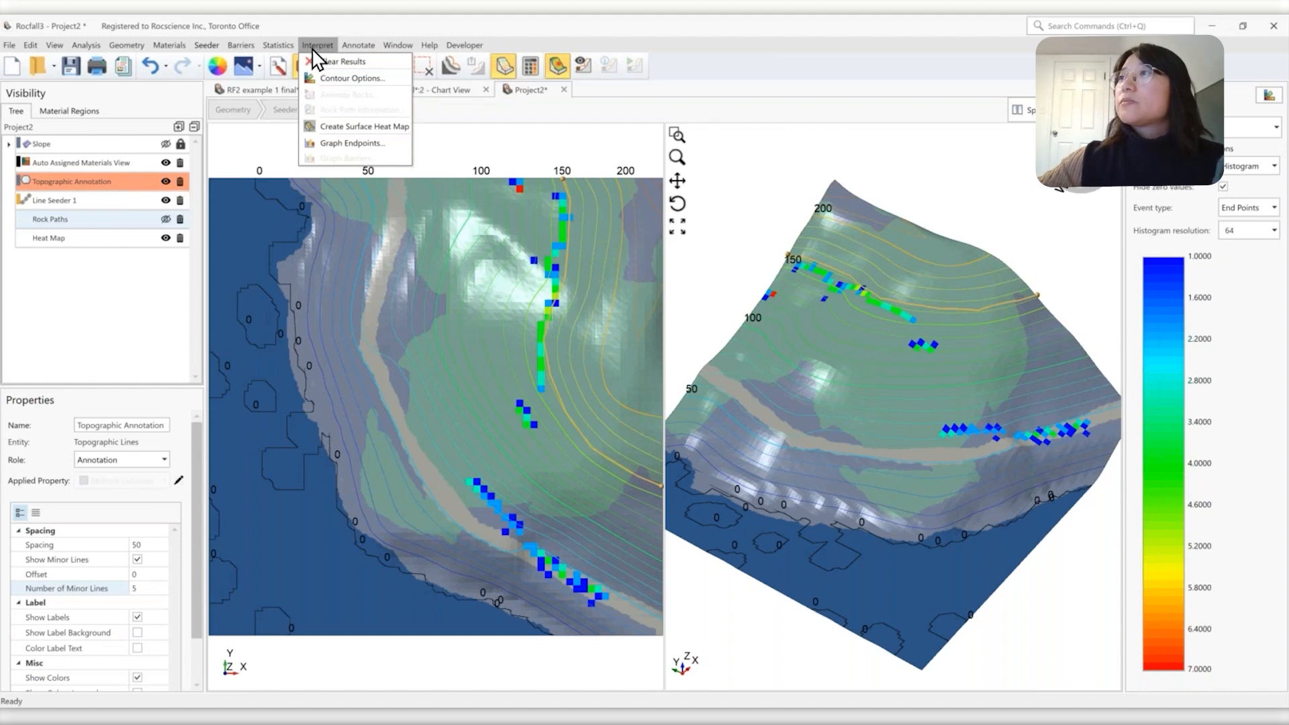
{"action": "left_click", "coordinate": [348, 144]}
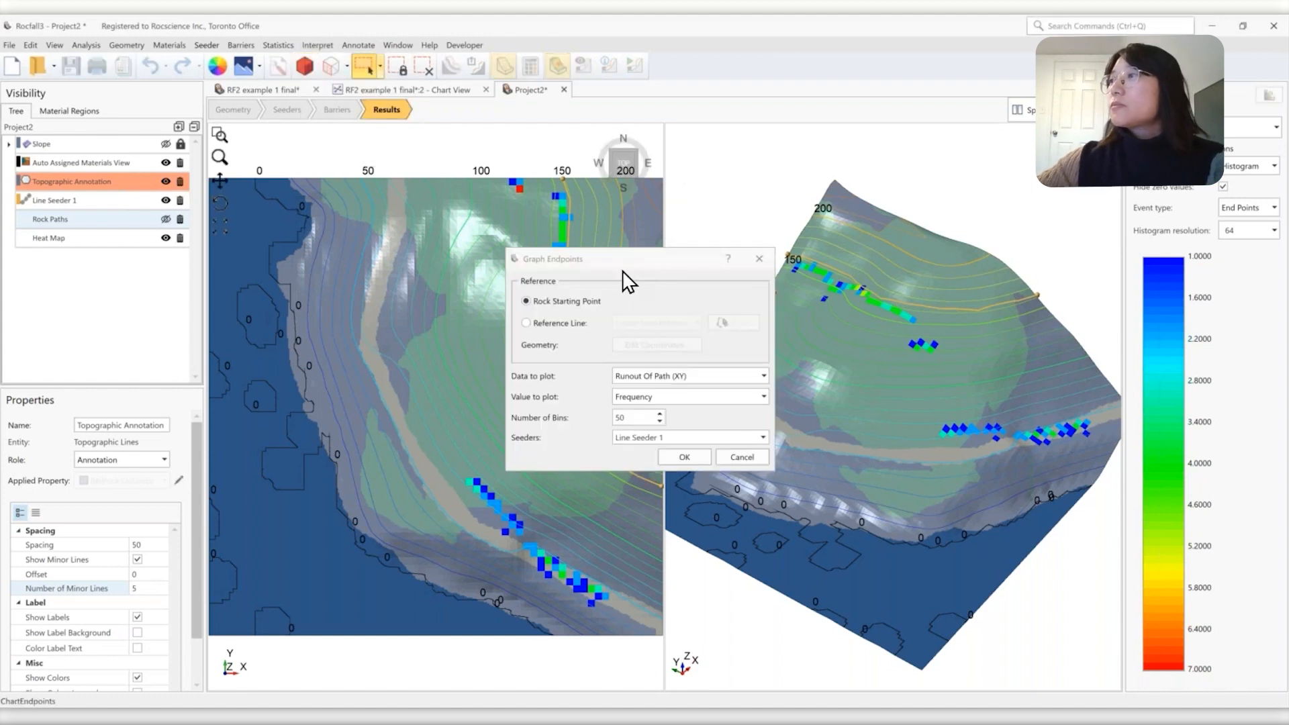
{"action": "left_click", "coordinate": [555, 326]}
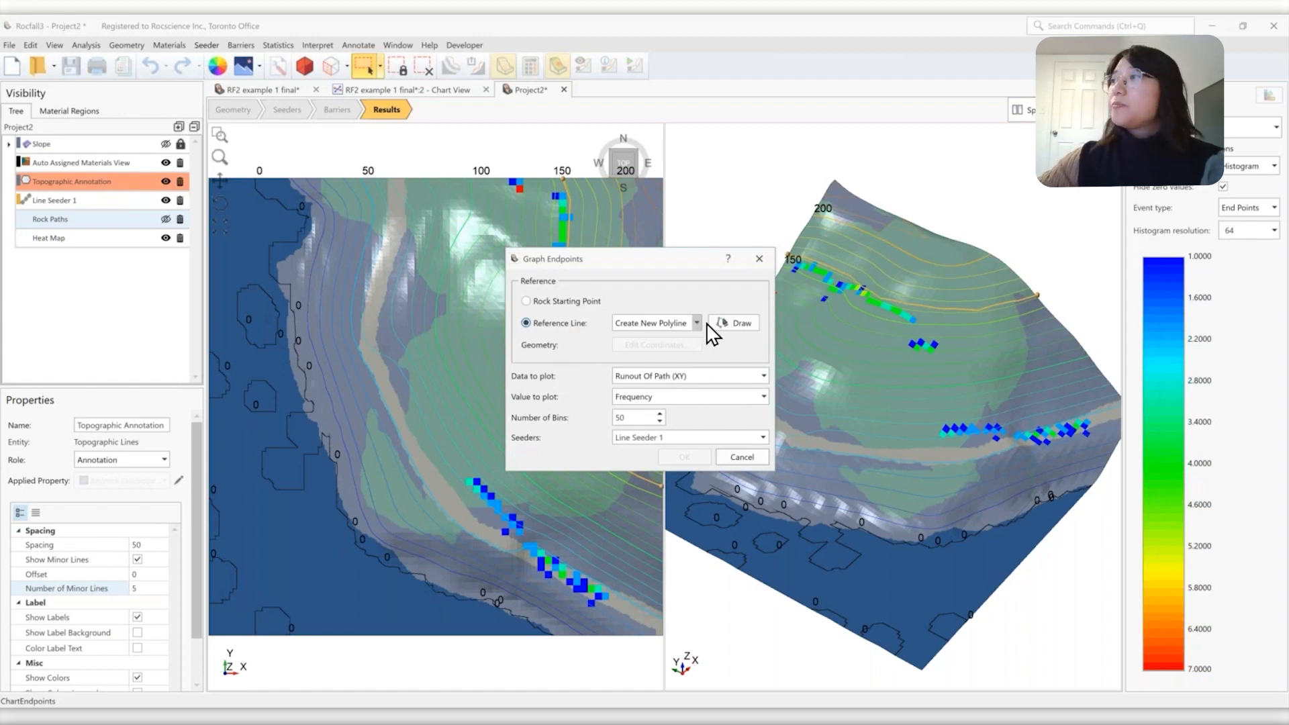
{"action": "left_click", "coordinate": [737, 324]}
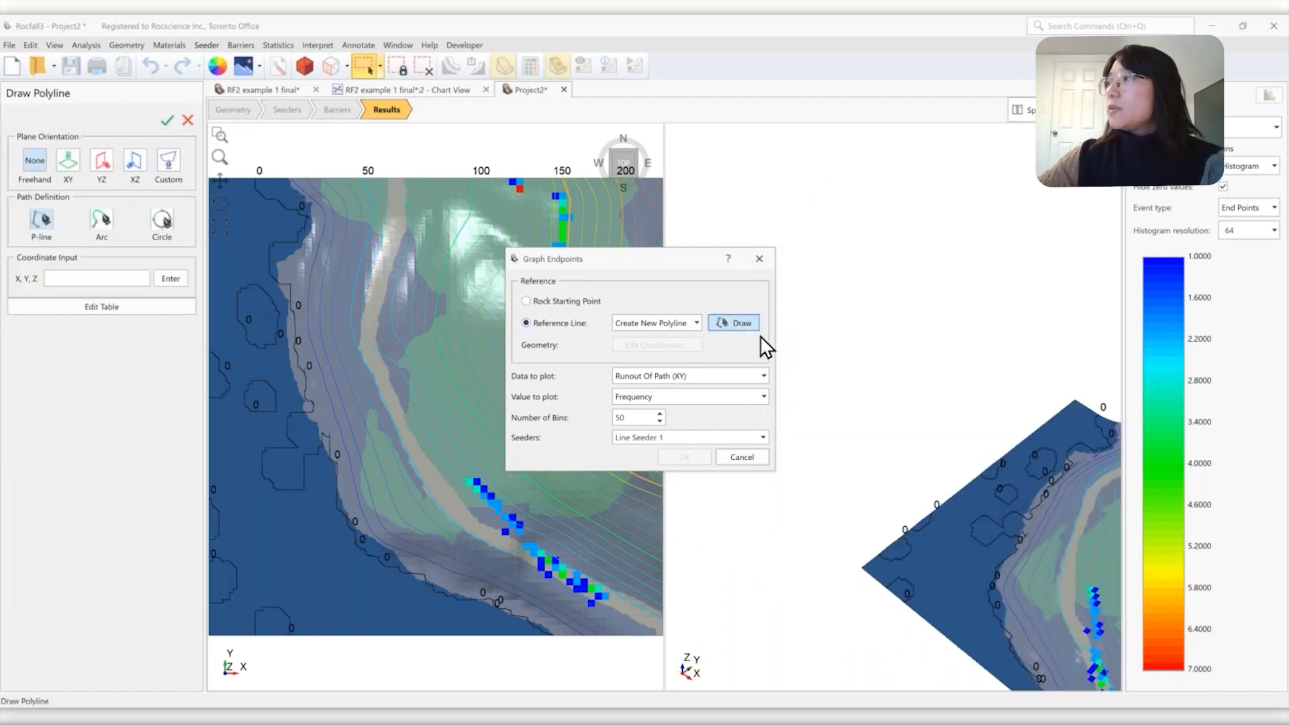
{"action": "scroll", "coordinate": [589, 581], "scroll_direction": "up", "scroll_amount": 3}
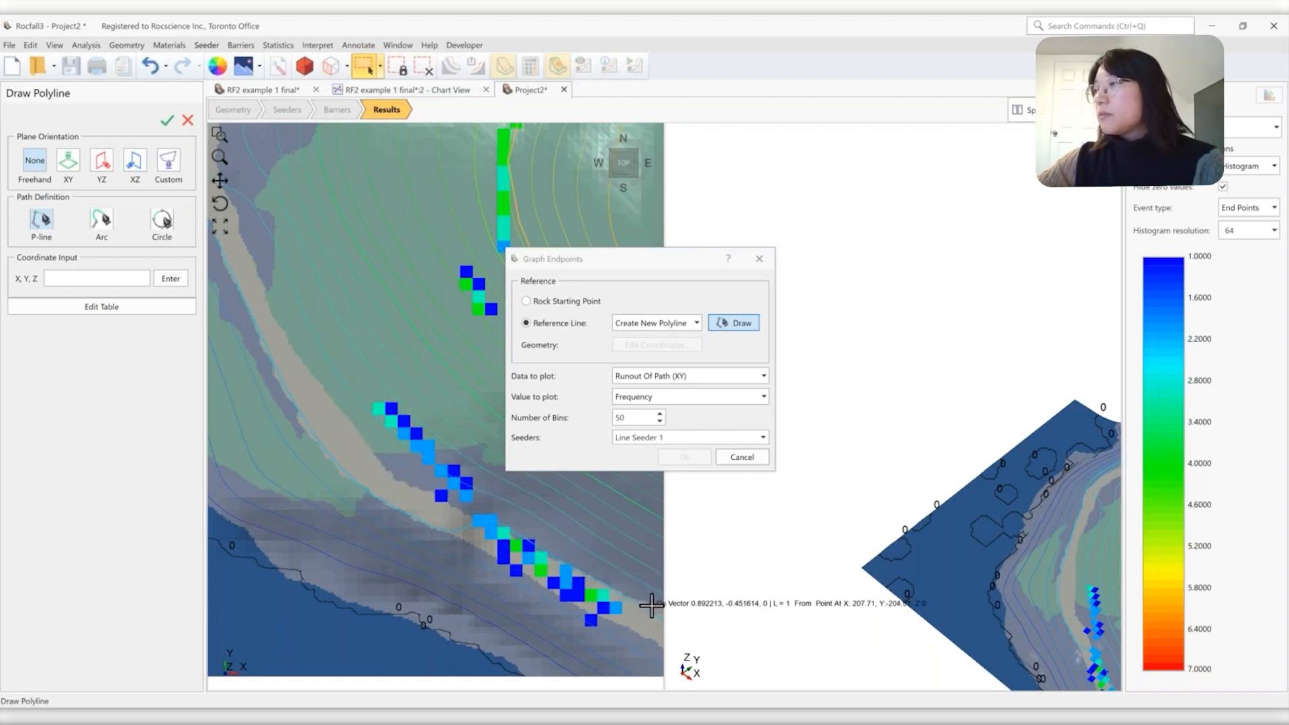
{"action": "right_click", "coordinate": [684, 602]}
{"action": "left_click", "coordinate": [705, 613]}
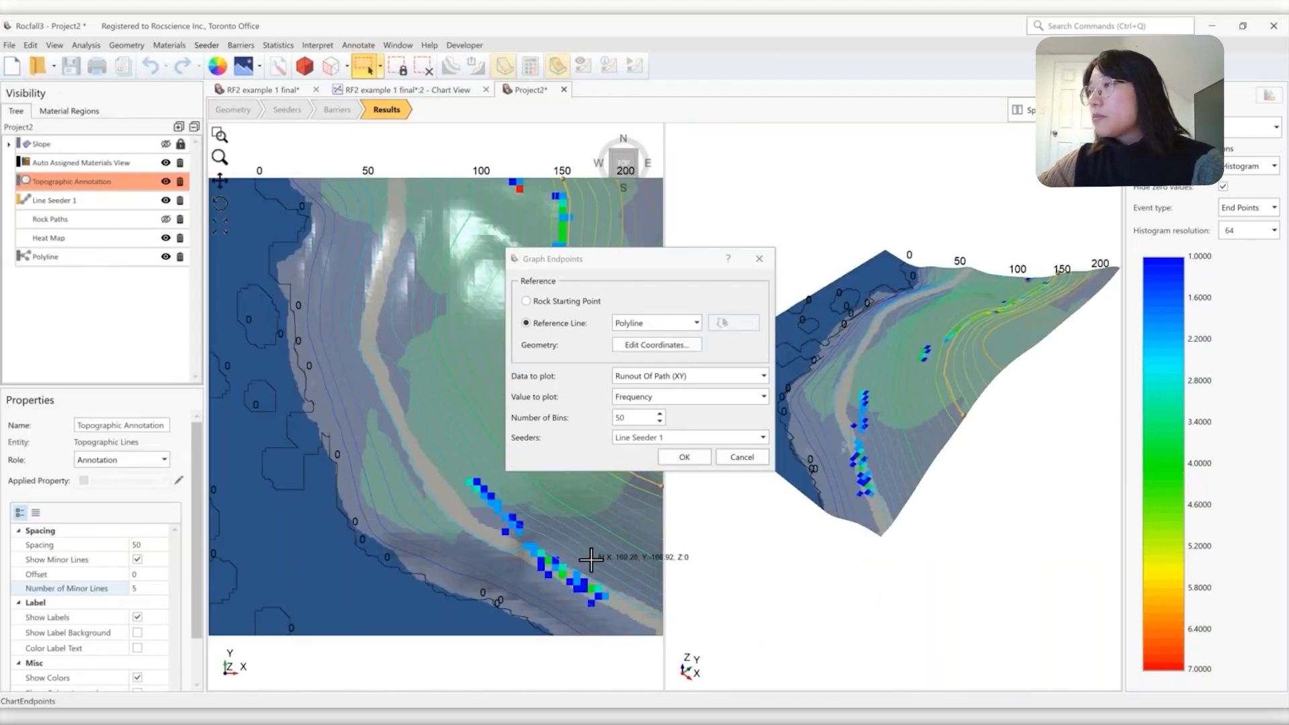
Set the endpoint graph to 10 bins and plot the frequency of Runout Of Path (XY) for Line Seeder 1
{"action": "double_click", "coordinate": [635, 419]}
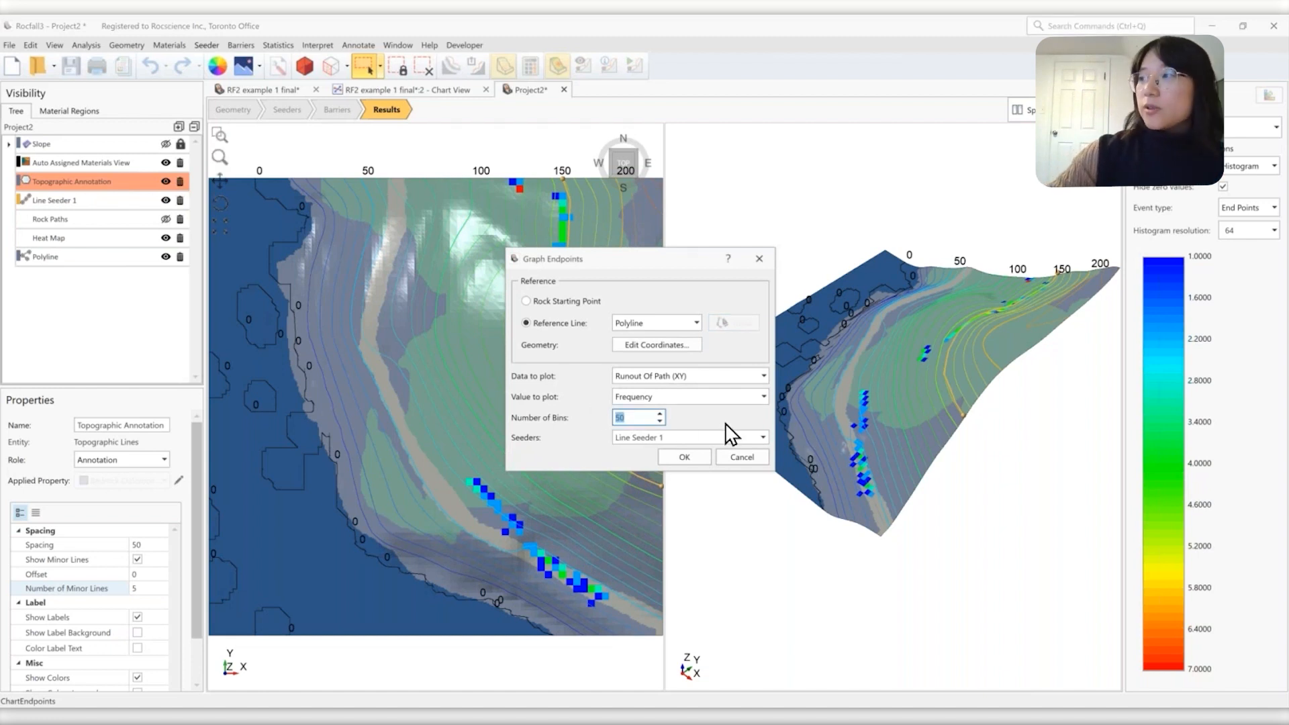
{"action": "type", "text": "10"}
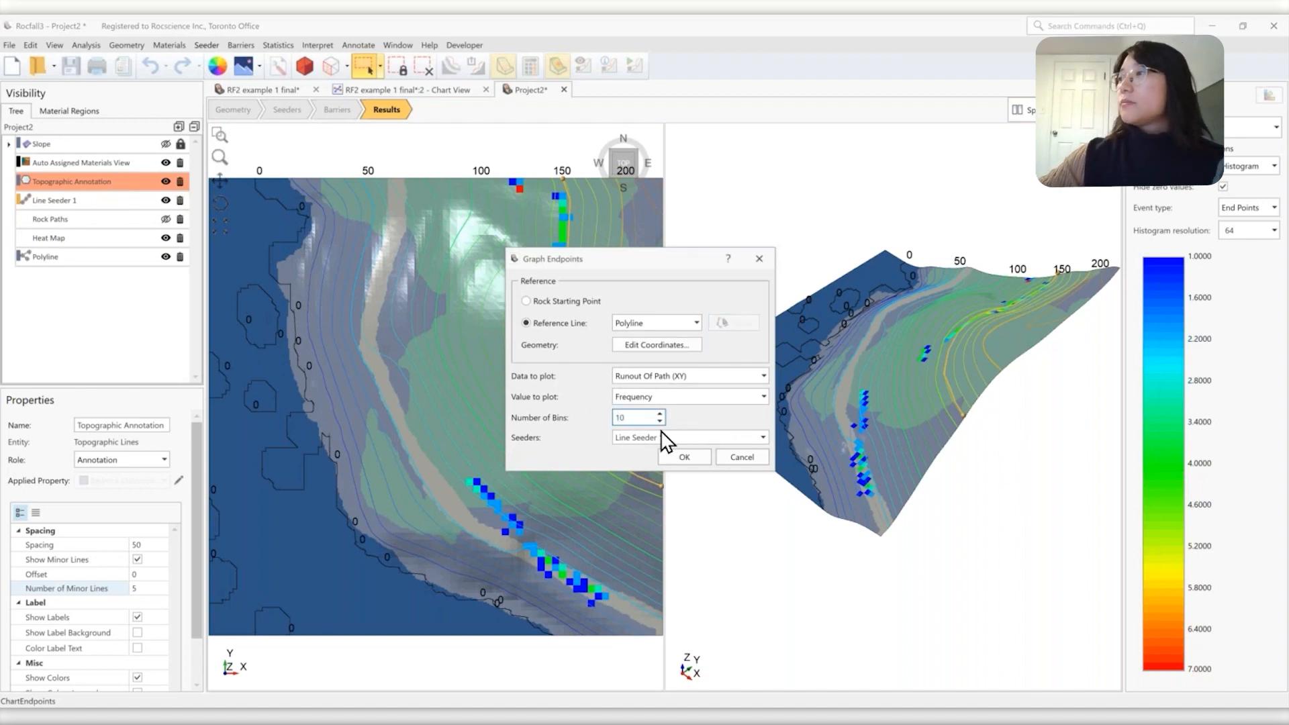
{"action": "left_click", "coordinate": [684, 459]}
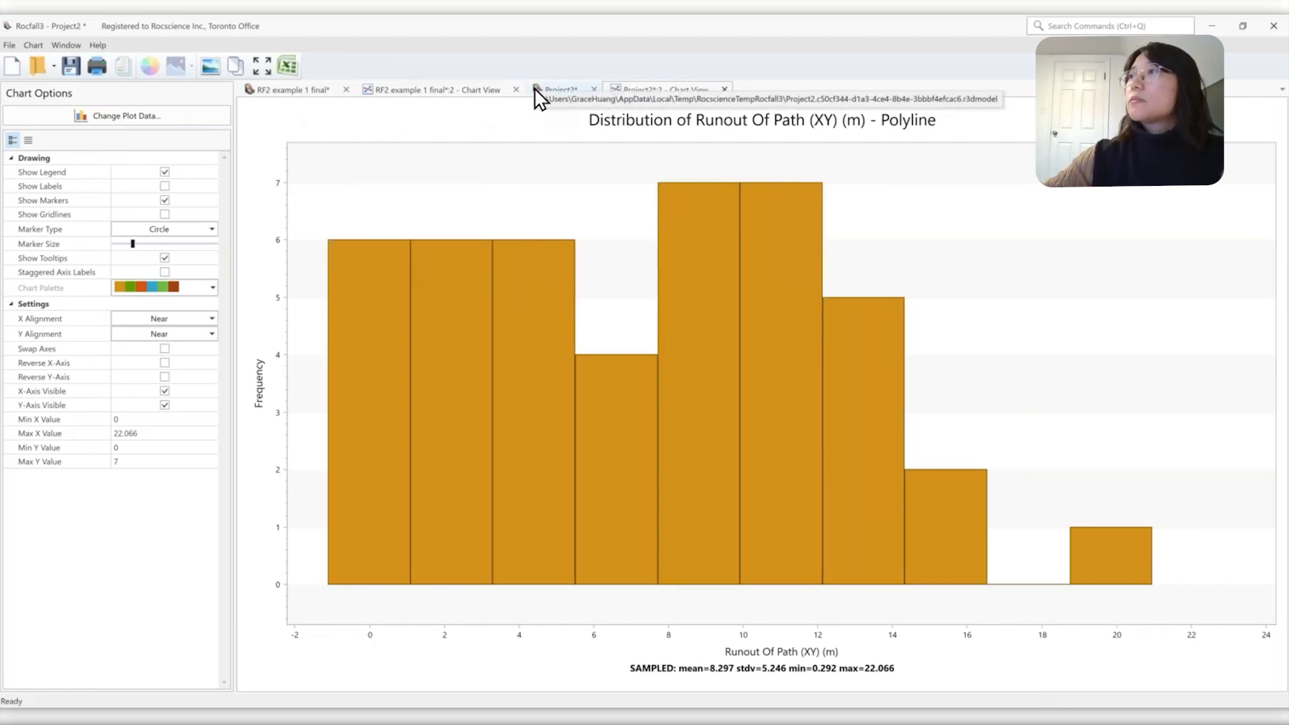
Return to the Project2 model and create a single section, placed at about X 145 m, Y 128 m with a strike of about 119°
{"action": "left_click", "coordinate": [557, 89]}
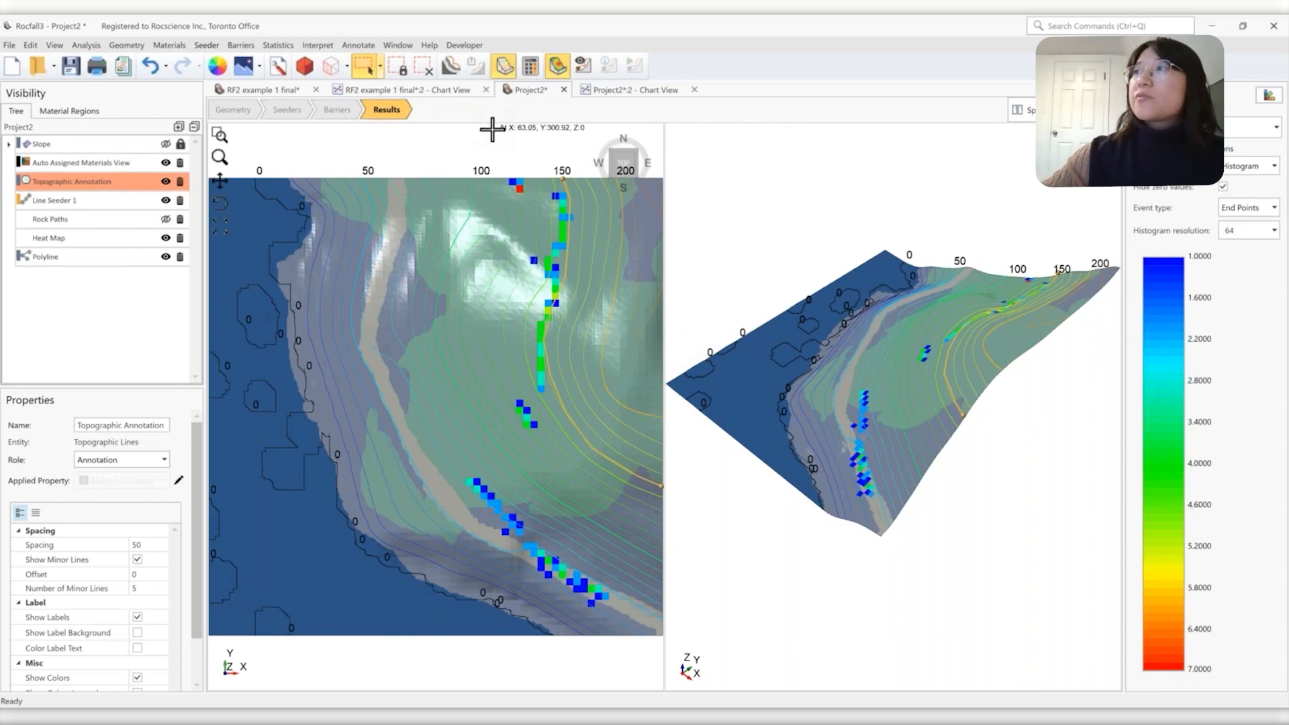
{"action": "left_click", "coordinate": [446, 63]}
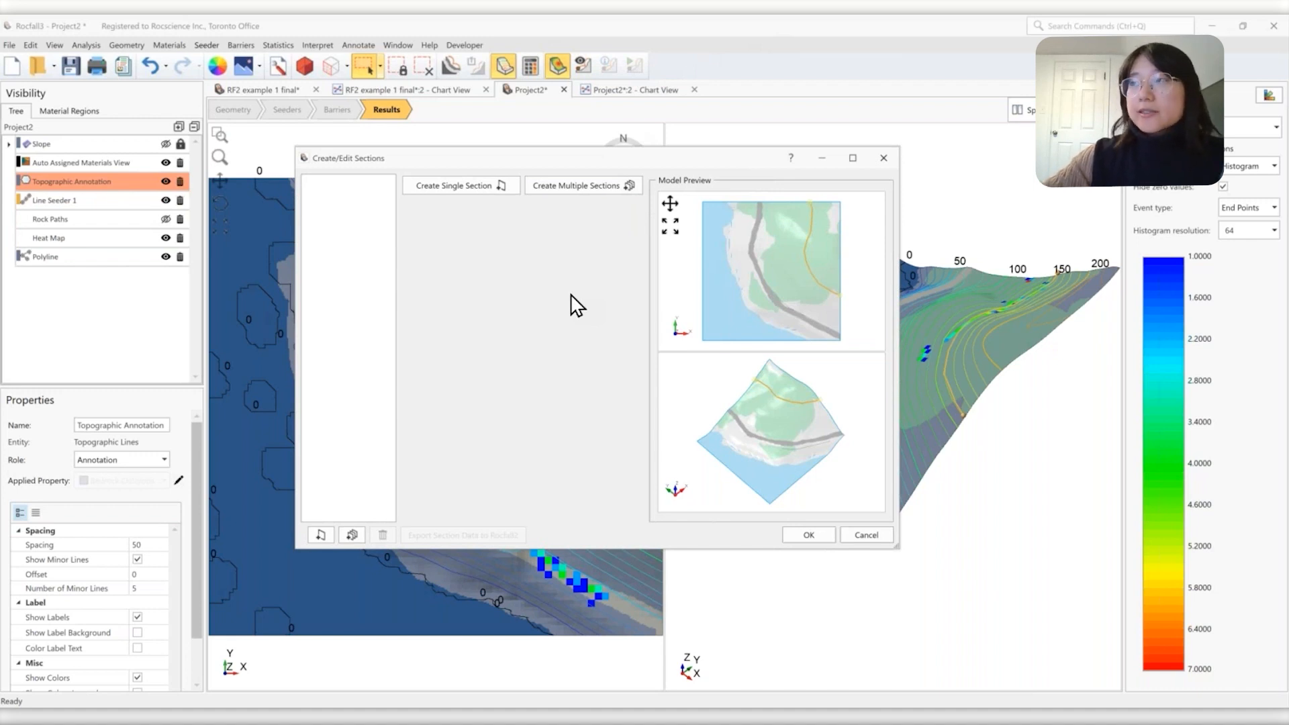
{"action": "left_click", "coordinate": [473, 198]}
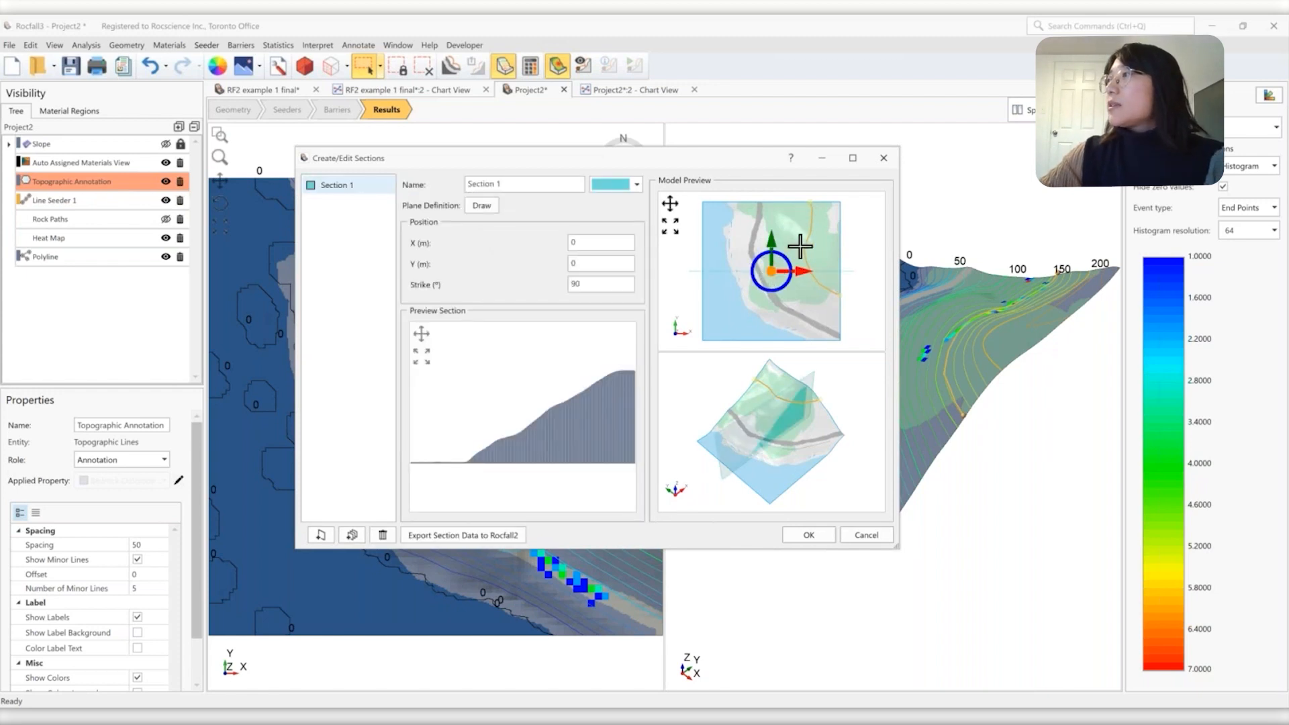
{"action": "left_click_drag", "start_coordinate": [770, 272], "coordinate": [811, 235]}
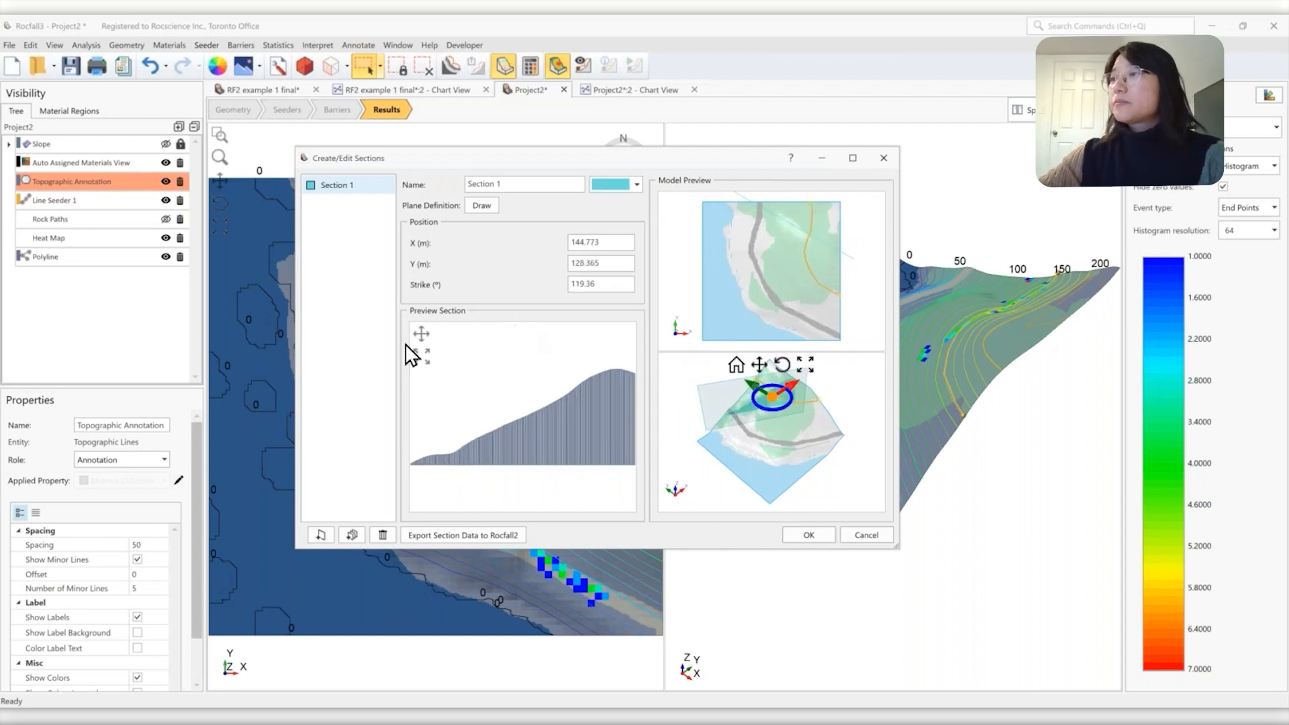
Start a batch of multiple sections using Sections per Segment, with the number of sections set to 3
{"action": "left_click", "coordinate": [351, 535]}
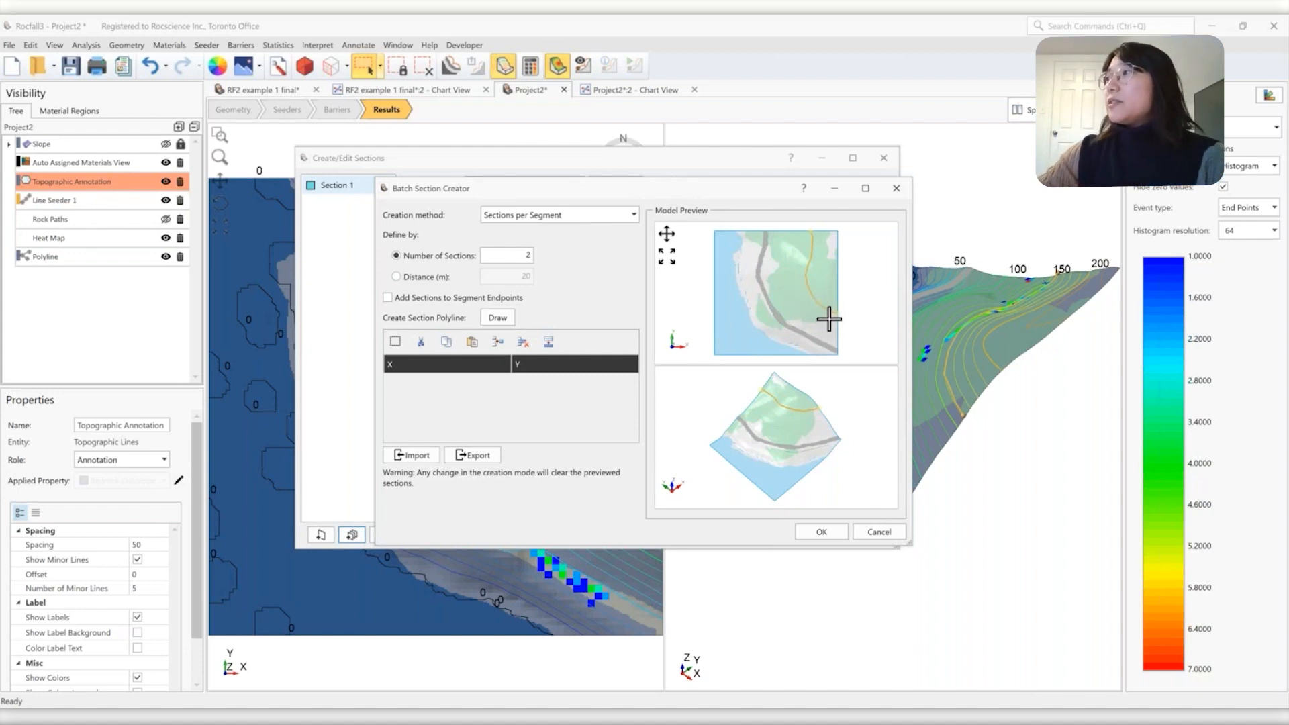
{"action": "scroll", "coordinate": [828, 319], "scroll_direction": "up", "scroll_amount": 1}
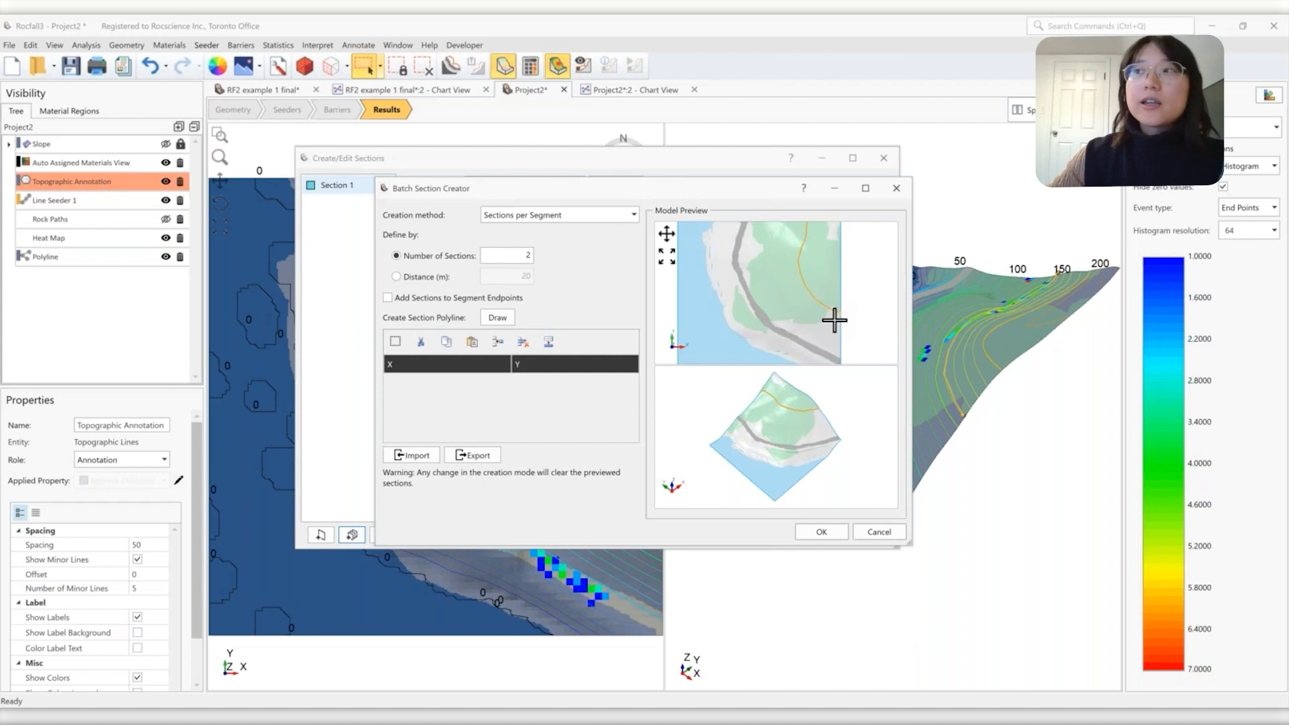
{"action": "double_click", "coordinate": [504, 259]}
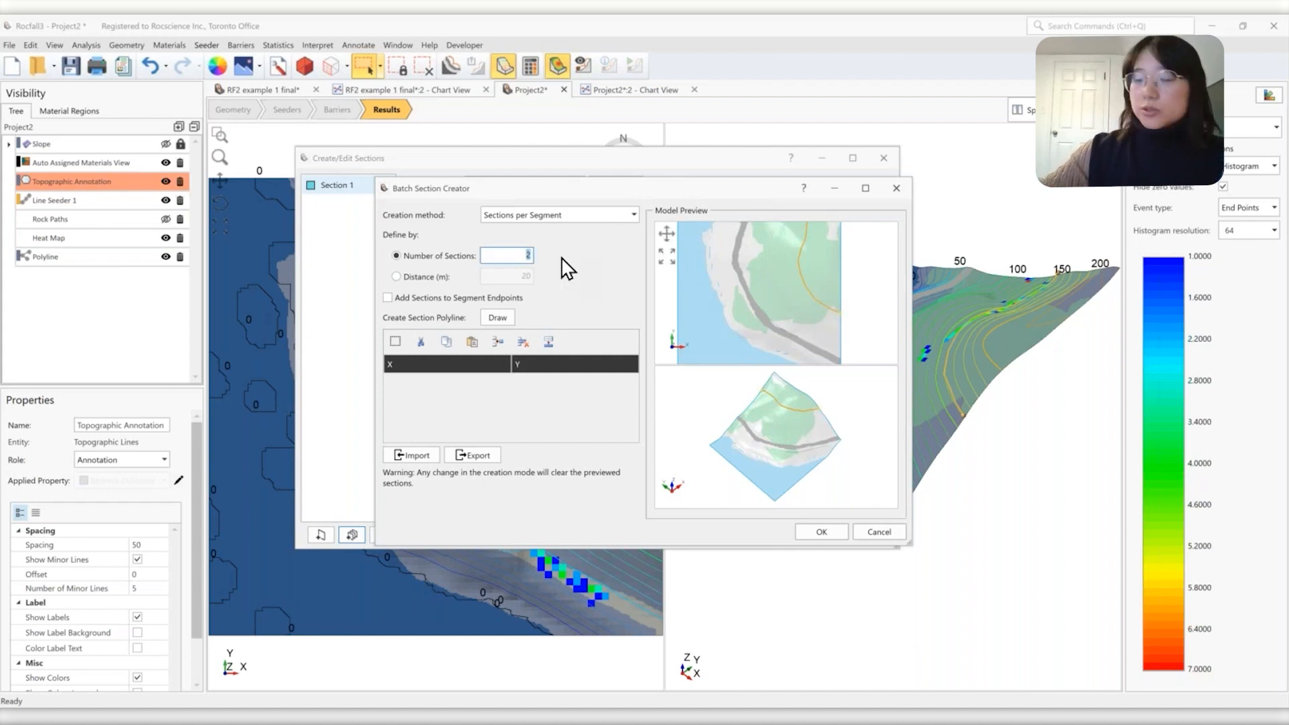
{"action": "type", "text": "3"}
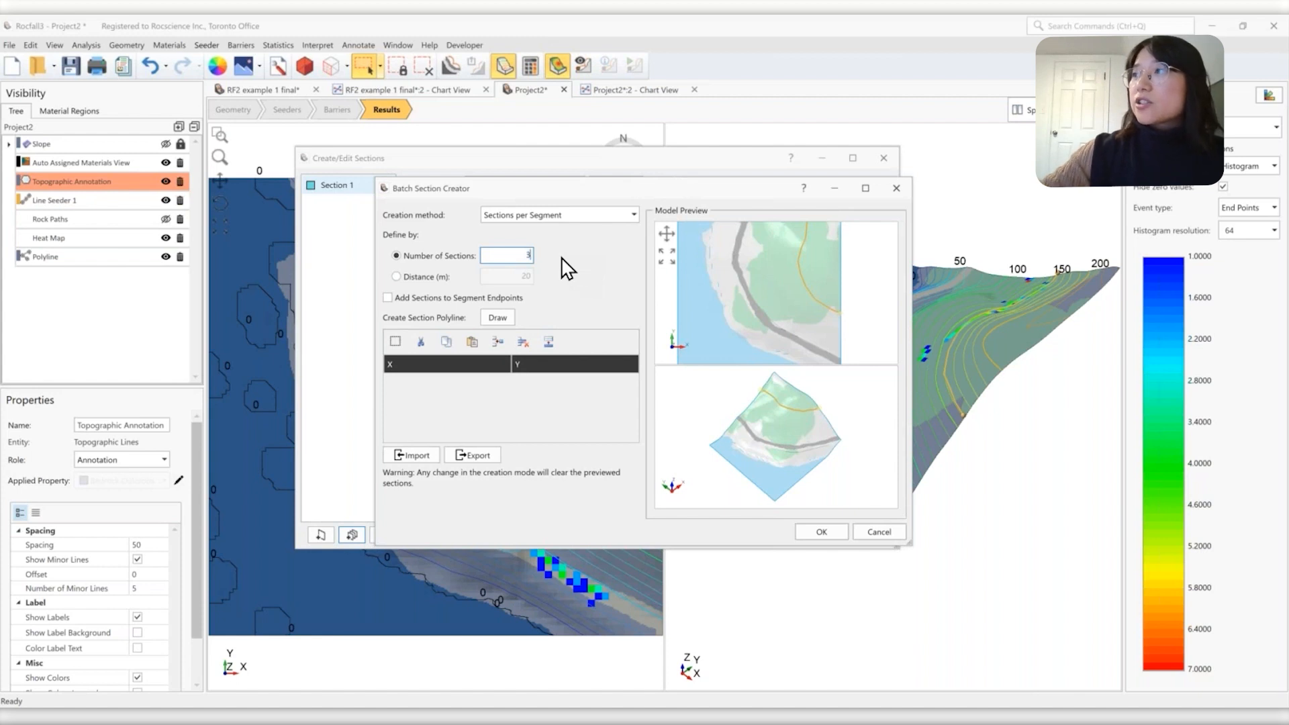
Draw the batch section polyline along the line seeder from about (125, -15) to (241, -80) and add all sections to the model
{"action": "left_click", "coordinate": [500, 319]}
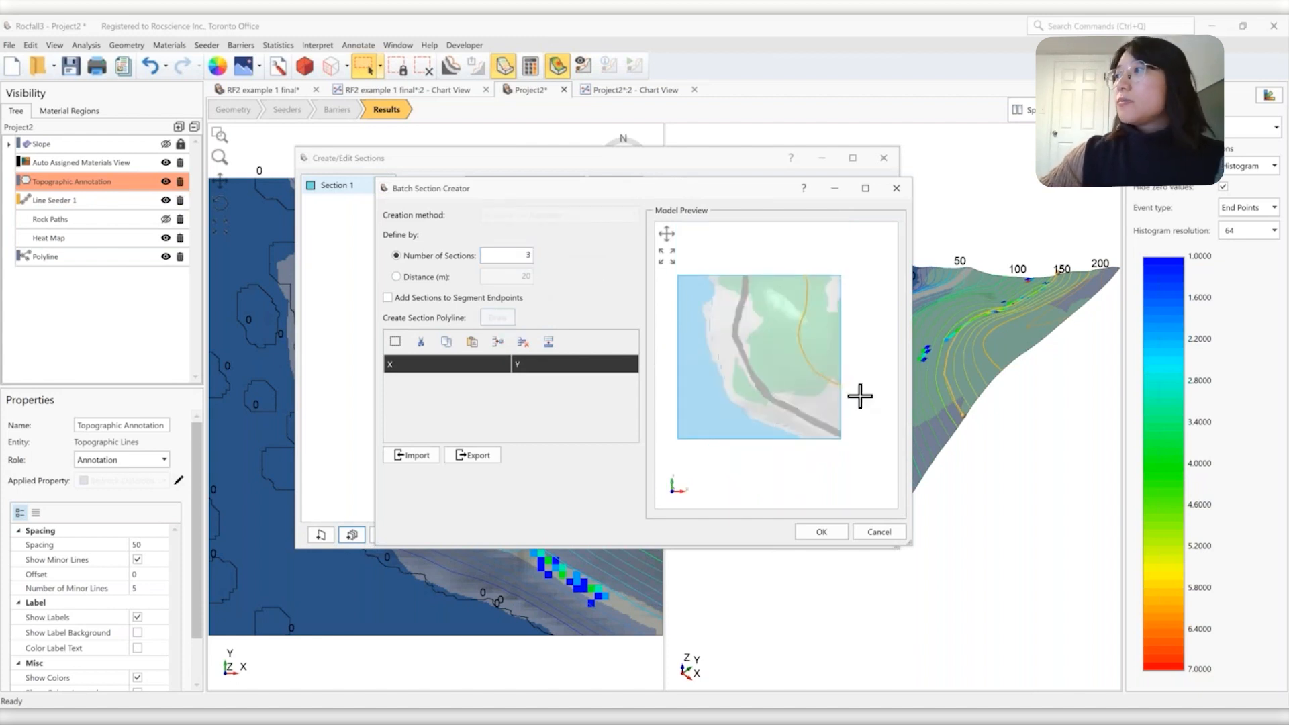
{"action": "scroll", "coordinate": [839, 403], "scroll_direction": "up", "scroll_amount": 2}
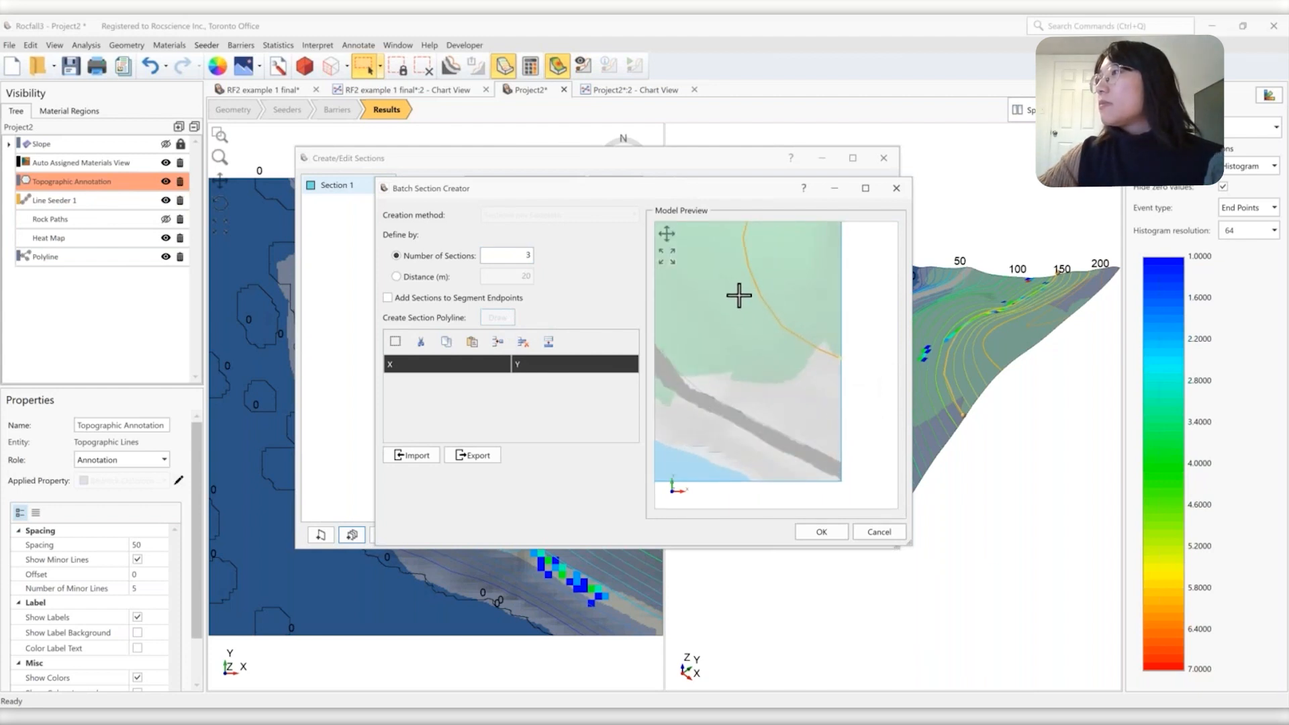
{"action": "left_click", "coordinate": [750, 307]}
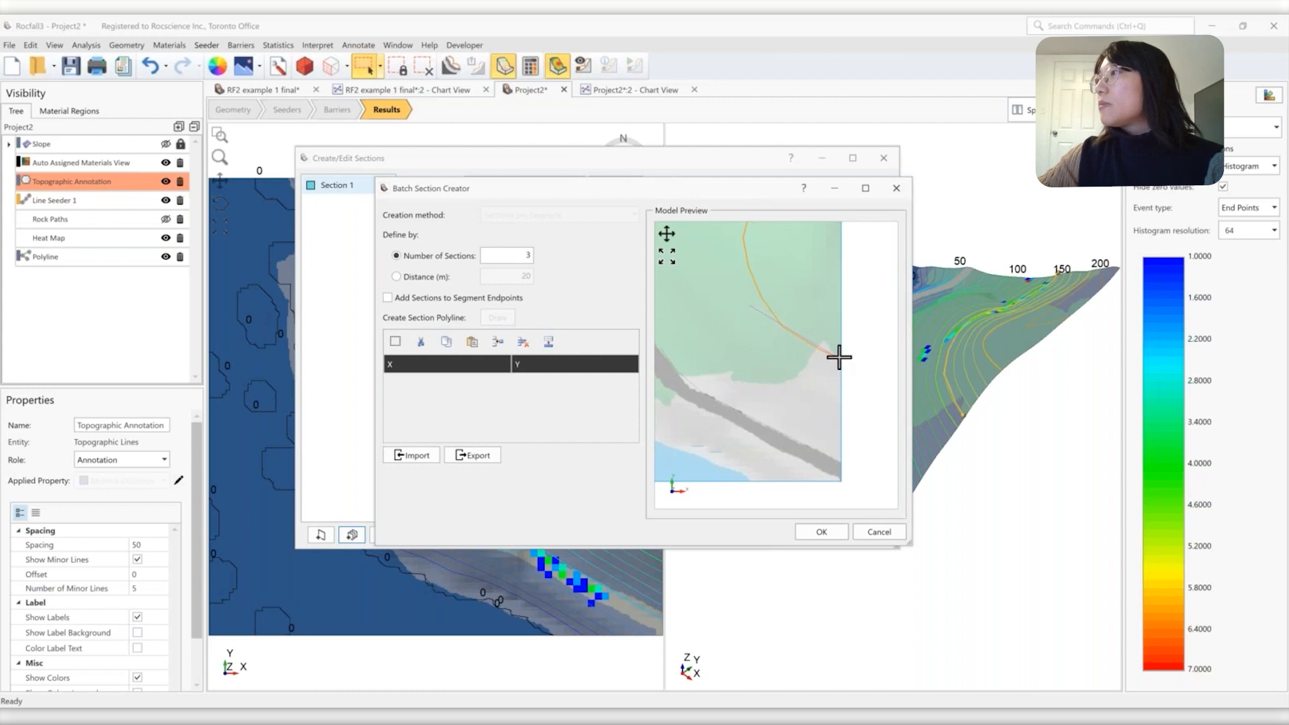
{"action": "right_click", "coordinate": [860, 354]}
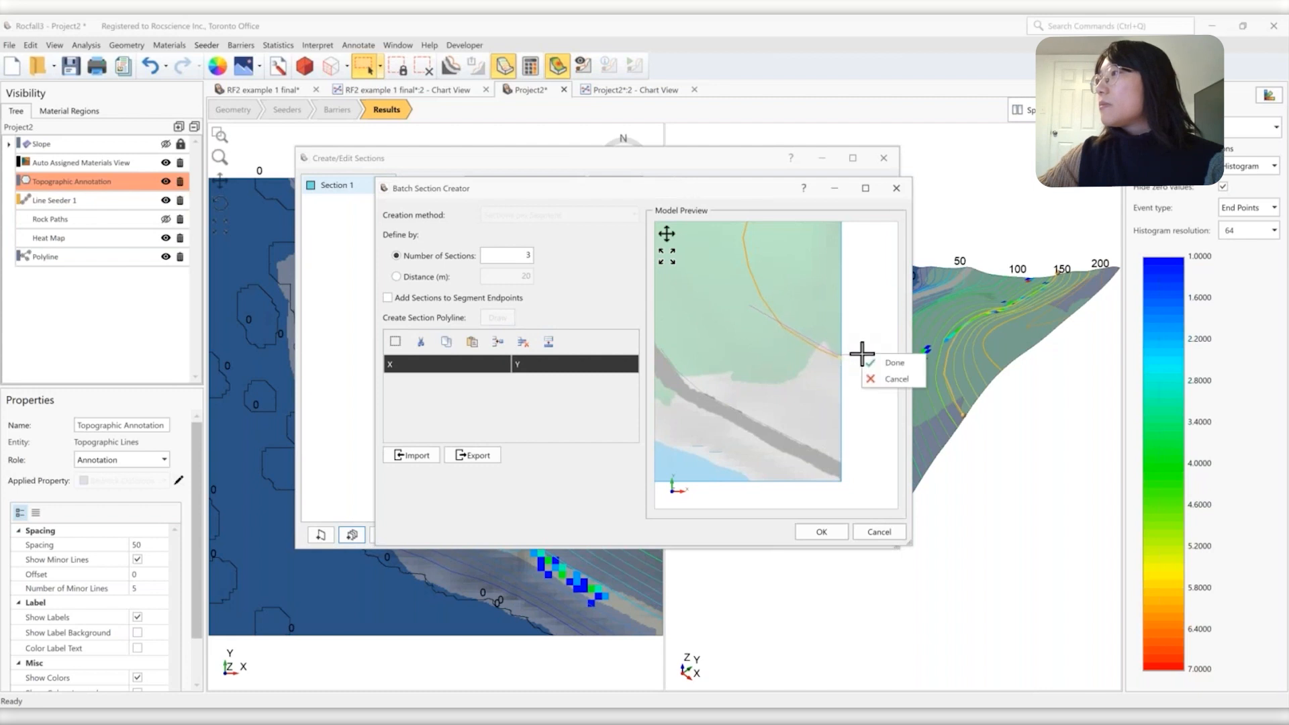
{"action": "left_click", "coordinate": [876, 364]}
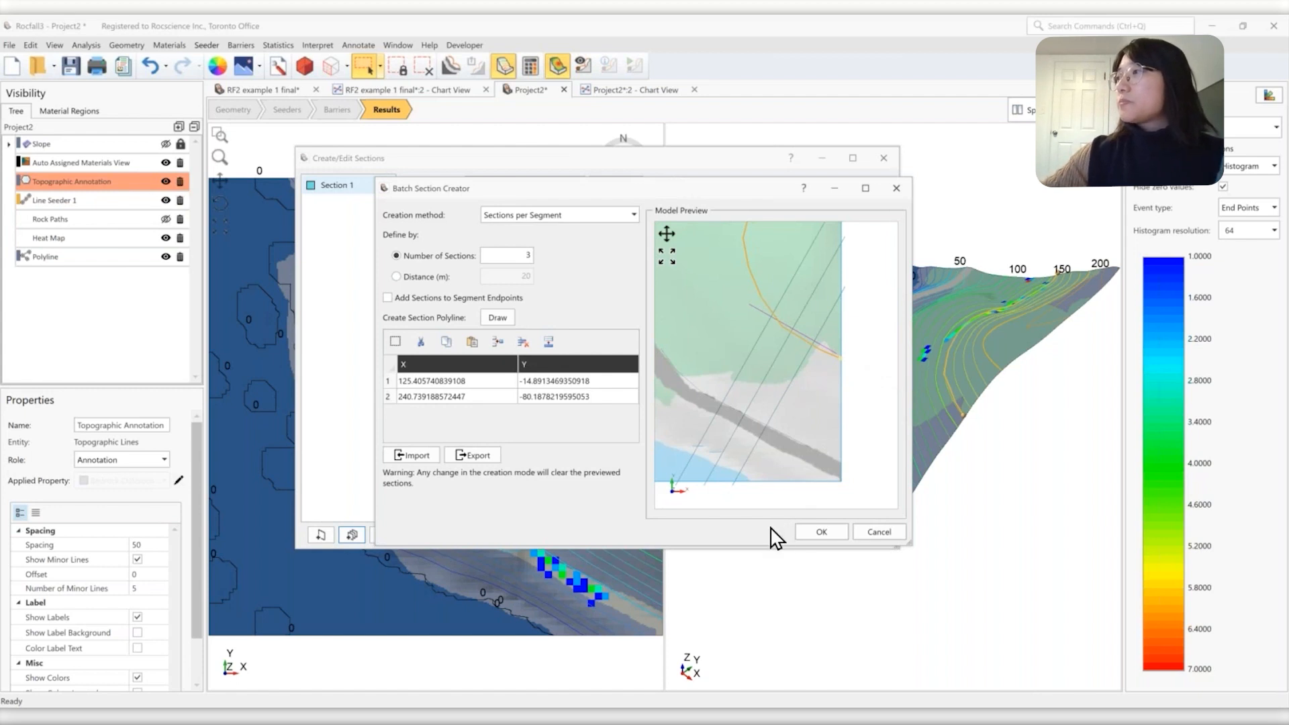
{"action": "left_click", "coordinate": [820, 533]}
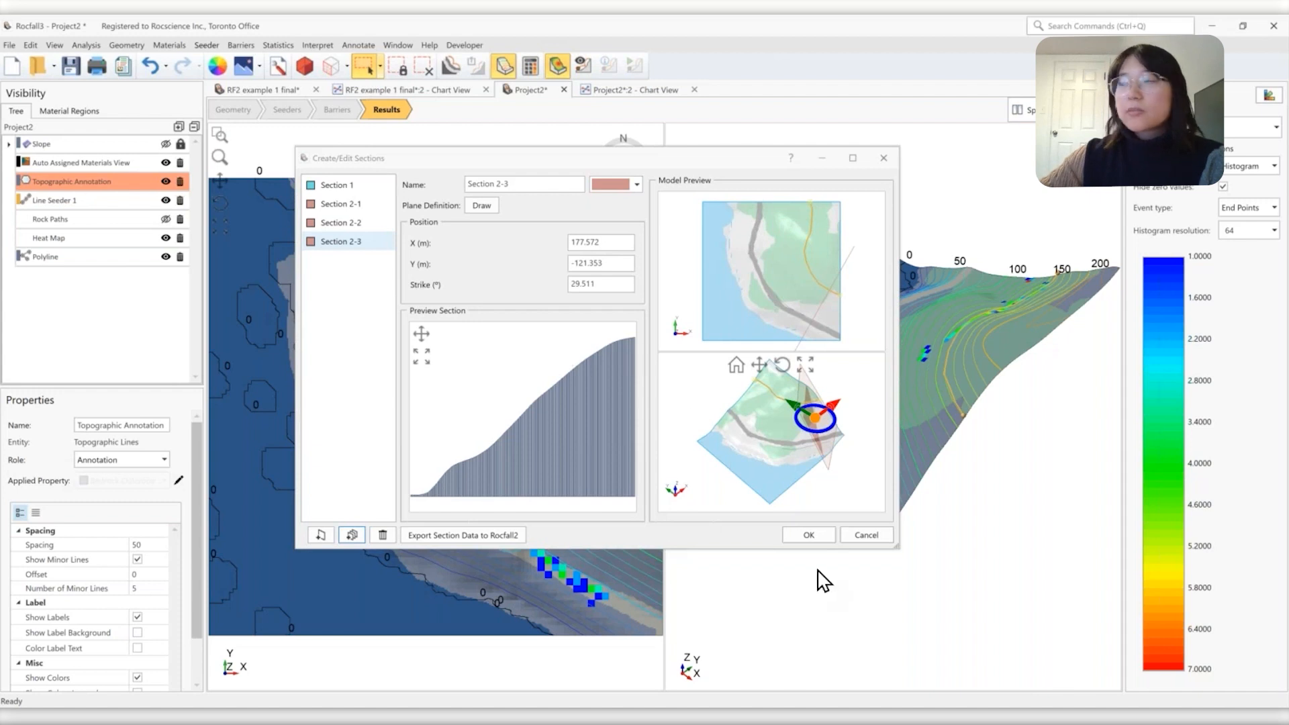
{"action": "left_click", "coordinate": [810, 535]}
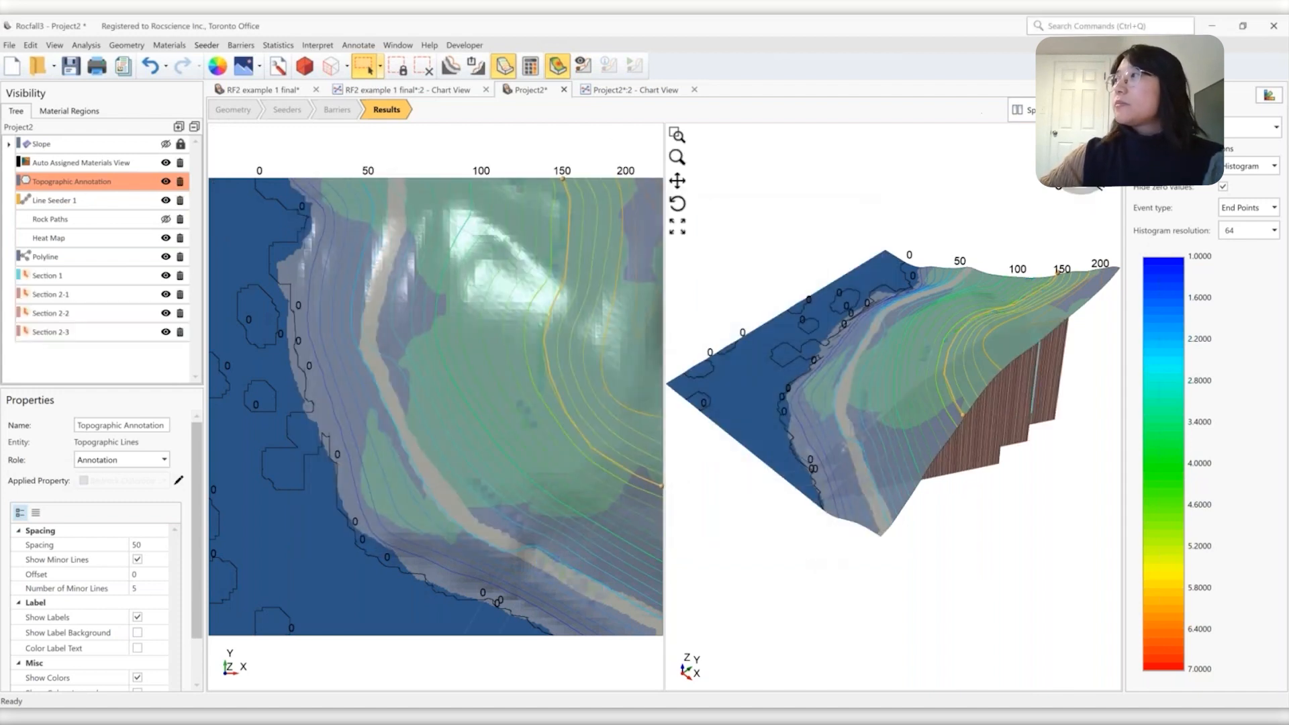
Export Sections 2-1, 2-2 and 2-3 to RocFall2 with the polyline reference line and line seeders, leaving out Section 1
{"action": "middle_click_drag", "start_coordinate": [940, 403], "coordinate": [698, 457]}
{"action": "left_click", "coordinate": [478, 71]}
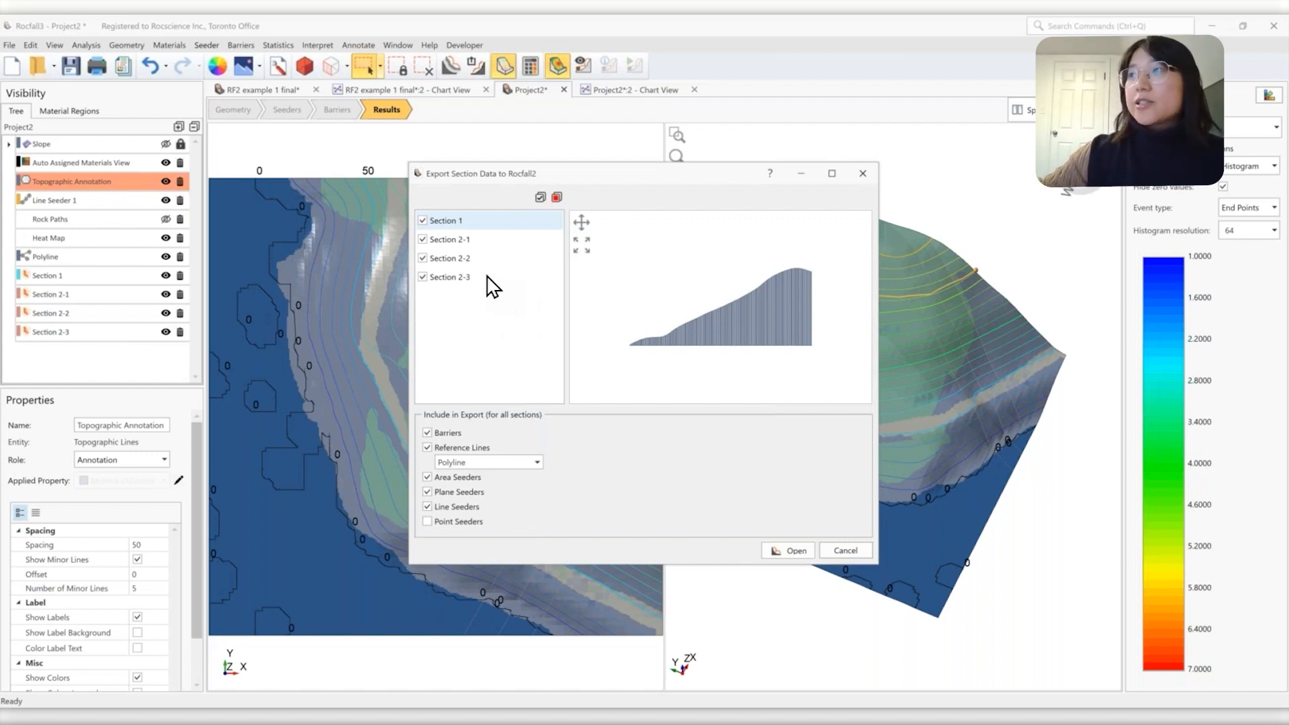
{"action": "left_click", "coordinate": [424, 221]}
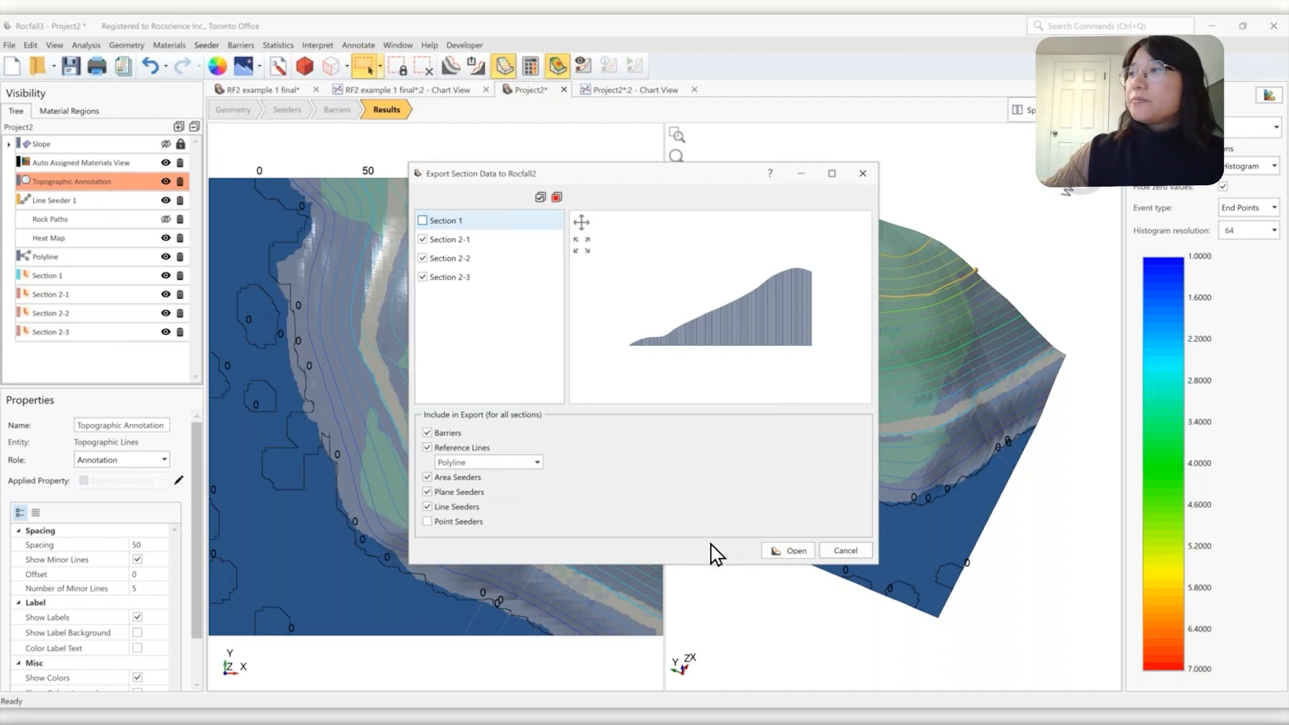
{"action": "left_click", "coordinate": [789, 552]}
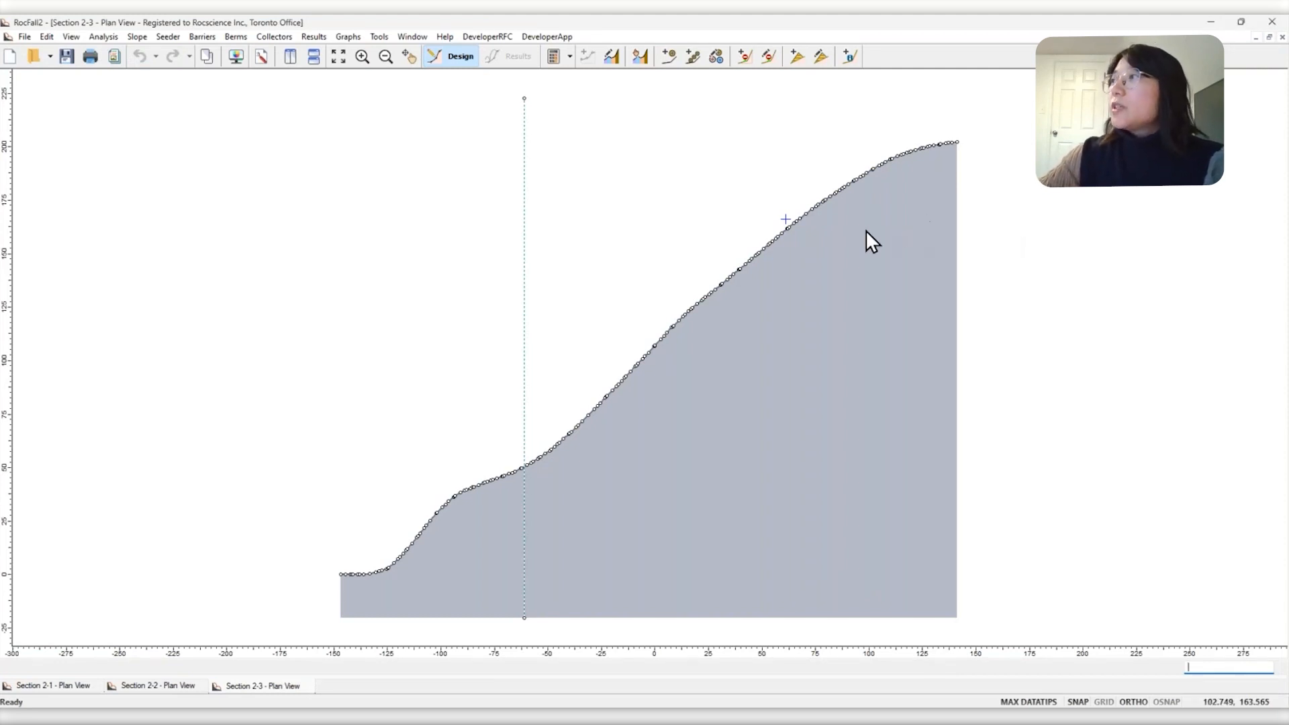
Simplify the Section 2-3 slope boundary to 20 percent of its original vertices
{"action": "mouse_move", "coordinate": [786, 224]}
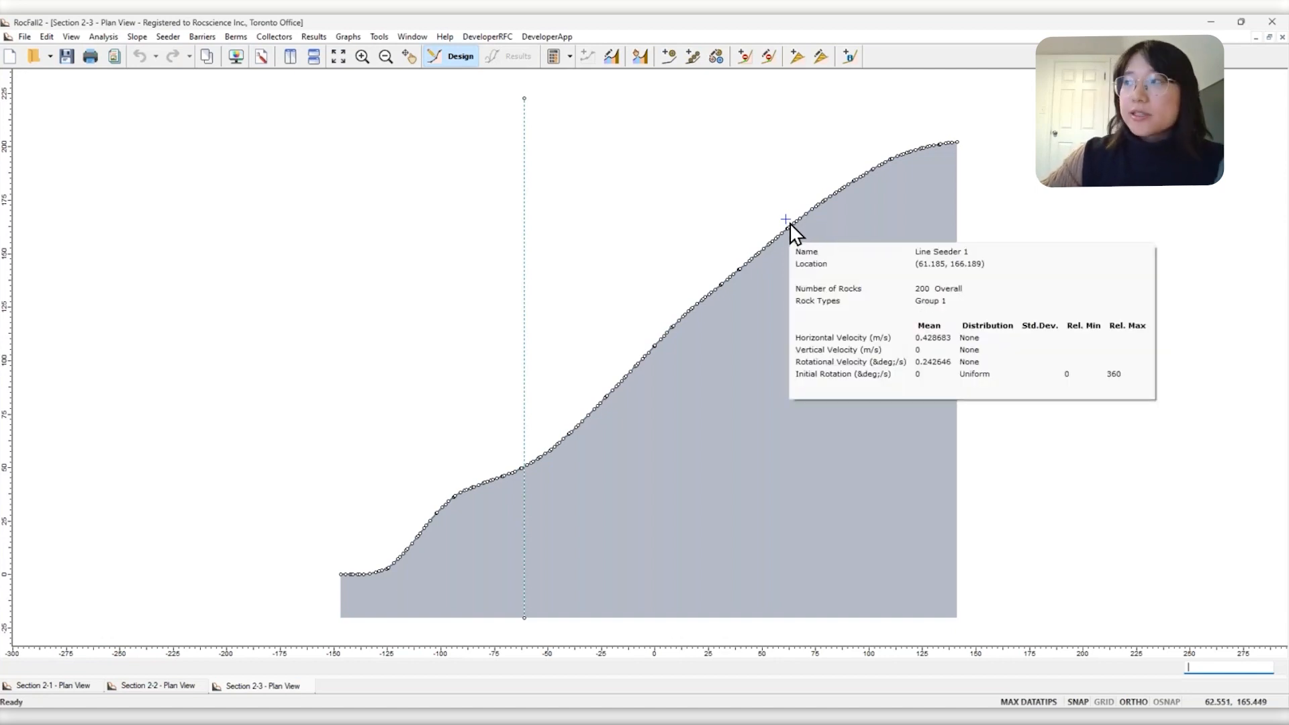
{"action": "mouse_move", "coordinate": [529, 339]}
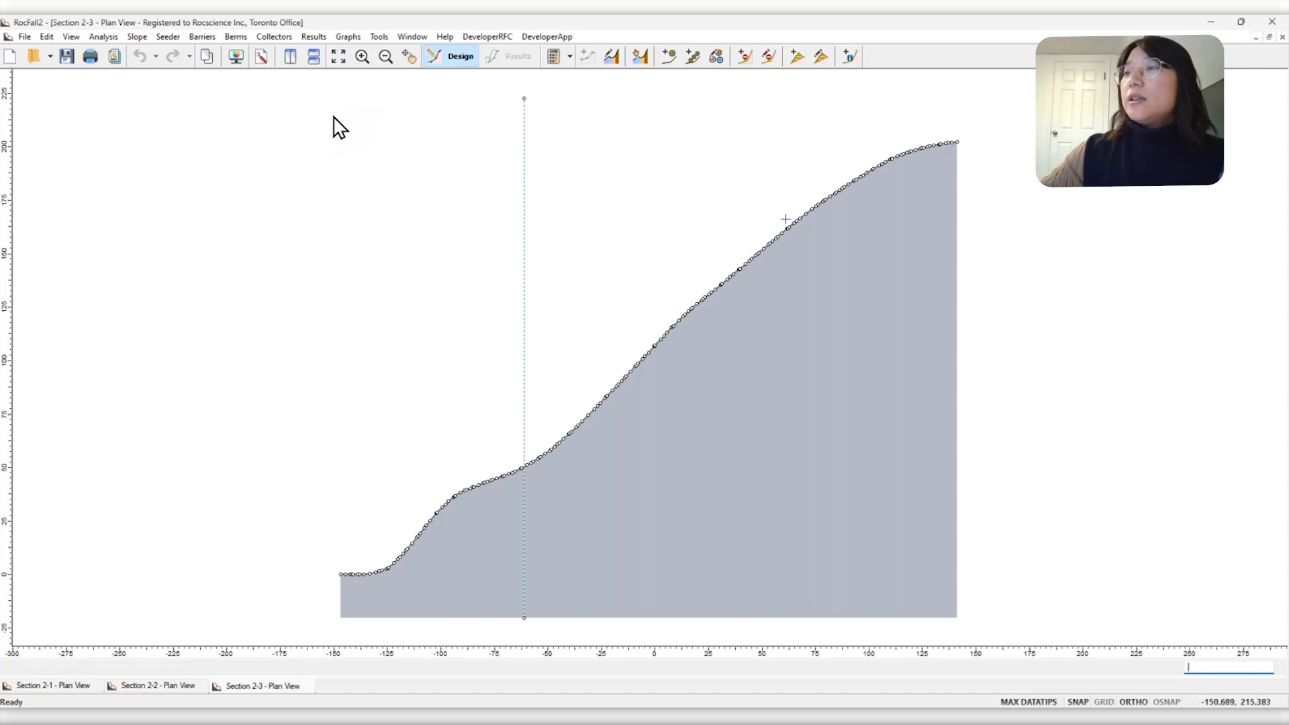
{"action": "left_click", "coordinate": [132, 38]}
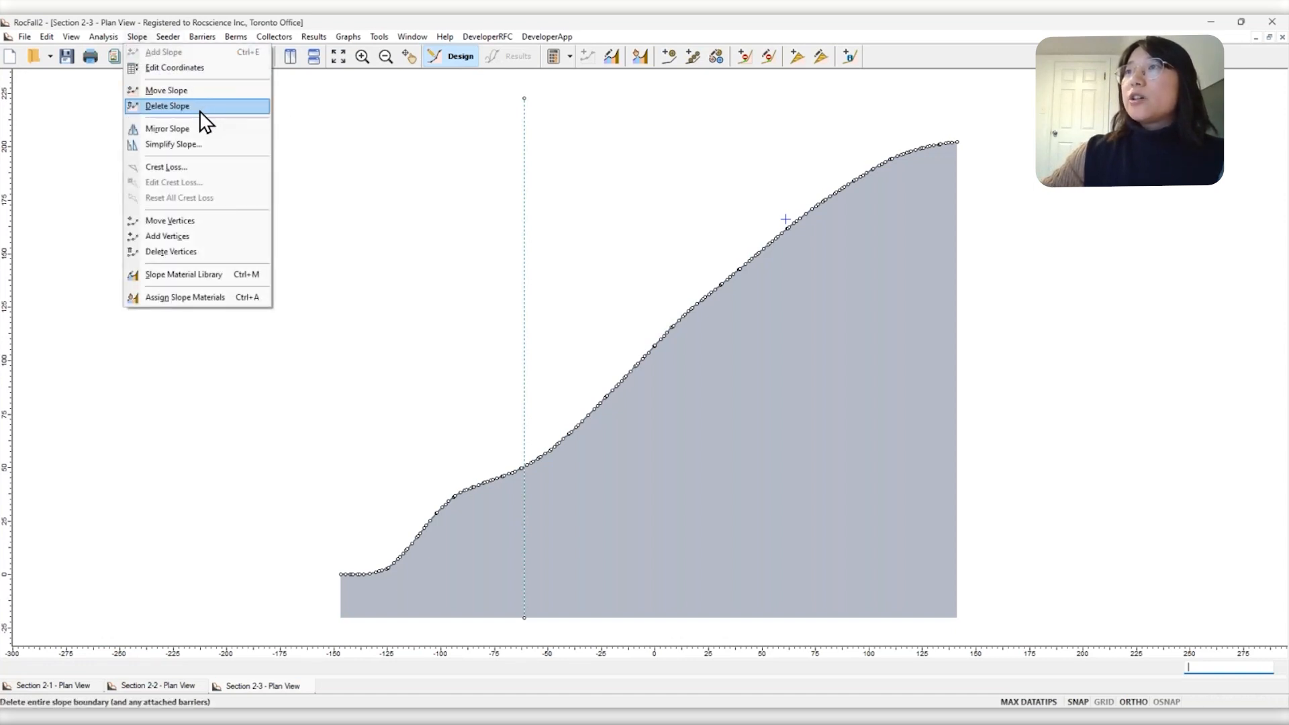
{"action": "left_click", "coordinate": [172, 144]}
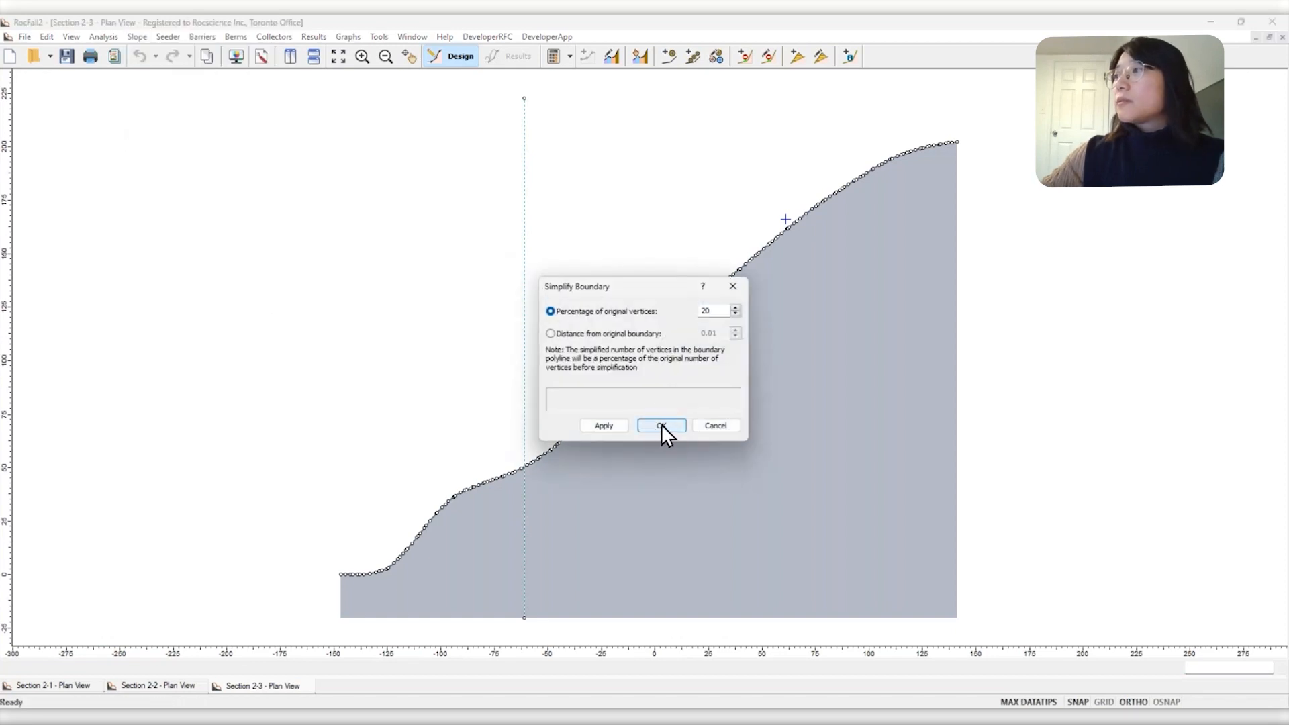
{"action": "left_click", "coordinate": [662, 424]}
Simplify the Section 2-2 slope boundary with the default simplification settings
{"action": "left_click", "coordinate": [158, 686]}
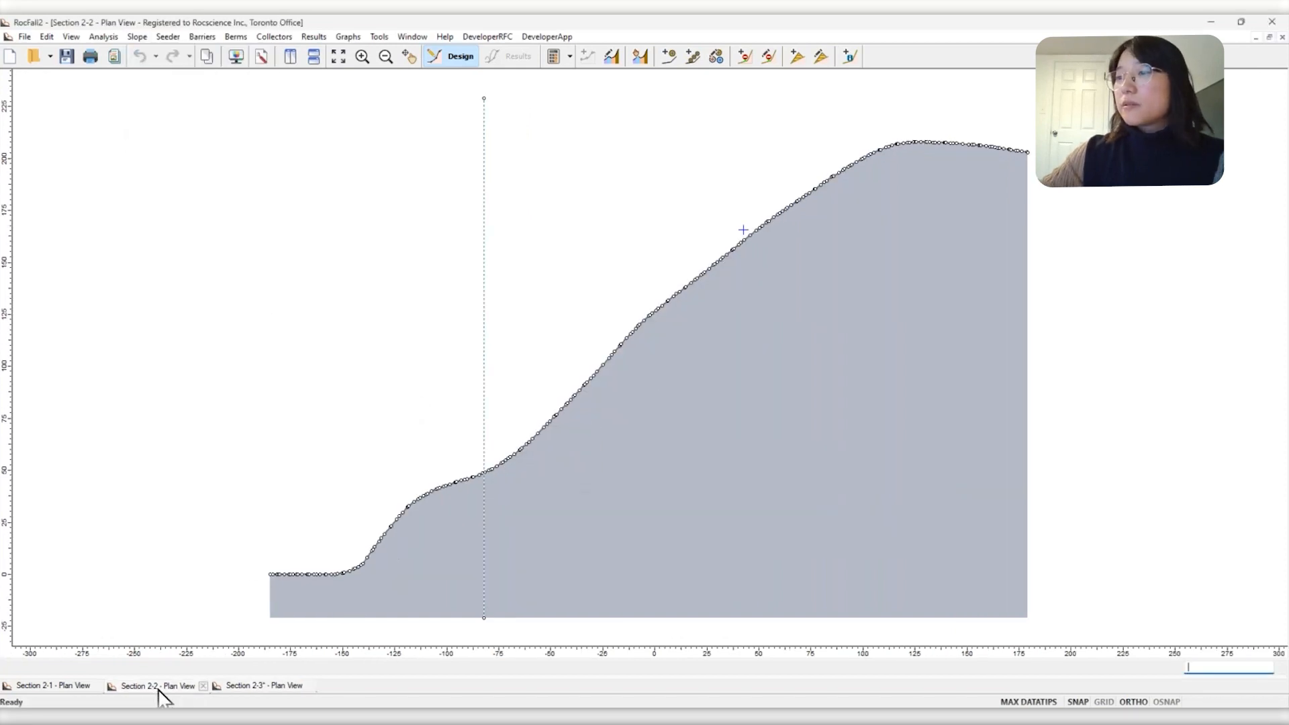
{"action": "left_click", "coordinate": [137, 37]}
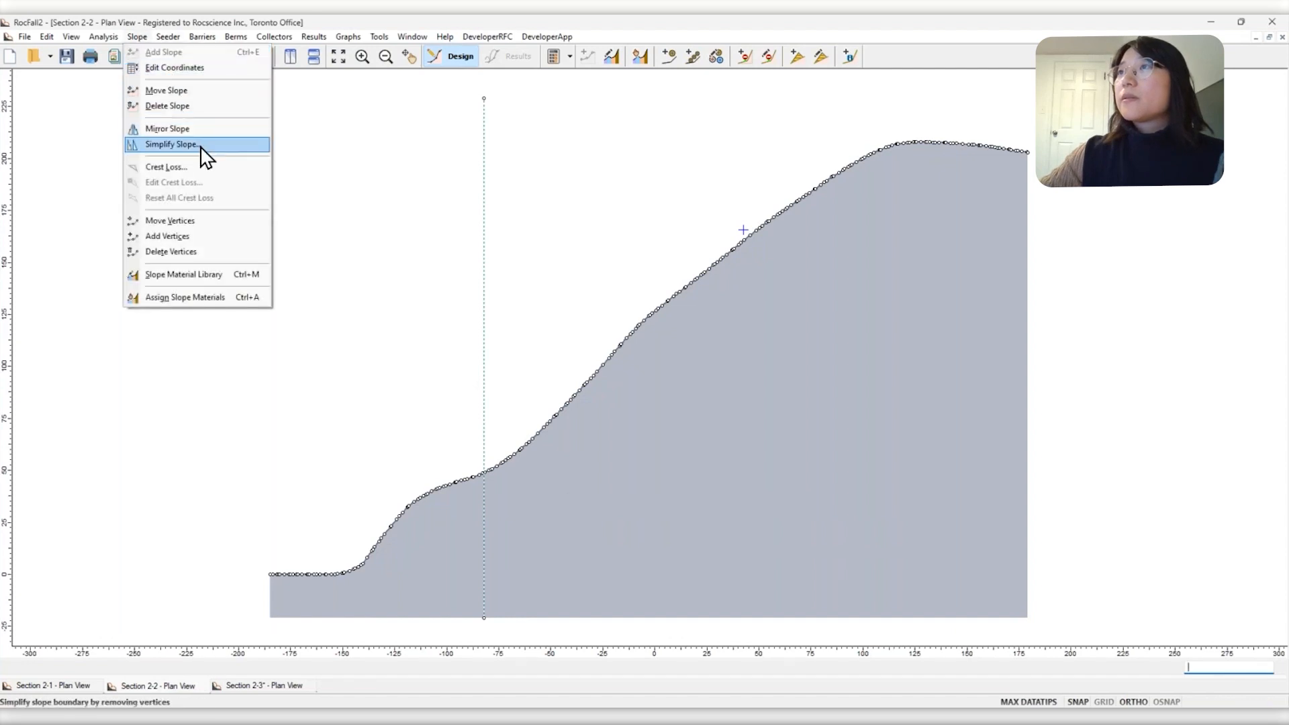
{"action": "left_click", "coordinate": [171, 144]}
{"action": "left_click", "coordinate": [662, 427]}
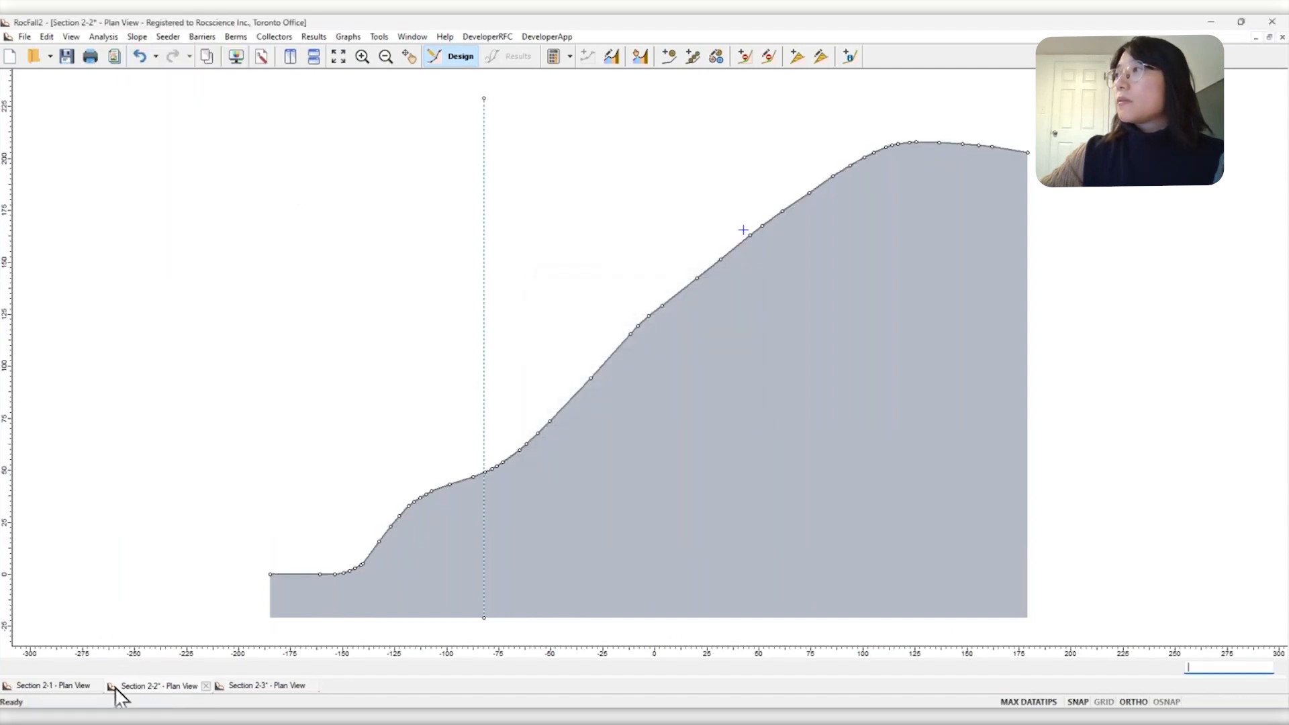
Switch to the Section 2-1 plan view
{"action": "left_click", "coordinate": [54, 686]}
{"action": "left_click", "coordinate": [137, 37]}
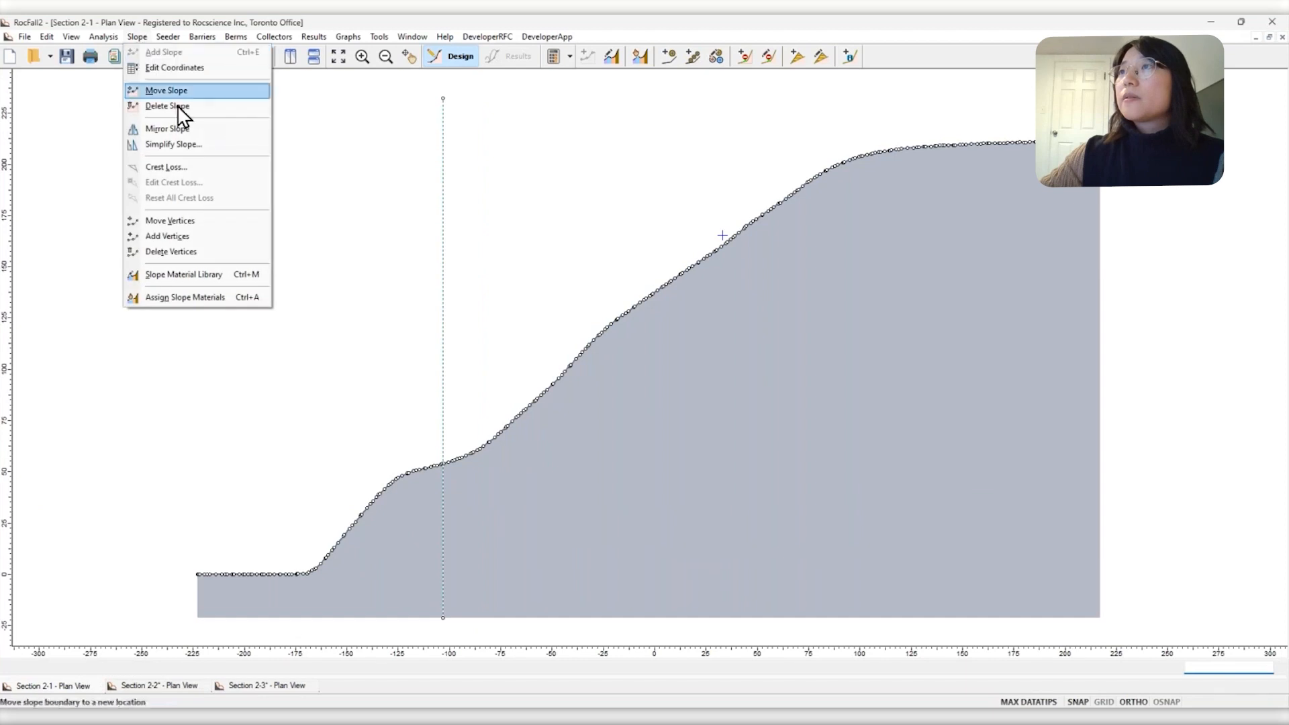
{"action": "left_click", "coordinate": [171, 128]}
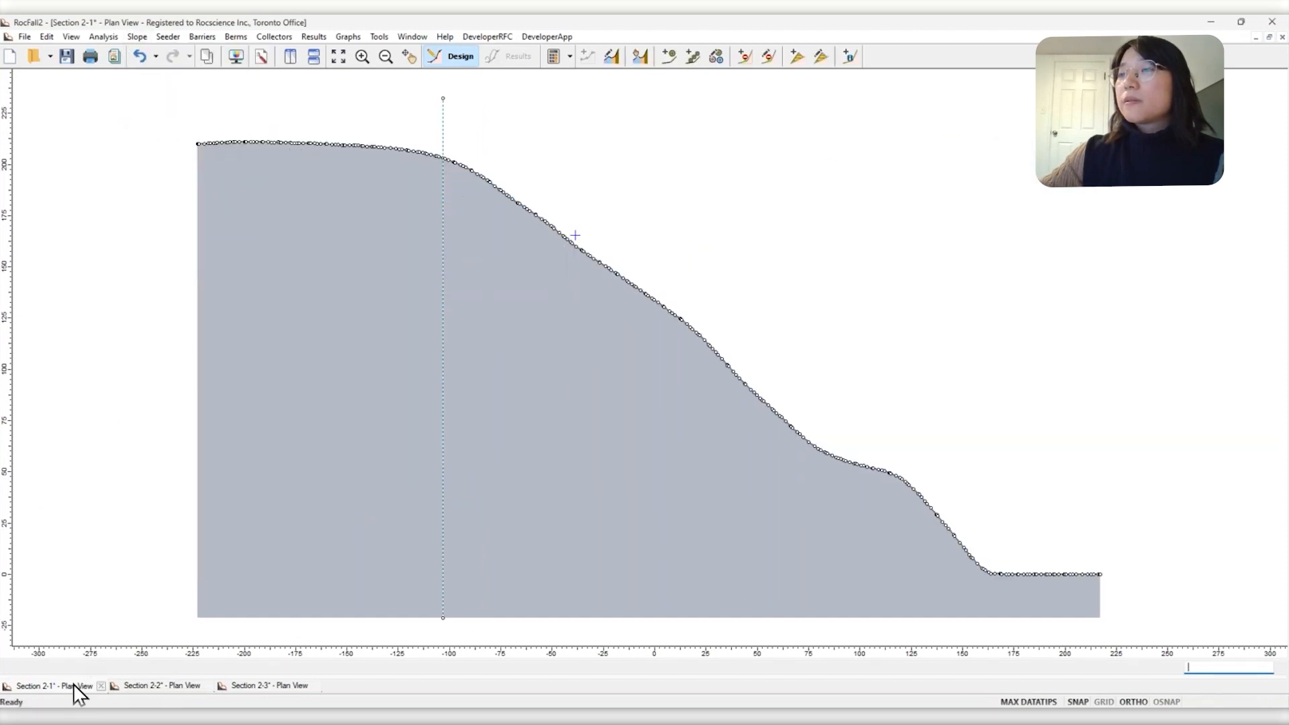
{"action": "left_click", "coordinate": [139, 39]}
{"action": "left_click", "coordinate": [167, 128]}
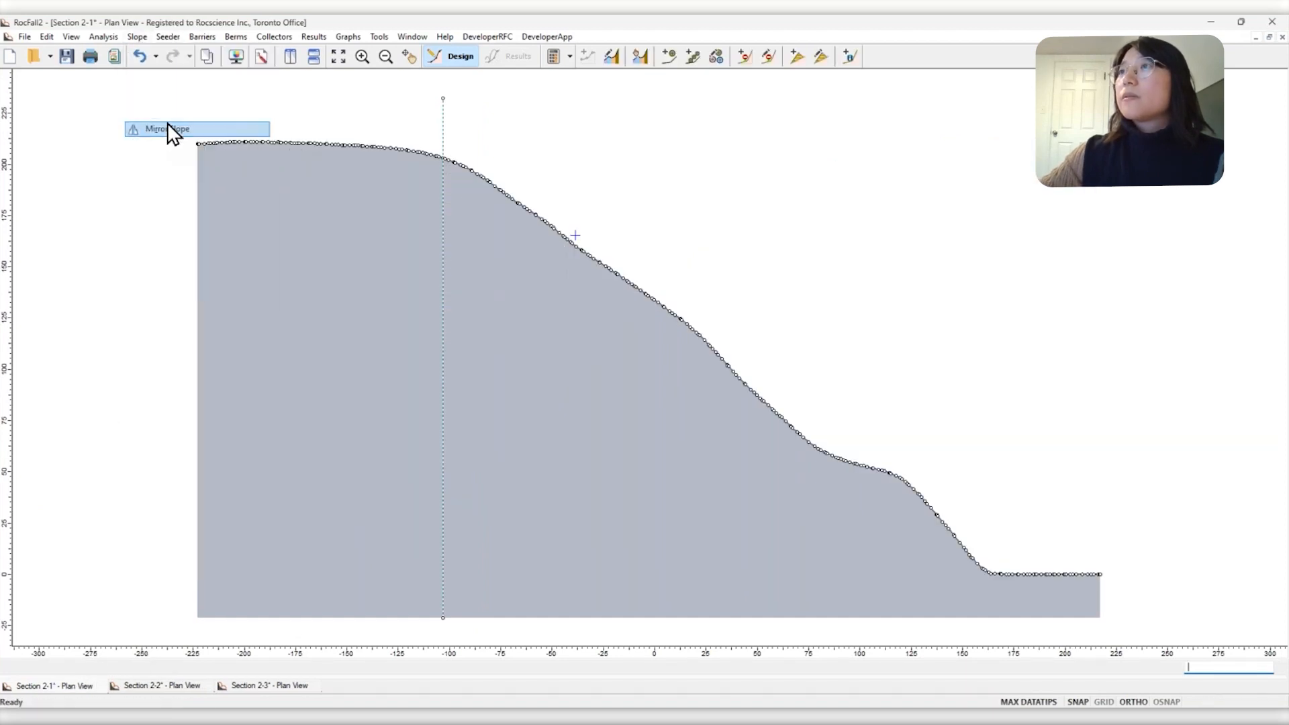
Simplify the Section 2-1 slope boundary to 20 percent of its original vertices
{"action": "left_click", "coordinate": [137, 37]}
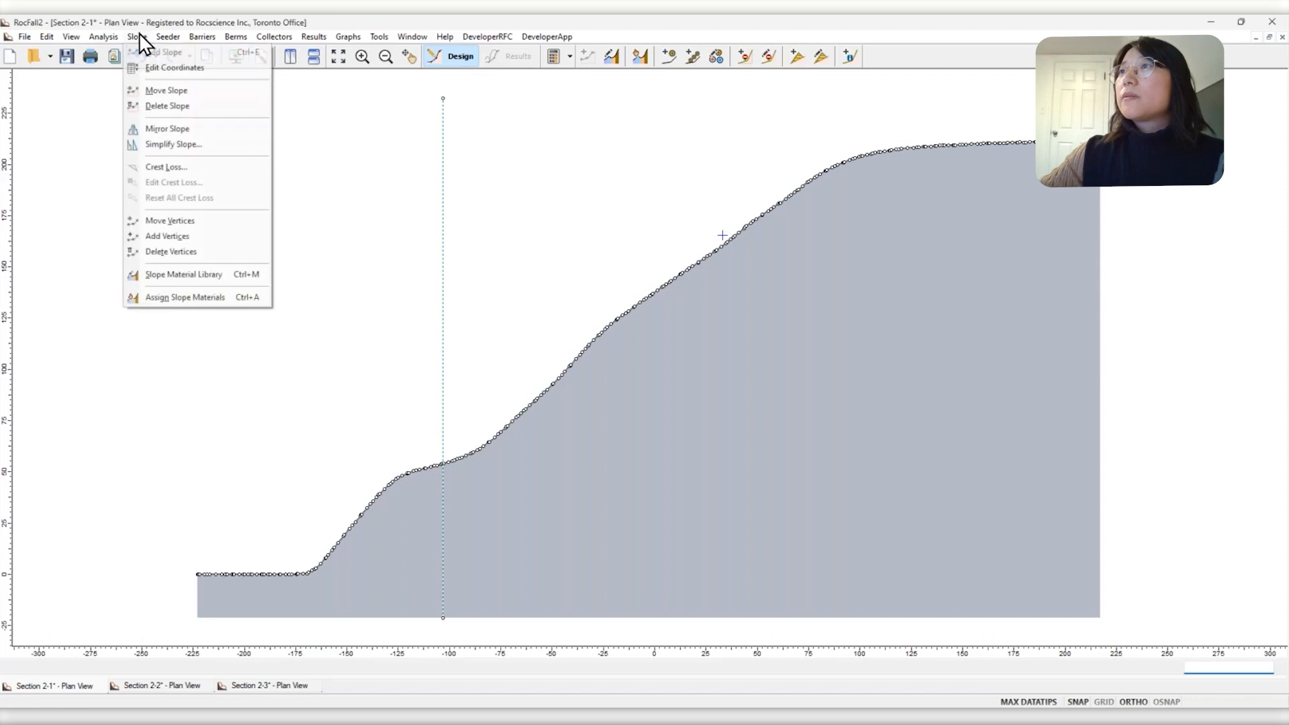
{"action": "left_click", "coordinate": [174, 144]}
{"action": "left_click", "coordinate": [618, 425]}
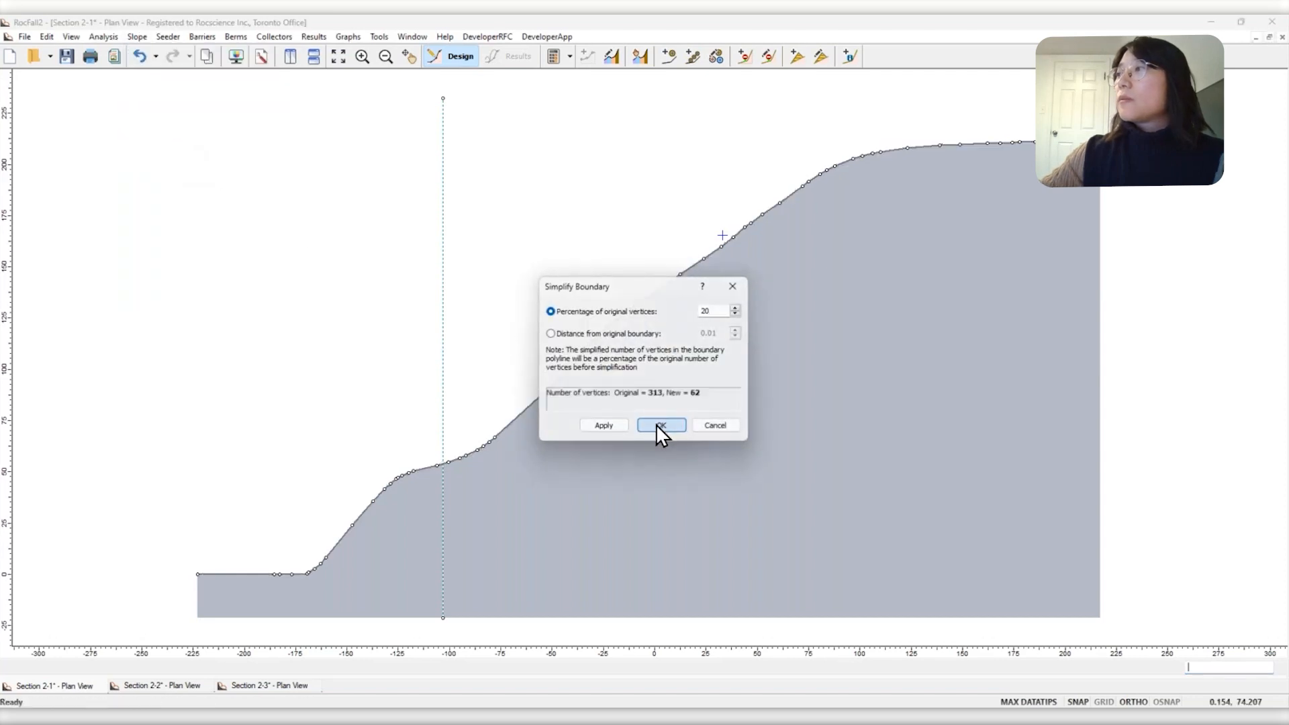
{"action": "left_click", "coordinate": [661, 425]}
Batch compute all the open sections and dismiss the compute log
{"action": "left_click", "coordinate": [570, 58]}
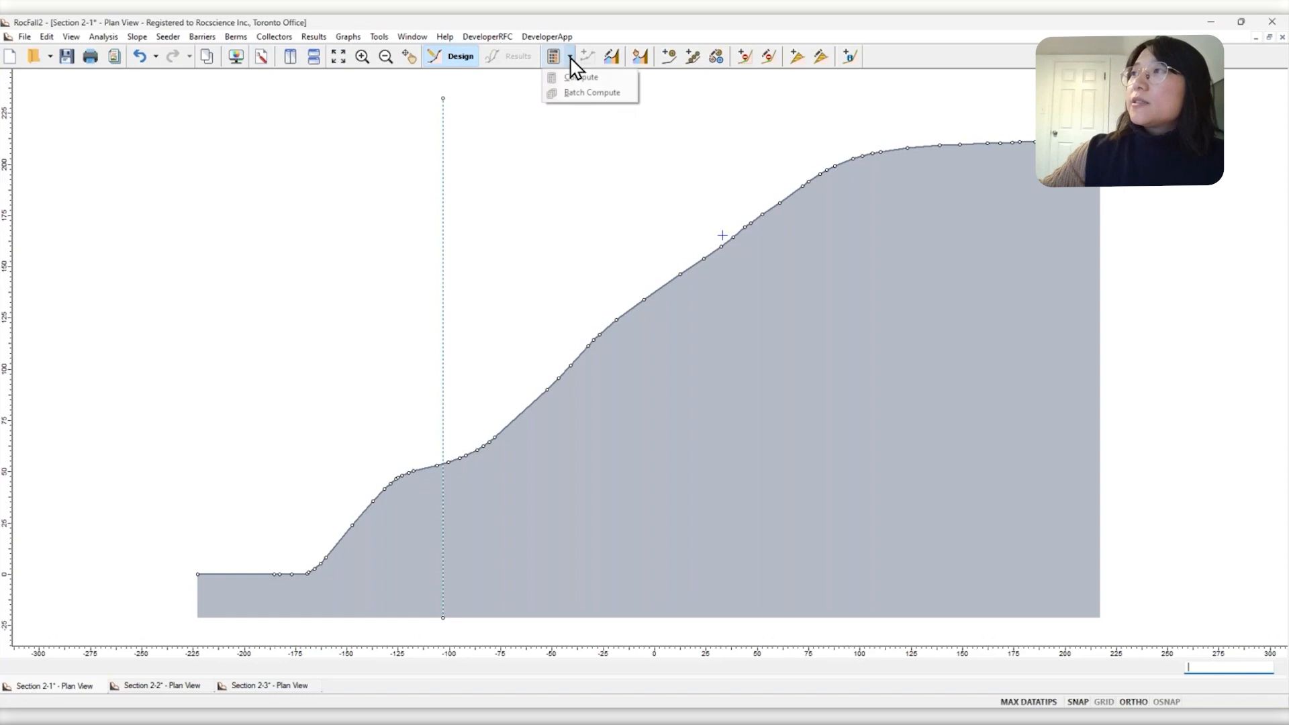
{"action": "left_click", "coordinate": [595, 95]}
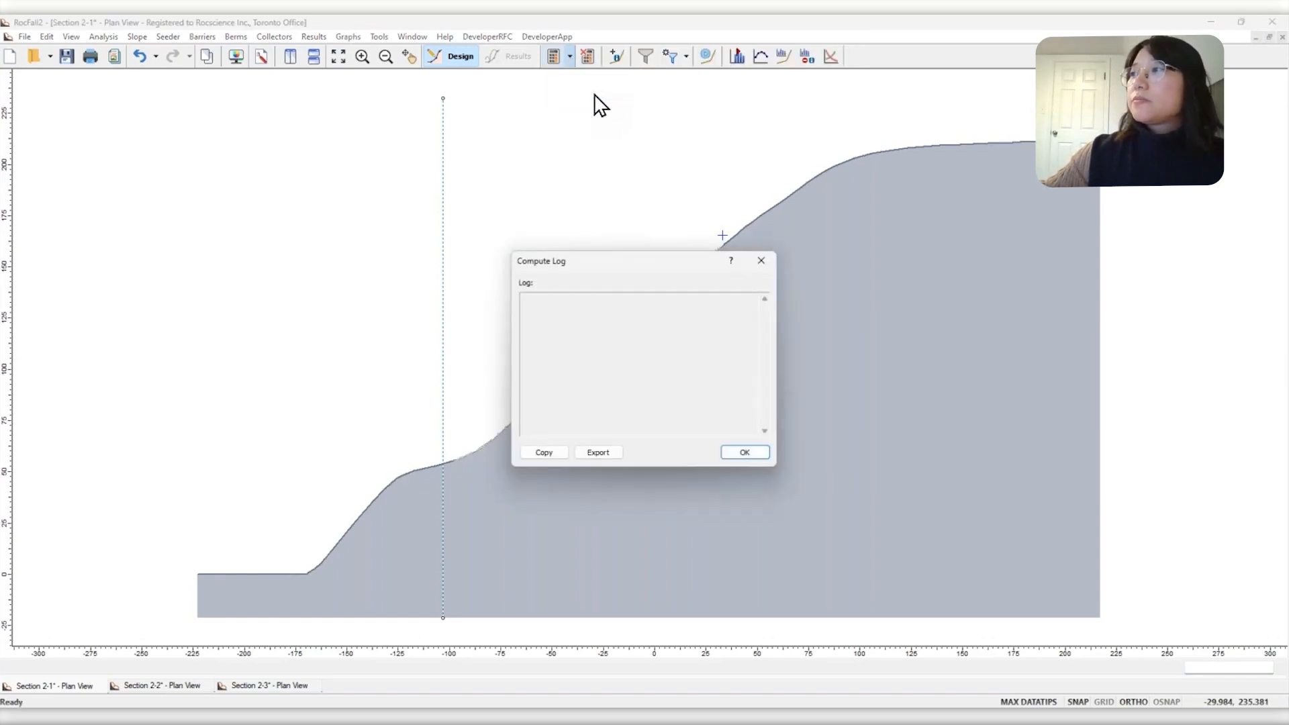
{"action": "left_click", "coordinate": [746, 453]}
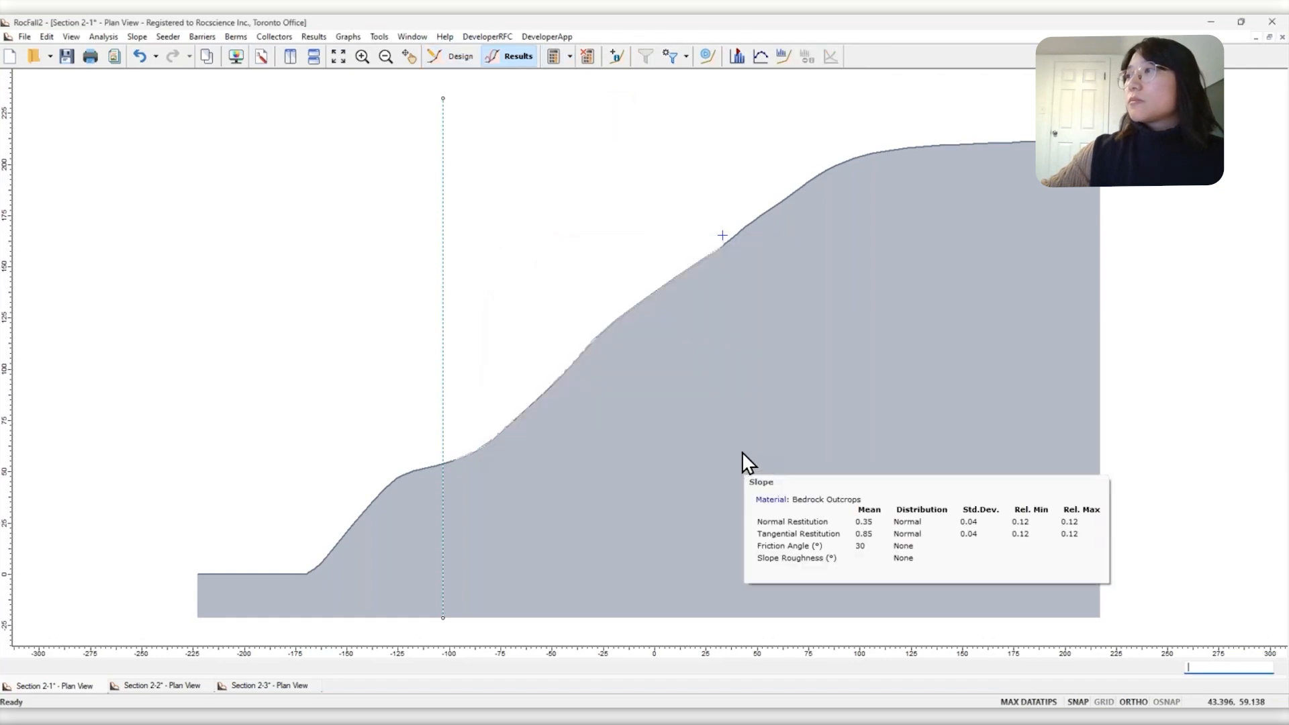
{"action": "scroll", "coordinate": [720, 263], "scroll_direction": "up", "scroll_amount": 4}
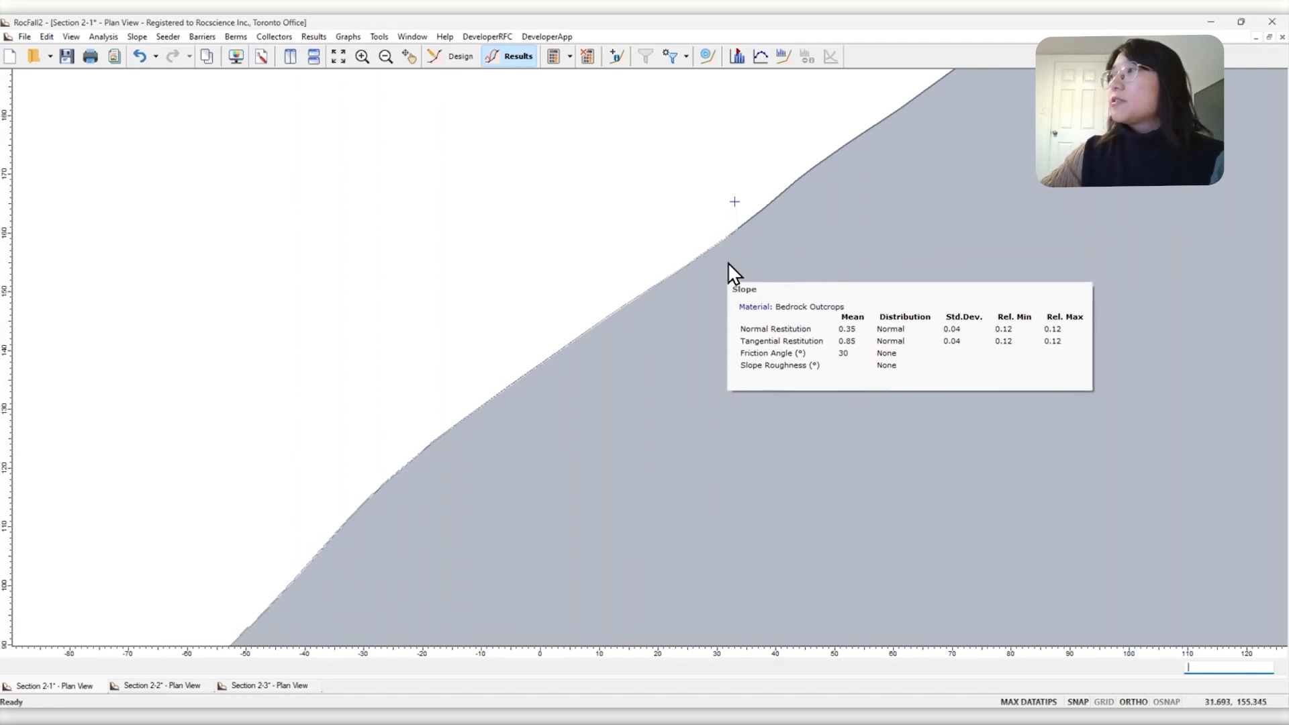
{"action": "scroll", "coordinate": [732, 251], "scroll_direction": "down", "scroll_amount": 1}
{"action": "scroll", "coordinate": [732, 252], "scroll_direction": "down", "scroll_amount": 1}
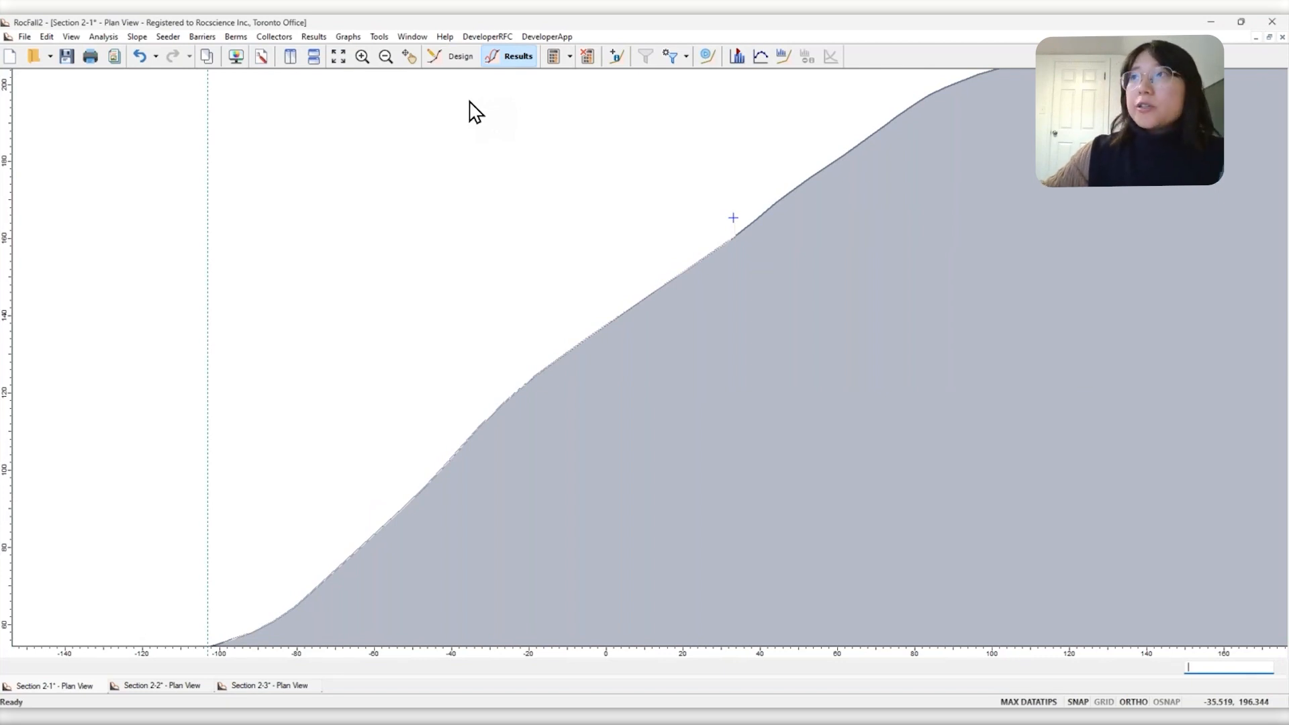
Plot grouped endpoints for all sections as number of rocks by endpoint distance from Polyline, using 10 bins
{"action": "left_click", "coordinate": [344, 37]}
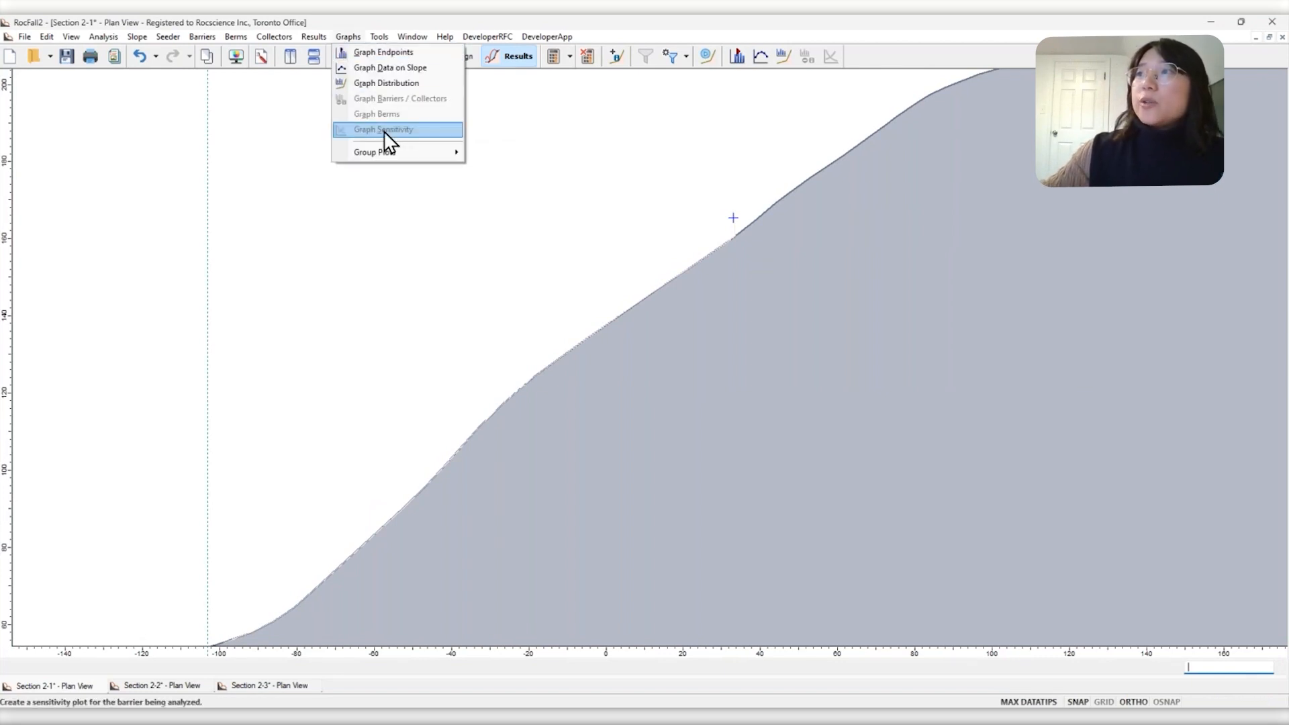
{"action": "mouse_move", "coordinate": [401, 156]}
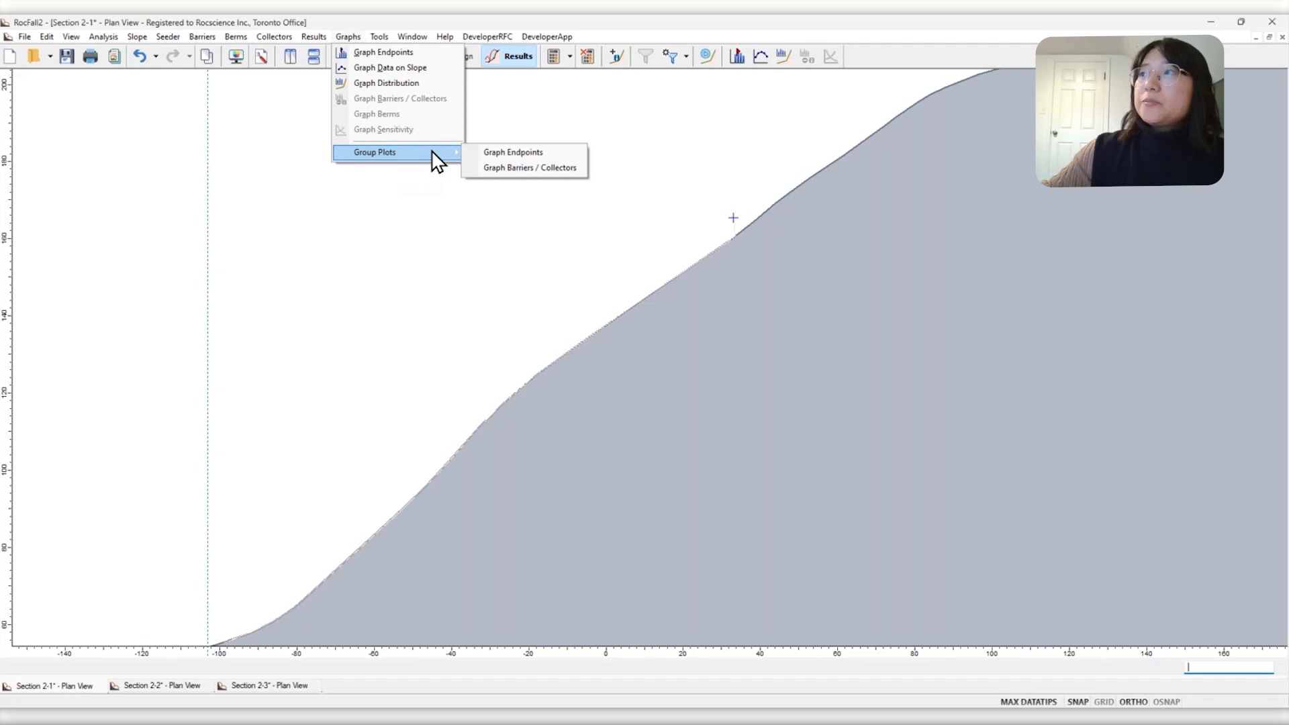
{"action": "left_click", "coordinate": [507, 151]}
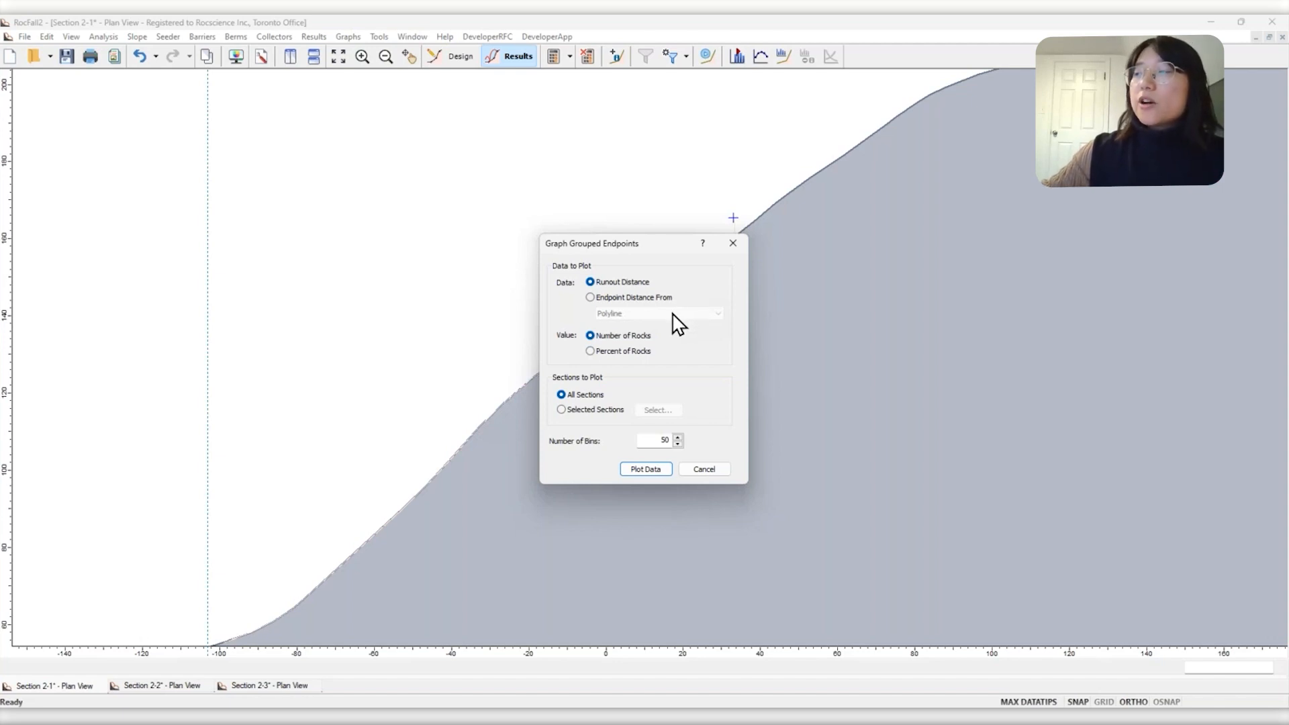
{"action": "left_click", "coordinate": [644, 298]}
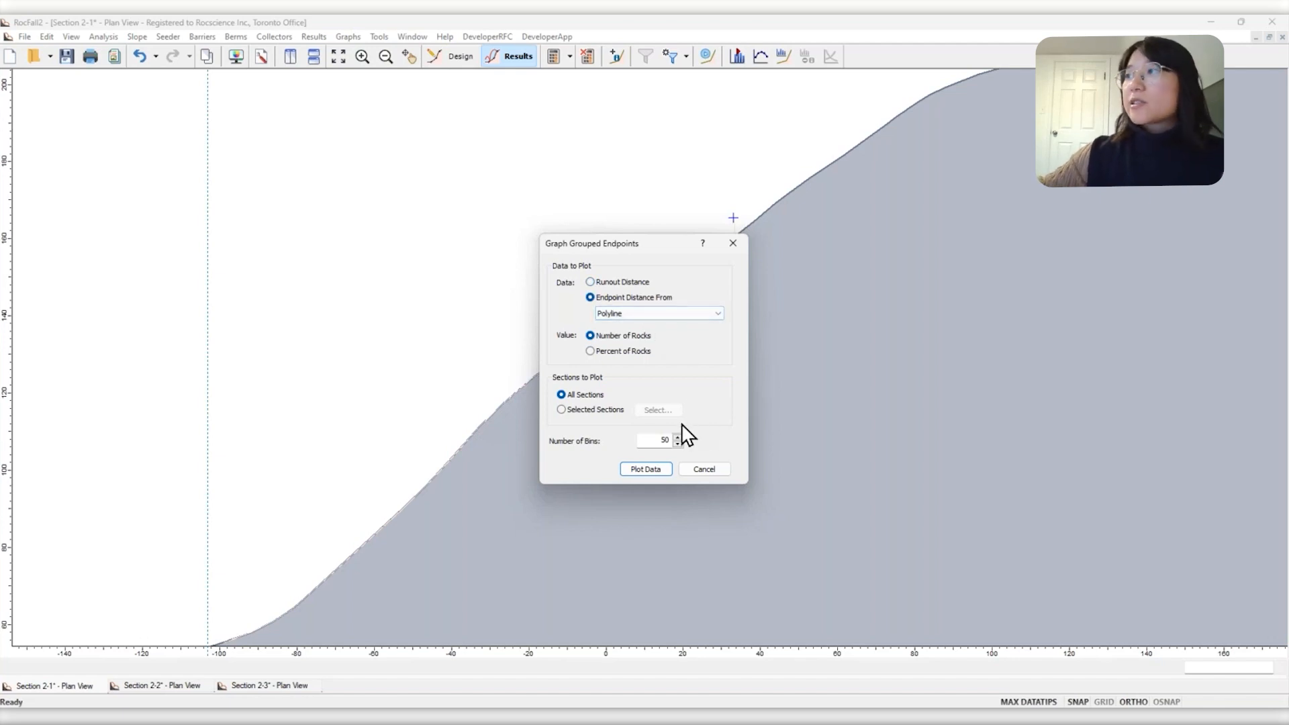
{"action": "double_click", "coordinate": [663, 439]}
{"action": "type", "text": "1"}
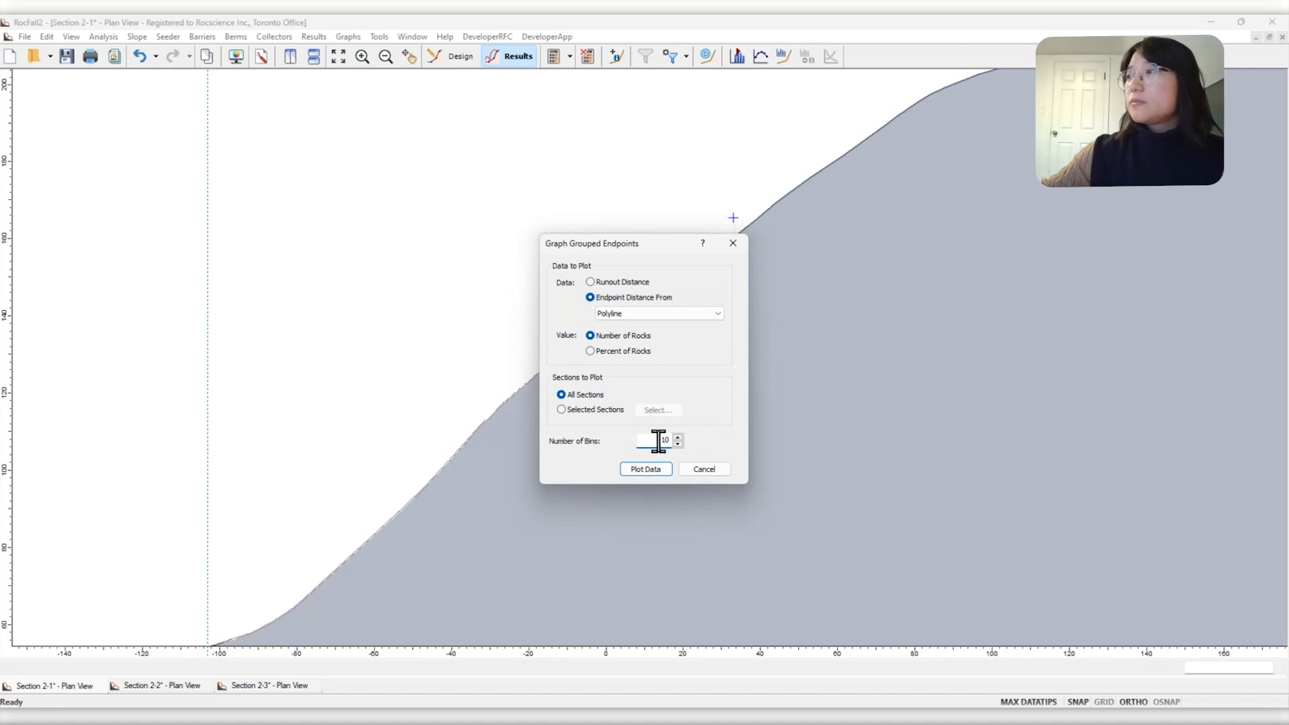
{"action": "left_click", "coordinate": [645, 469]}
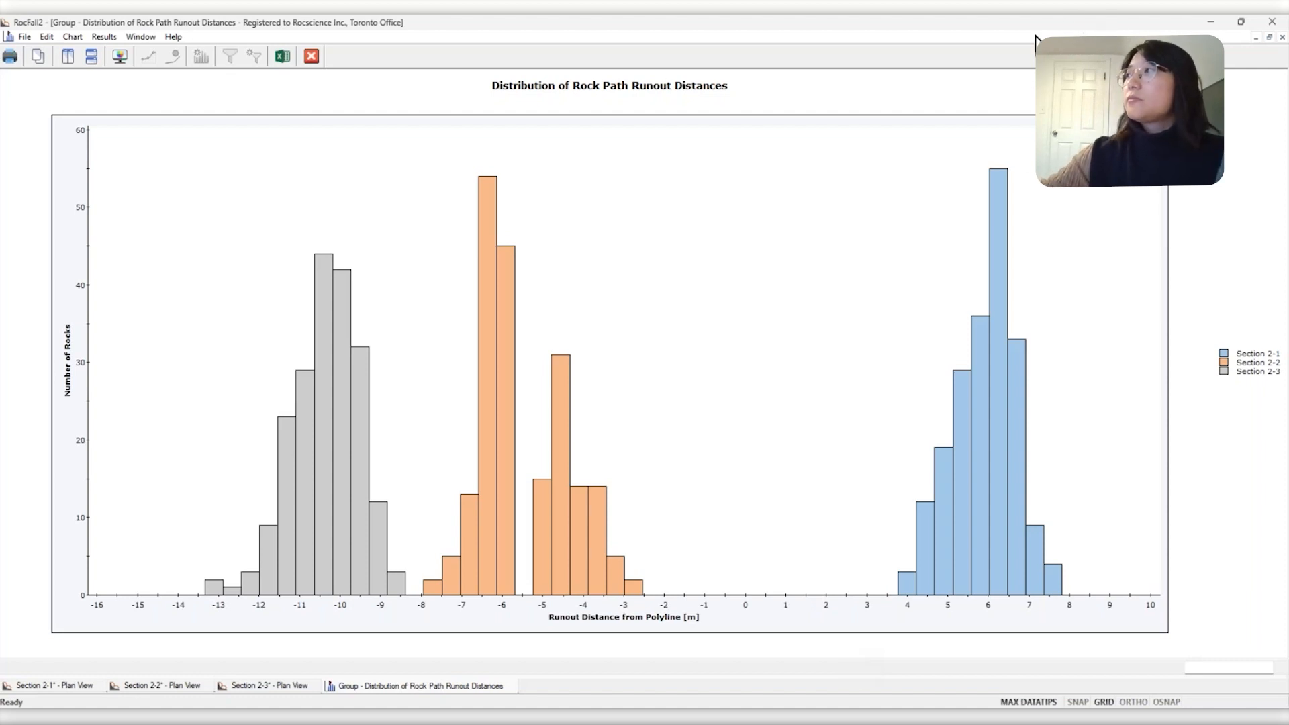
Switch to Project2 in RocFall3 and export only Section 1 to RocFall2, including the Polyline reference line and line seeders
{"action": "mouse_move", "coordinate": [842, 721]}
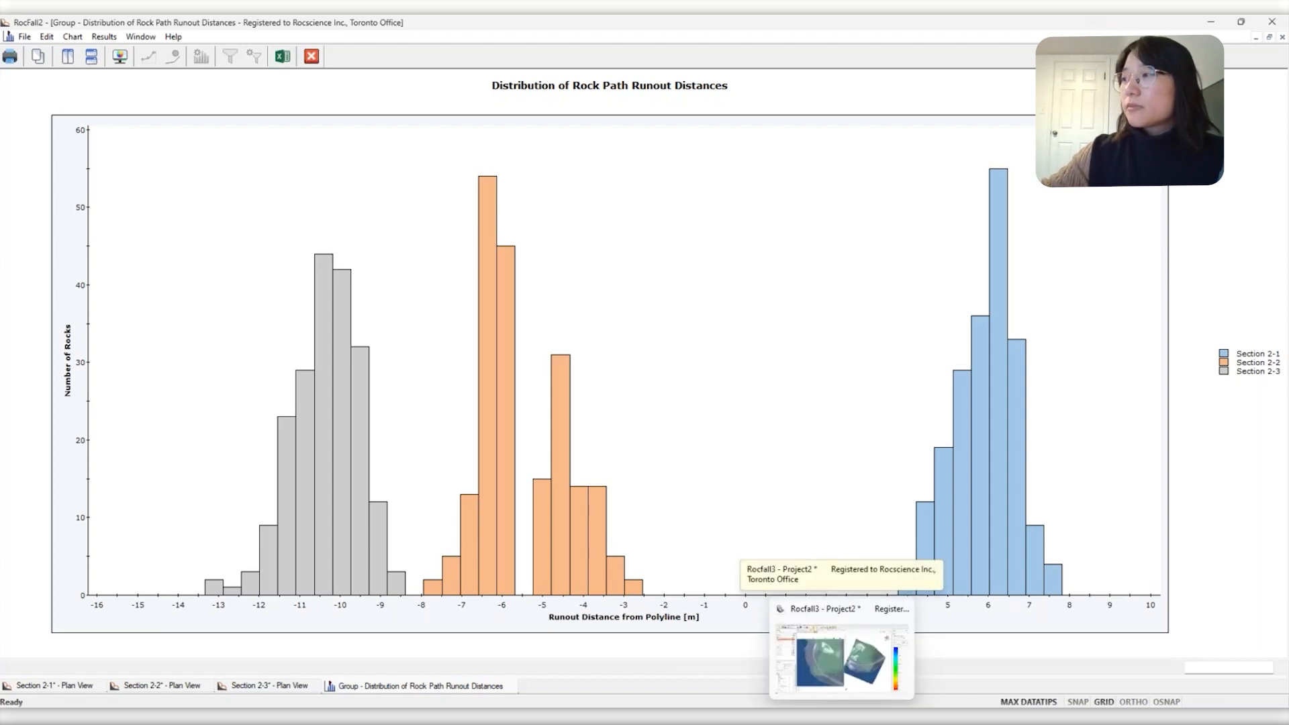
{"action": "left_click", "coordinate": [845, 665]}
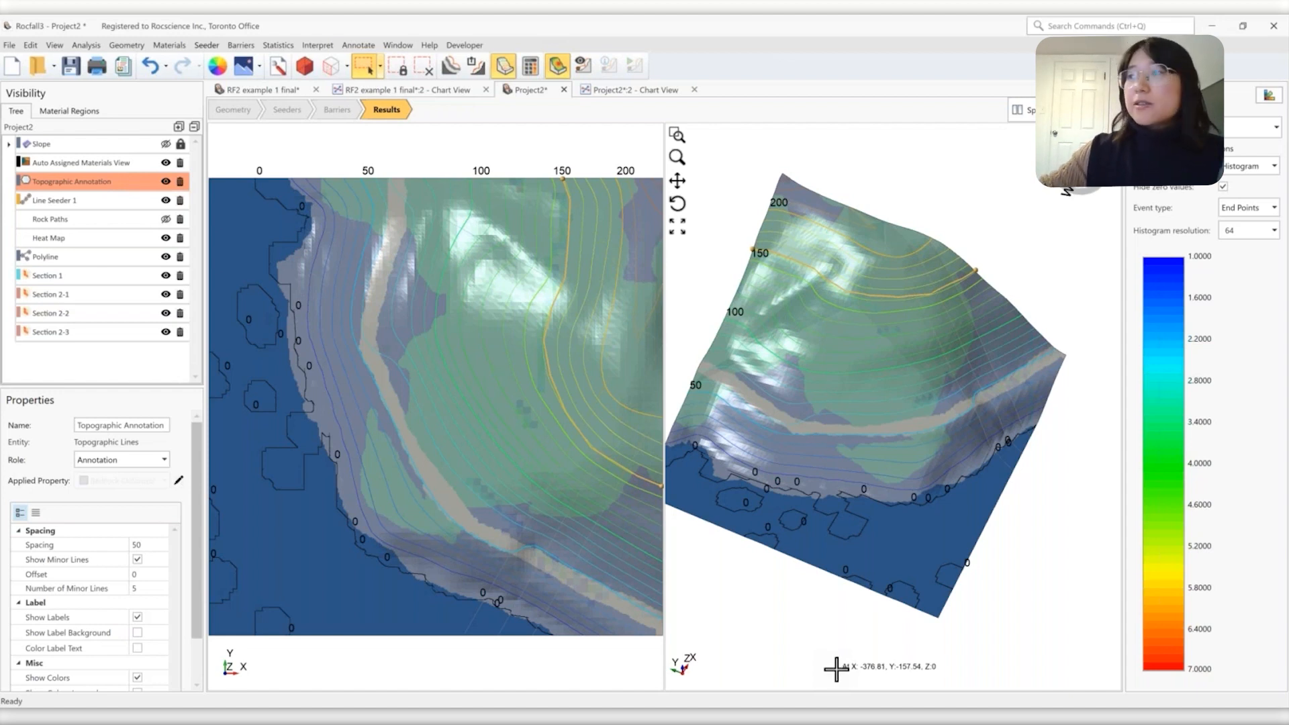
{"action": "left_click", "coordinate": [476, 66]}
{"action": "left_click", "coordinate": [423, 277]}
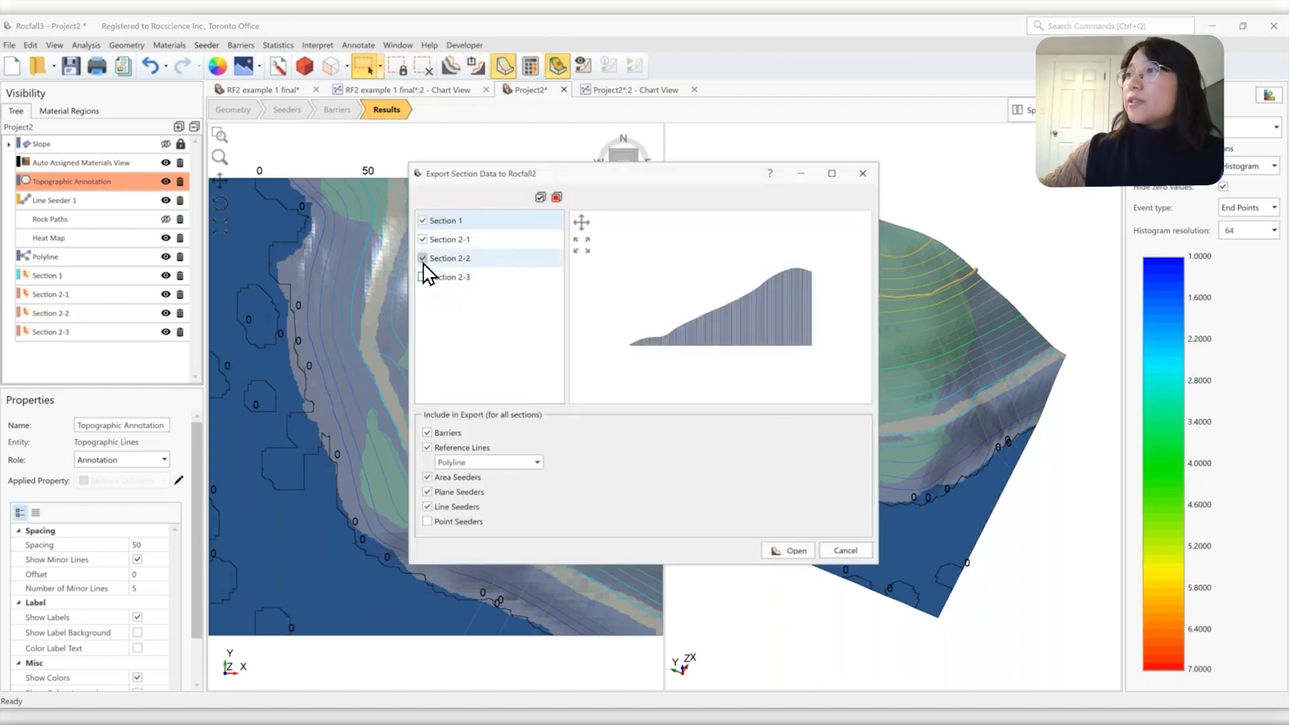
{"action": "left_click", "coordinate": [423, 259]}
{"action": "left_click", "coordinate": [423, 240]}
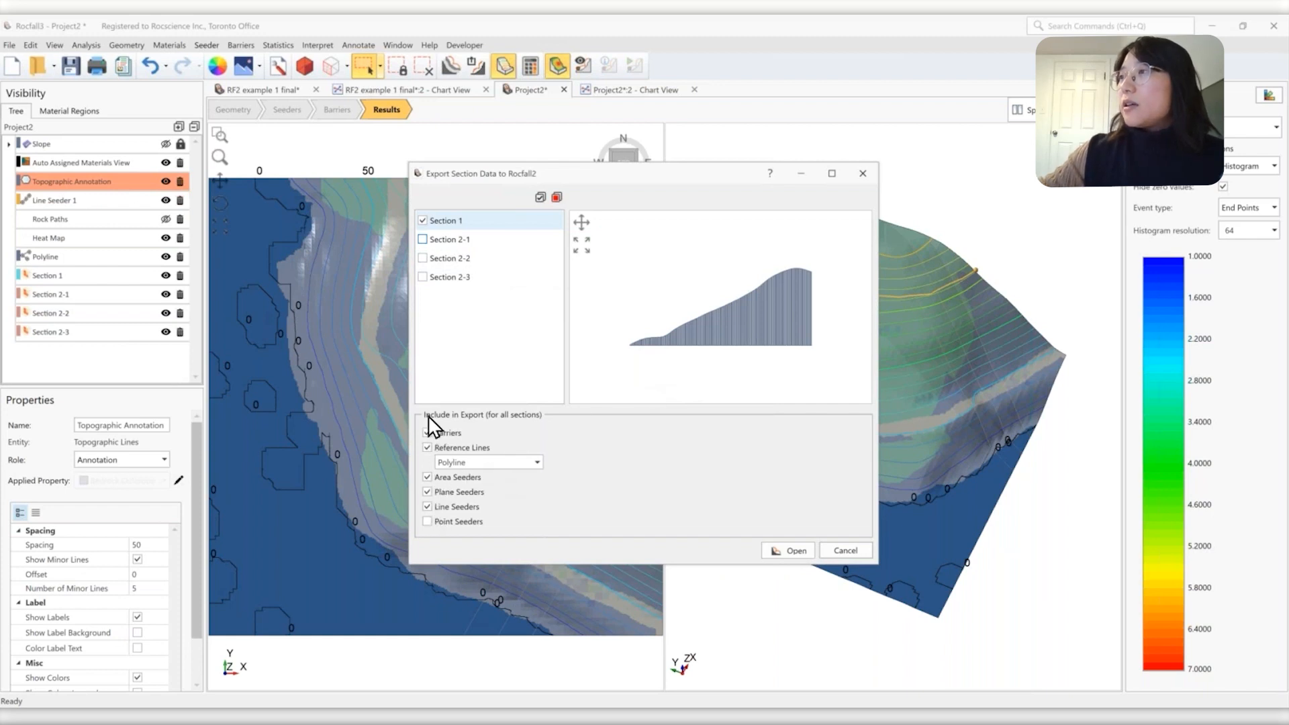
{"action": "left_click", "coordinate": [792, 551]}
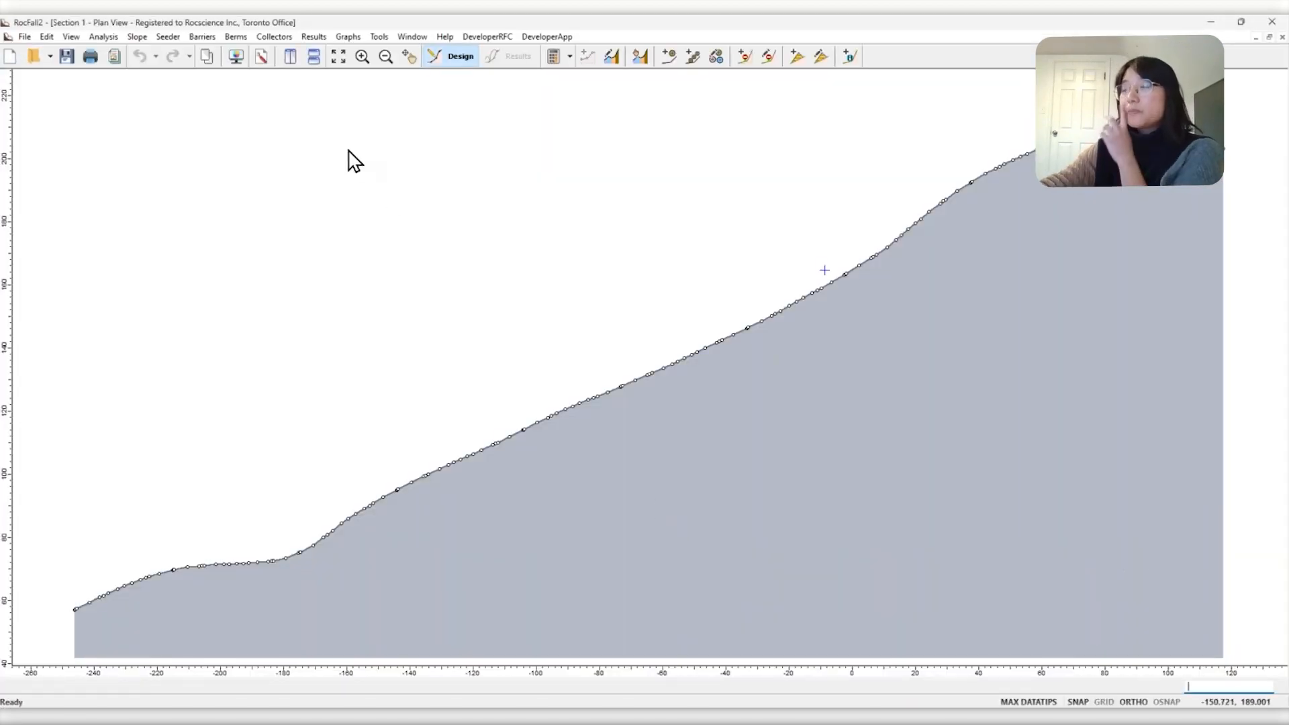
Simplify the Section 1 slope boundary to 20 percent of its original vertices
{"action": "left_click", "coordinate": [141, 36]}
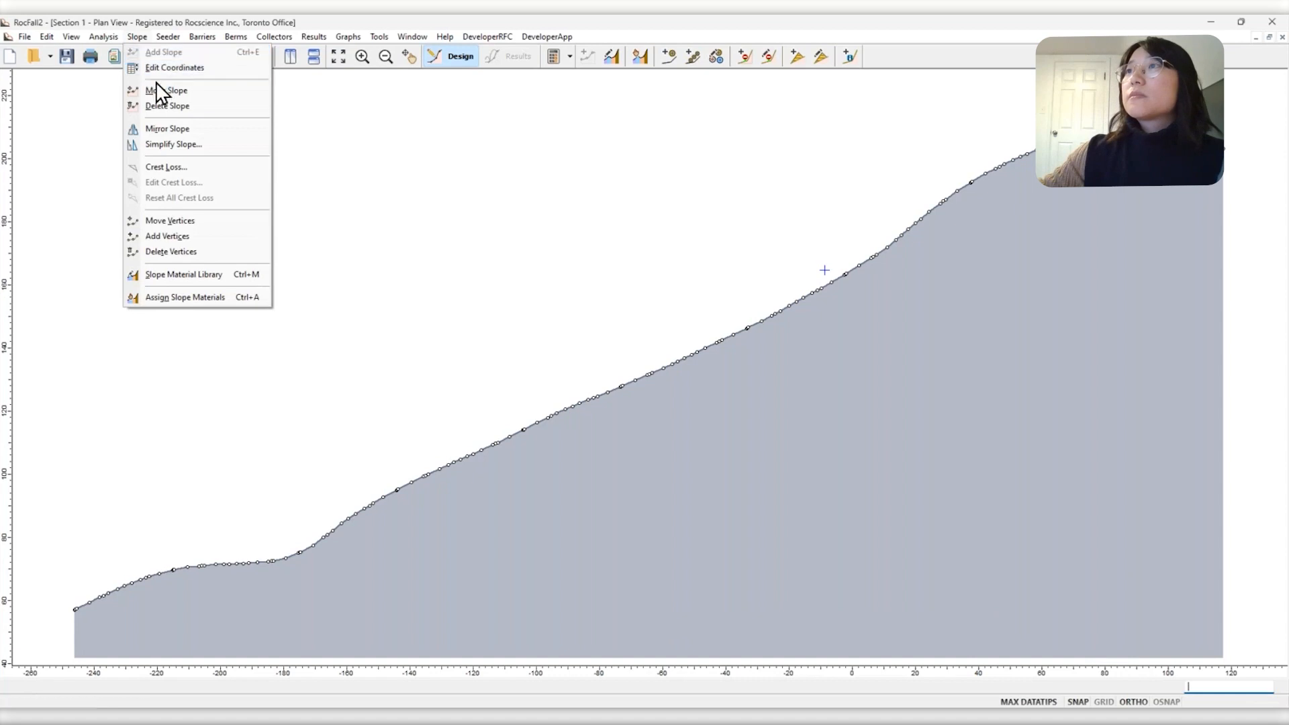
{"action": "left_click", "coordinate": [192, 144]}
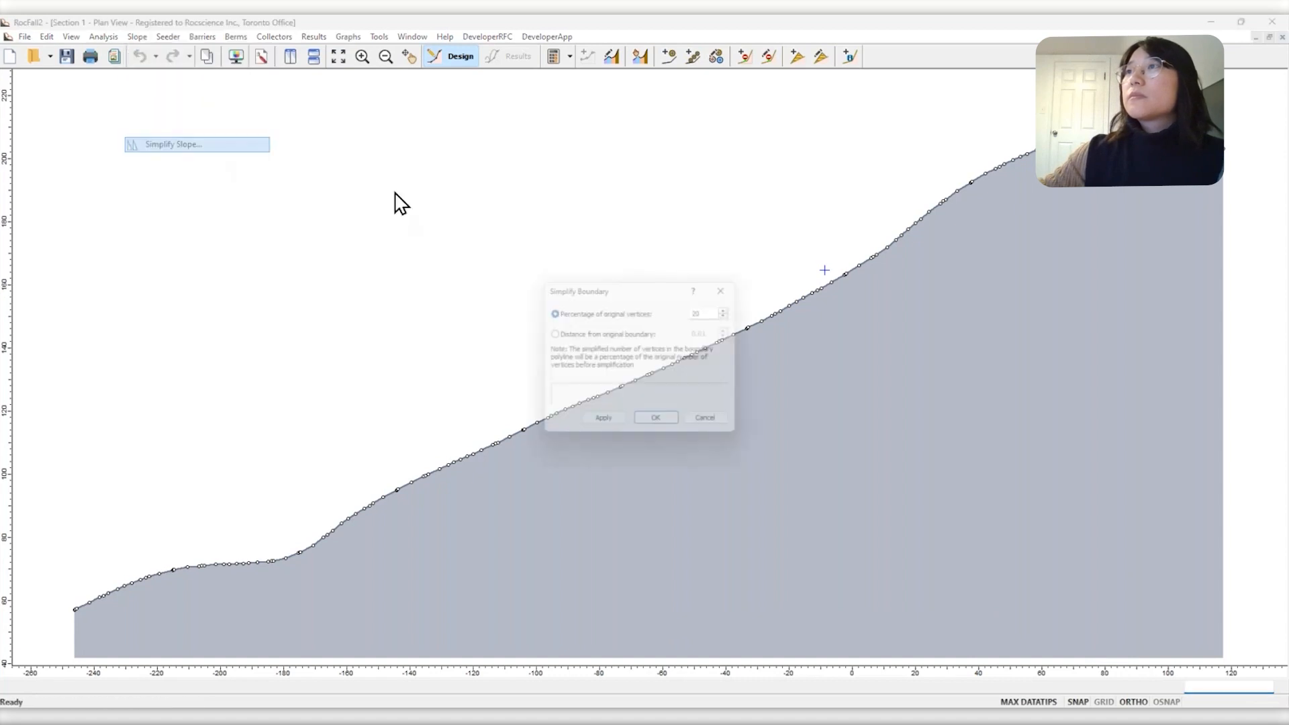
{"action": "left_click", "coordinate": [663, 427]}
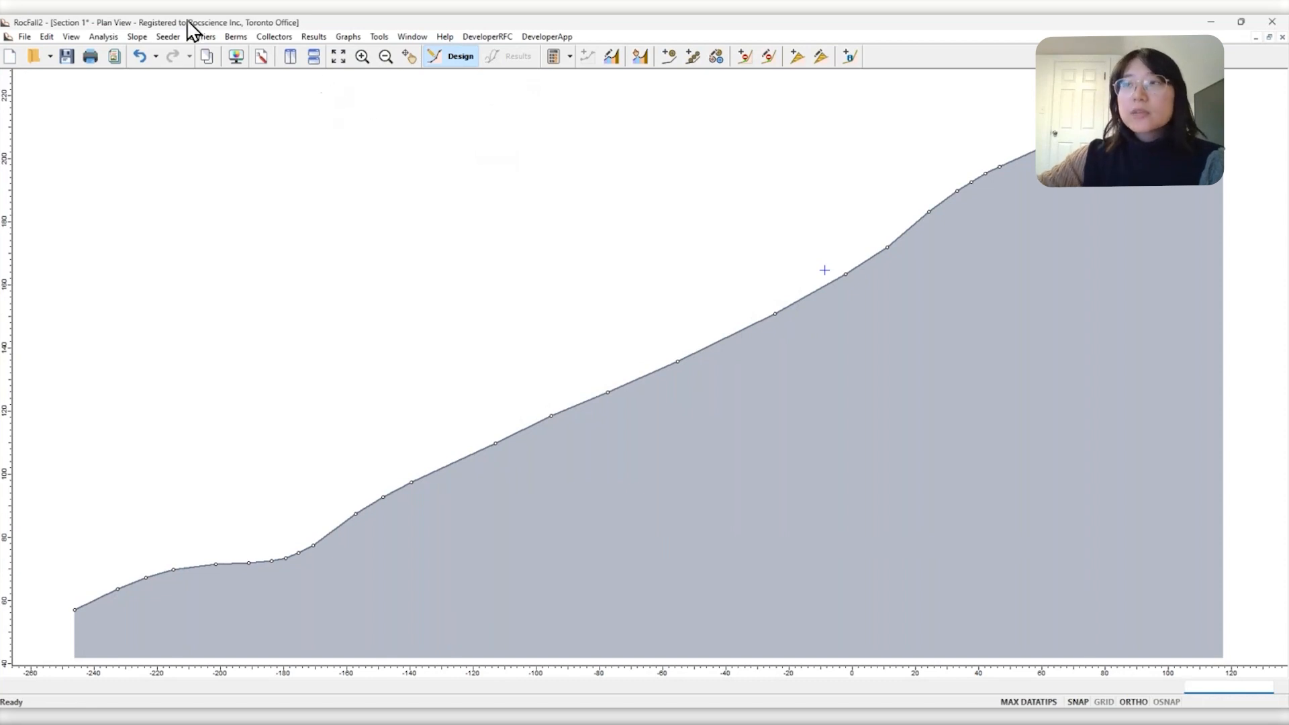
Set the project's analysis method to Rigid Body and enable Tangential CRSP Damping
{"action": "left_click", "coordinate": [103, 37]}
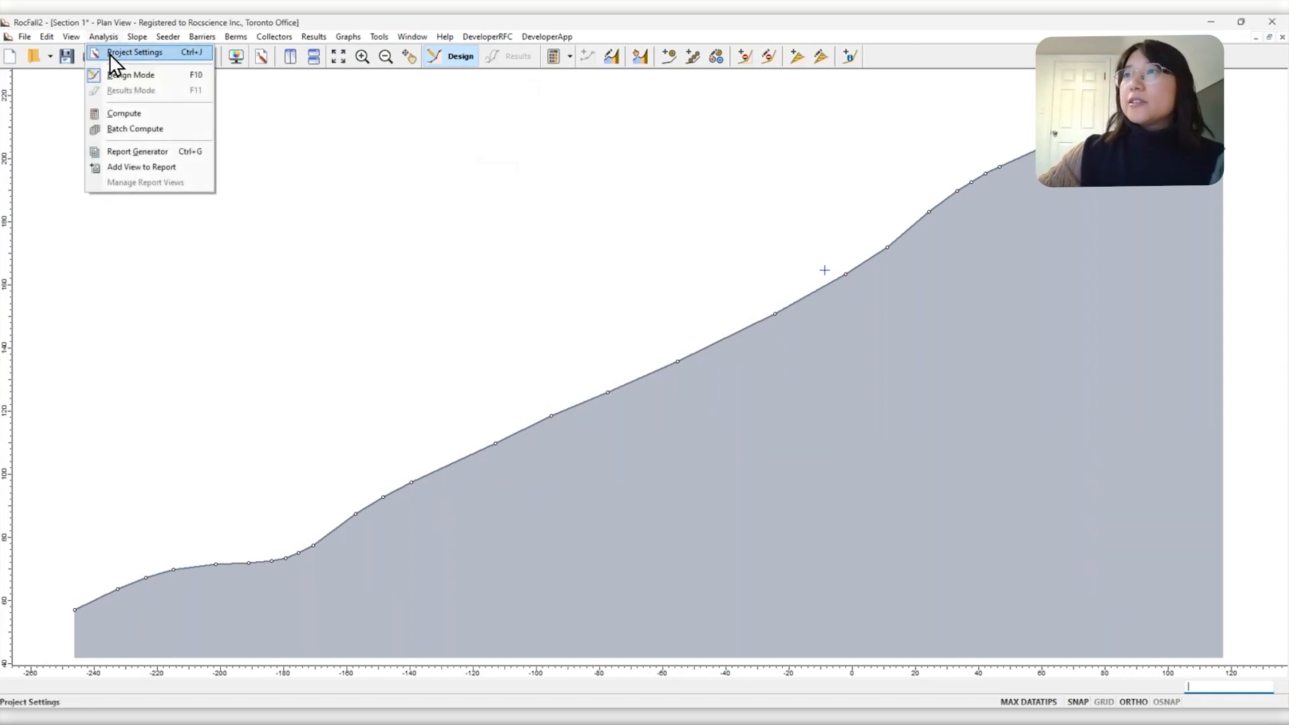
{"action": "left_click", "coordinate": [110, 54]}
{"action": "left_click", "coordinate": [678, 303]}
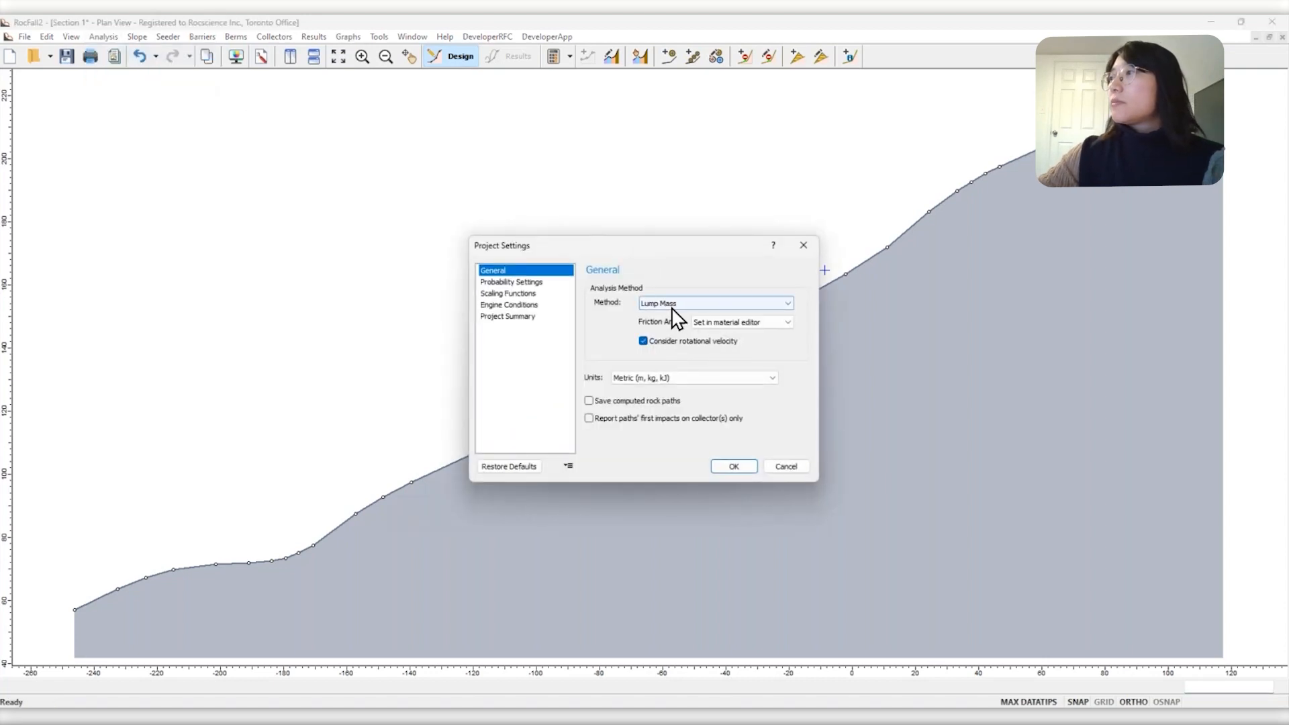
{"action": "left_click", "coordinate": [666, 324]}
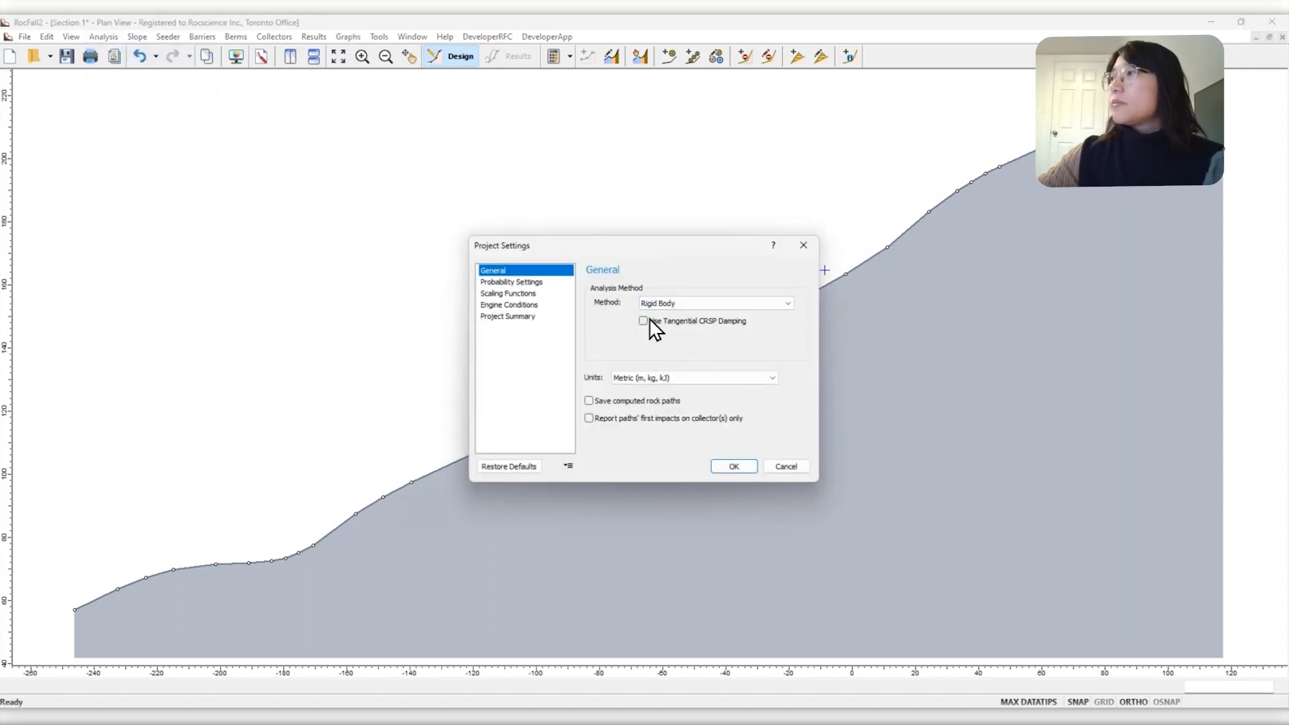
{"action": "left_click", "coordinate": [643, 321]}
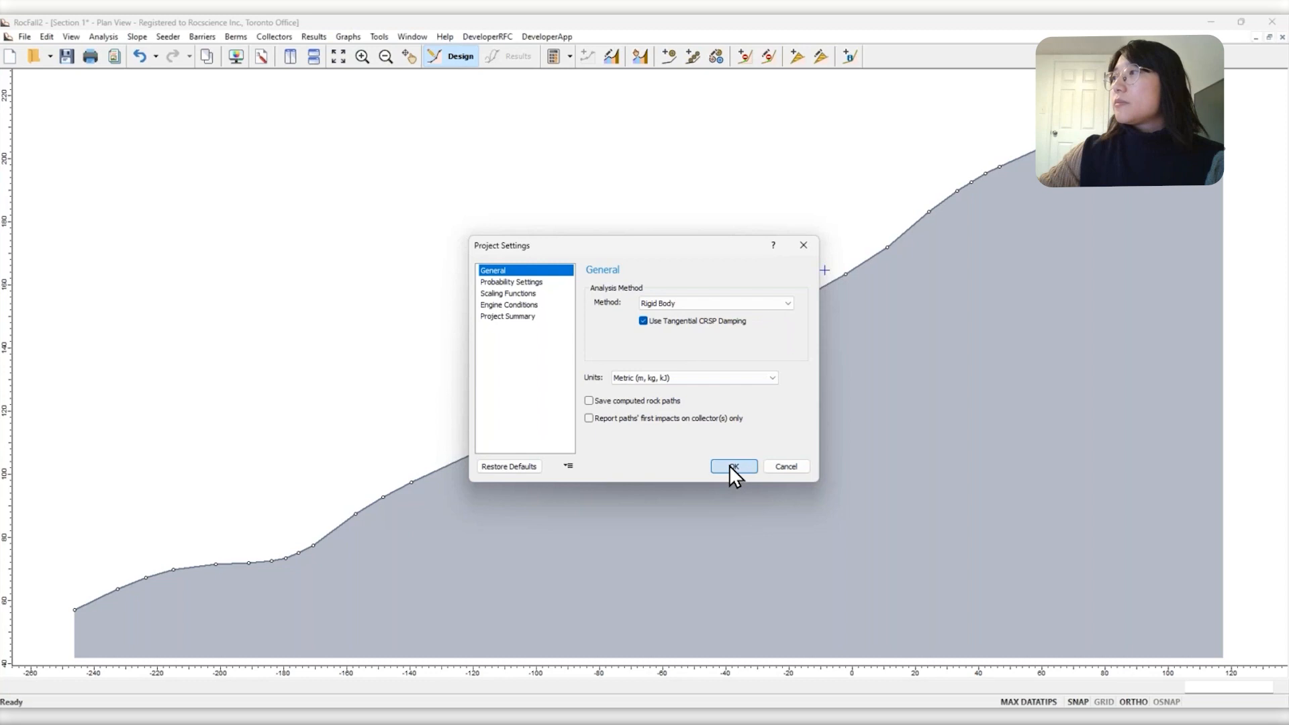
{"action": "left_click", "coordinate": [732, 467]}
Edit the line seeder's Group 1 rock type and remove Sphere from its smooth shapes
{"action": "right_click", "coordinate": [824, 271]}
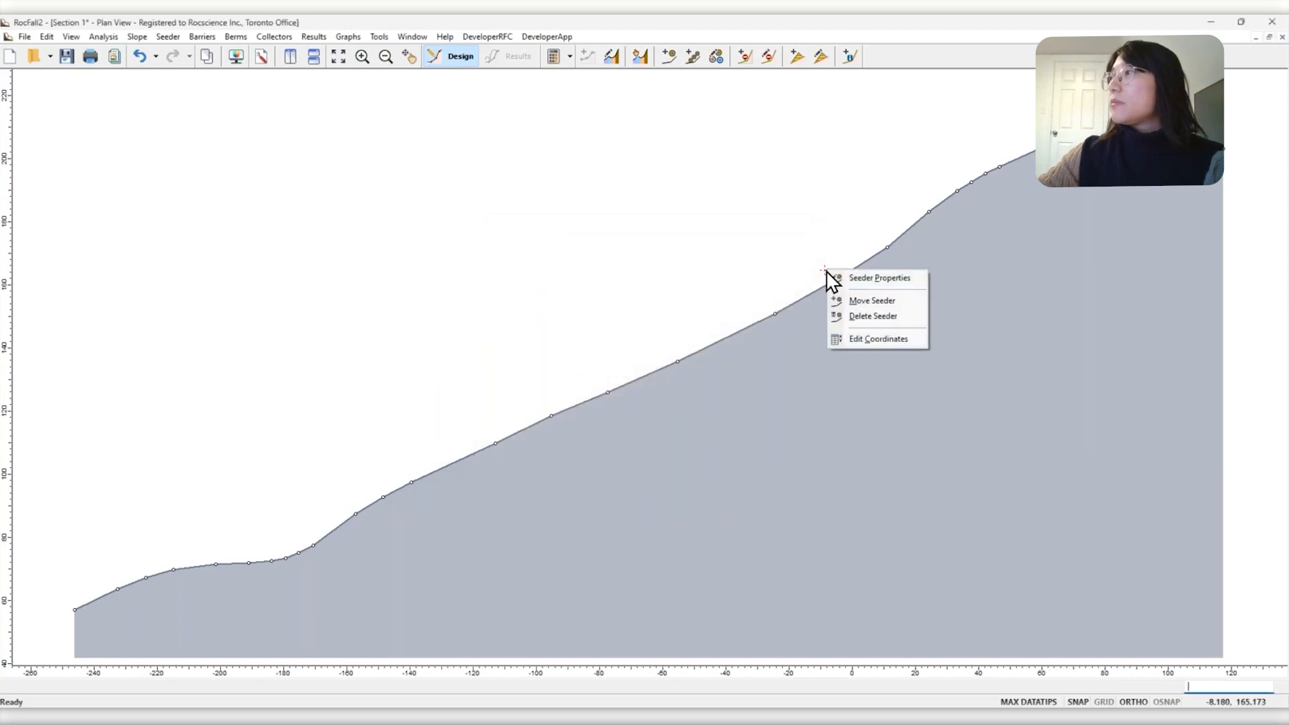
{"action": "left_click", "coordinate": [849, 279]}
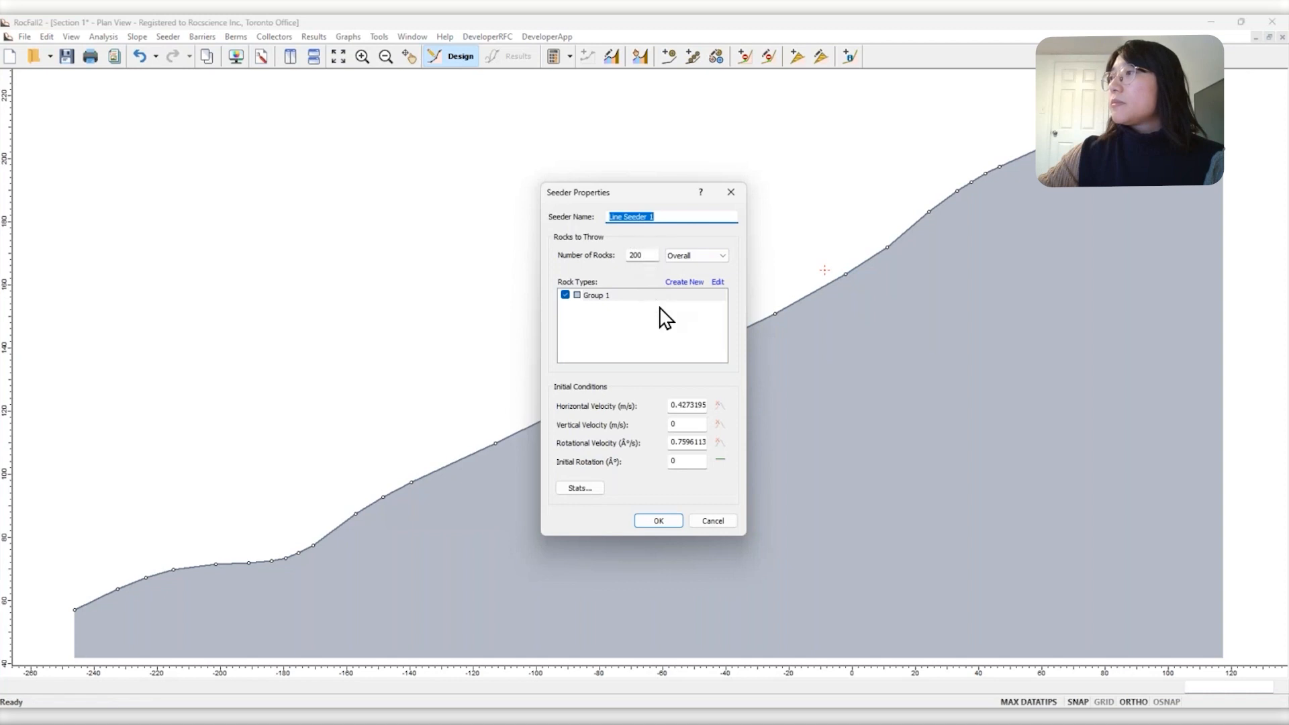
{"action": "left_click", "coordinate": [718, 282]}
{"action": "left_click", "coordinate": [655, 363]}
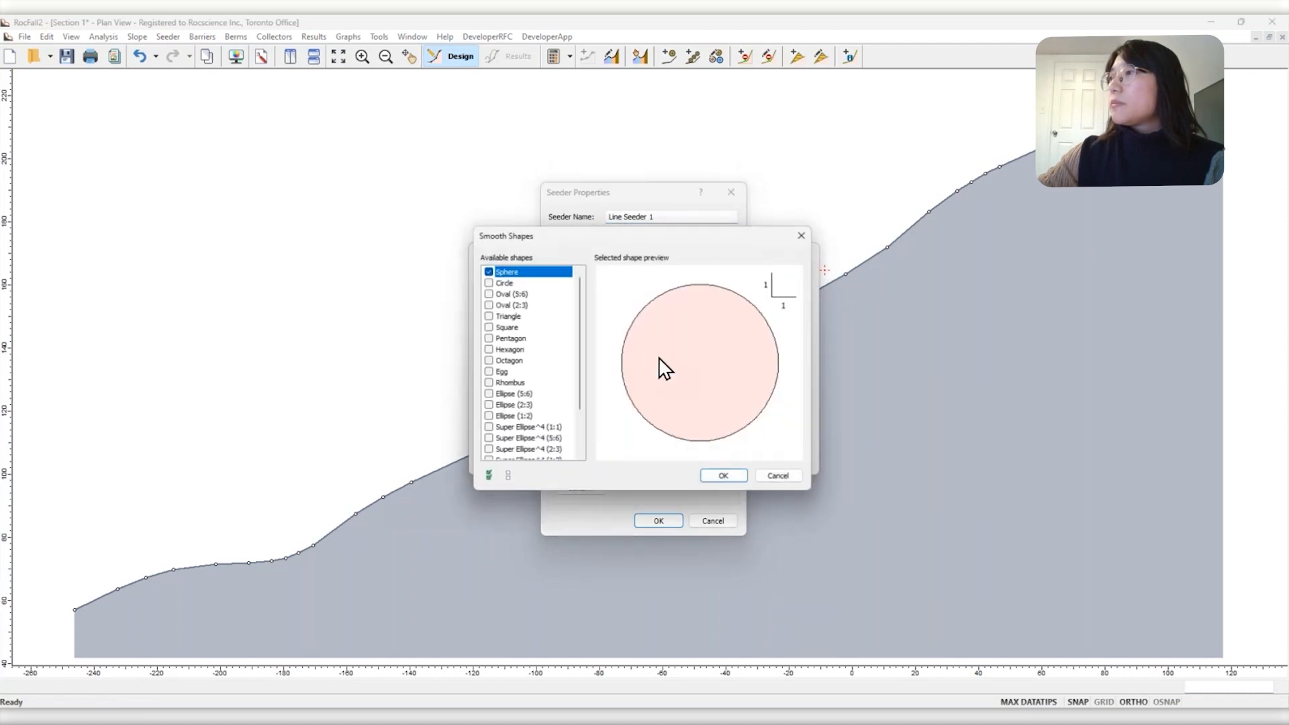
{"action": "left_click", "coordinate": [485, 269]}
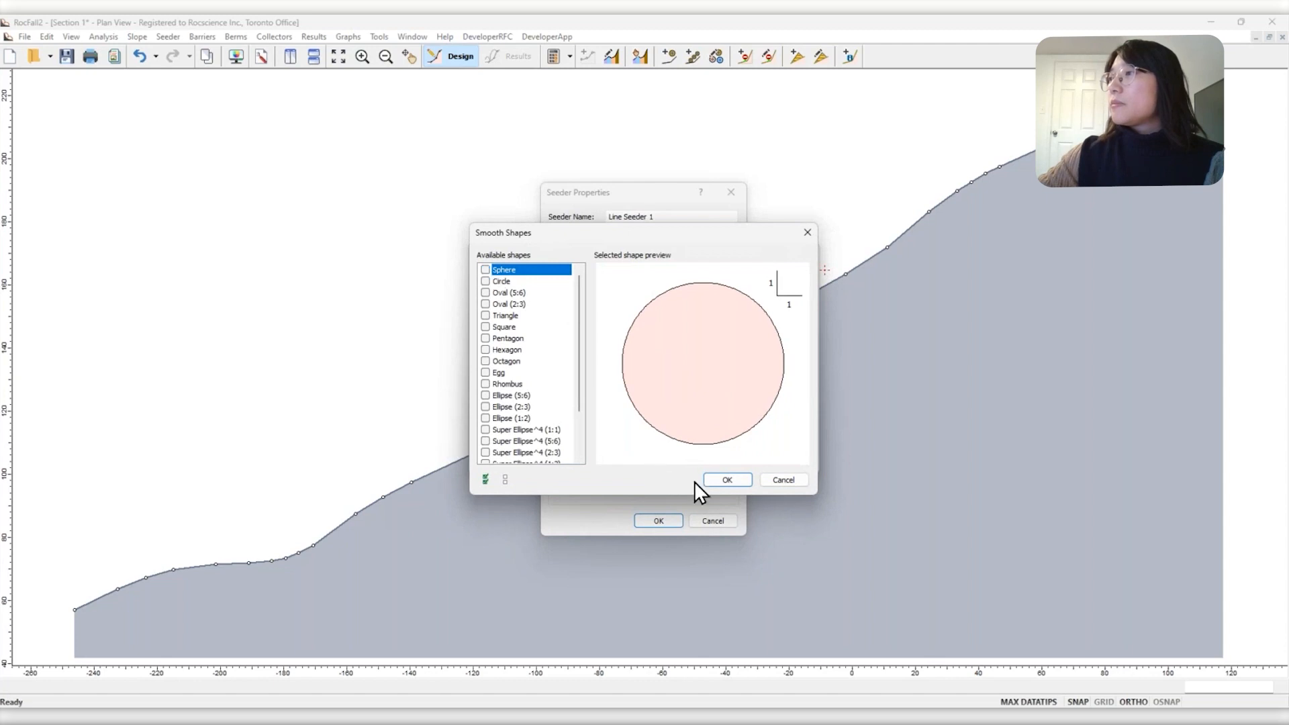
{"action": "left_click", "coordinate": [726, 479]}
Assign the Polygon Square, Pentagon, Octagon and Rectangle (2:3) shapes to the Group 1 rock type
{"action": "left_click", "coordinate": [738, 365]}
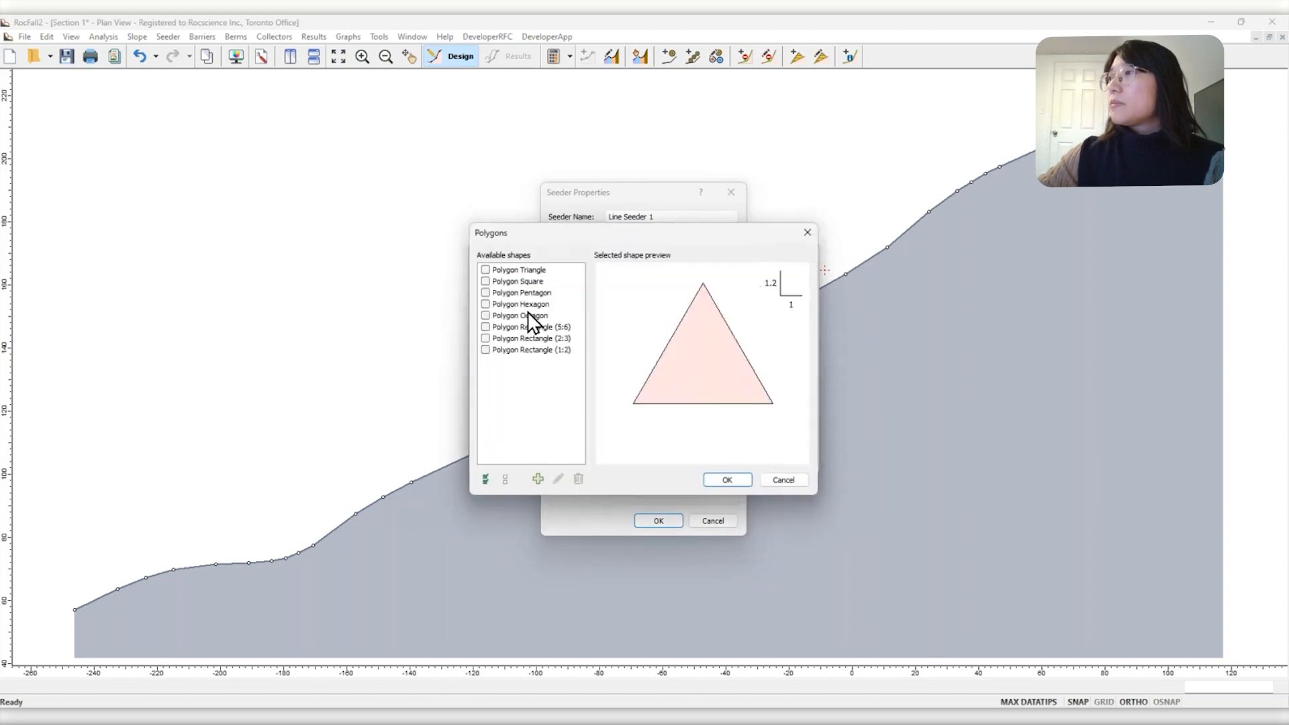
{"action": "left_click", "coordinate": [485, 293]}
{"action": "left_click", "coordinate": [484, 281]}
{"action": "left_click", "coordinate": [485, 316]}
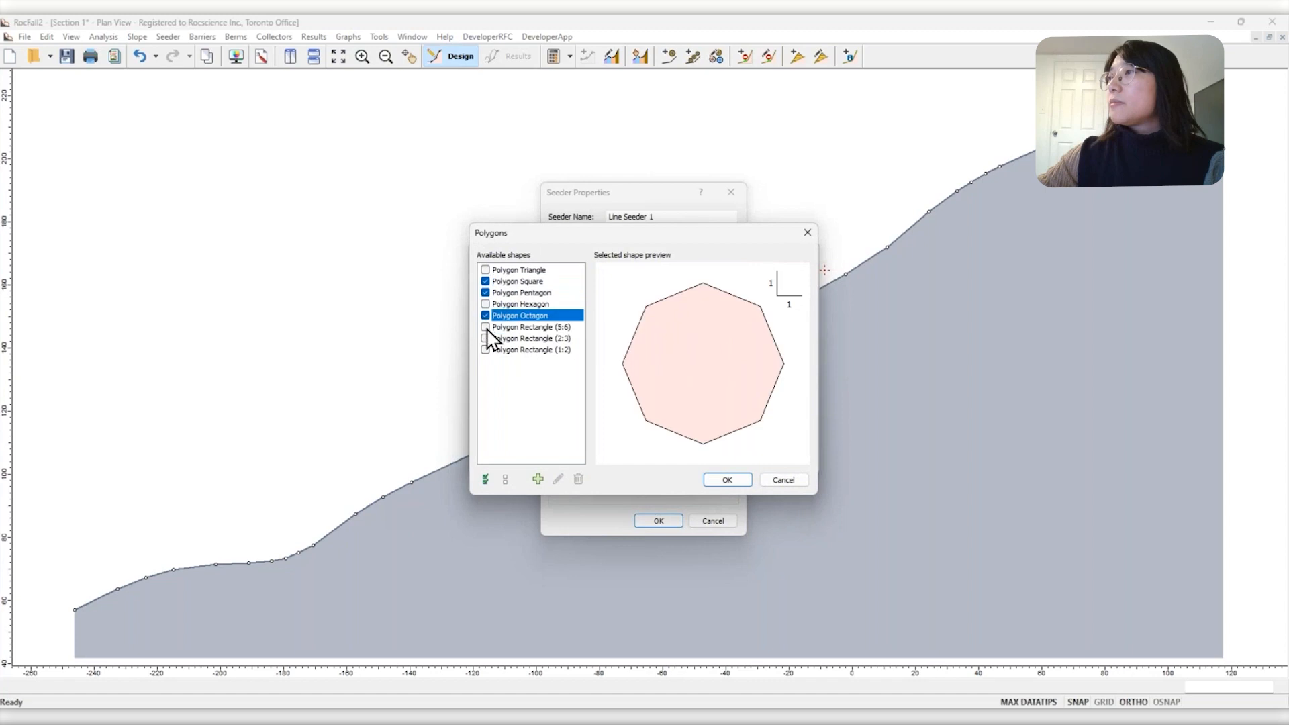
{"action": "left_click", "coordinate": [485, 339]}
{"action": "left_click", "coordinate": [730, 481]}
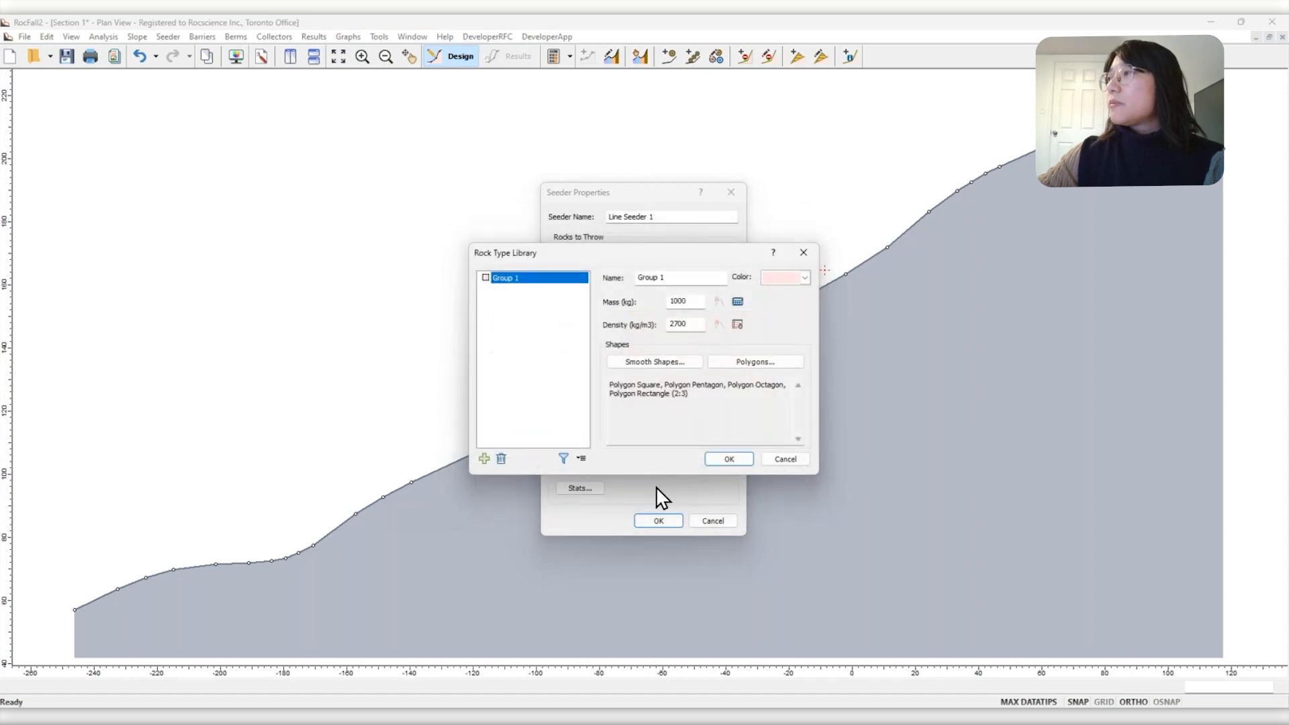
Apply the Group 1 rock type's polygon shapes and accept the Line Seeder 1 properties
{"action": "left_click", "coordinate": [731, 459]}
{"action": "left_click", "coordinate": [661, 521]}
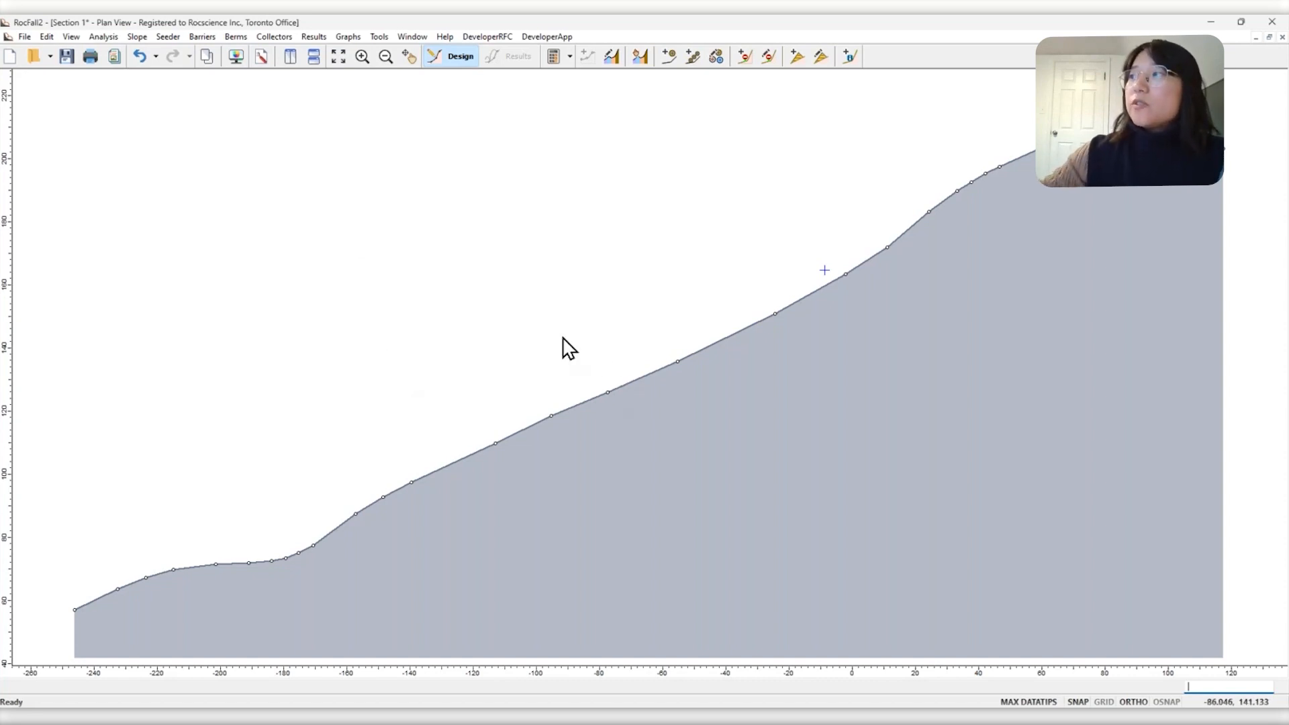
Set global statistics for the slope boundary coordinates, with an X standard deviation of 2 and a Y standard deviation of 0.5
{"action": "left_click", "coordinate": [137, 38]}
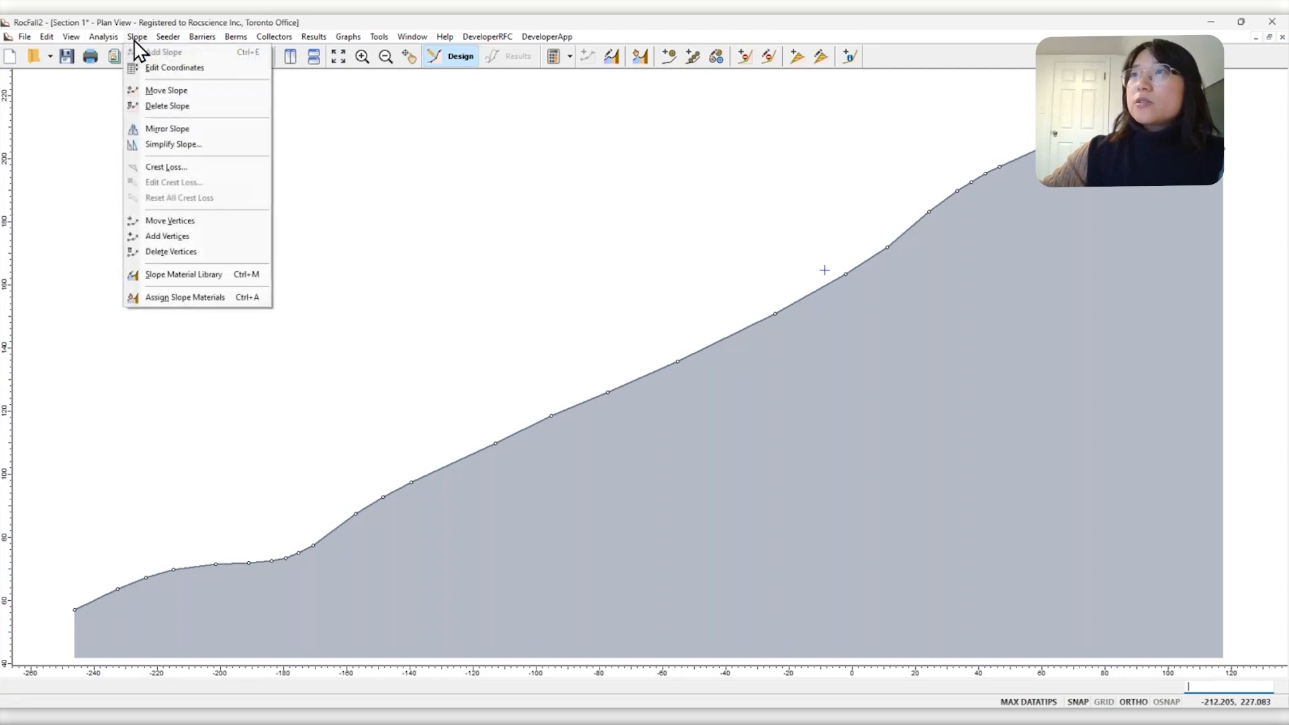
{"action": "left_click", "coordinate": [151, 67]}
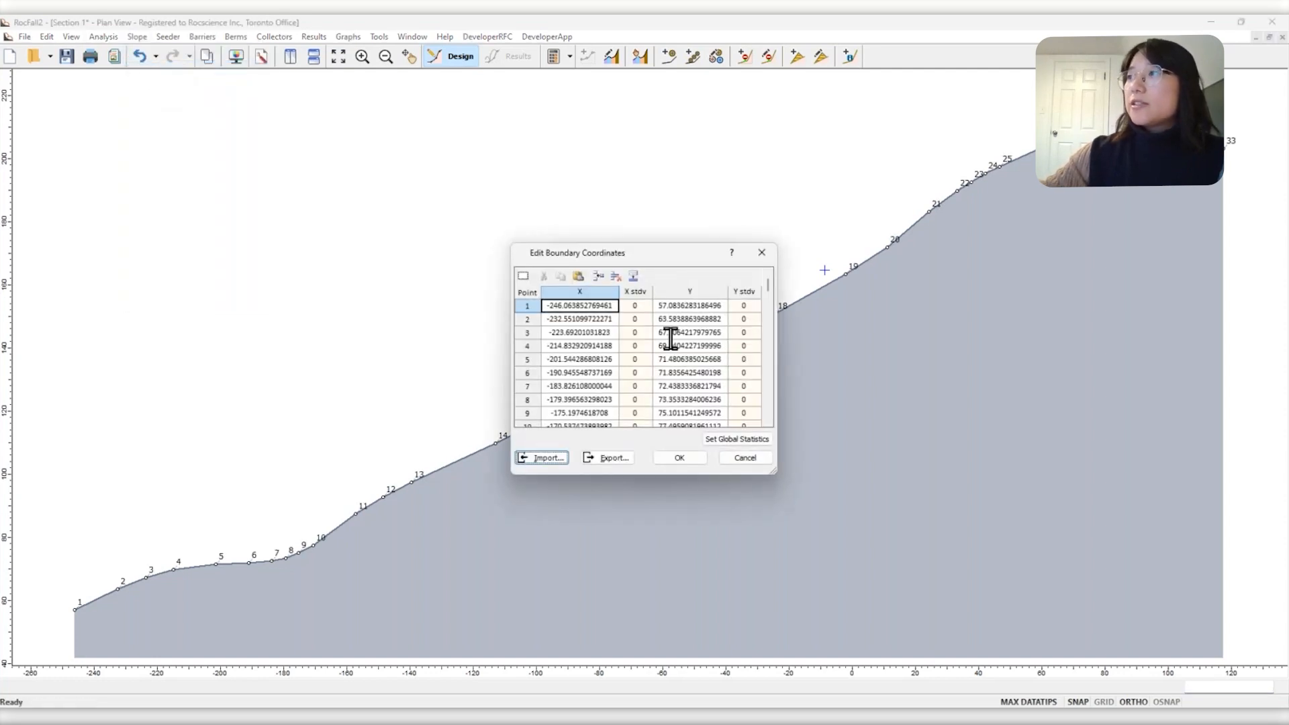
{"action": "left_click", "coordinate": [725, 443]}
{"action": "left_click_drag", "start_coordinate": [621, 325], "coordinate": [595, 337]}
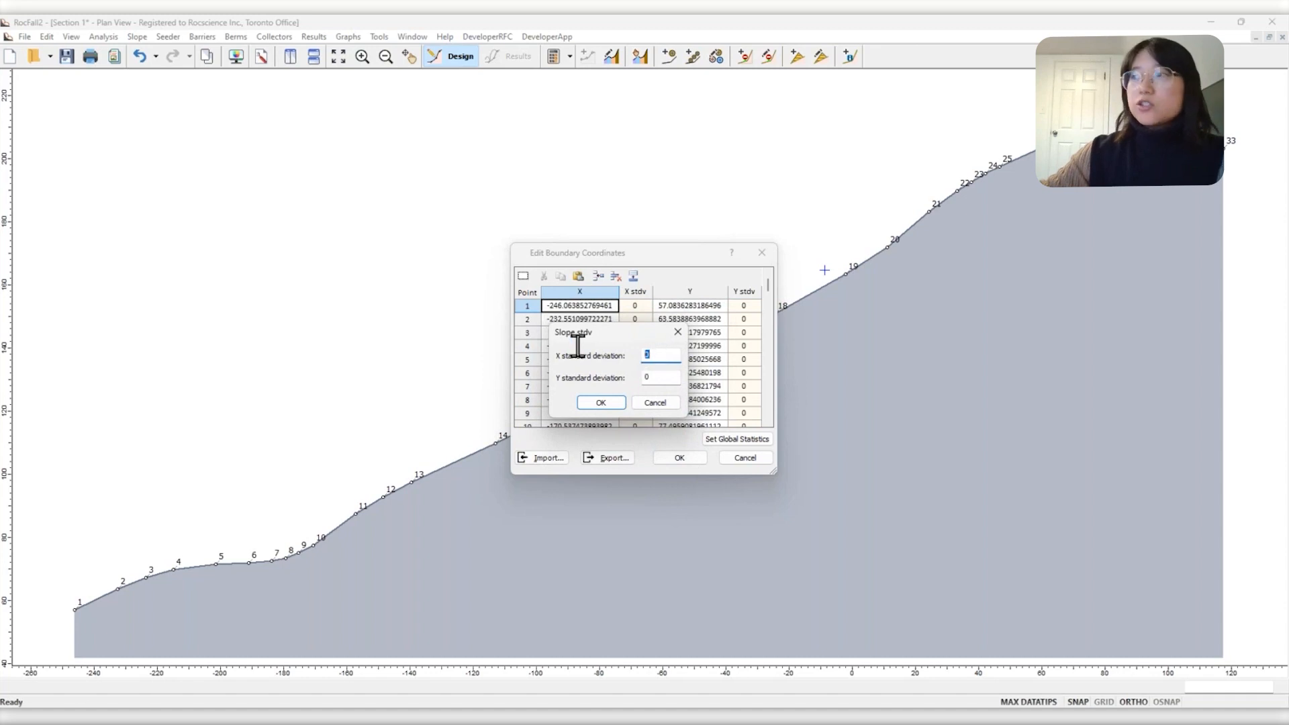
{"action": "type", "text": "2"}
{"action": "key", "text": "Tab"}
{"action": "type", "text": "0.5"}
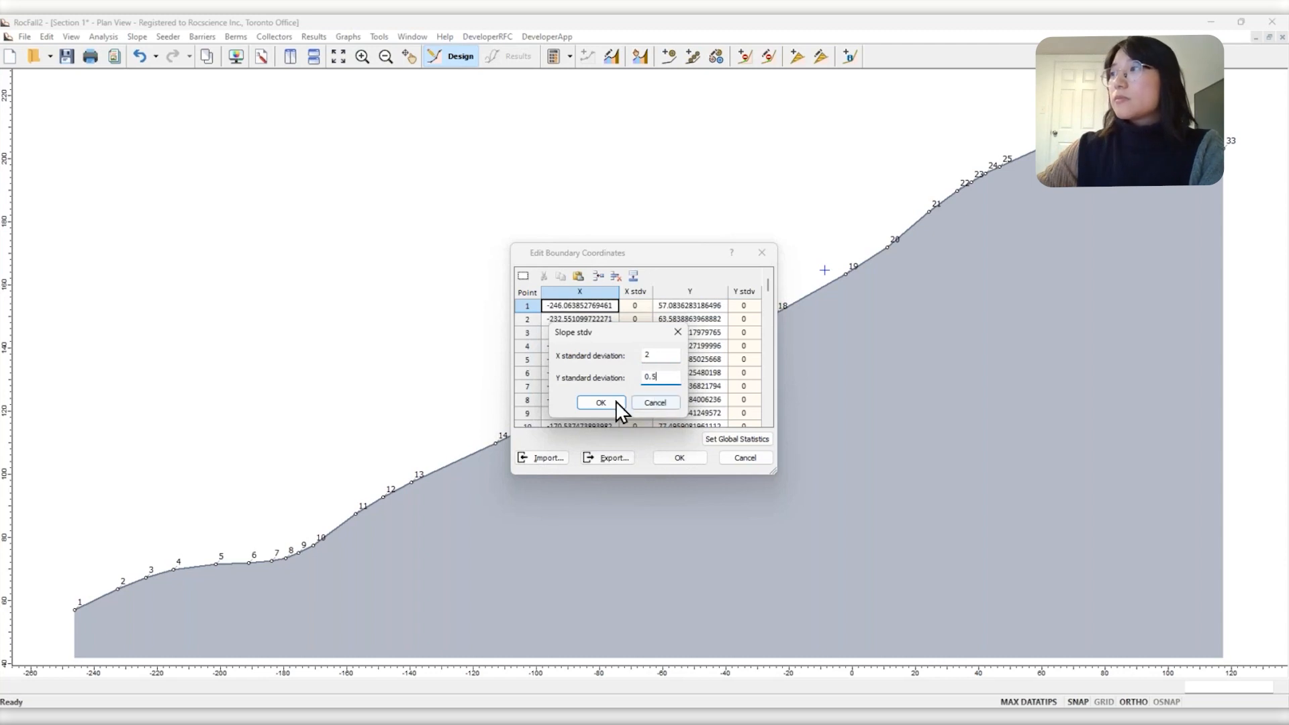
{"action": "left_click", "coordinate": [601, 402]}
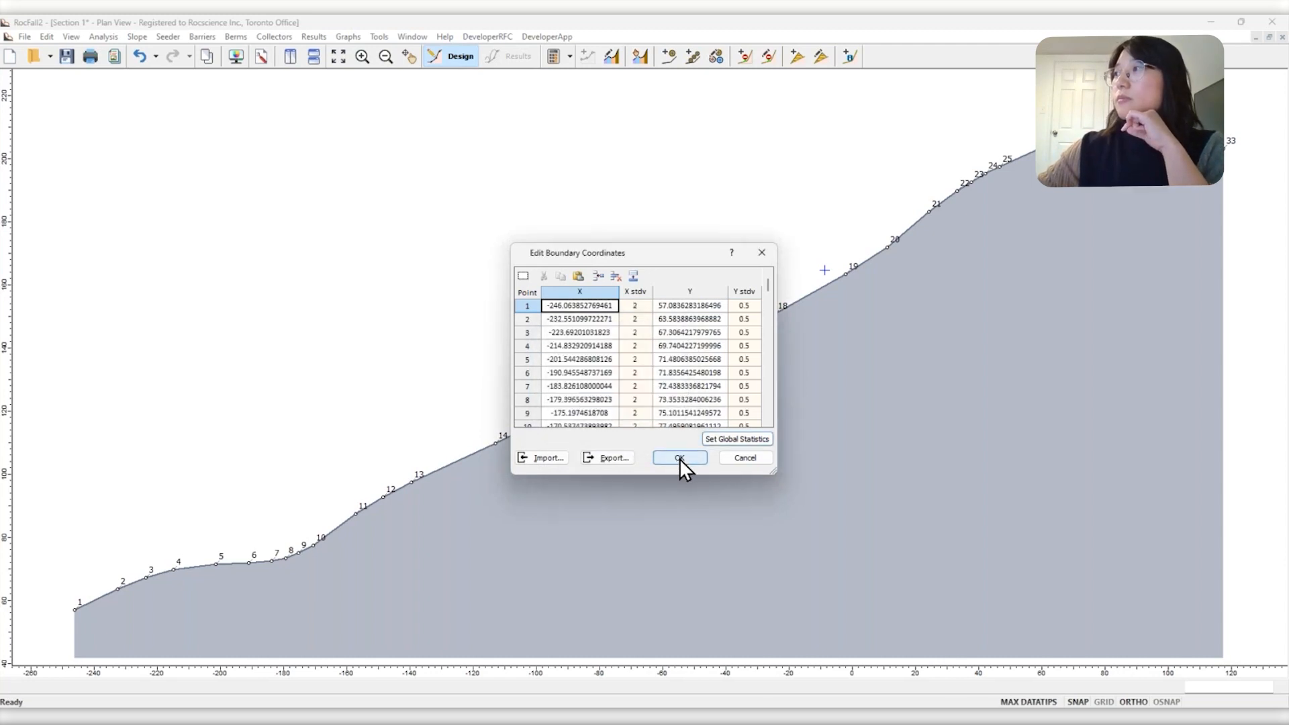
{"action": "left_click", "coordinate": [679, 458]}
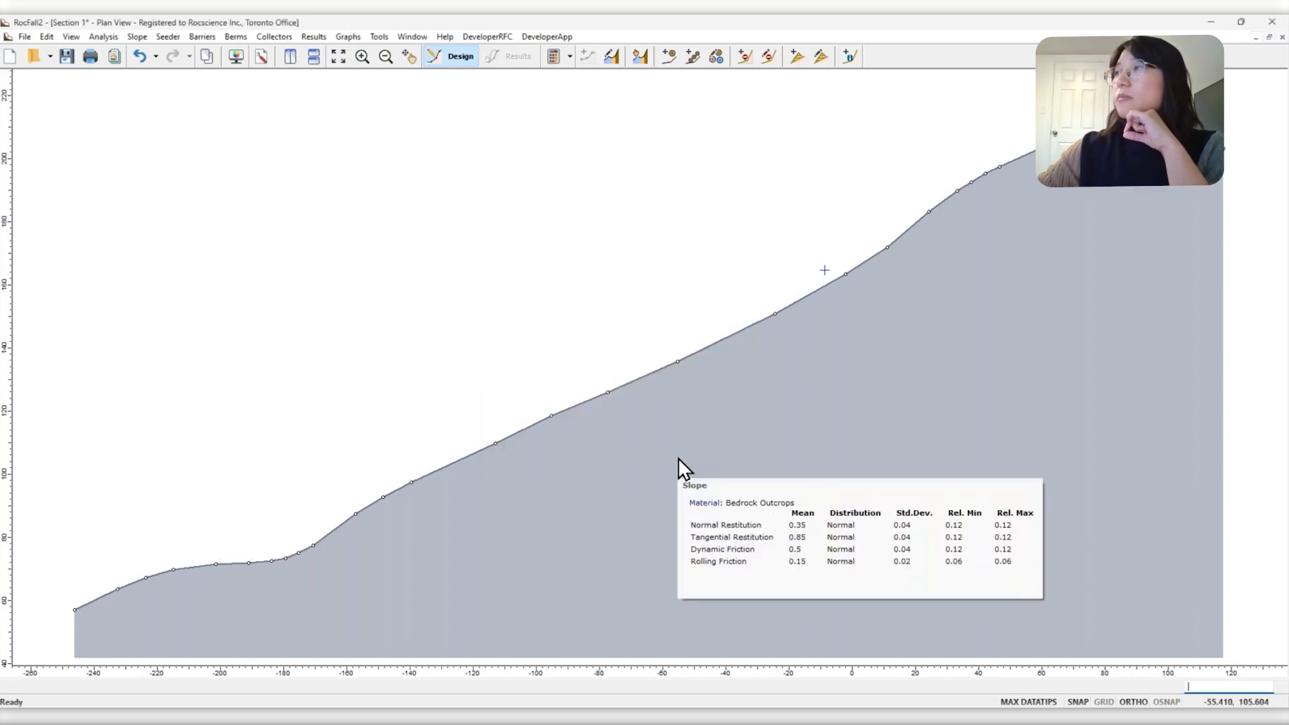
Compute the Section 1 rigid body analysis and display the resulting rock paths
{"action": "left_click", "coordinate": [554, 60]}
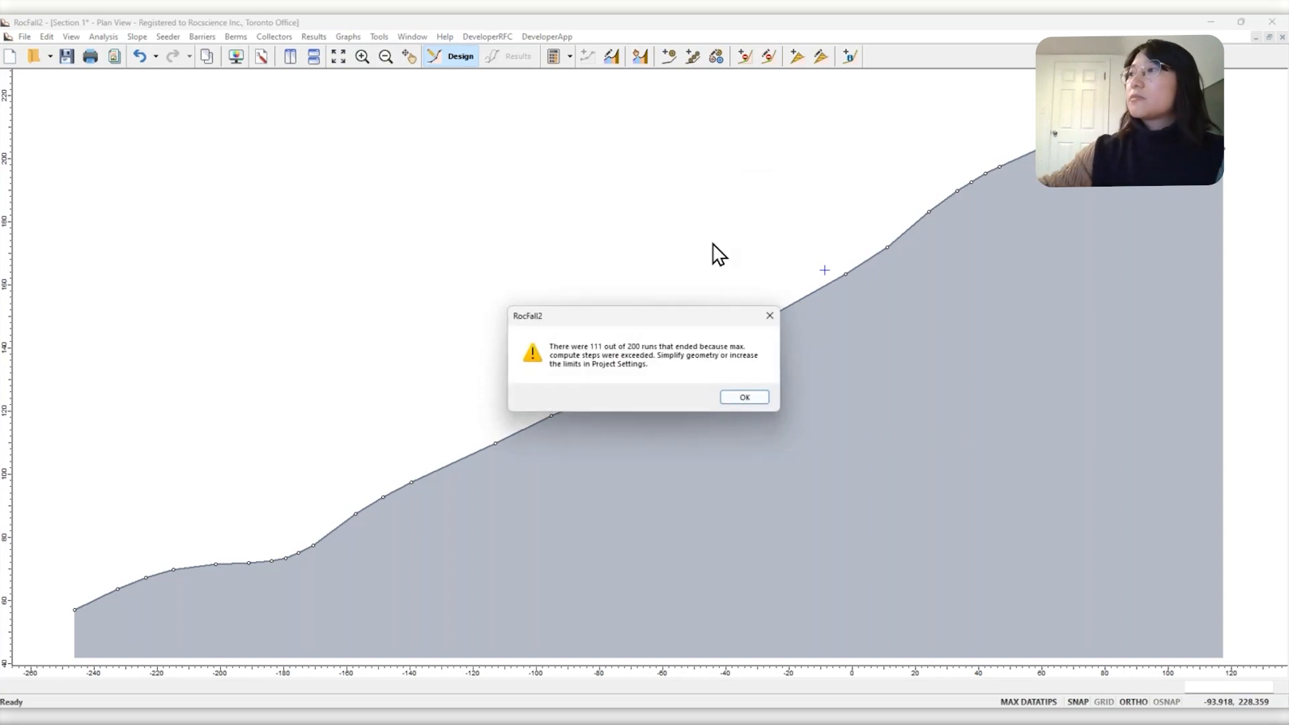
{"action": "left_click", "coordinate": [744, 397]}
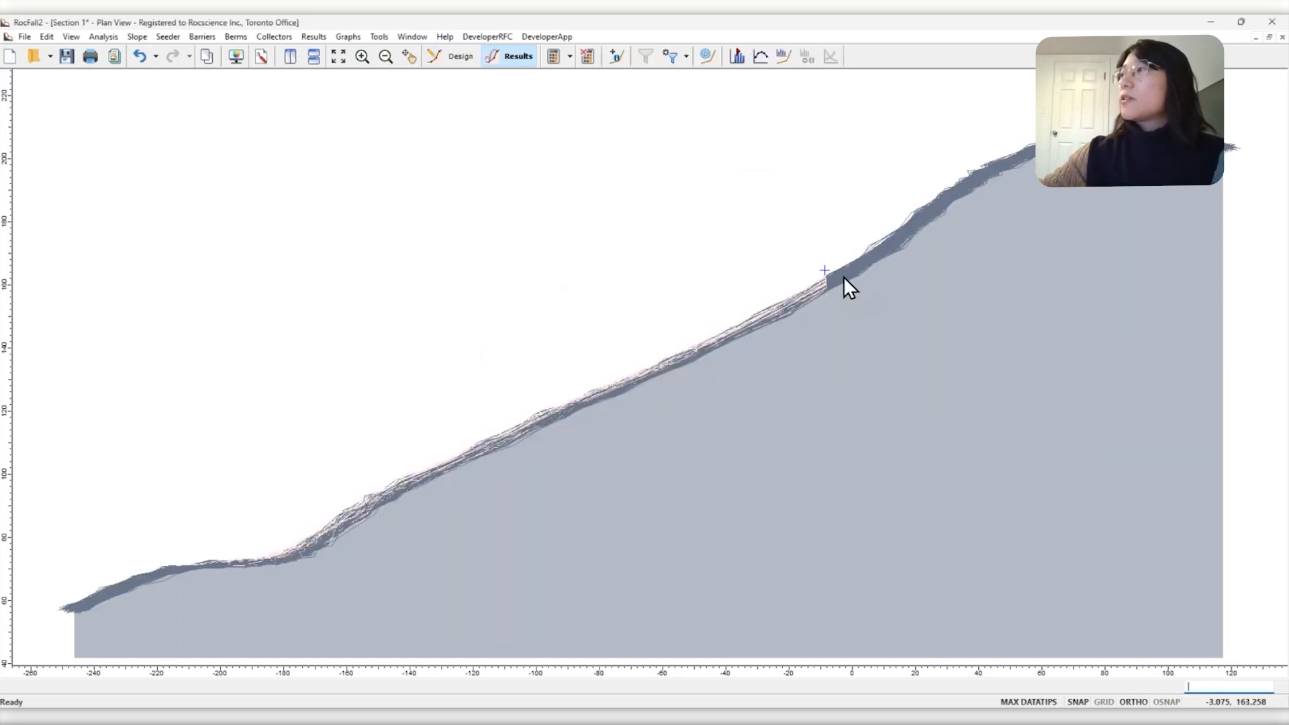
{"action": "mouse_move", "coordinate": [841, 285]}
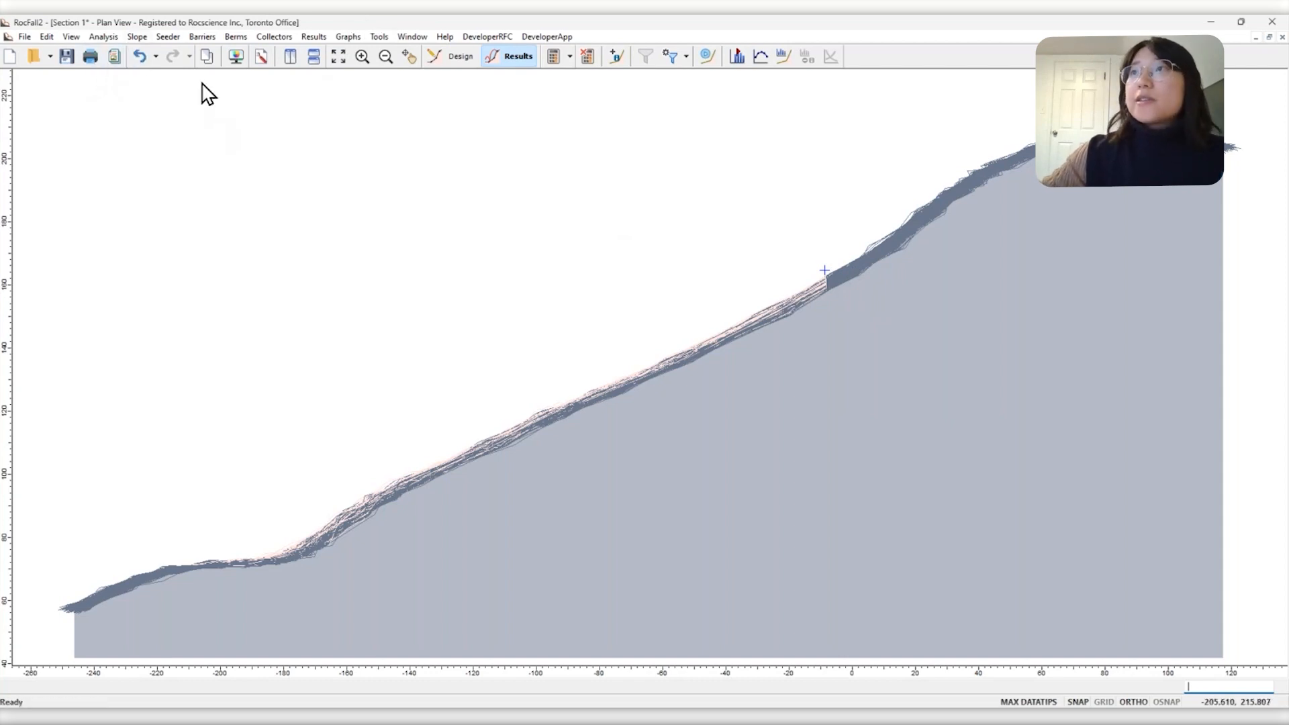
Enable Forest/Vegetation Damping for the Bedrock Outcrops slope material
{"action": "left_click", "coordinate": [137, 37]}
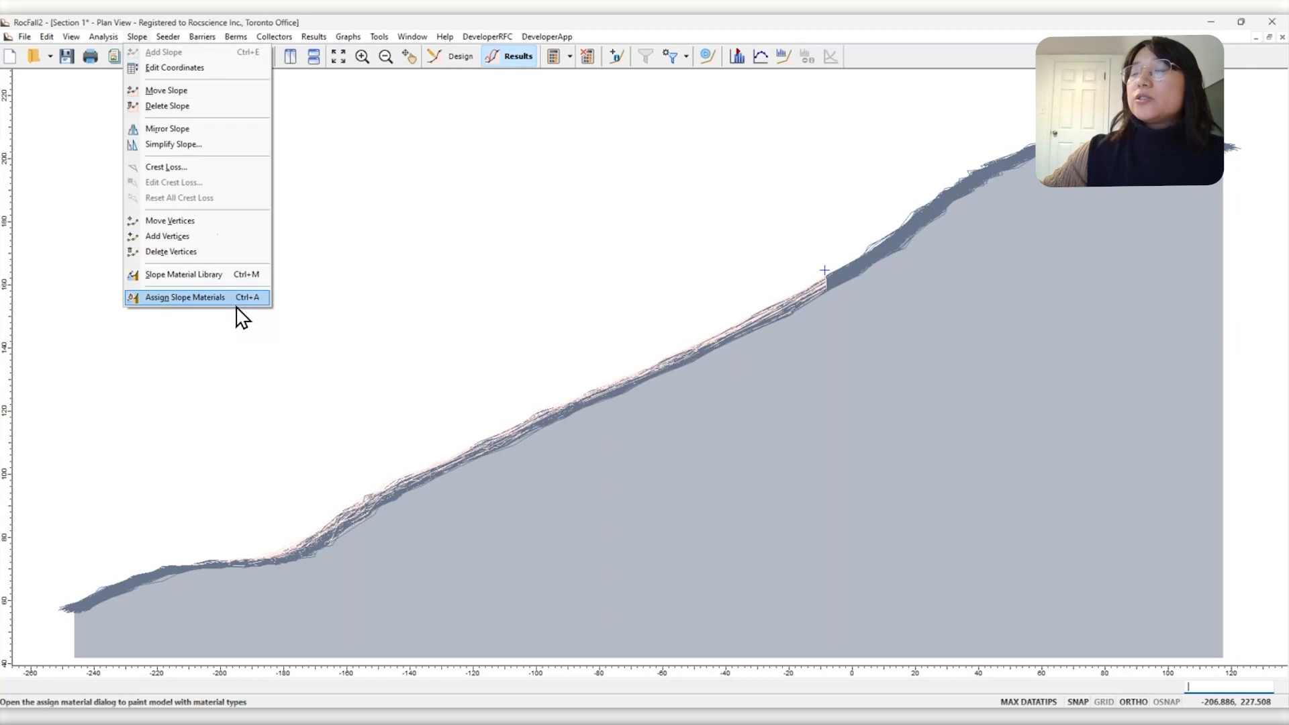
{"action": "left_click", "coordinate": [194, 274]}
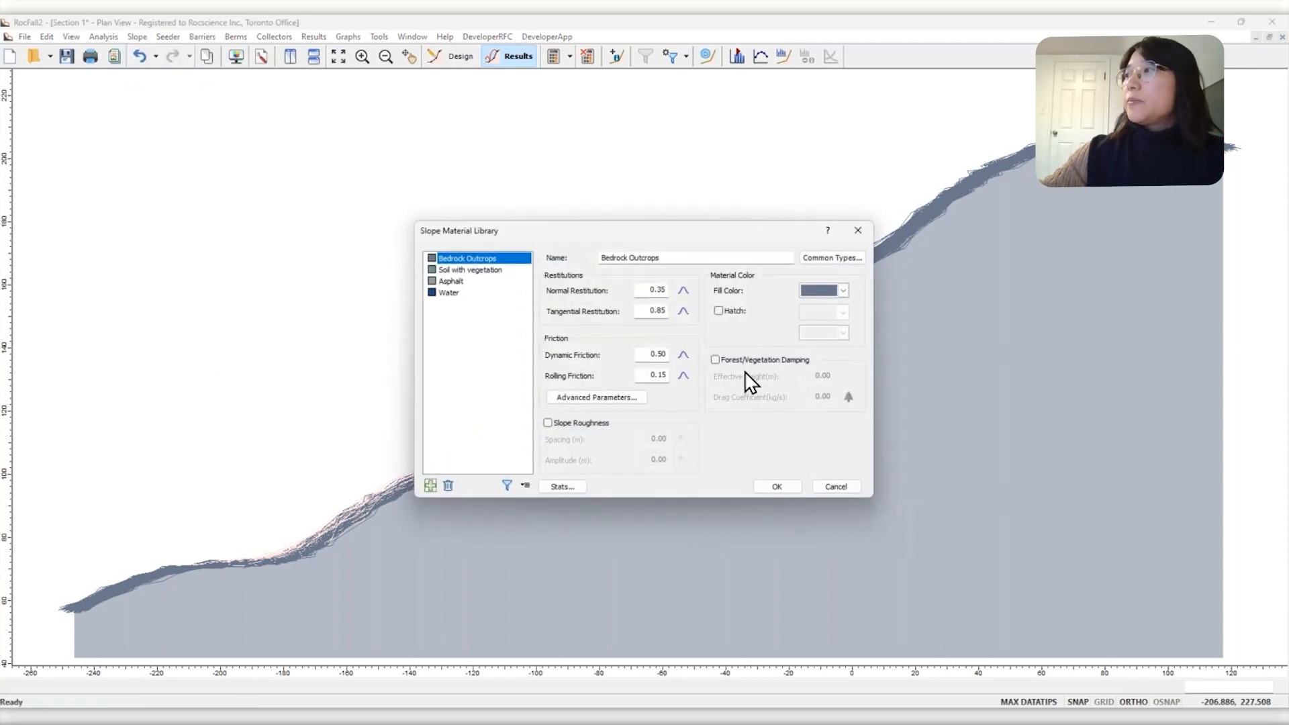
{"action": "left_click", "coordinate": [758, 361]}
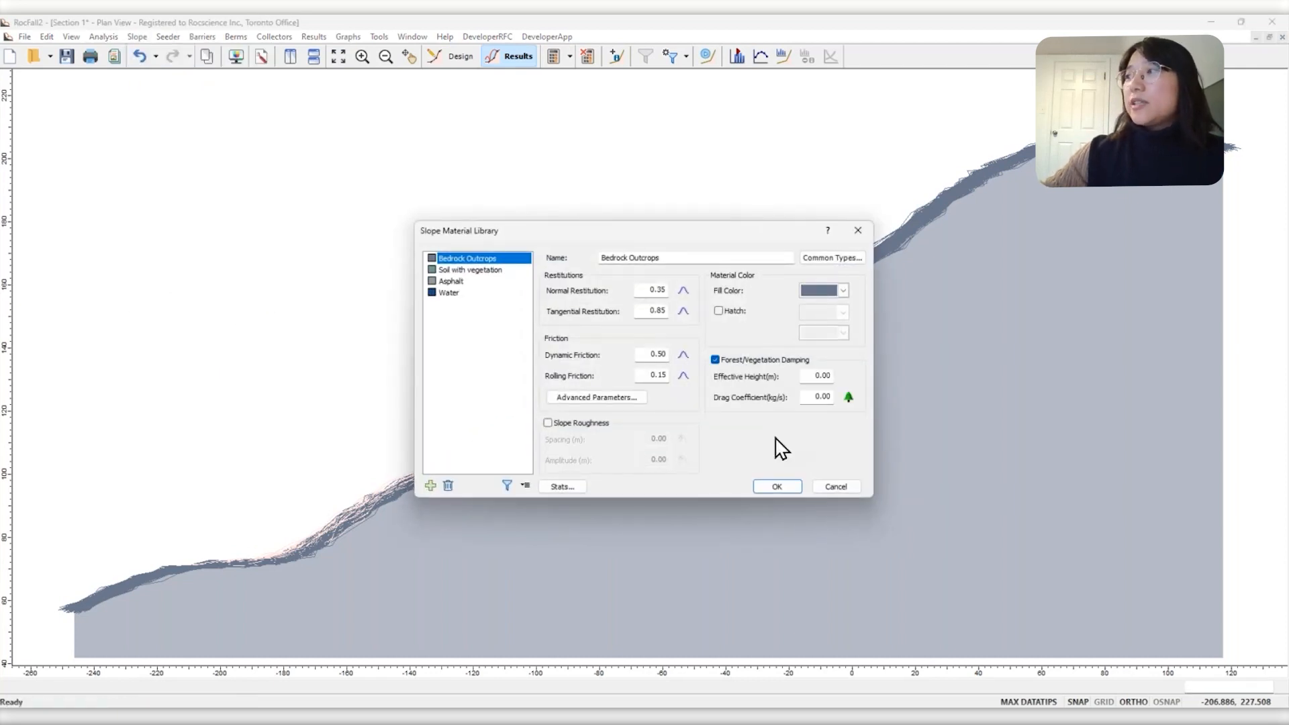